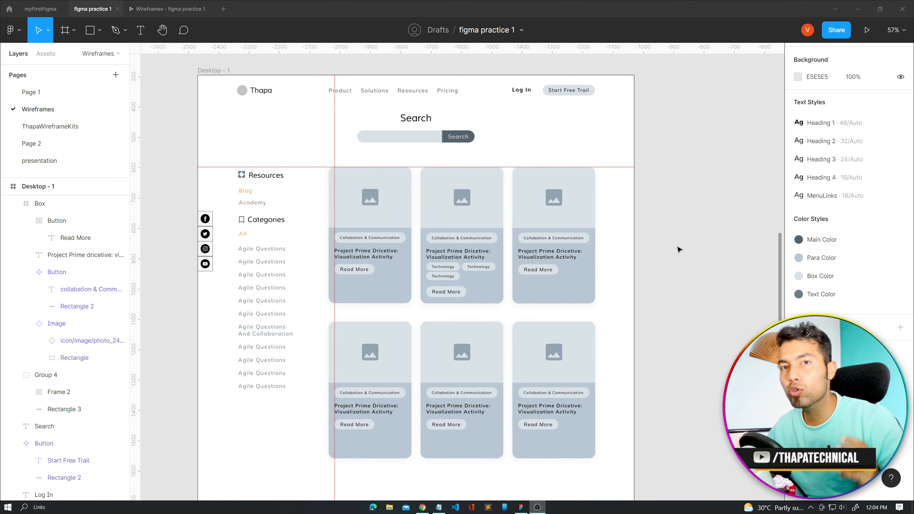
- Compare the Retrium reference screenshot with the Desktop - 1 wireframe and look over the ThapaWireframeKits page
{"action": "scroll", "coordinate": [368, 178], "scroll_direction": "up", "scroll_amount": 5}
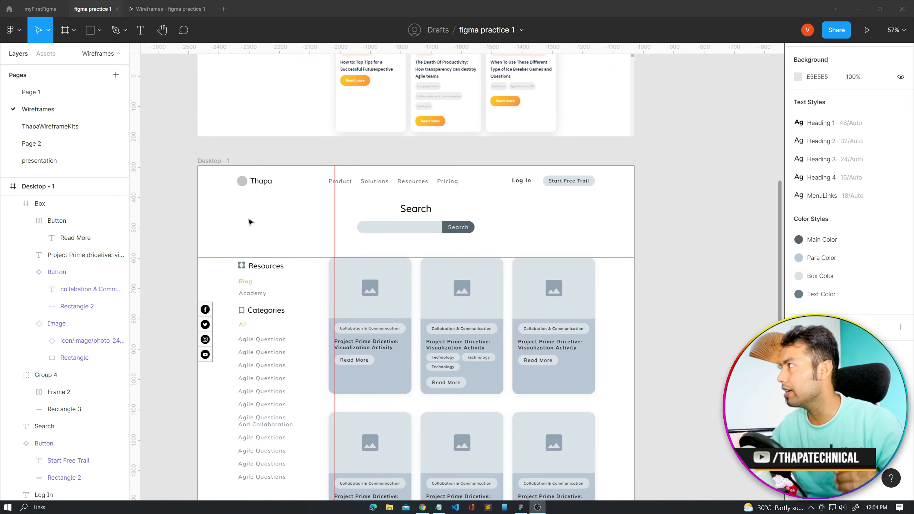
{"action": "scroll", "coordinate": [486, 324], "scroll_direction": "down", "scroll_amount": 1}
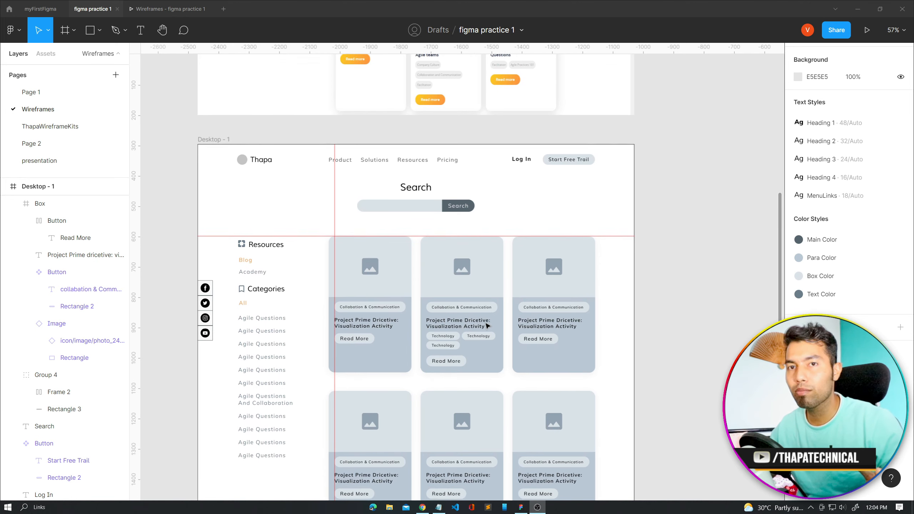
{"action": "scroll", "coordinate": [486, 326], "scroll_direction": "up", "scroll_amount": 2}
{"action": "scroll", "coordinate": [486, 325], "scroll_direction": "up", "scroll_amount": 15}
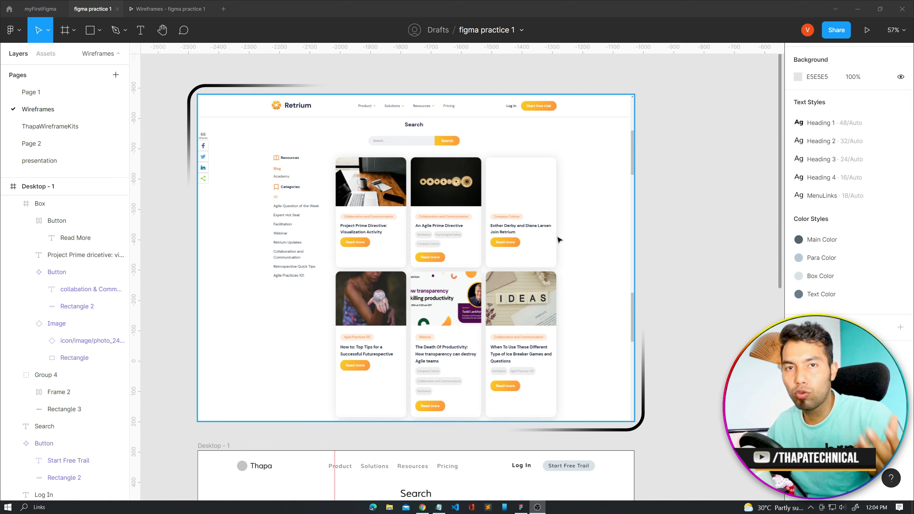
{"action": "scroll", "coordinate": [557, 239], "scroll_direction": "down", "scroll_amount": 5}
{"action": "scroll", "coordinate": [557, 238], "scroll_direction": "down", "scroll_amount": 2}
{"action": "scroll", "coordinate": [557, 239], "scroll_direction": "up", "scroll_amount": 8}
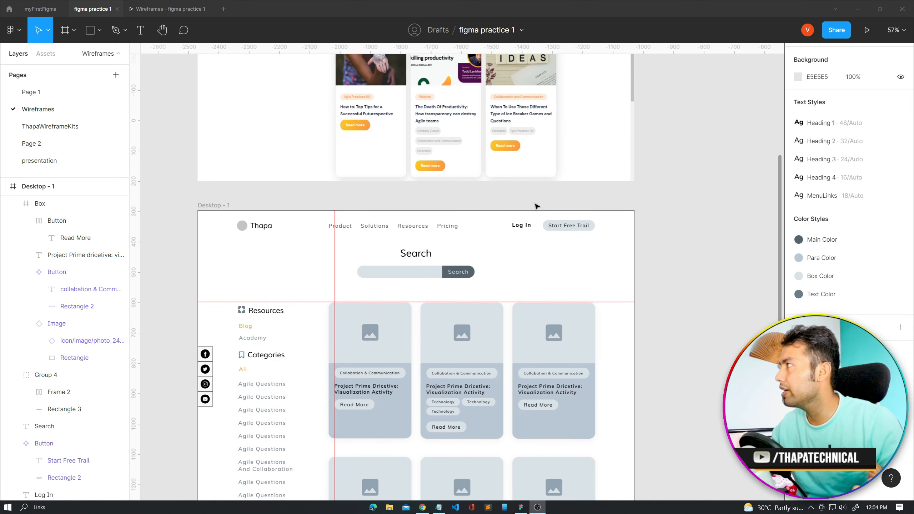
{"action": "scroll", "coordinate": [418, 227], "scroll_direction": "down", "scroll_amount": 10}
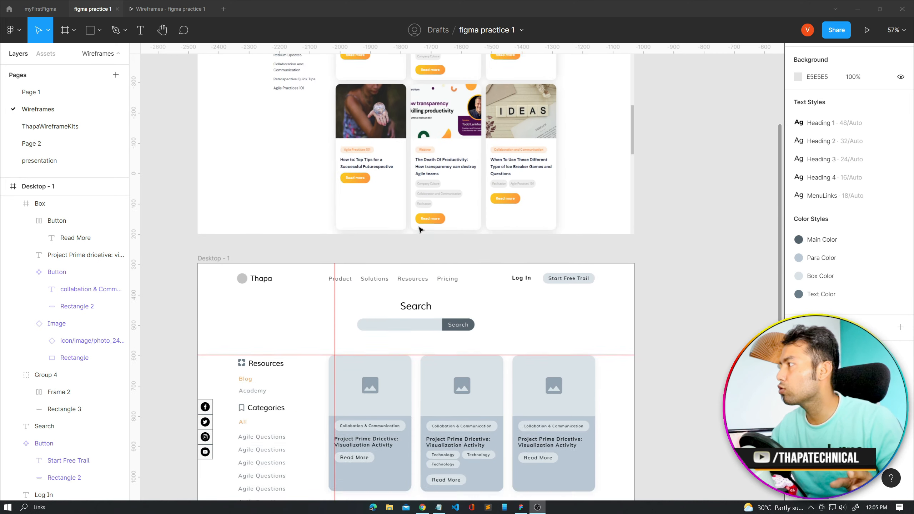
{"action": "scroll", "coordinate": [466, 165], "scroll_direction": "down", "scroll_amount": 1}
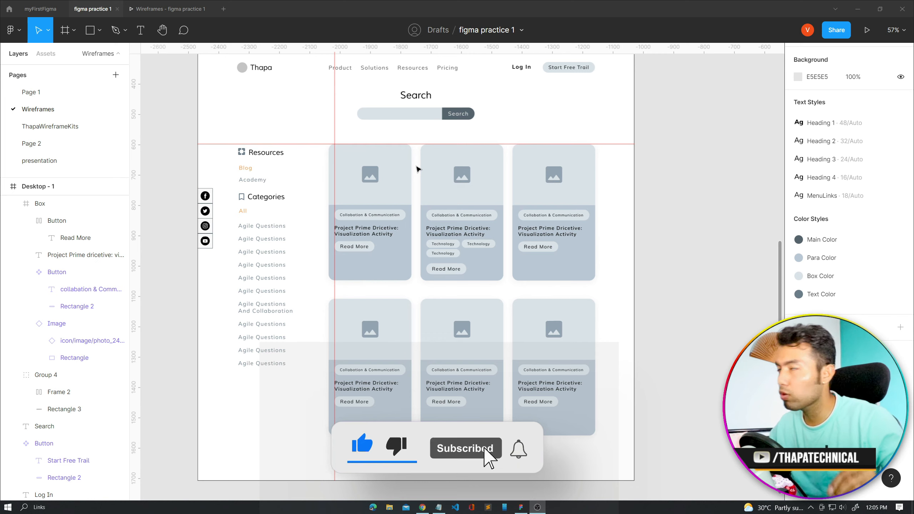
{"action": "scroll", "coordinate": [417, 169], "scroll_direction": "up", "scroll_amount": 1}
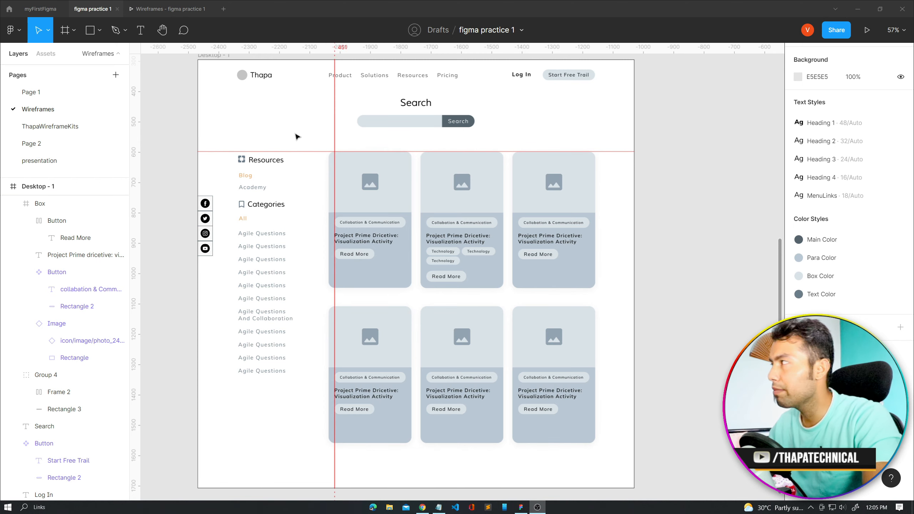
{"action": "scroll", "coordinate": [314, 205], "scroll_direction": "up", "scroll_amount": 2}
{"action": "scroll", "coordinate": [314, 204], "scroll_direction": "up", "scroll_amount": 18}
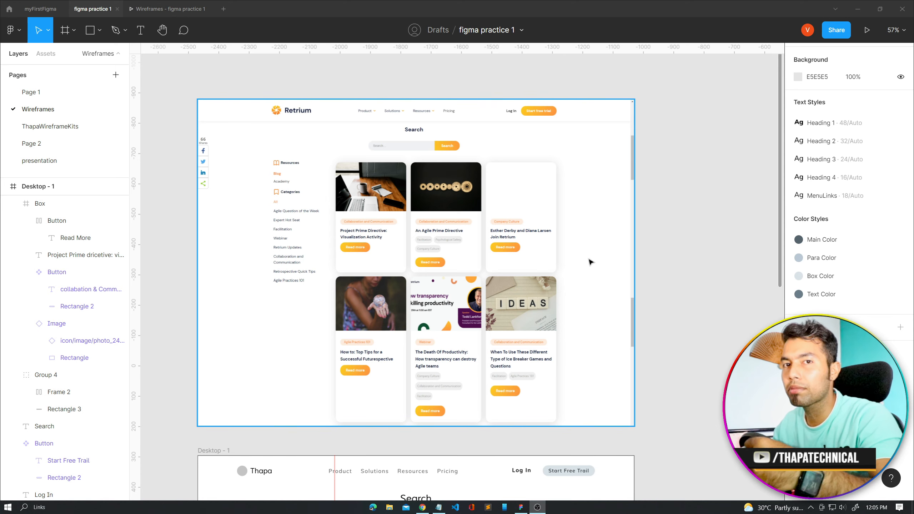
{"action": "scroll", "coordinate": [590, 259], "scroll_direction": "down", "scroll_amount": 16}
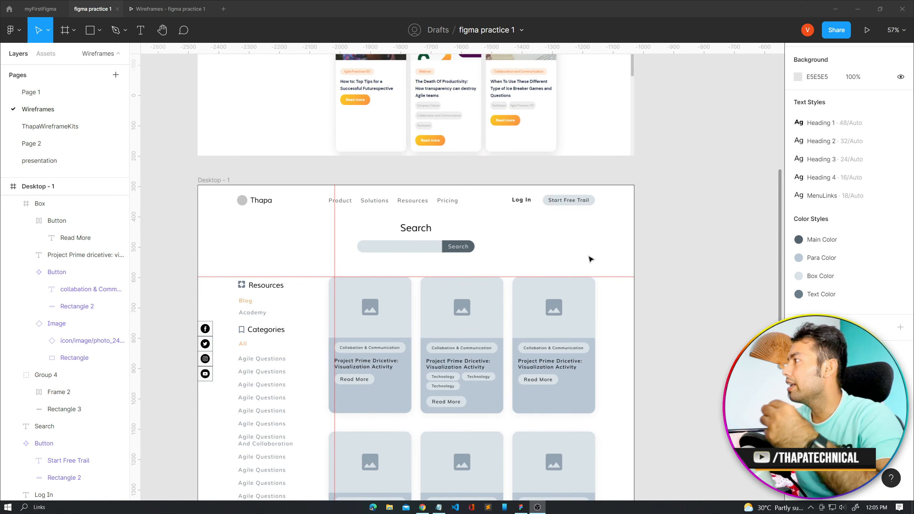
{"action": "scroll", "coordinate": [578, 259], "scroll_direction": "down", "scroll_amount": 1}
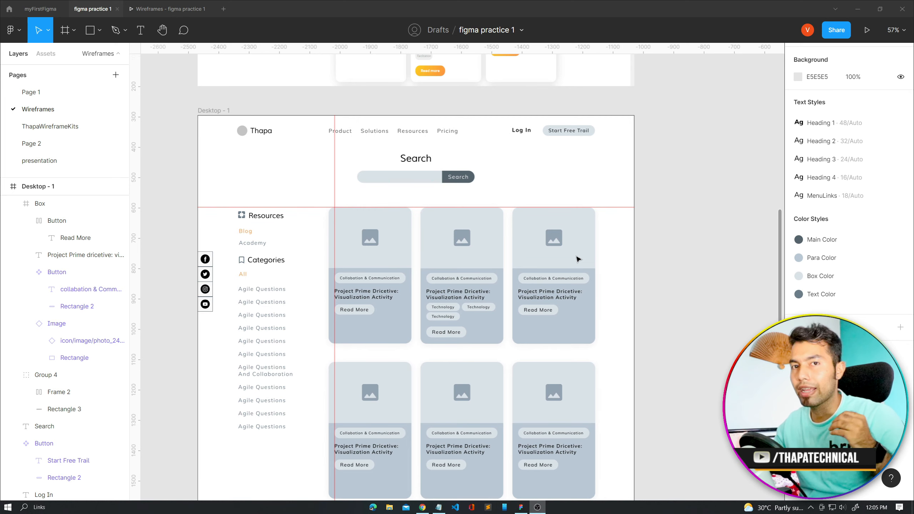
{"action": "left_click", "coordinate": [53, 130]}
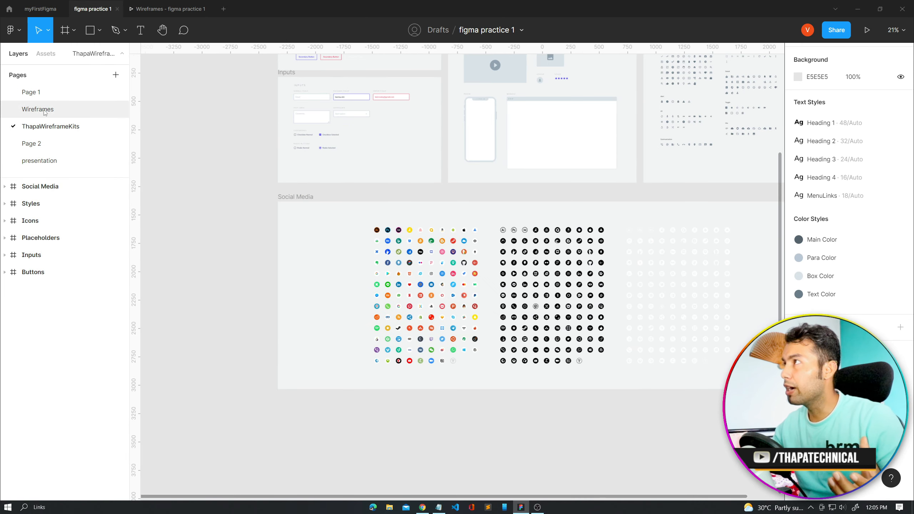
{"action": "left_click", "coordinate": [45, 113]}
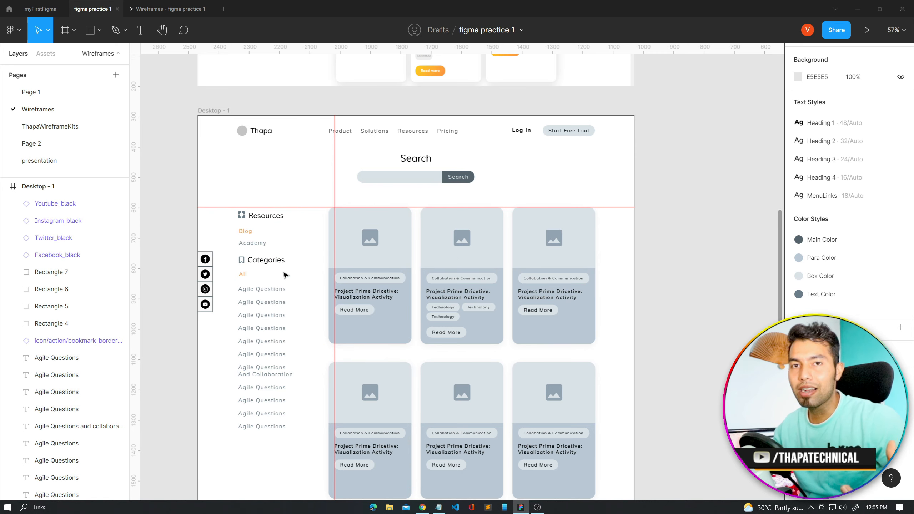
- Add a 1440×1024 Desktop frame to the Wireframes page and place it directly below the Desktop - 1 wireframe
{"action": "scroll", "coordinate": [403, 340], "scroll_direction": "down", "scroll_amount": 10}
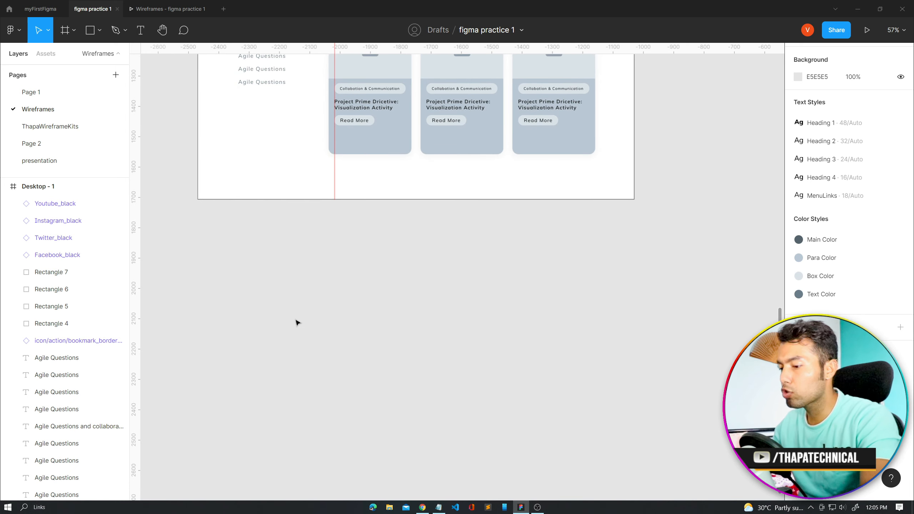
{"action": "key", "text": "f"}
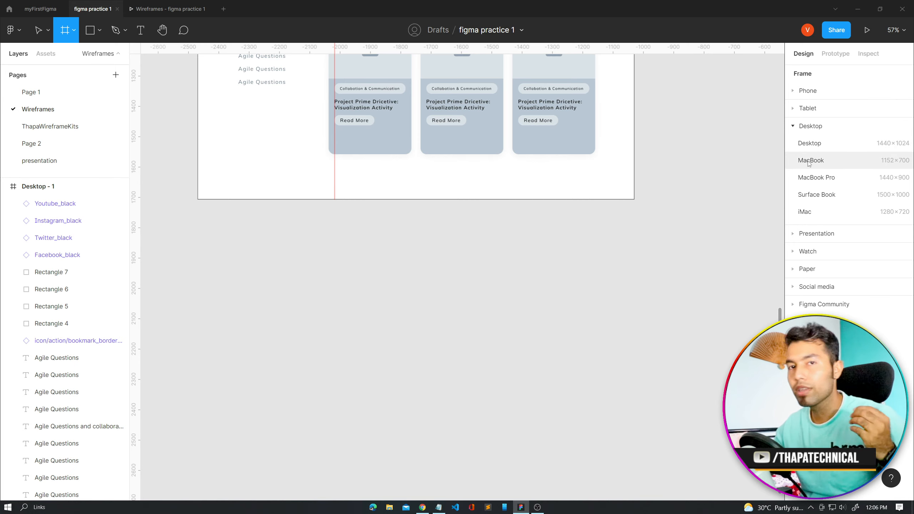
{"action": "left_click", "coordinate": [810, 144]}
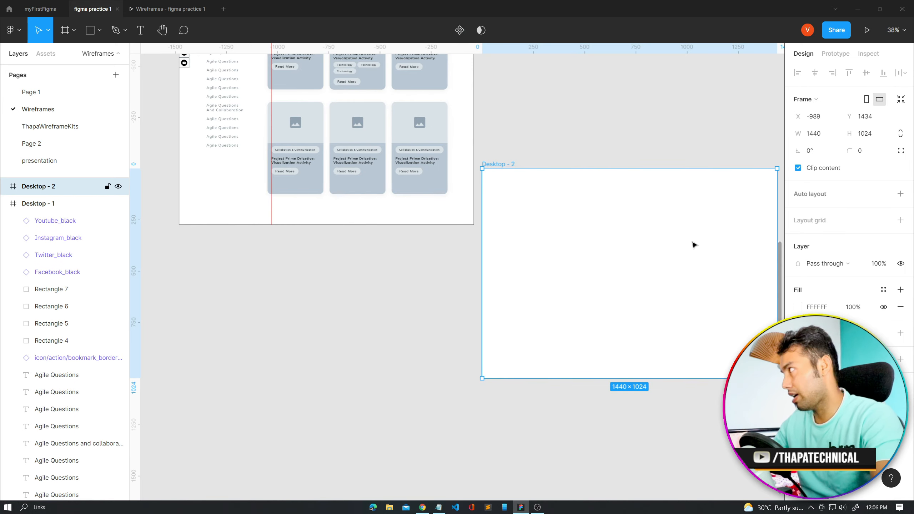
{"action": "left_click_drag", "start_coordinate": [473, 375], "coordinate": [377, 329]}
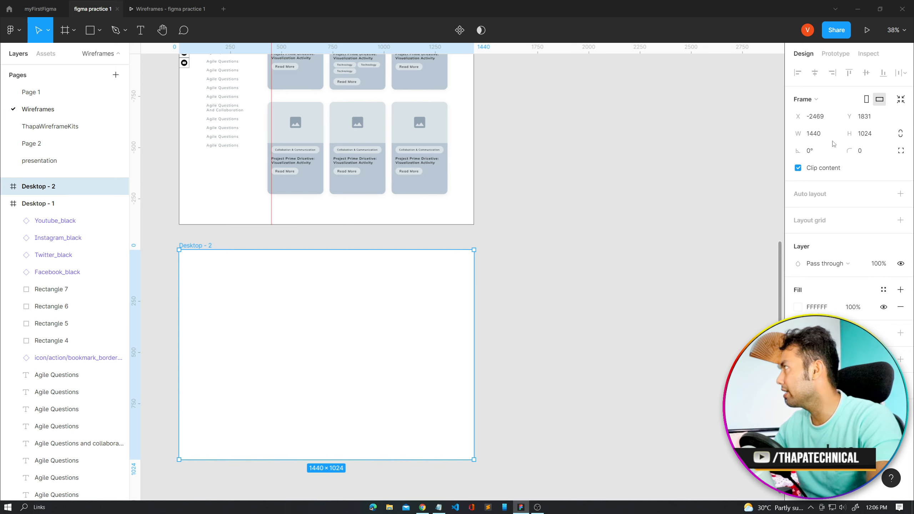
{"action": "left_click", "coordinate": [876, 140]}
{"action": "left_click", "coordinate": [594, 289]}
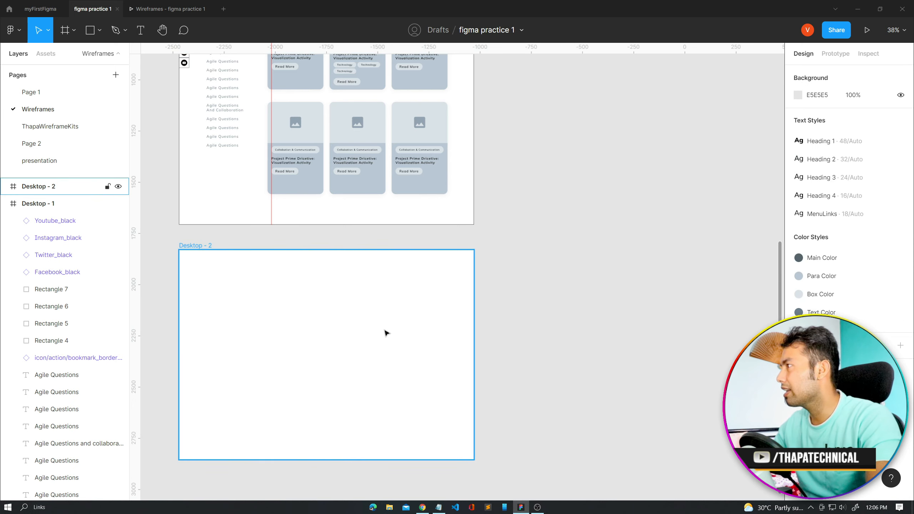
- Move the new empty desktop frame up over the Retrium reference screenshot, just beneath its navigation bar
{"action": "left_click", "coordinate": [325, 338]}
{"action": "scroll", "coordinate": [206, 313], "scroll_direction": "up", "scroll_amount": 3}
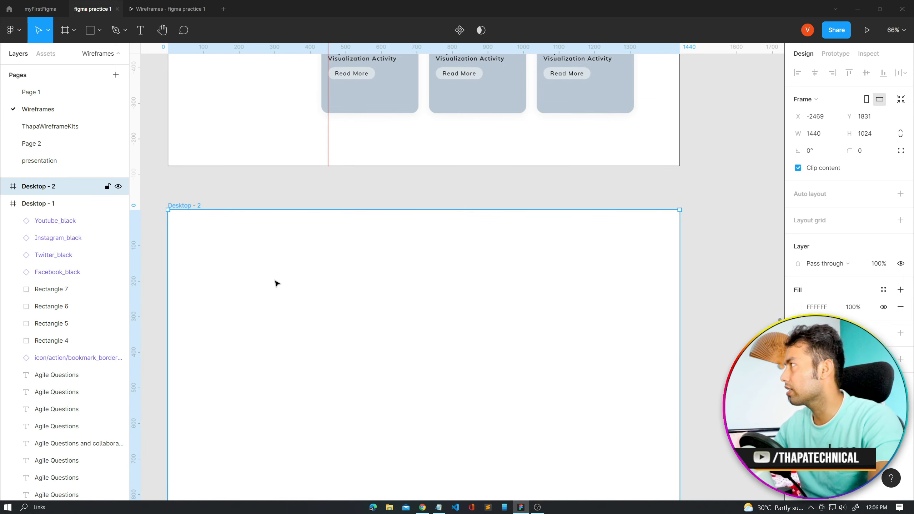
{"action": "scroll", "coordinate": [275, 284], "scroll_direction": "up", "scroll_amount": 1}
{"action": "scroll", "coordinate": [317, 288], "scroll_direction": "down", "scroll_amount": 2}
{"action": "scroll", "coordinate": [353, 292], "scroll_direction": "up", "scroll_amount": 10}
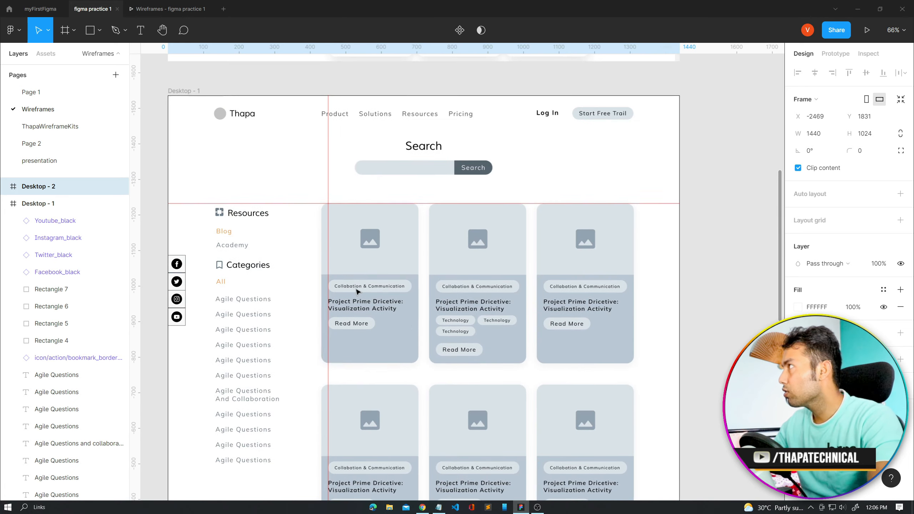
{"action": "scroll", "coordinate": [363, 269], "scroll_direction": "up", "scroll_amount": 10}
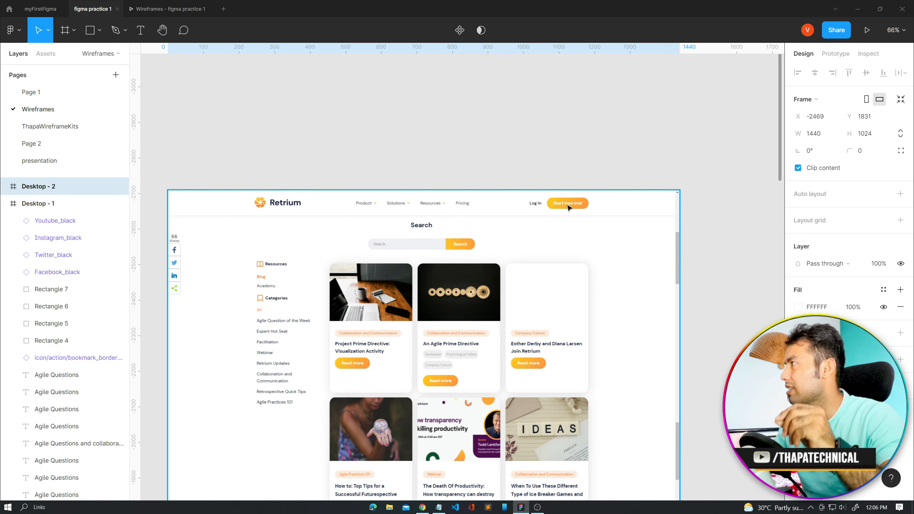
{"action": "scroll", "coordinate": [391, 229], "scroll_direction": "down", "scroll_amount": 12}
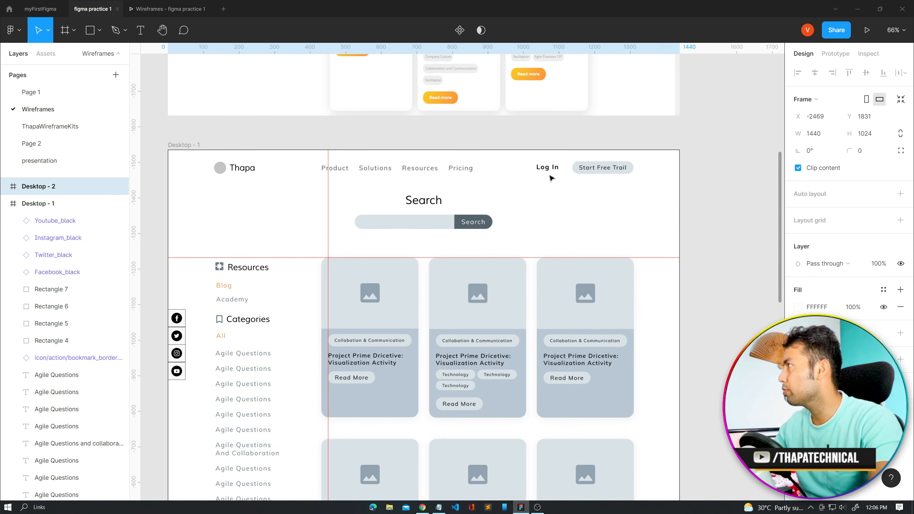
{"action": "scroll", "coordinate": [583, 266], "scroll_direction": "down", "scroll_amount": 15}
{"action": "scroll", "coordinate": [503, 312], "scroll_direction": "up", "scroll_amount": 10}
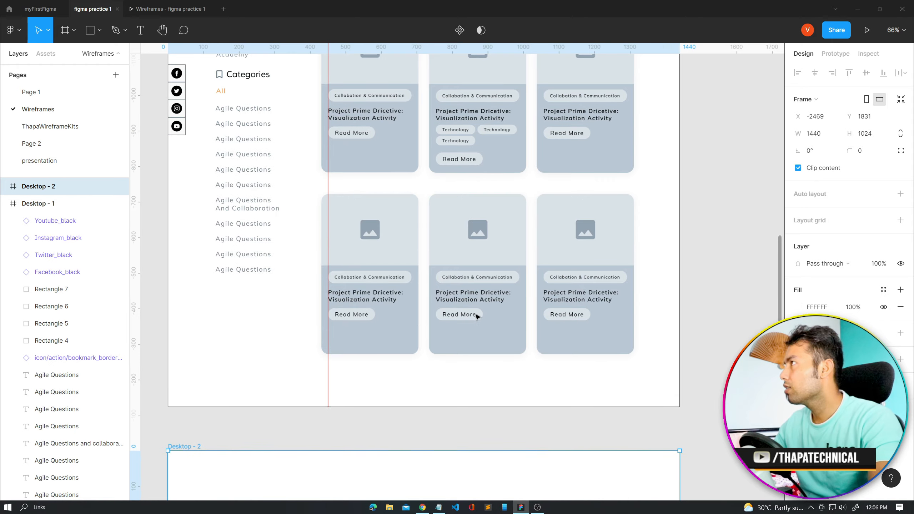
{"action": "left_click_drag", "start_coordinate": [394, 463], "coordinate": [361, 243]}
{"action": "scroll", "coordinate": [409, 146], "scroll_direction": "up", "scroll_amount": 15}
{"action": "scroll", "coordinate": [403, 151], "scroll_direction": "up", "scroll_amount": 5}
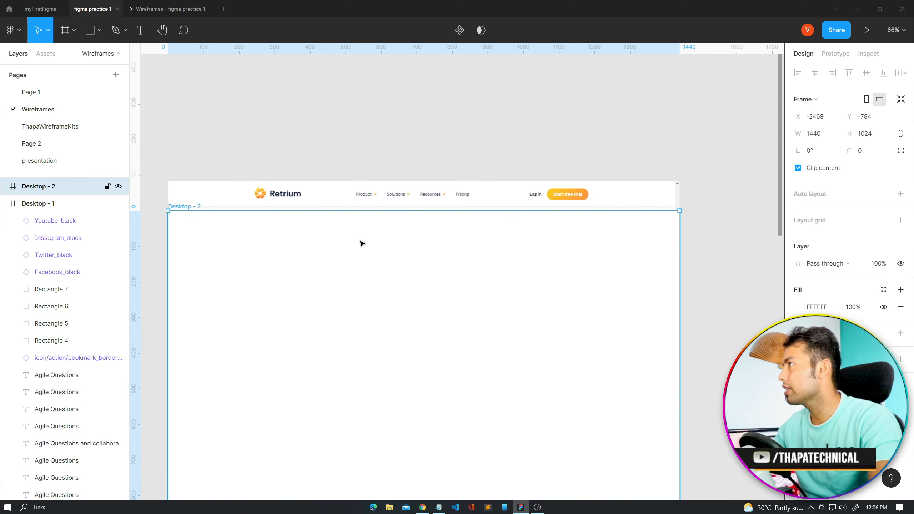
{"action": "scroll", "coordinate": [361, 243], "scroll_direction": "up", "scroll_amount": 1}
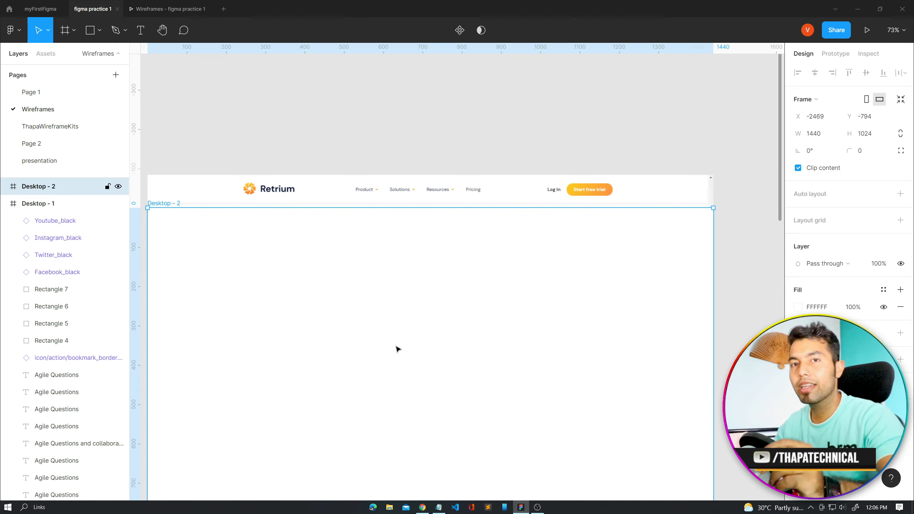
- Turn on the display of layout grids and add a layout grid to the new desktop frame
{"action": "left_click", "coordinate": [895, 30]}
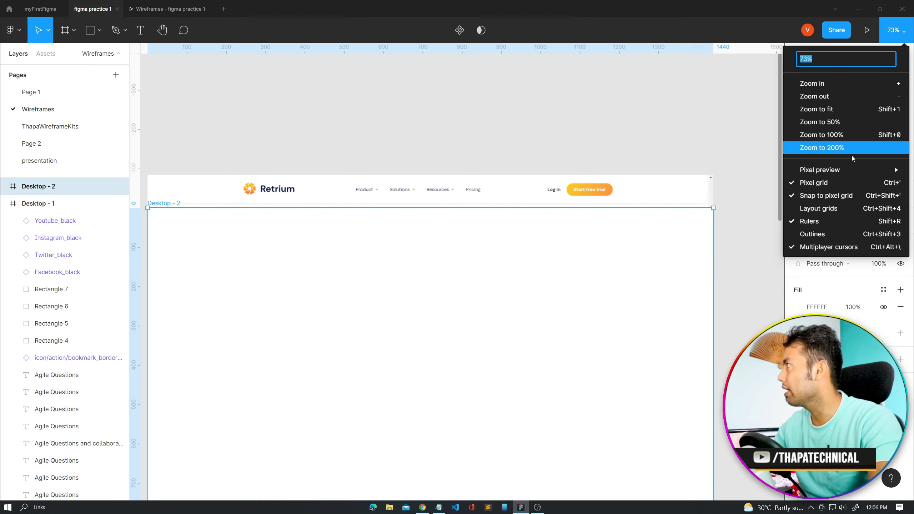
{"action": "left_click", "coordinate": [818, 208]}
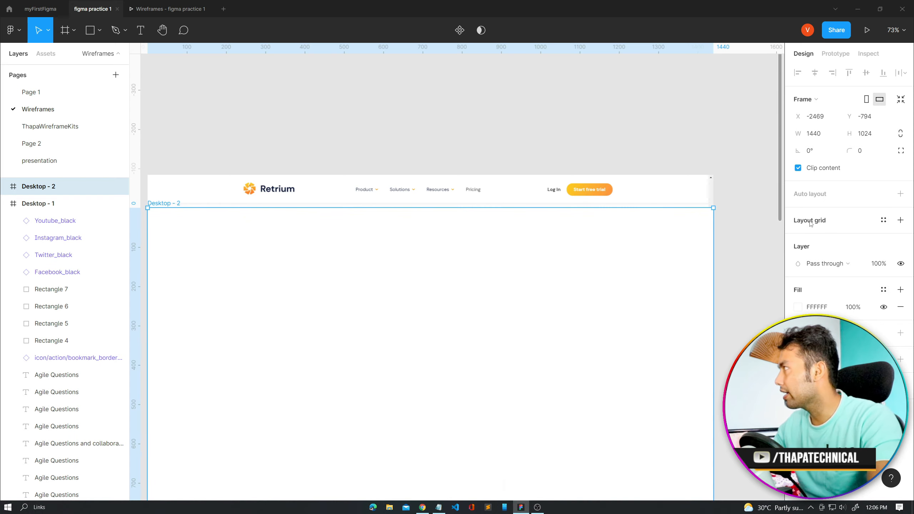
{"action": "left_click", "coordinate": [884, 220]}
{"action": "left_click", "coordinate": [901, 220]}
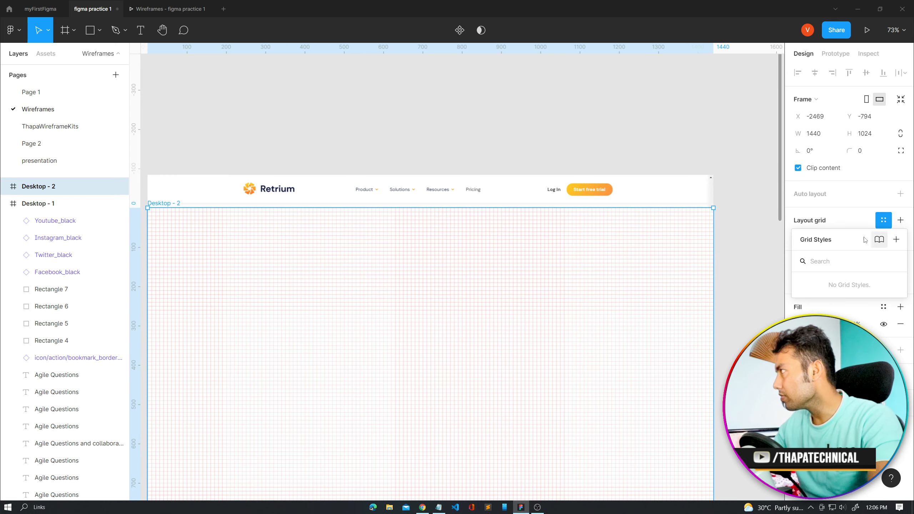
{"action": "left_click", "coordinate": [877, 224]}
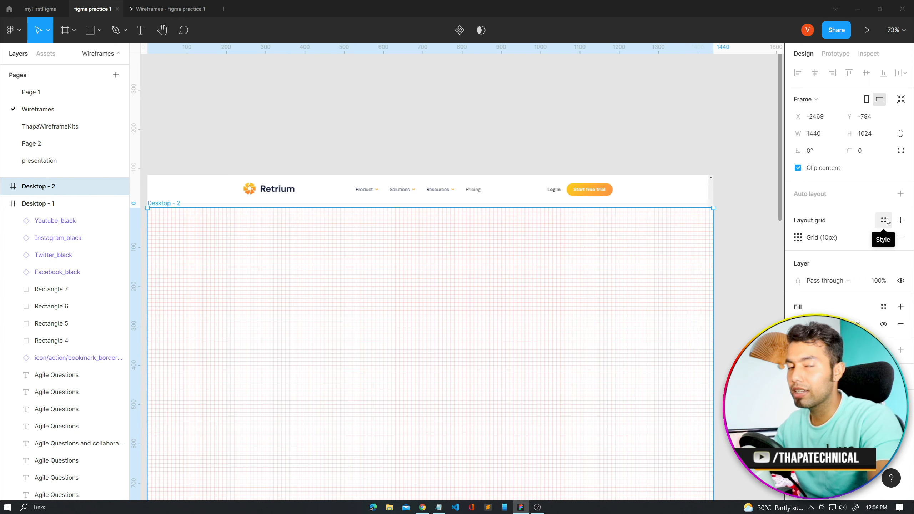
- Change the frame's layout grid type to columns with a count of 12
{"action": "left_click", "coordinate": [799, 238]}
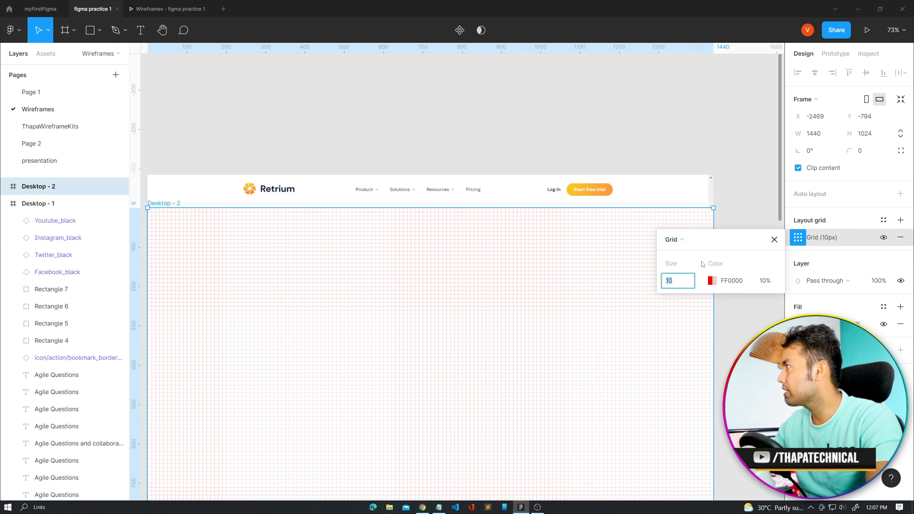
{"action": "left_click", "coordinate": [690, 241]}
{"action": "left_click", "coordinate": [687, 252]}
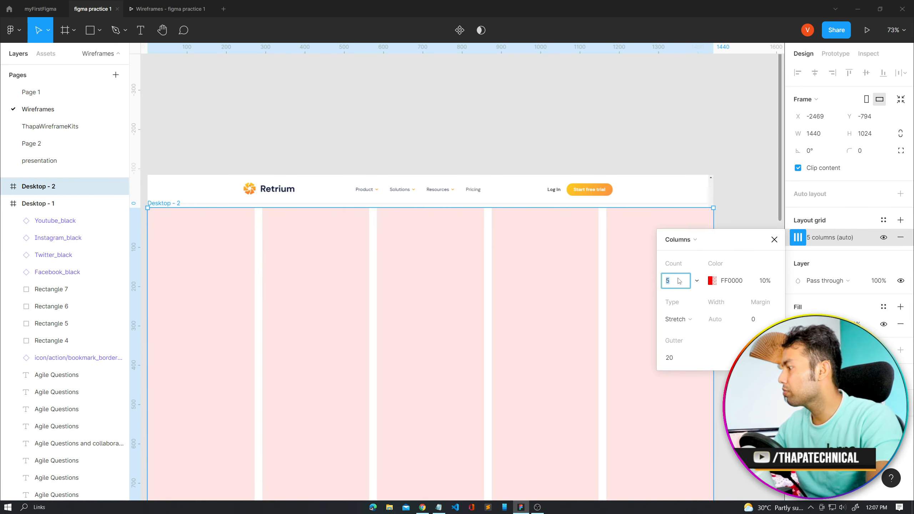
{"action": "type", "text": "12"}
{"action": "key", "text": "Return"}
{"action": "scroll", "coordinate": [412, 299], "scroll_direction": "down", "scroll_amount": 1}
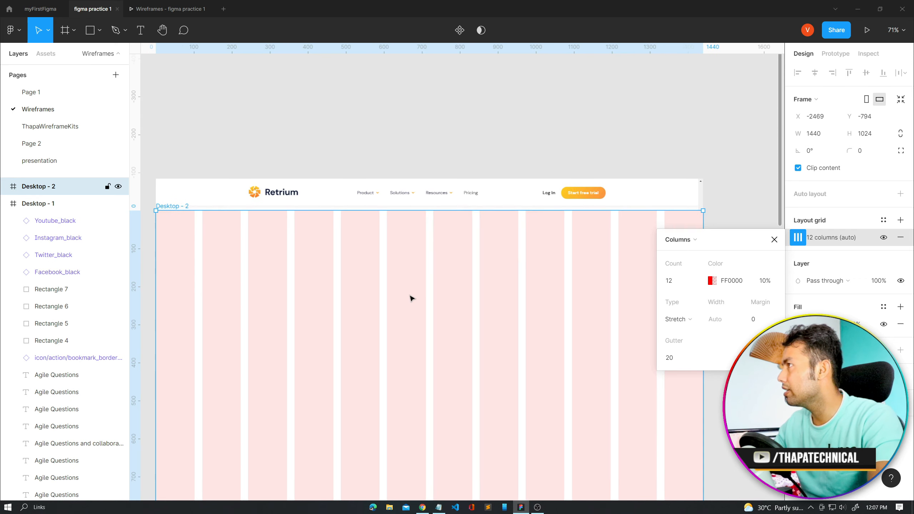
- Set the column grid's margin to 130 and the frame's layer opacity to 30%
{"action": "type", "text": "1"}
{"action": "key", "text": "Return"}
{"action": "key", "text": "3"}
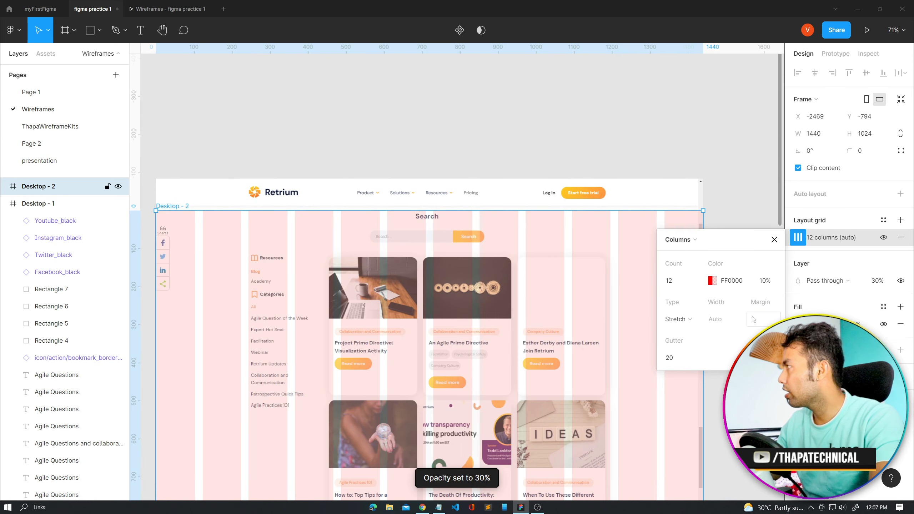
{"action": "type", "text": "130"}
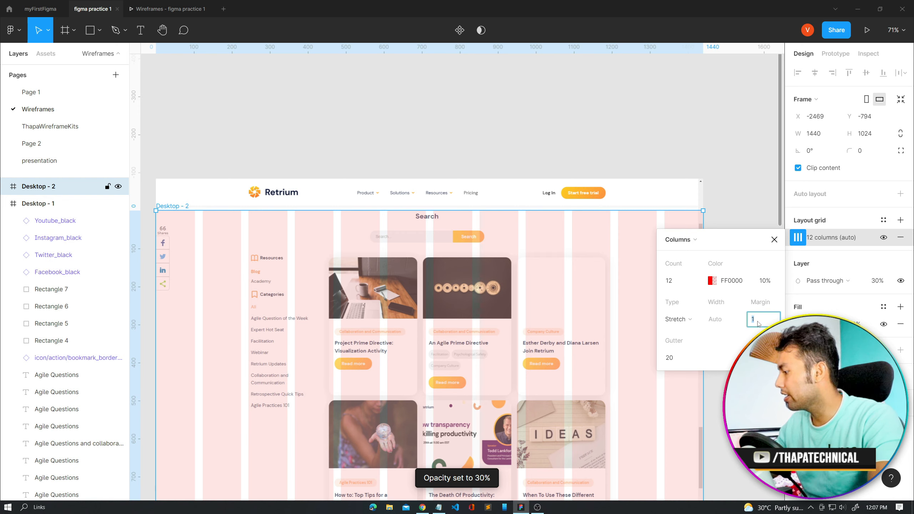
{"action": "key", "text": "Return"}
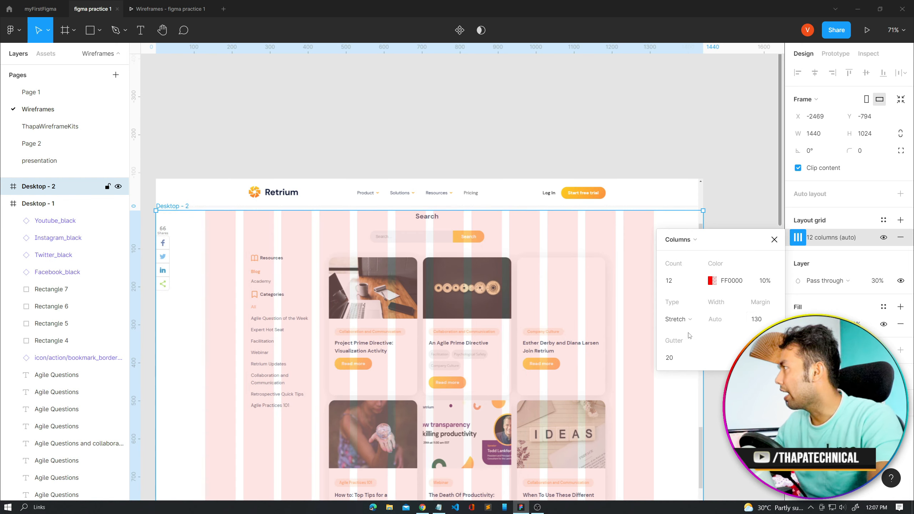
- Set the gutter of the 12-column layout grid to 30
{"action": "left_click", "coordinate": [675, 361]}
{"action": "type", "text": "30"}
{"action": "key", "text": "Return"}
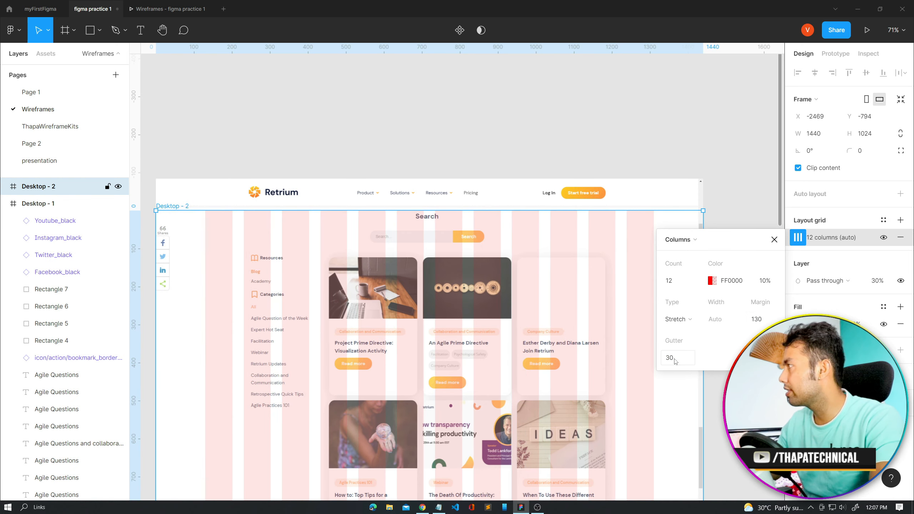
- Recolour the frame's column grid to blue 2F80ED and lower the colour's opacity to a light tint
{"action": "left_click", "coordinate": [774, 239]}
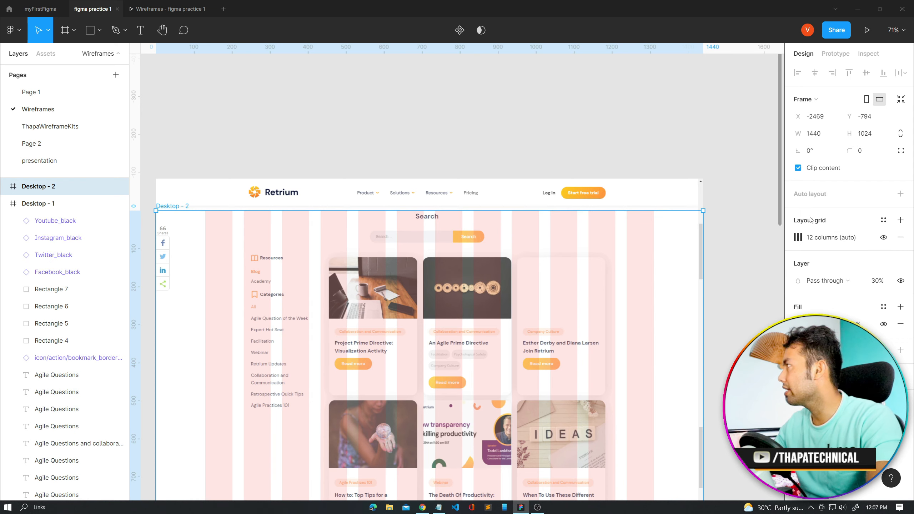
{"action": "left_click", "coordinate": [803, 239]}
{"action": "left_click", "coordinate": [712, 281]}
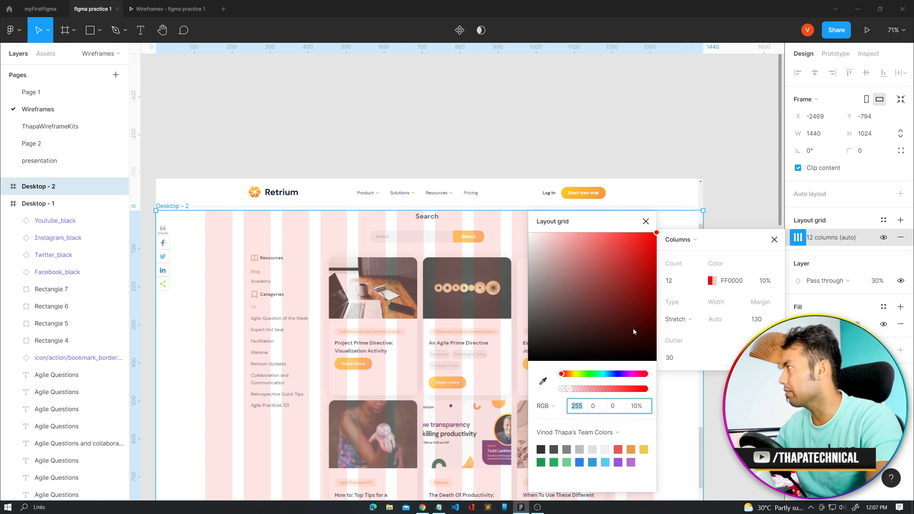
{"action": "left_click", "coordinate": [583, 463]}
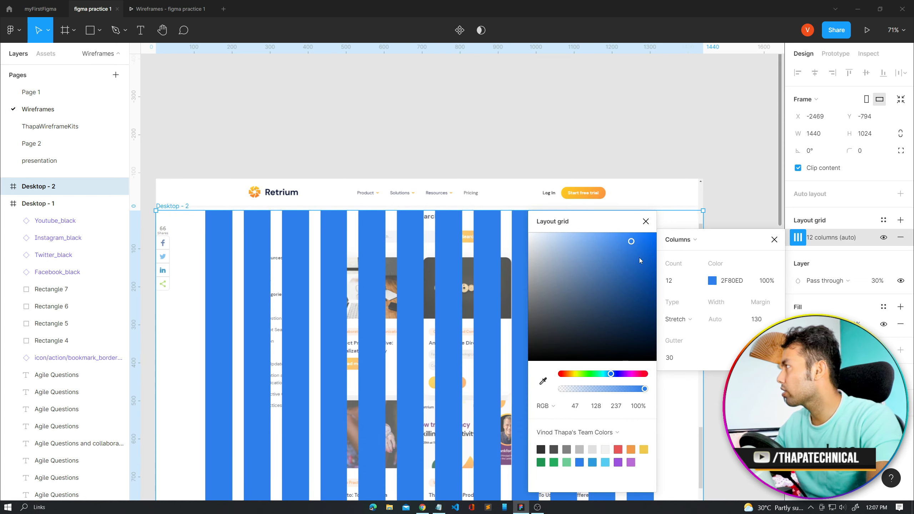
{"action": "left_click_drag", "start_coordinate": [645, 391], "coordinate": [583, 387]}
- Restore the Desktop - 2 frame's layer opacity to 100% and place it just below the Retrium reference header
{"action": "left_click_drag", "start_coordinate": [171, 220], "coordinate": [178, 95]}
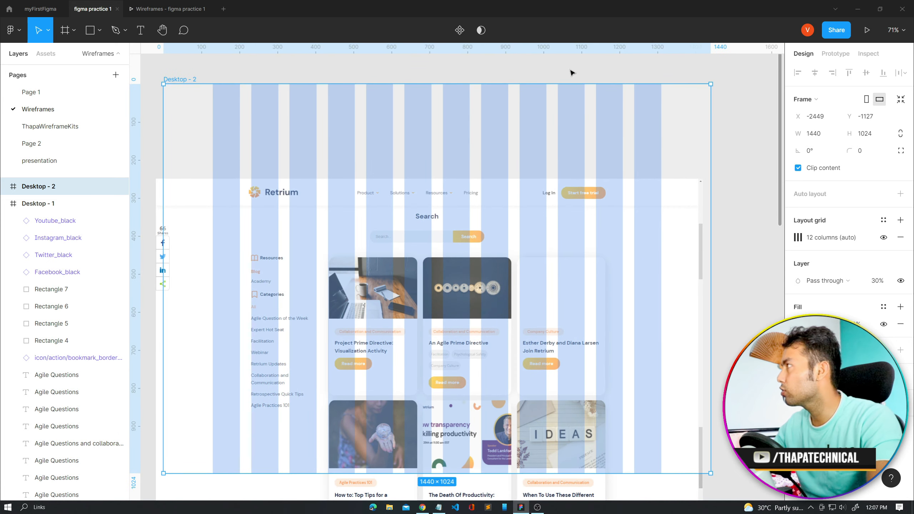
{"action": "left_click", "coordinate": [885, 287]}
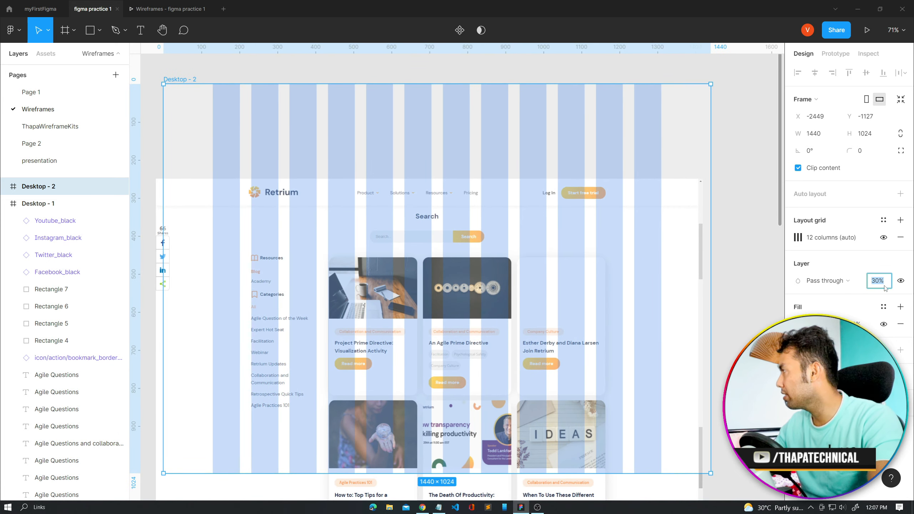
{"action": "type", "text": "100"}
{"action": "key", "text": "Return"}
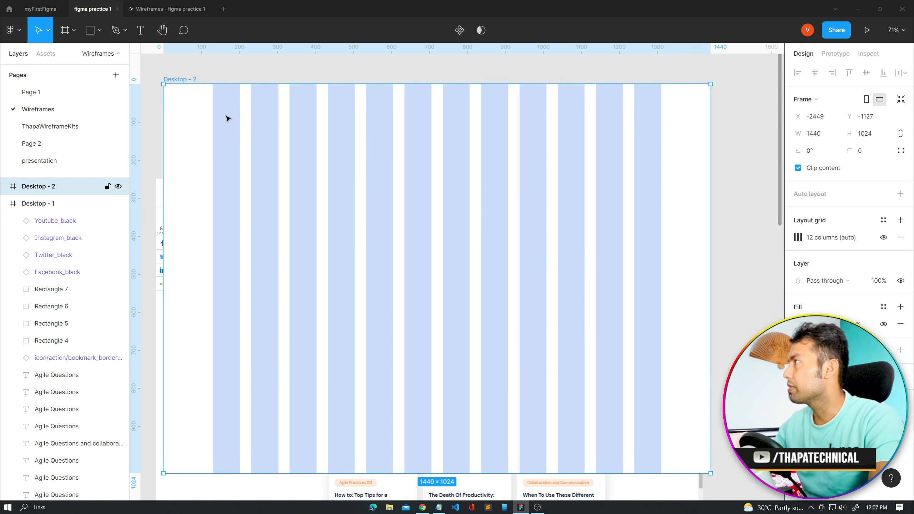
{"action": "left_click_drag", "start_coordinate": [194, 118], "coordinate": [188, 245]}
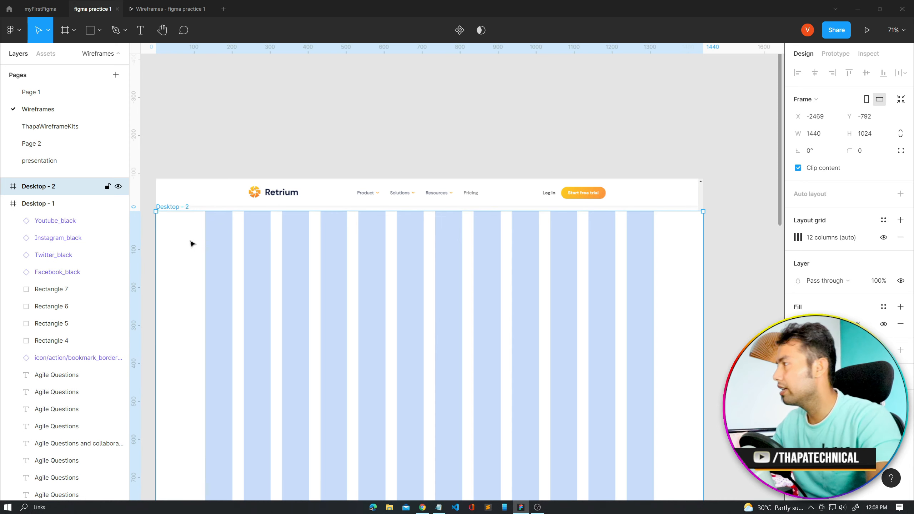
- Add the text "Thapa Technical" in a box about 82 × 43 near the frame's upper-left columns and resize it to auto width
{"action": "scroll", "coordinate": [212, 249], "scroll_direction": "up", "scroll_amount": 1}
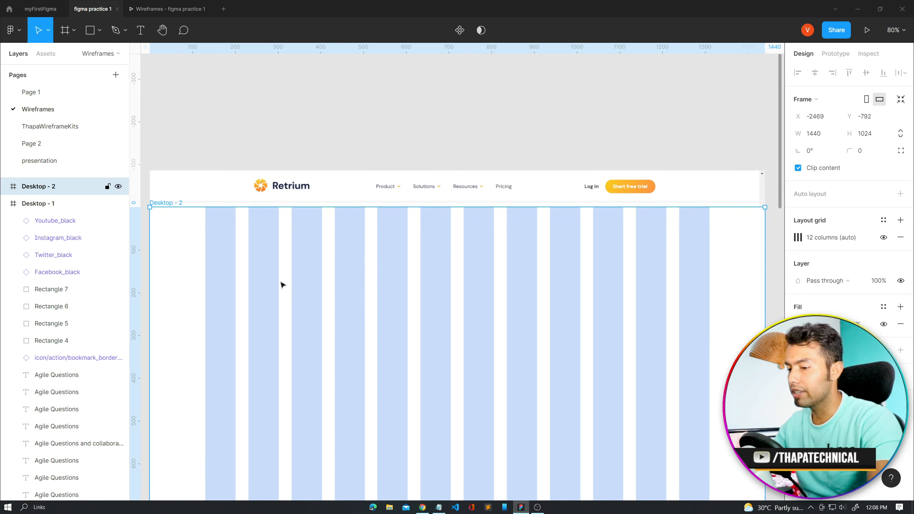
{"action": "key", "text": "t"}
{"action": "left_click_drag", "start_coordinate": [237, 226], "coordinate": [274, 246]}
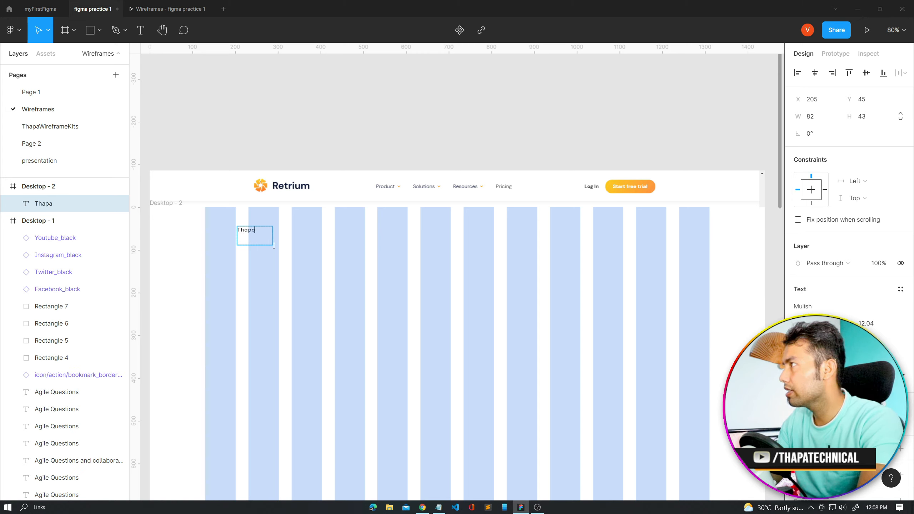
{"action": "type", "text": "Thapa Technicla"}
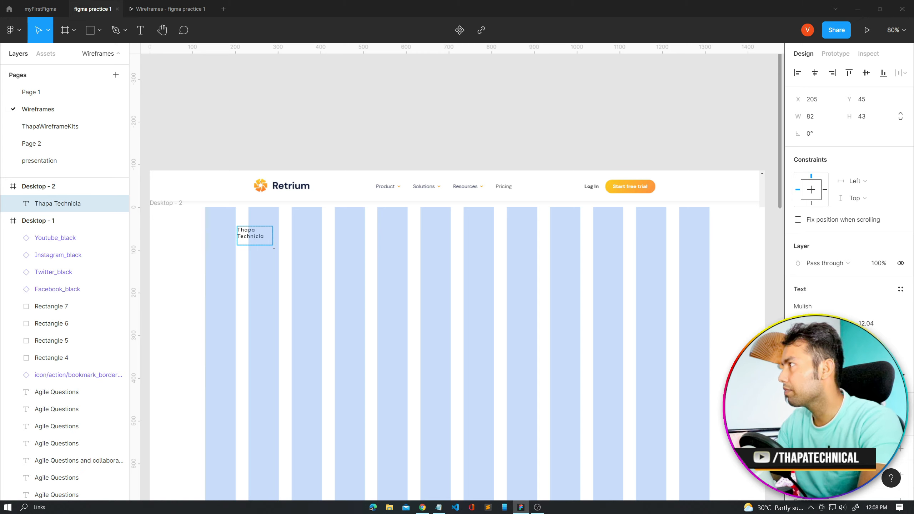
{"action": "scroll", "coordinate": [251, 218], "scroll_direction": "up", "scroll_amount": 5}
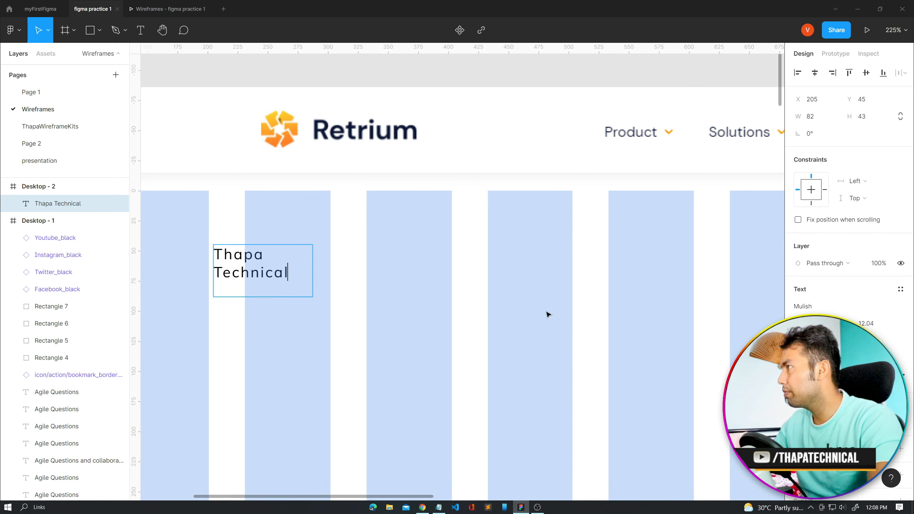
{"action": "left_click", "coordinate": [849, 358]}
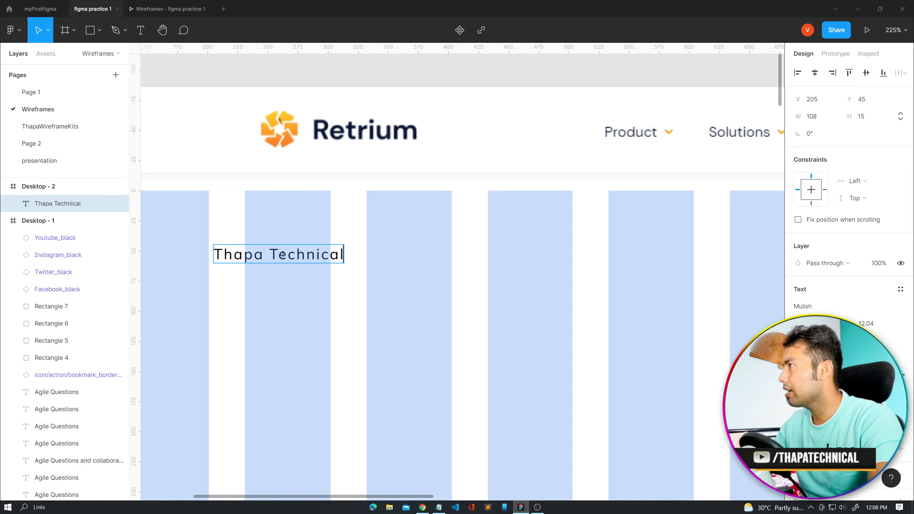
{"action": "scroll", "coordinate": [282, 254], "scroll_direction": "down", "scroll_amount": 2}
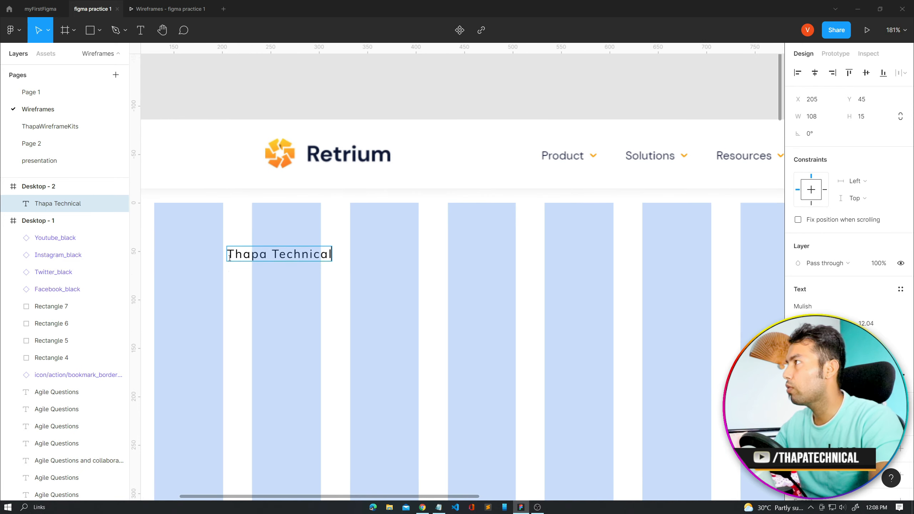
{"action": "key", "text": "Escape"}
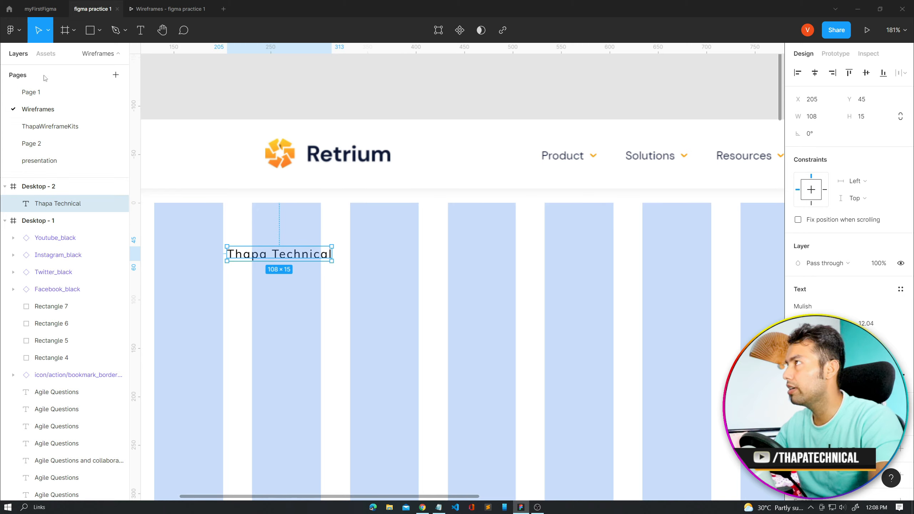
{"action": "left_click", "coordinate": [48, 58]}
{"action": "key", "text": "BackSpace"}
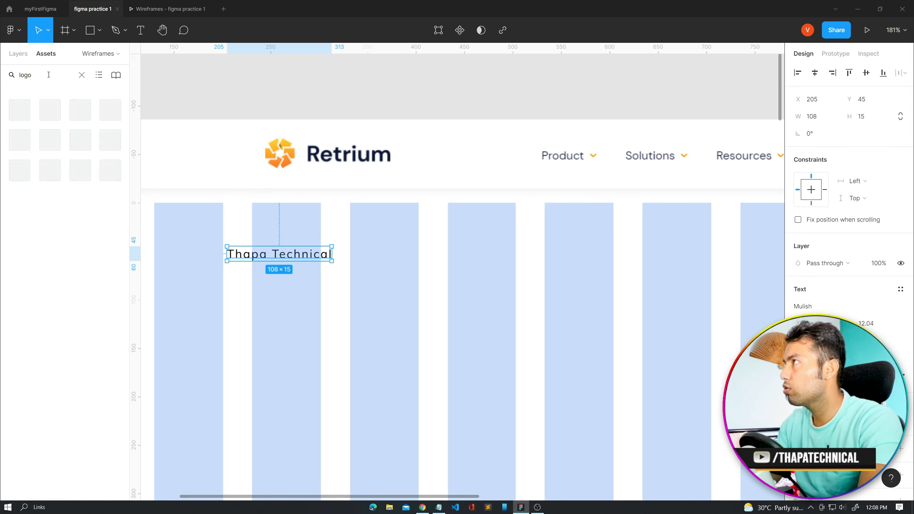
{"action": "key", "text": "ctrl+a"}
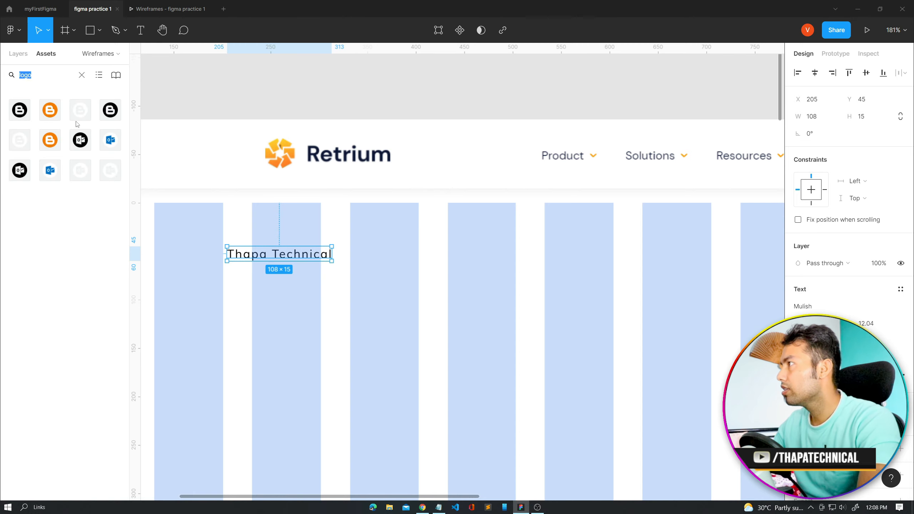
- Draw a star about 19 × 17 just before the "Thapa Technical" text as a logo placeholder and nudge it slightly away
{"action": "left_click", "coordinate": [100, 31]}
{"action": "left_click", "coordinate": [72, 121]}
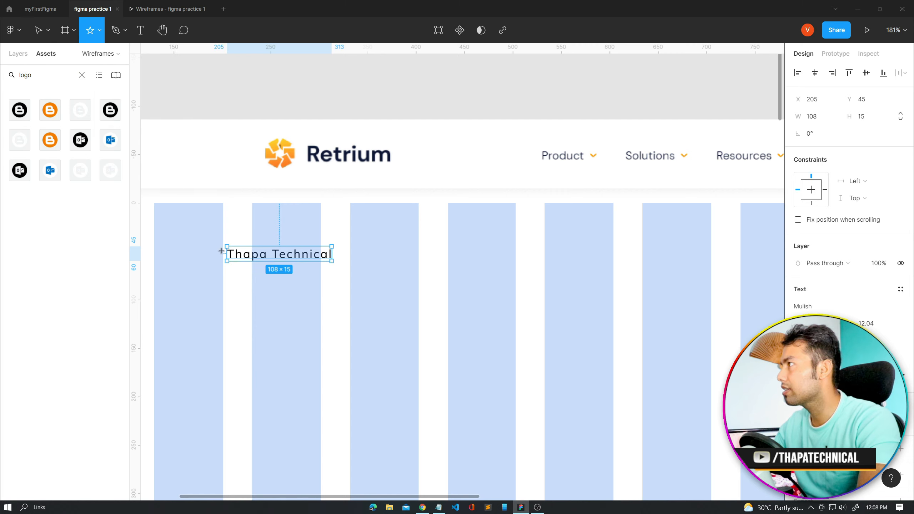
{"action": "left_click_drag", "start_coordinate": [203, 245], "coordinate": [216, 261]}
{"action": "left_click_drag", "start_coordinate": [223, 264], "coordinate": [222, 264]}
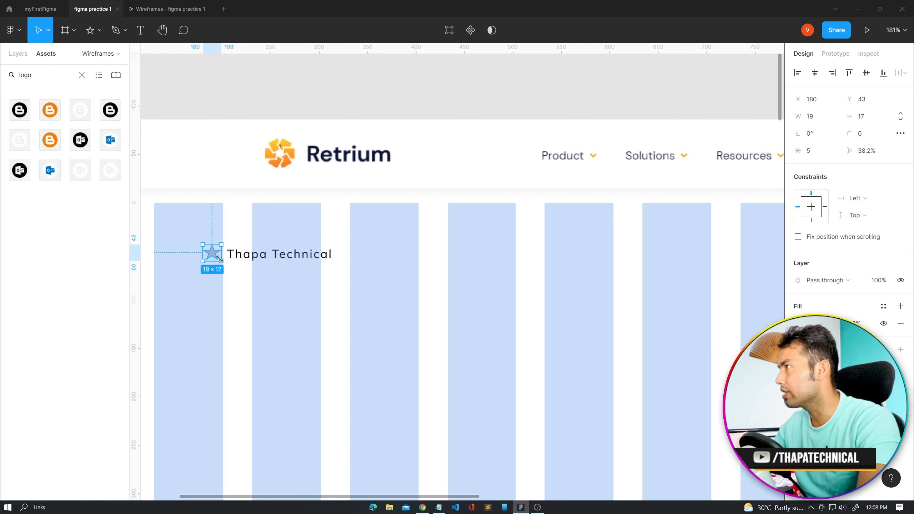
{"action": "left_click", "coordinate": [17, 52]}
{"action": "left_click_drag", "start_coordinate": [215, 258], "coordinate": [211, 256]}
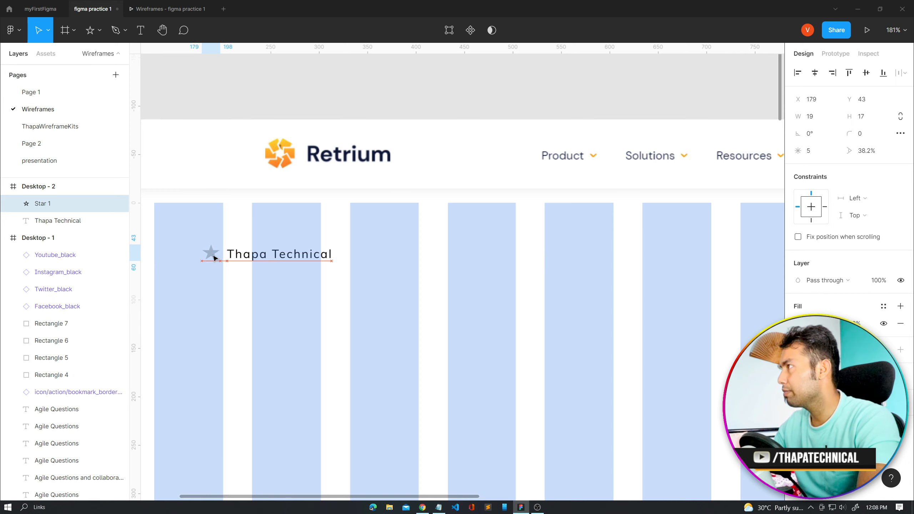
- Set the logo star's width and height to 30
{"action": "left_click", "coordinate": [819, 120]}
{"action": "type", "text": "30"}
{"action": "key", "text": "Tab"}
{"action": "type", "text": "30"}
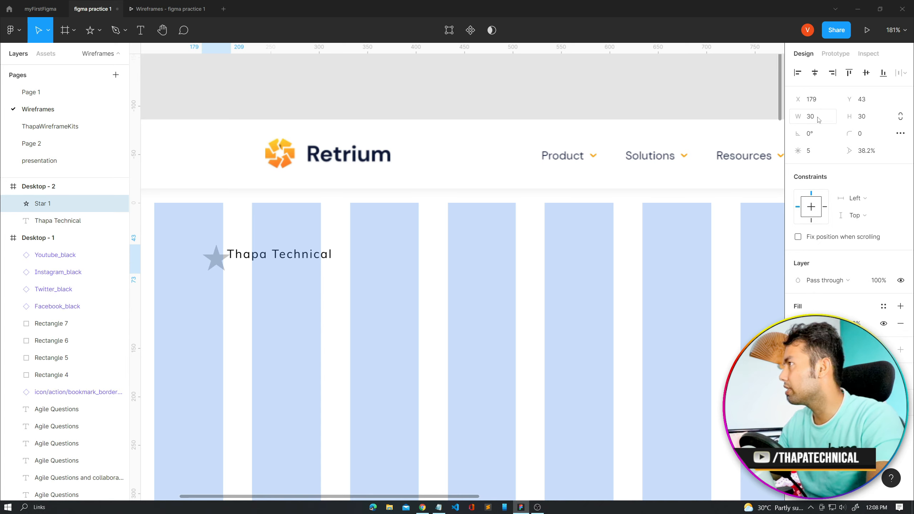
{"action": "key", "text": "Return"}
- Move the star clear of the "Thapa Technical" text and align both on their vertical centres
{"action": "left_click_drag", "start_coordinate": [218, 267], "coordinate": [211, 258]}
{"action": "left_click", "coordinate": [260, 255], "text": "shift"}
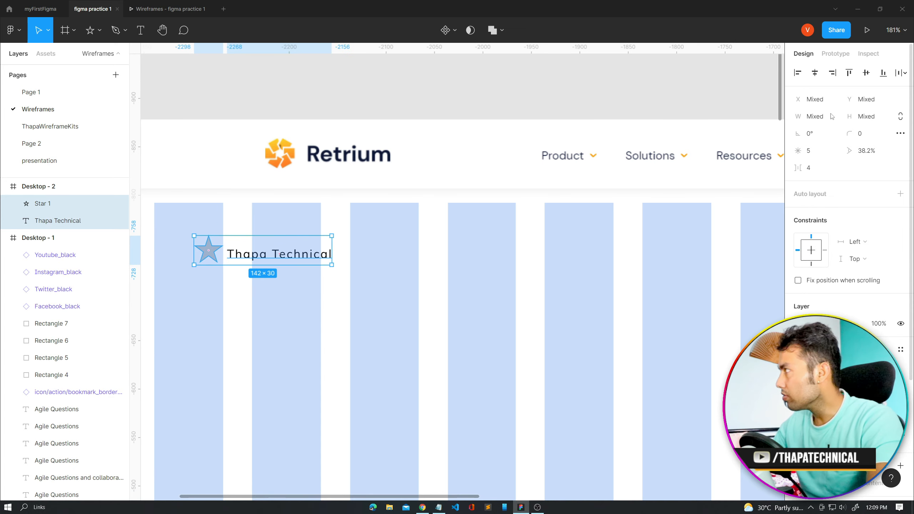
{"action": "left_click", "coordinate": [866, 73]}
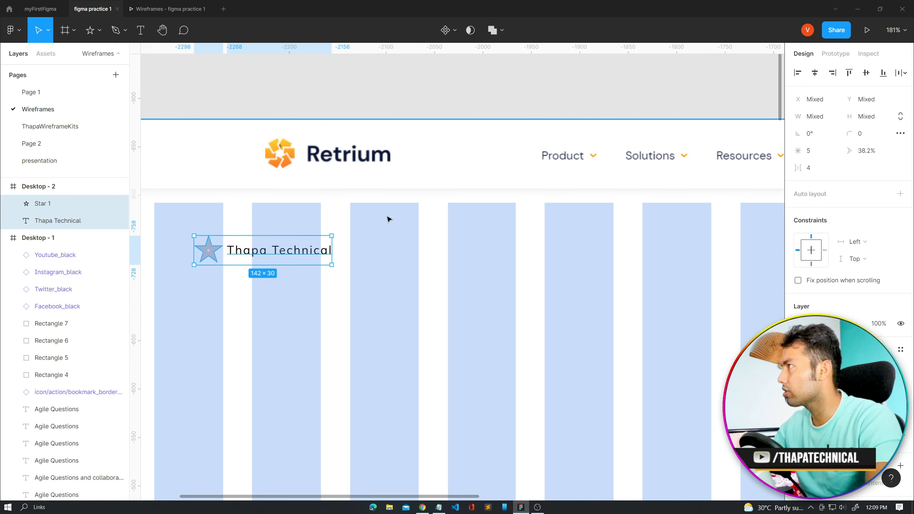
{"action": "left_click", "coordinate": [316, 326]}
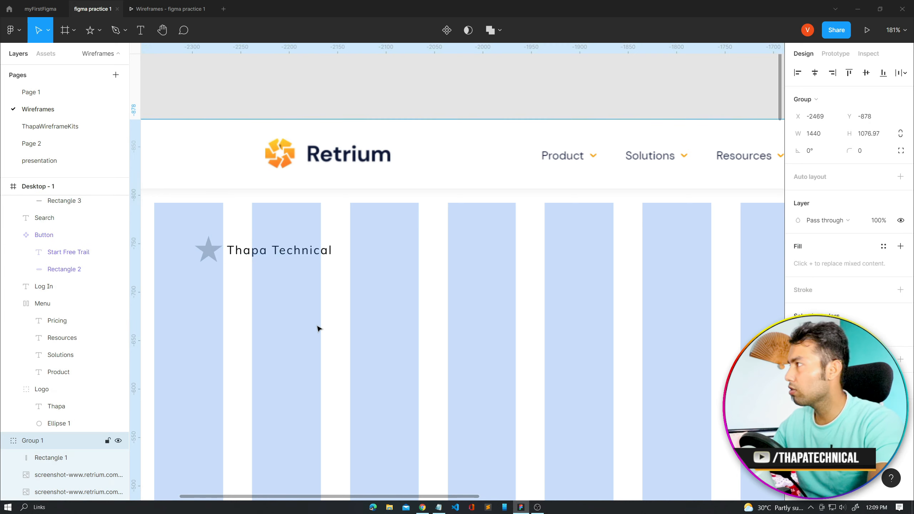
- Apply the Heading 3 text style to "Thapa Technical" and move it level with the star, 10 px from it
{"action": "left_click", "coordinate": [289, 258]}
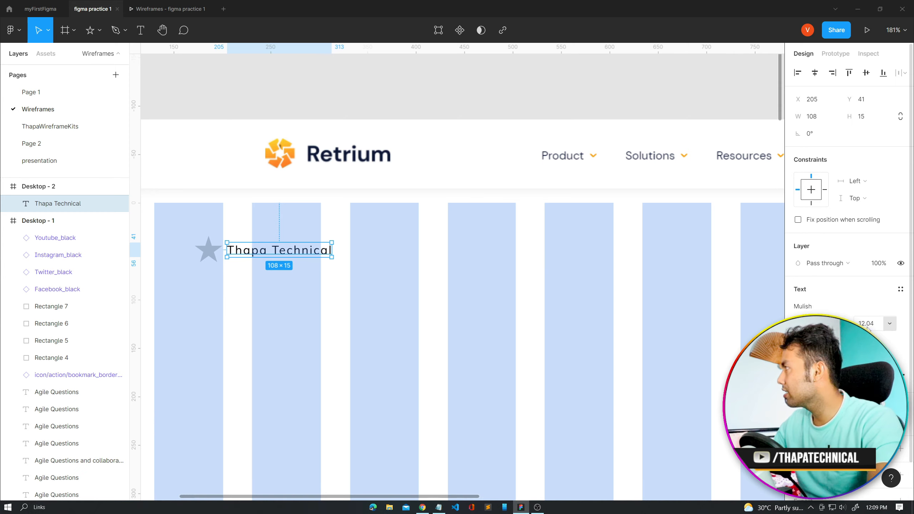
{"action": "left_click", "coordinate": [867, 324]}
{"action": "left_click", "coordinate": [897, 291]}
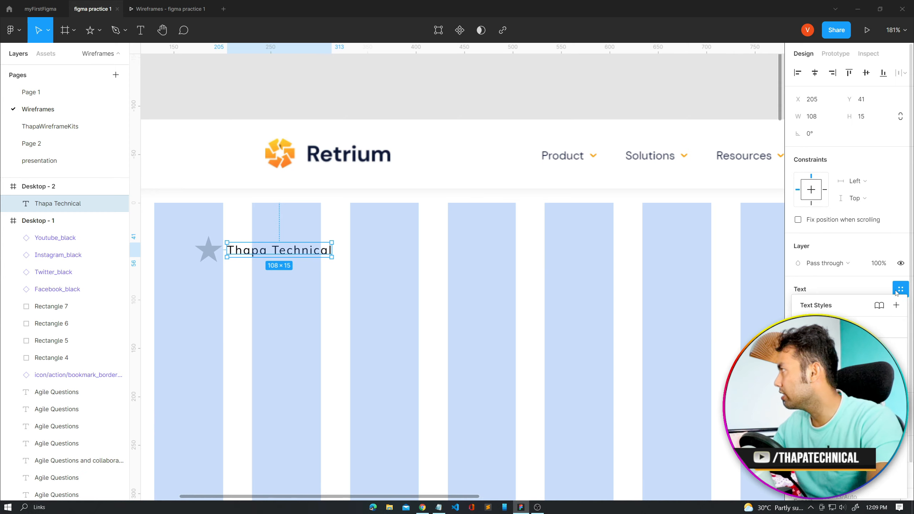
{"action": "left_click", "coordinate": [828, 396]}
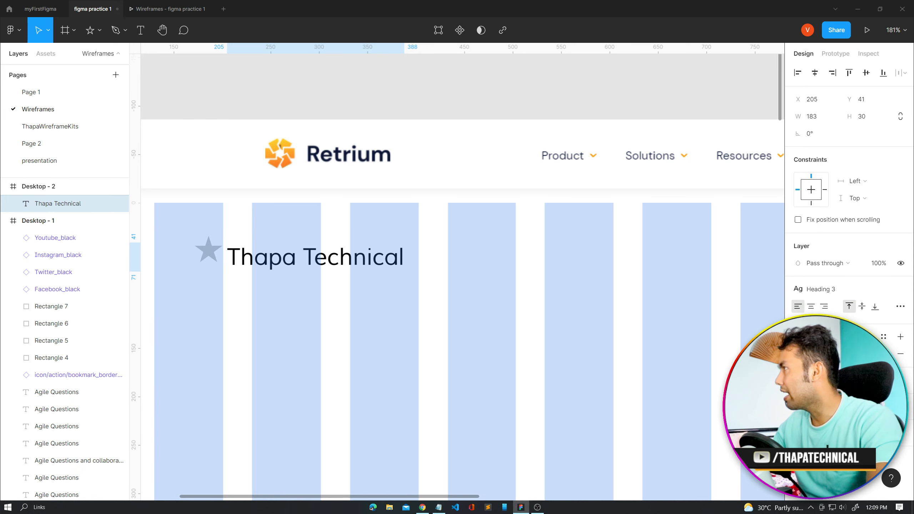
{"action": "left_click_drag", "start_coordinate": [312, 258], "coordinate": [319, 252]}
- Group the star with the "Thapa Technical" text and shift the group slightly left towards the first column's edge
{"action": "left_click", "coordinate": [209, 250], "text": "shift"}
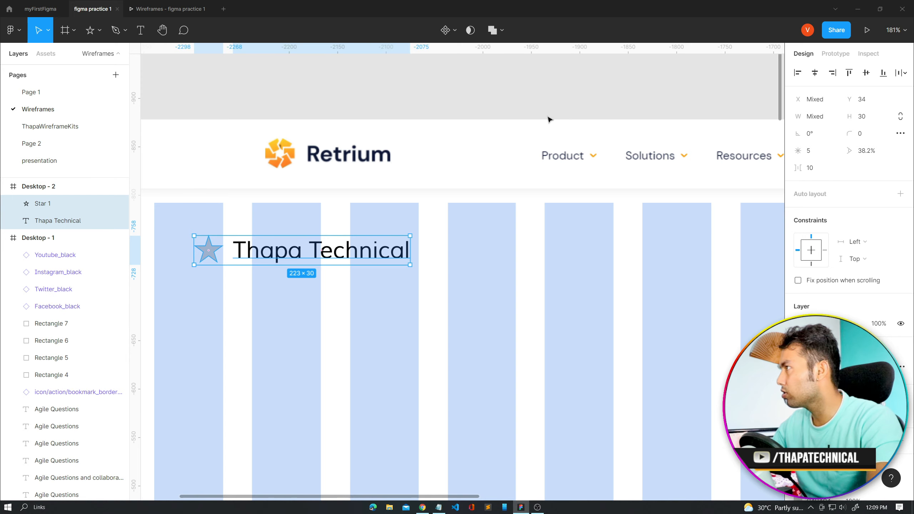
{"action": "left_click_drag", "start_coordinate": [322, 251], "coordinate": [270, 252]}
{"action": "scroll", "coordinate": [330, 314], "scroll_direction": "down", "scroll_amount": 5}
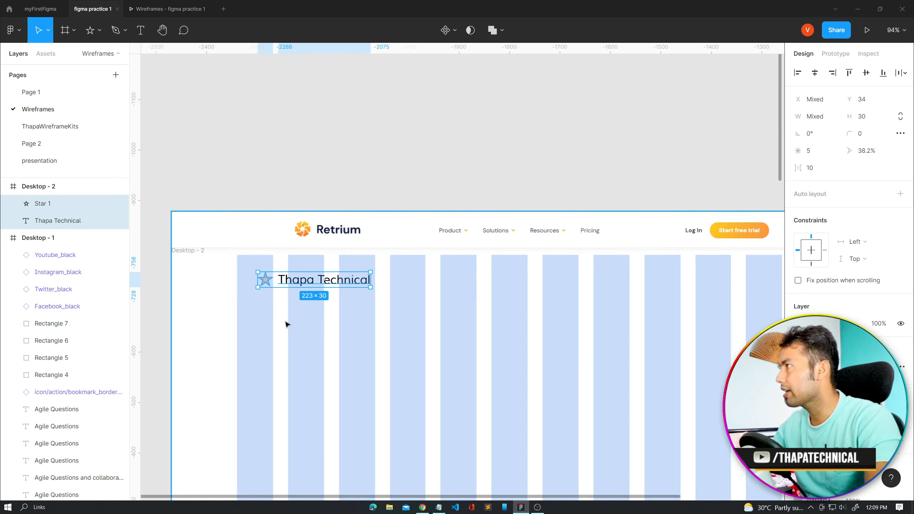
{"action": "left_click", "coordinate": [286, 321]}
{"action": "left_click", "coordinate": [291, 284]}
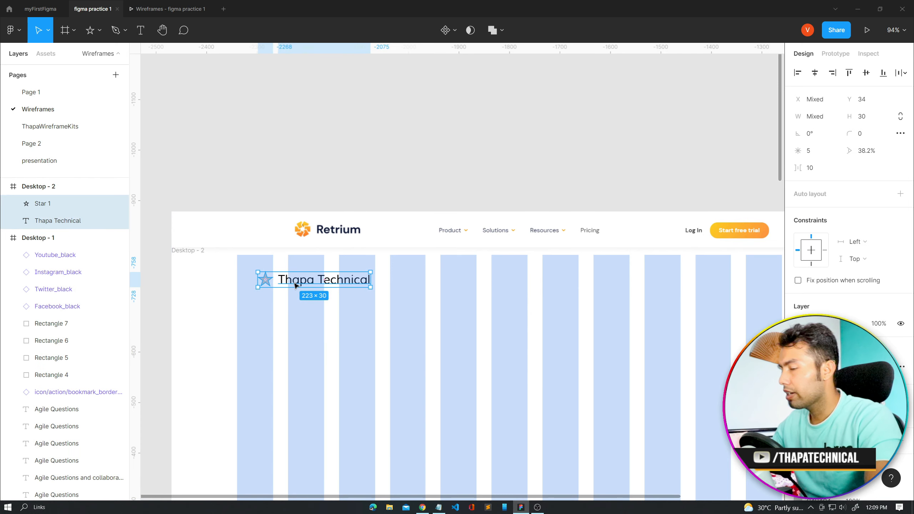
{"action": "key", "text": "ctrl+g"}
{"action": "left_click_drag", "start_coordinate": [298, 285], "coordinate": [284, 285]}
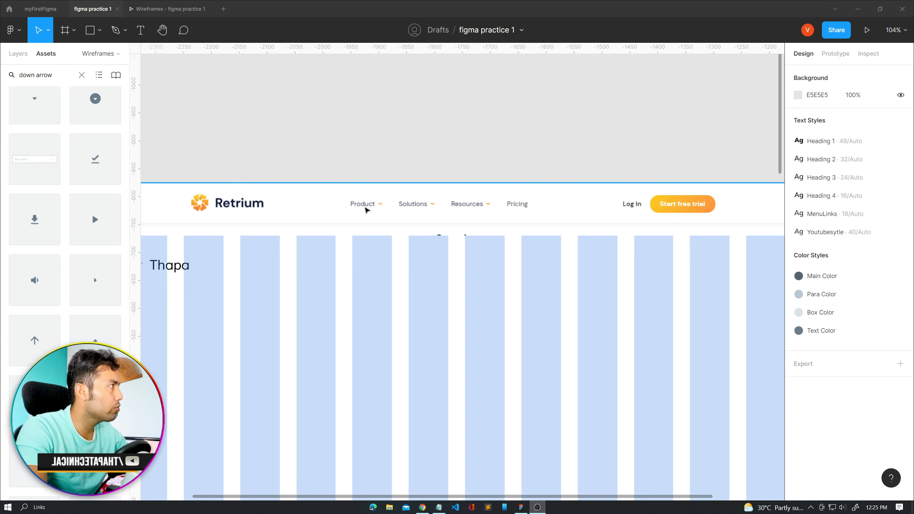
- Add the menu text "Product" to the new frame beneath the reference Product link, in a box about 60 × 41
{"action": "scroll", "coordinate": [576, 237], "scroll_direction": "up", "scroll_amount": 4, "text": "ctrl"}
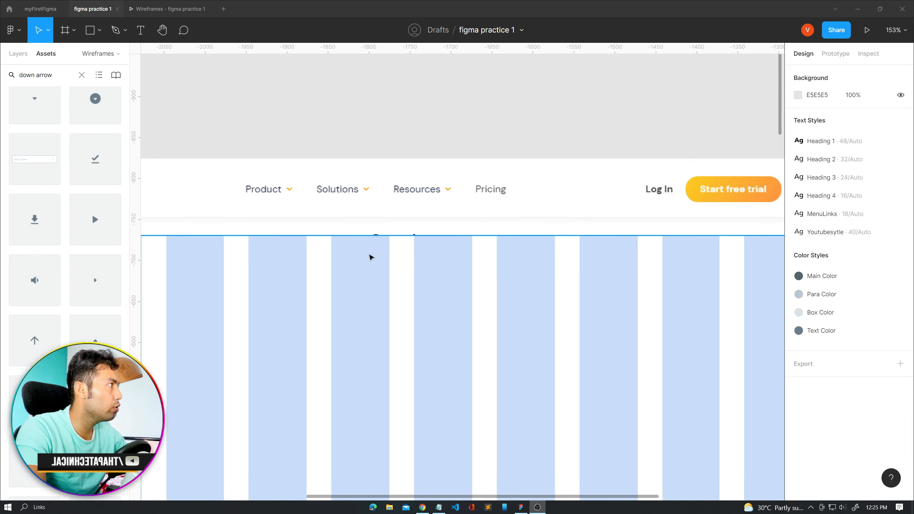
{"action": "left_click_drag", "start_coordinate": [248, 269], "coordinate": [331, 299]}
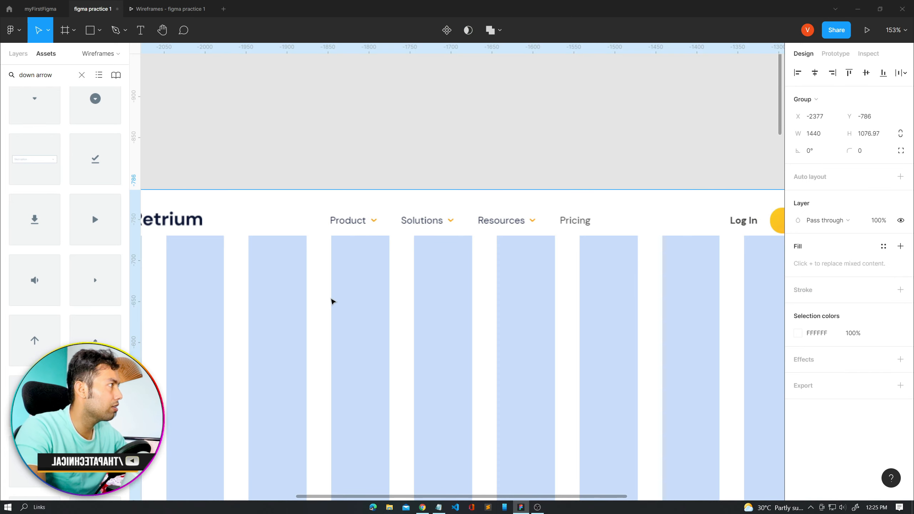
{"action": "key", "text": "ctrl+z"}
{"action": "key", "text": "t"}
{"action": "left_click", "coordinate": [259, 285]}
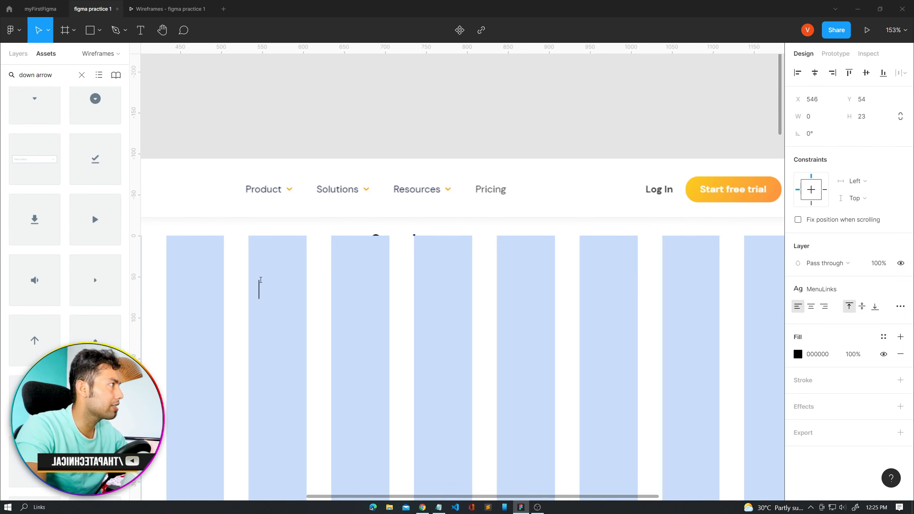
{"action": "type", "text": "PO"}
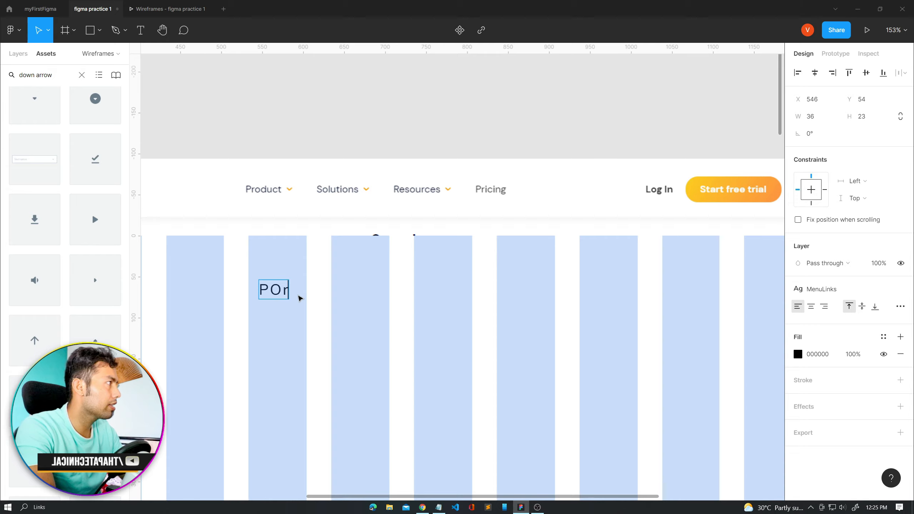
{"action": "key", "text": "BackSpace"}
{"action": "type", "text": "roduct"}
{"action": "scroll", "coordinate": [301, 299], "scroll_direction": "down", "scroll_amount": 3, "text": "ctrl"}
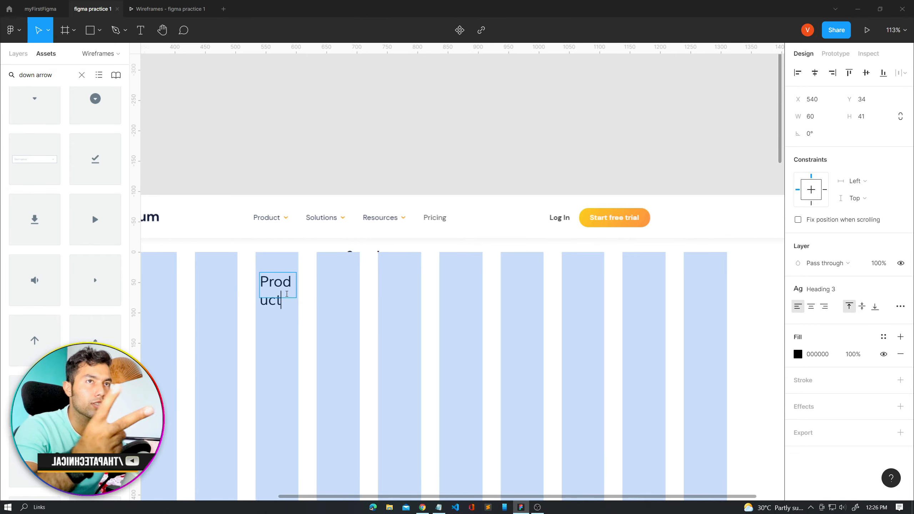
{"action": "key", "text": "Escape"}
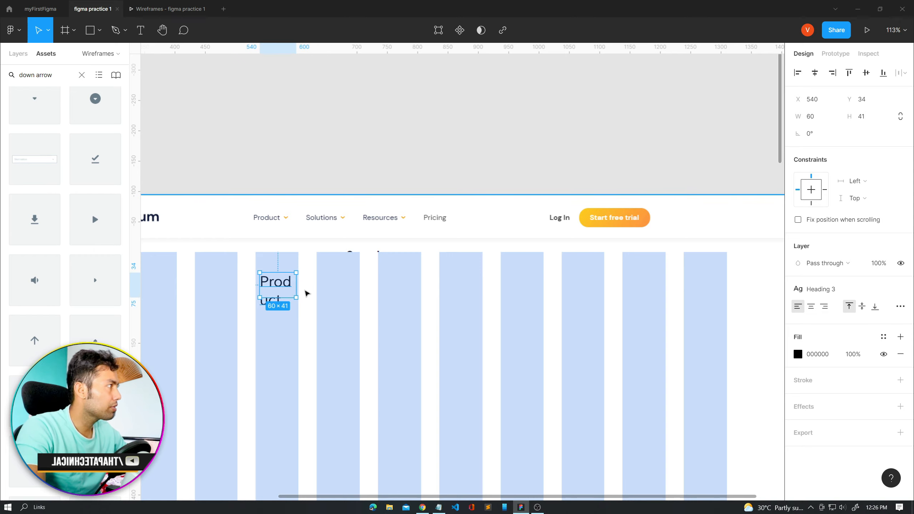
{"action": "left_click_drag", "start_coordinate": [296, 285], "coordinate": [318, 285]}
{"action": "key", "text": "ctrl+z"}
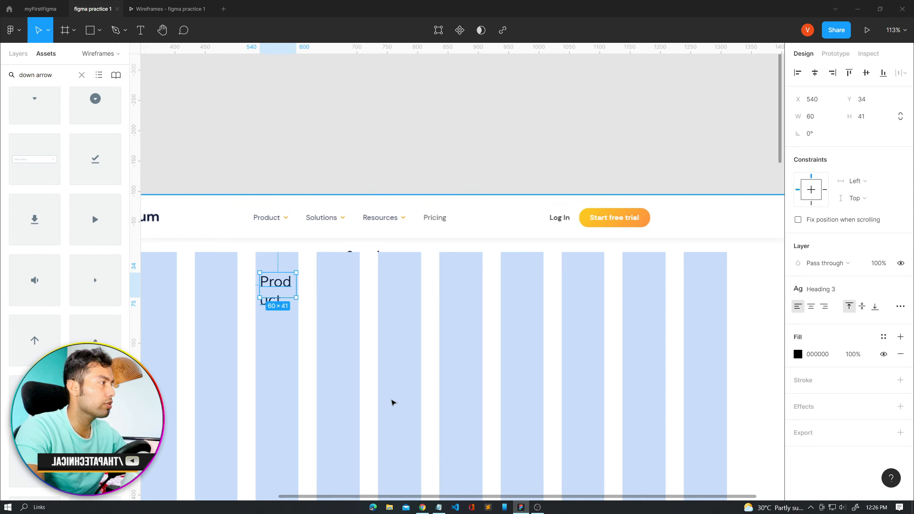
- Fit the "Product" text box to its text with auto width, then switch its resizing to auto height
{"action": "left_click_drag", "start_coordinate": [367, 499], "coordinate": [280, 499]}
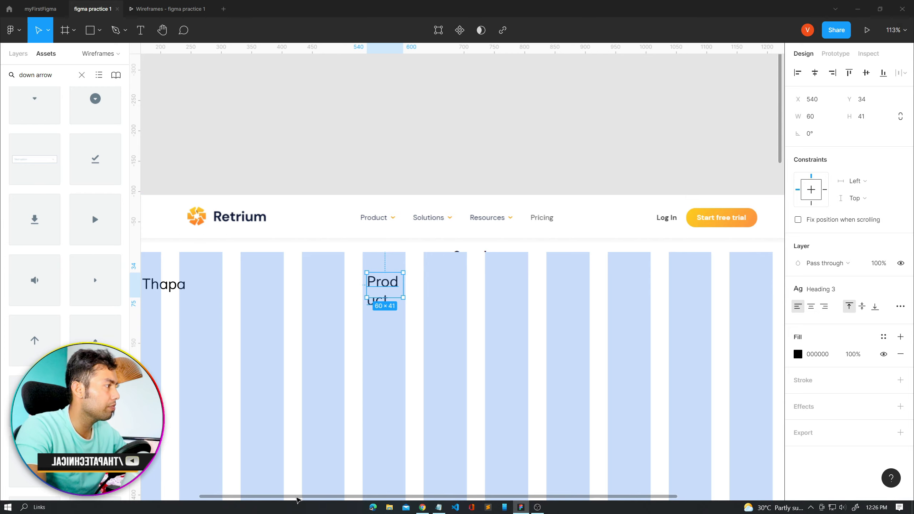
{"action": "left_click_drag", "start_coordinate": [298, 498], "coordinate": [397, 498]}
{"action": "left_click", "coordinate": [18, 56]}
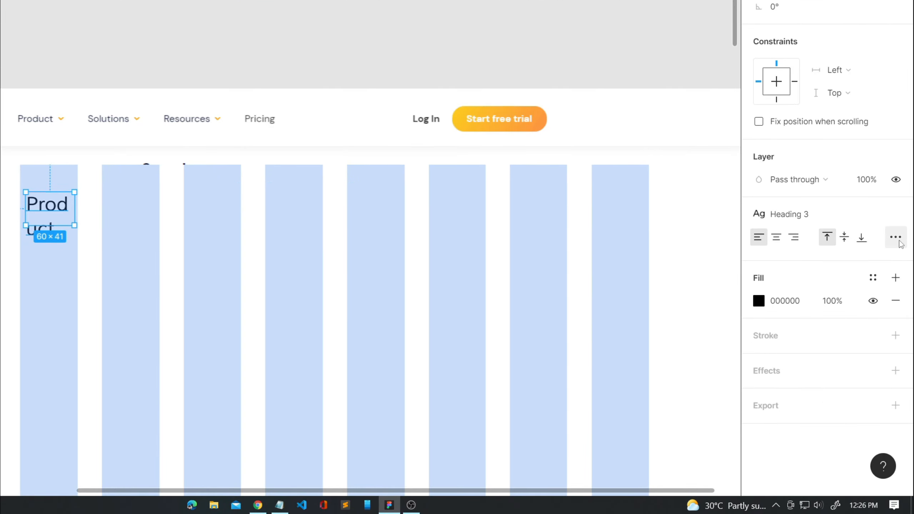
{"action": "left_click", "coordinate": [901, 308]}
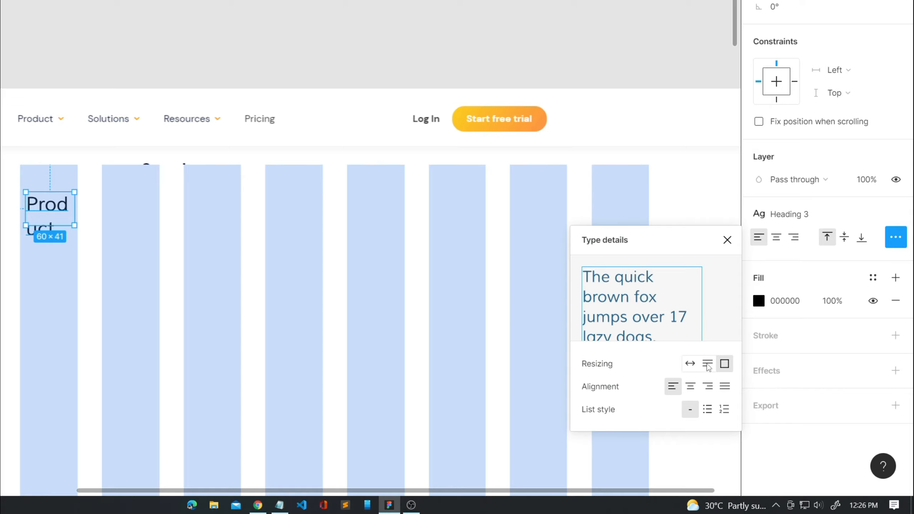
{"action": "left_click", "coordinate": [690, 364]}
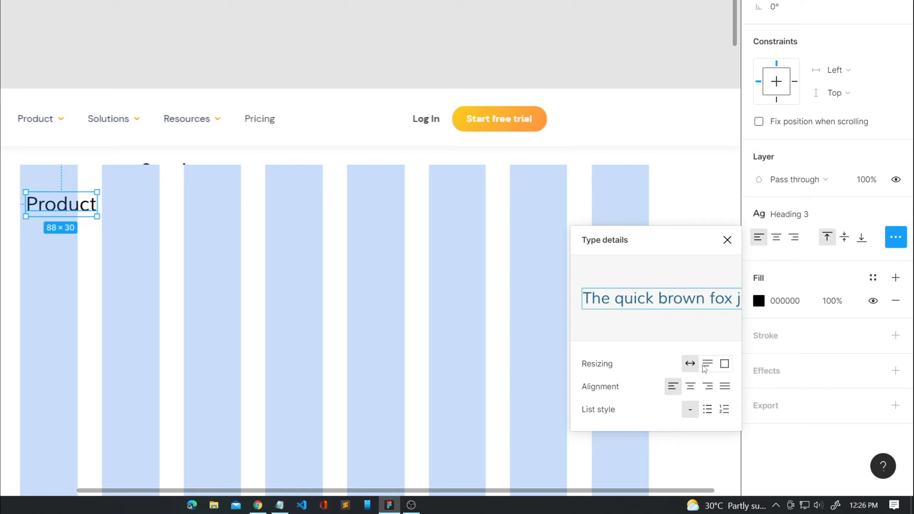
{"action": "left_click", "coordinate": [707, 365]}
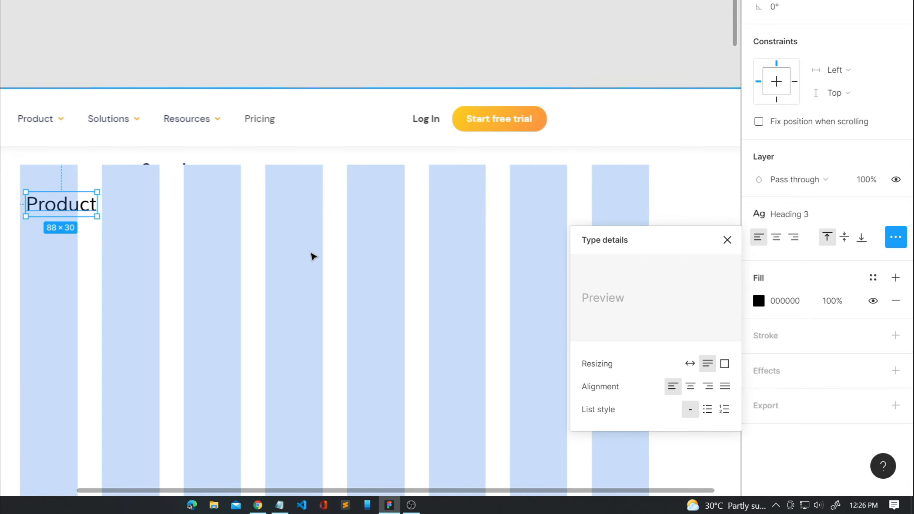
{"action": "left_click", "coordinate": [134, 218]}
{"action": "left_click", "coordinate": [76, 212]}
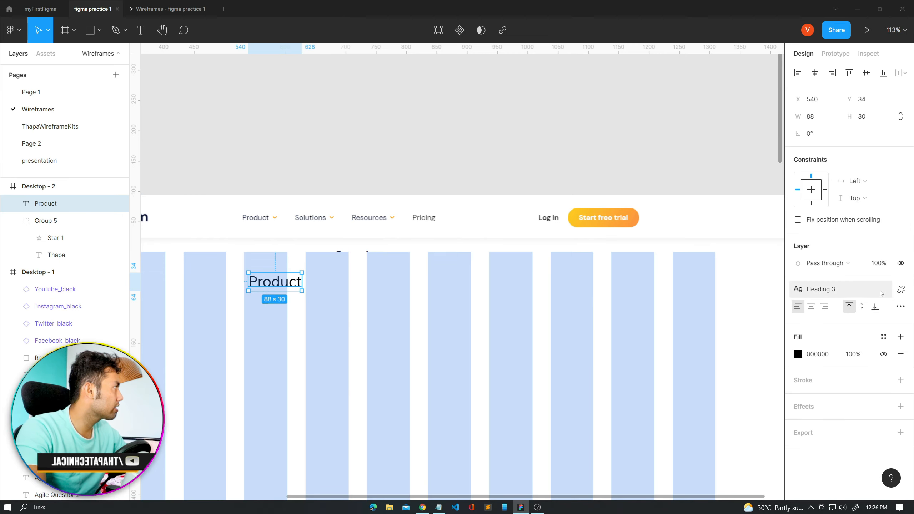
- Apply the Main Color style to the "Product" text's fill
{"action": "left_click", "coordinate": [798, 354]}
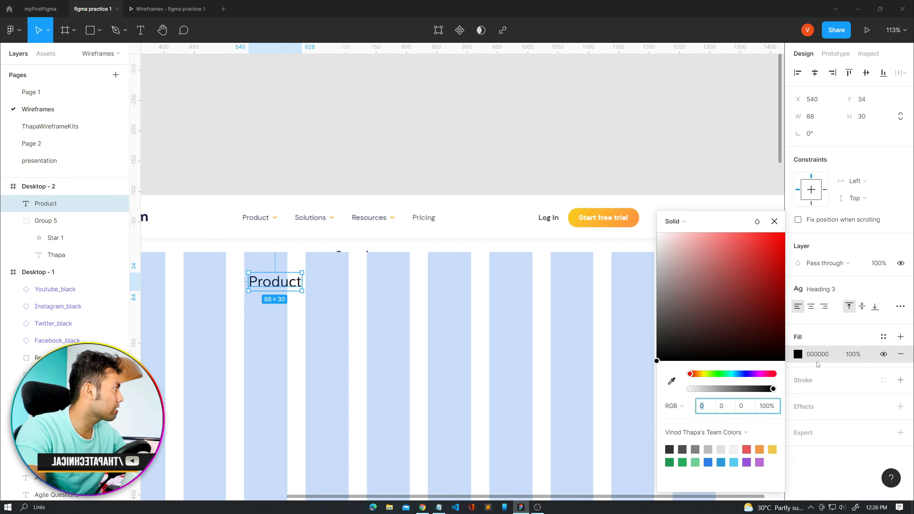
{"action": "left_click", "coordinate": [883, 337]}
{"action": "left_click", "coordinate": [807, 351]}
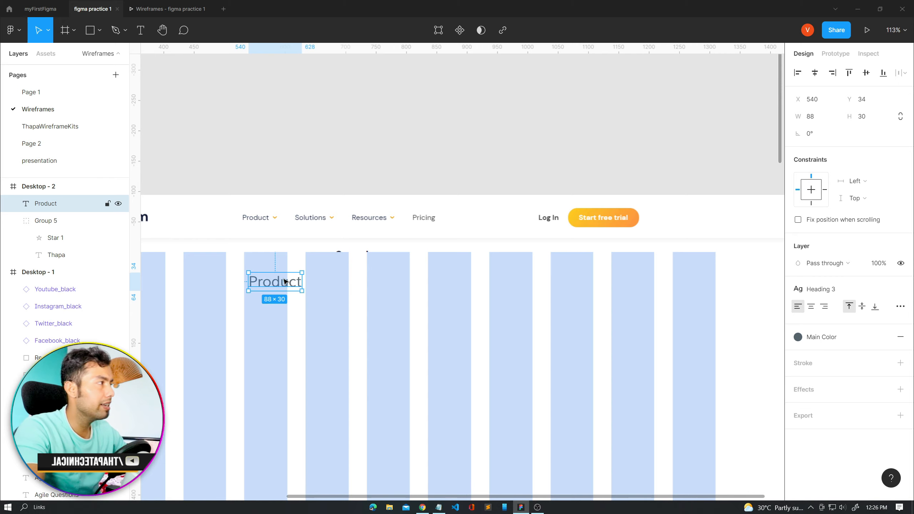
- Detach the Heading 3 style from the "Product" text and apply the MenuLinks text style instead
{"action": "mouse_move", "coordinate": [874, 289]}
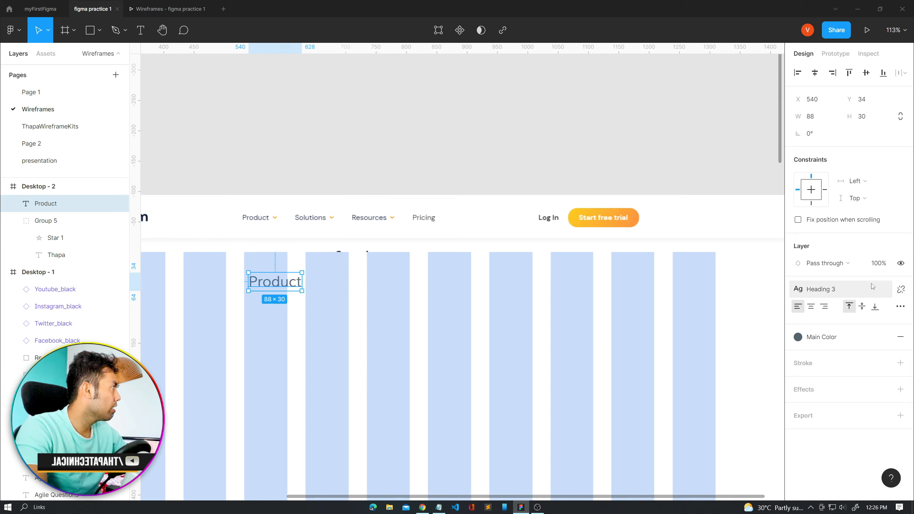
{"action": "left_click", "coordinate": [901, 290]}
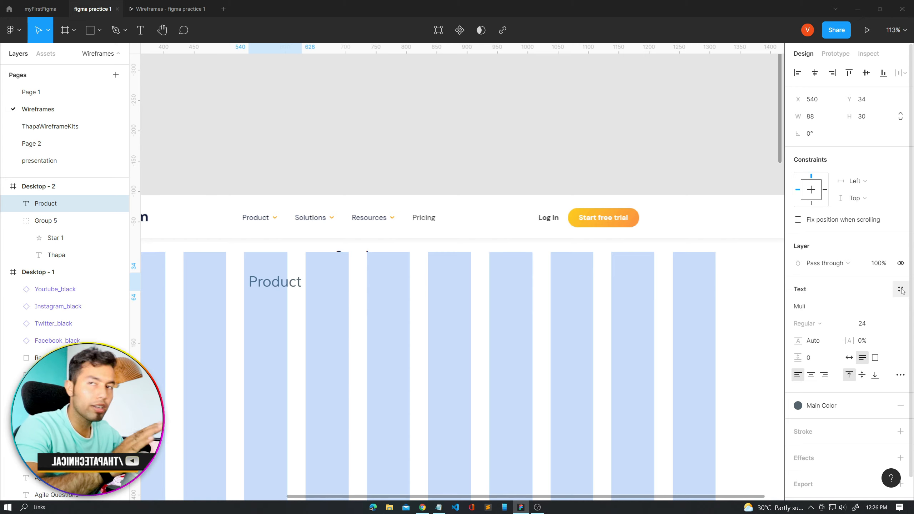
{"action": "double_click", "coordinate": [298, 287]}
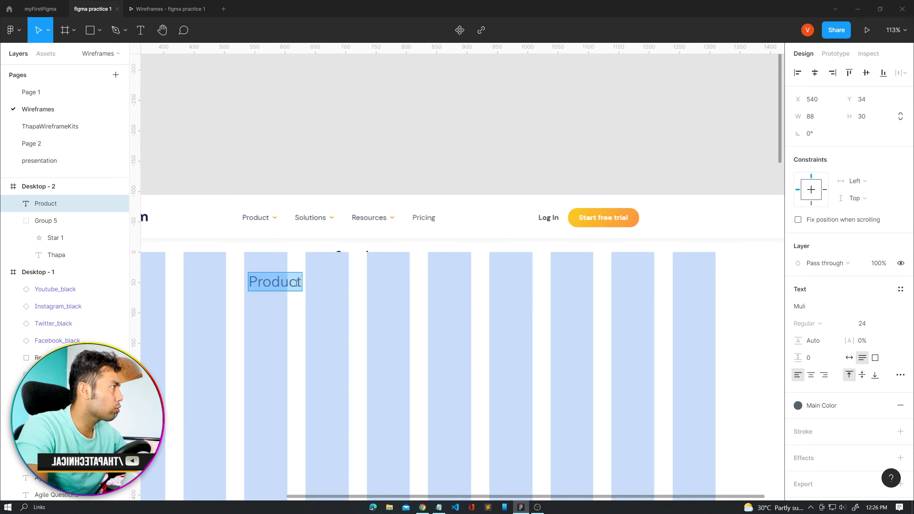
{"action": "left_click", "coordinate": [901, 291]}
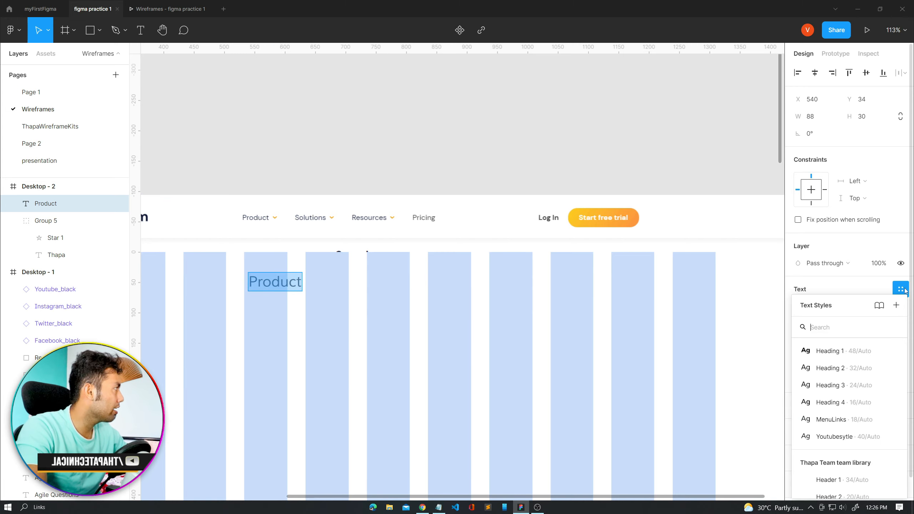
{"action": "left_click", "coordinate": [843, 421]}
{"action": "key", "text": "Escape"}
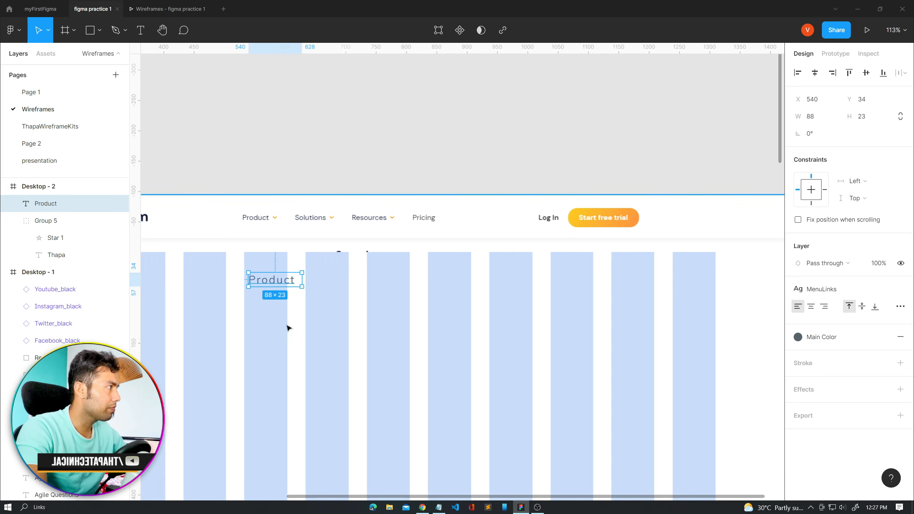
{"action": "left_click", "coordinate": [900, 306]}
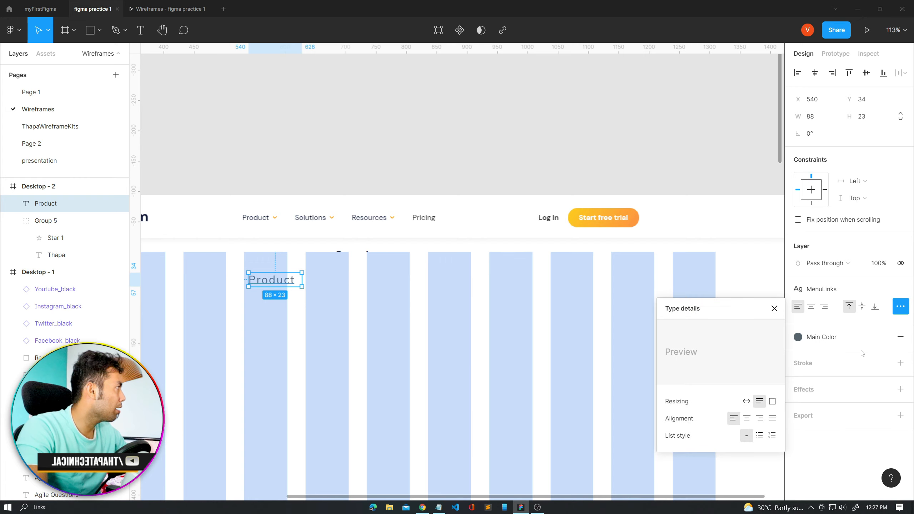
{"action": "key", "text": "Escape"}
- Duplicate the "Product" text three times in a row across the columns, about 28 px apart
{"action": "left_click", "coordinate": [270, 283]}
{"action": "left_click_drag", "start_coordinate": [272, 282], "coordinate": [492, 283]}
{"action": "key", "text": "ctrl+z"}
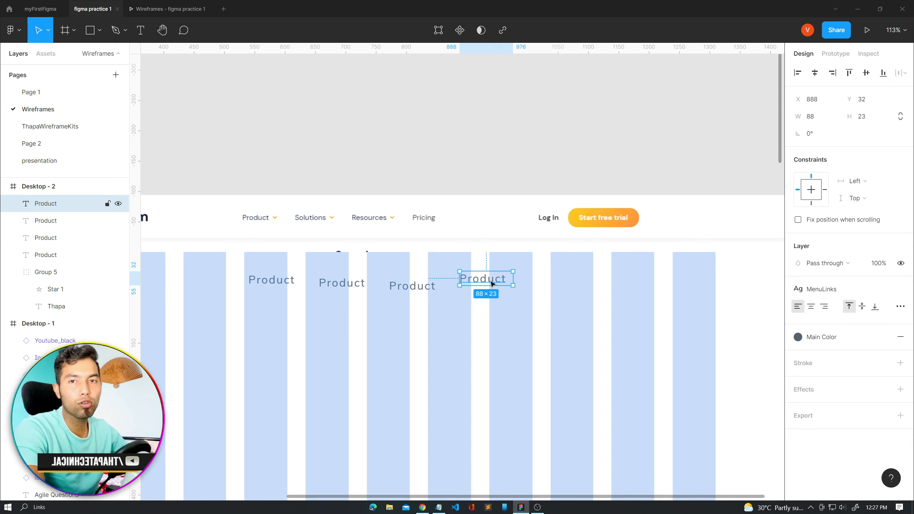
{"action": "left_click", "coordinate": [484, 292]}
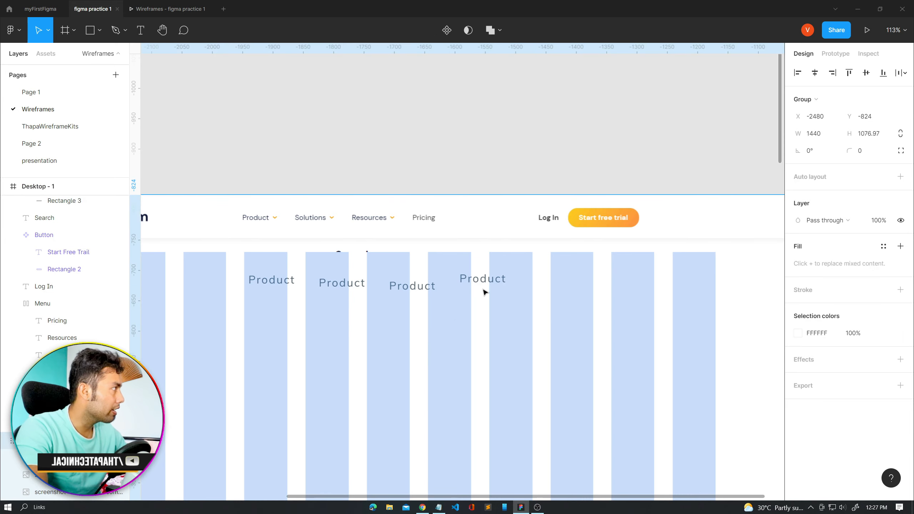
- Select all four "Product" texts and align them on their vertical centres
{"action": "left_click", "coordinate": [264, 284]}
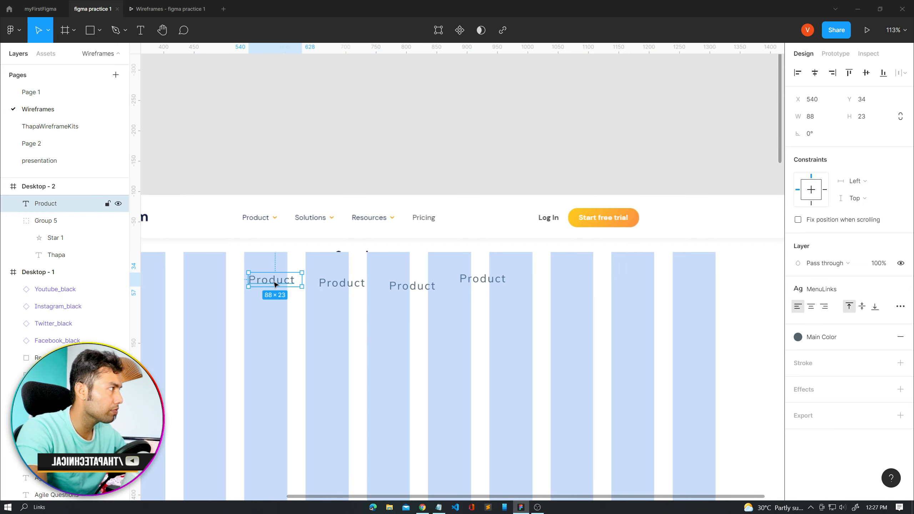
{"action": "left_click", "coordinate": [338, 283], "text": "shift"}
{"action": "left_click", "coordinate": [396, 286], "text": "shift"}
{"action": "left_click", "coordinate": [482, 281], "text": "shift"}
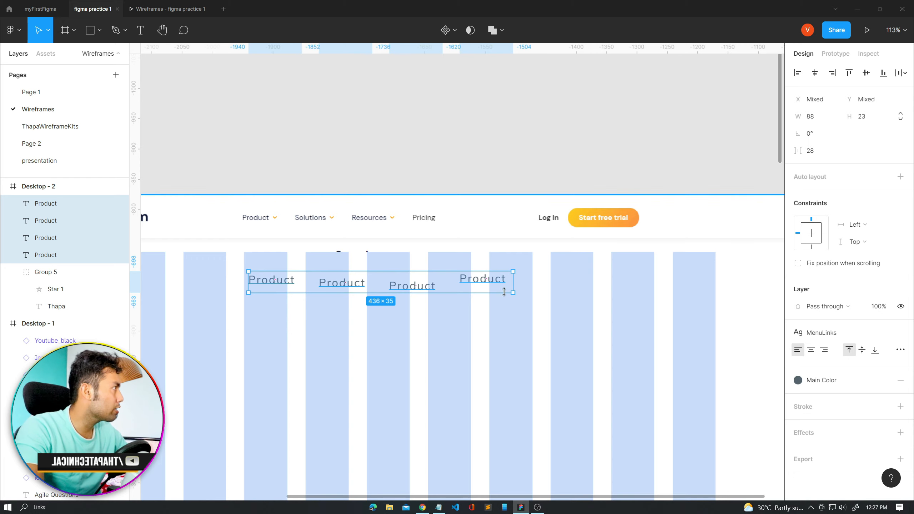
{"action": "left_click", "coordinate": [868, 73]}
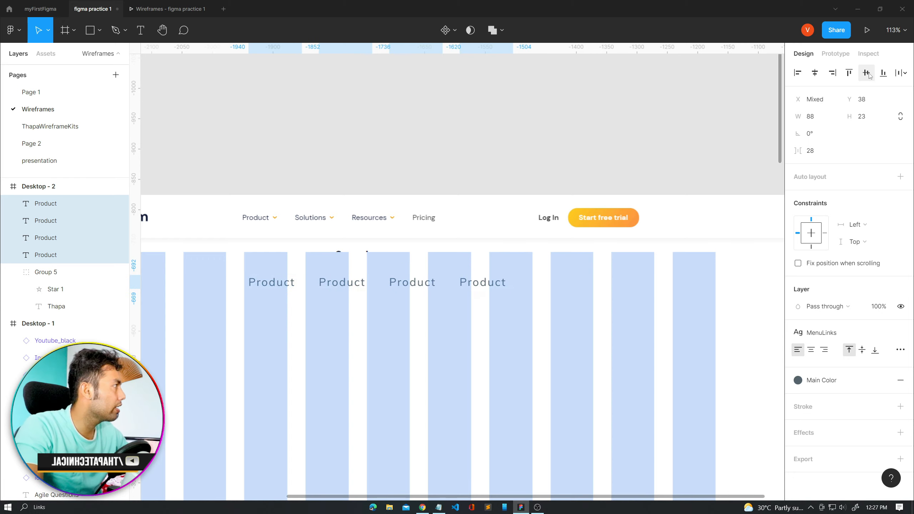
- Put the four "Product" texts in a horizontal auto layout with 30 px spacing and centred alignment
{"action": "key", "text": "shift+a"}
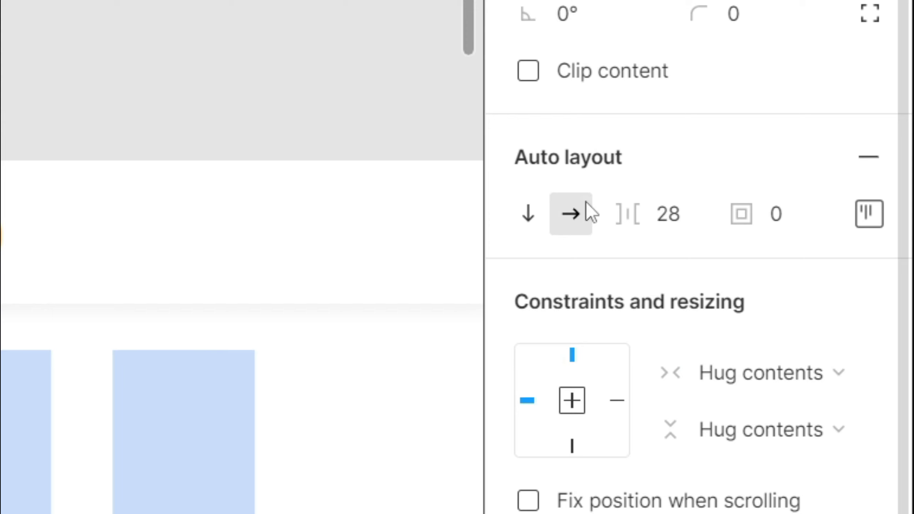
{"action": "left_click", "coordinate": [842, 214]}
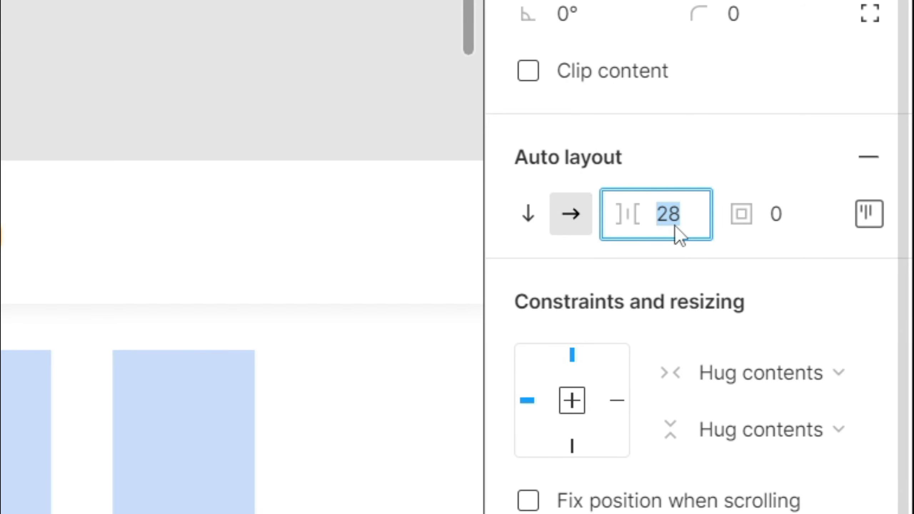
{"action": "type", "text": "30"}
{"action": "key", "text": "Return"}
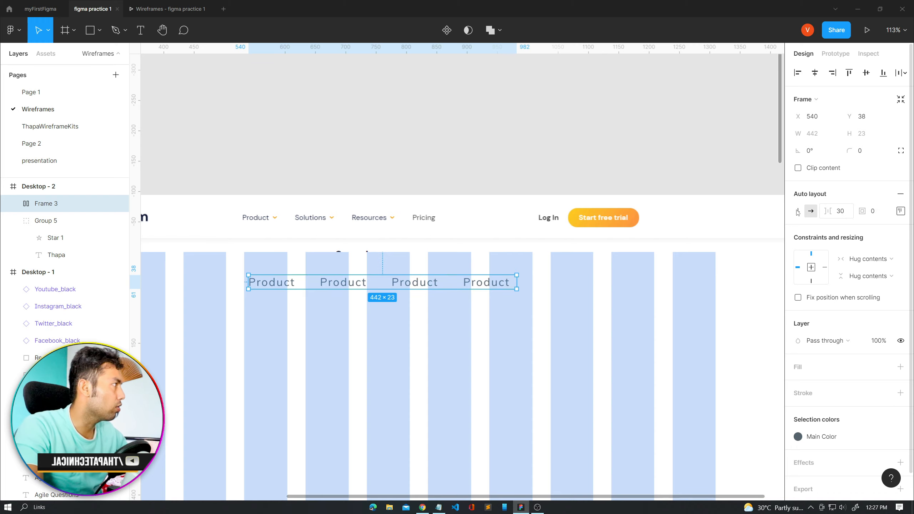
{"action": "left_click", "coordinate": [901, 212]}
{"action": "left_click", "coordinate": [865, 256]}
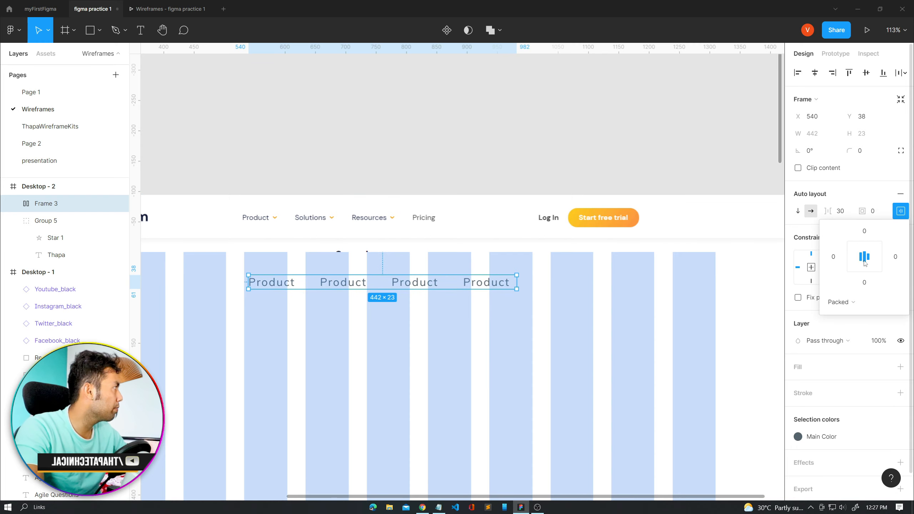
{"action": "left_click", "coordinate": [498, 328]}
{"action": "left_click", "coordinate": [309, 287]}
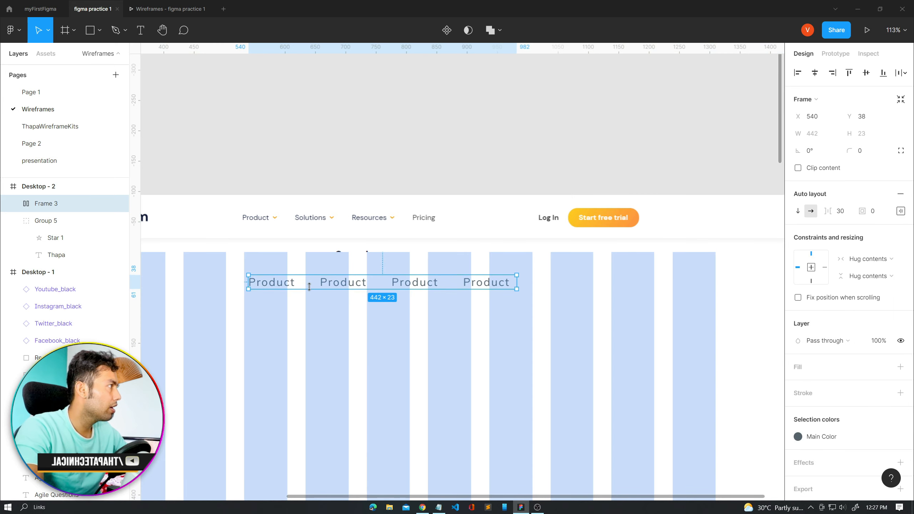
- Move the auto-layout "Product" row to the fourth column's edge at X 432, Y 38
{"action": "scroll", "coordinate": [309, 287], "scroll_direction": "down", "scroll_amount": 1}
{"action": "scroll", "coordinate": [310, 288], "scroll_direction": "down", "scroll_amount": 1}
{"action": "scroll", "coordinate": [309, 287], "scroll_direction": "down", "scroll_amount": 2}
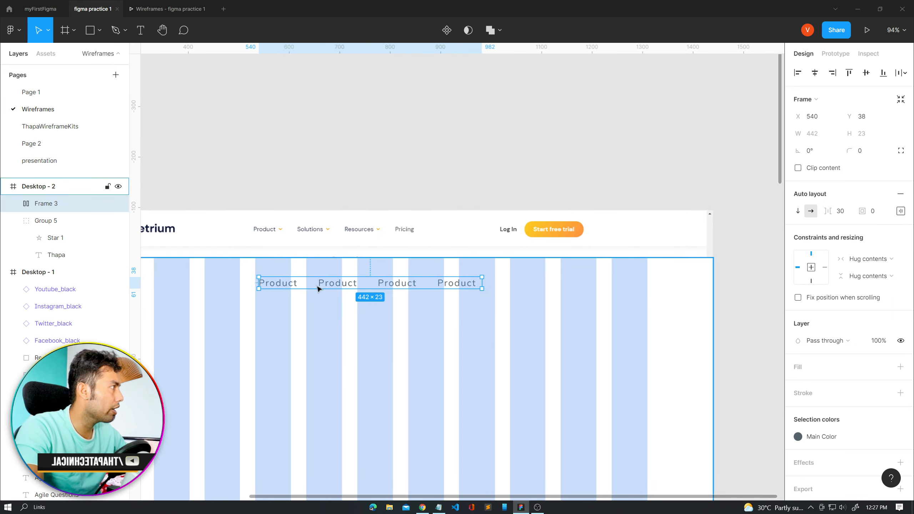
{"action": "scroll", "coordinate": [306, 288], "scroll_direction": "down", "scroll_amount": 5}
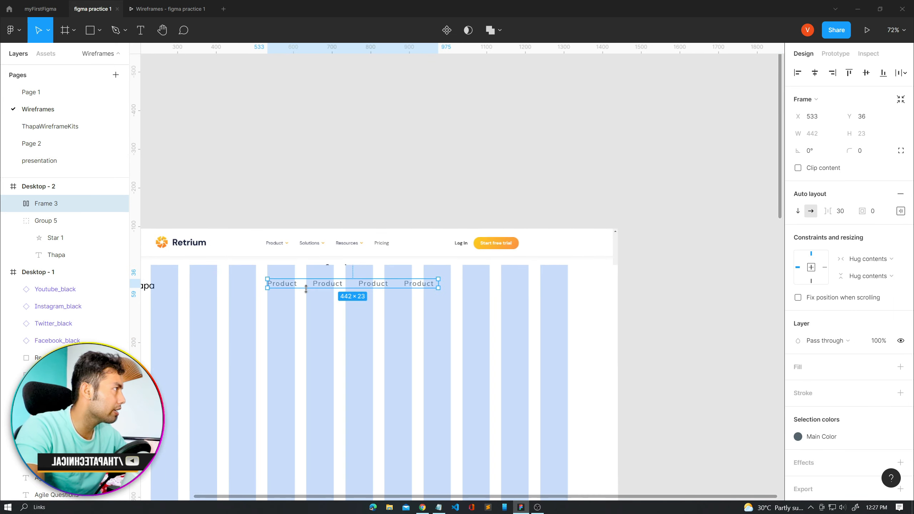
{"action": "left_click_drag", "start_coordinate": [310, 287], "coordinate": [282, 289]}
{"action": "scroll", "coordinate": [335, 337], "scroll_direction": "down", "scroll_amount": 5}
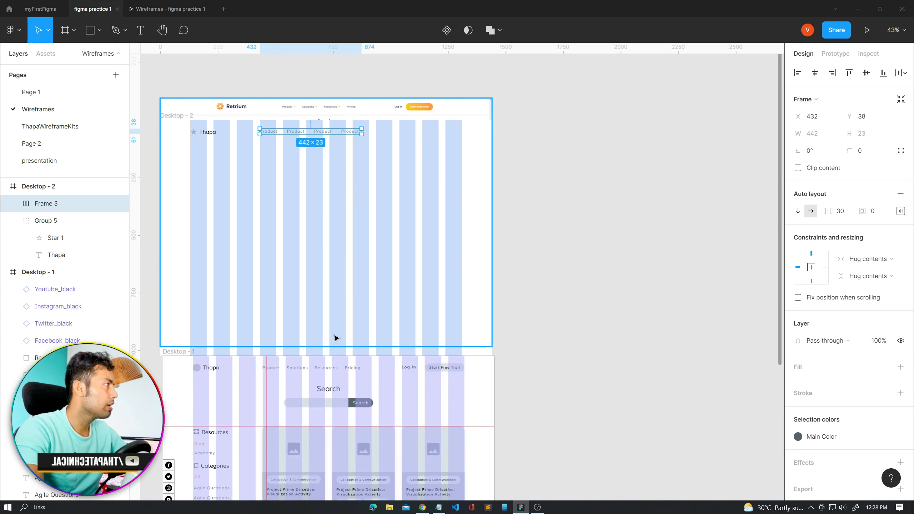
- Replace the "Product" row in Desktop - 2 with a copy of the Menu frame from Desktop - 1
{"action": "left_click", "coordinate": [301, 352]}
{"action": "scroll", "coordinate": [321, 348], "scroll_direction": "up", "scroll_amount": 5}
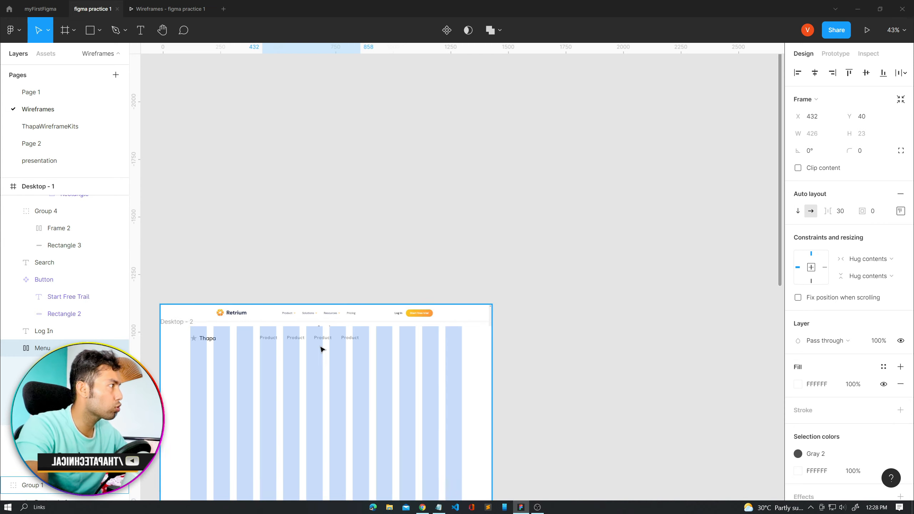
{"action": "scroll", "coordinate": [306, 351], "scroll_direction": "down", "scroll_amount": 5}
{"action": "scroll", "coordinate": [306, 355], "scroll_direction": "up", "scroll_amount": 10}
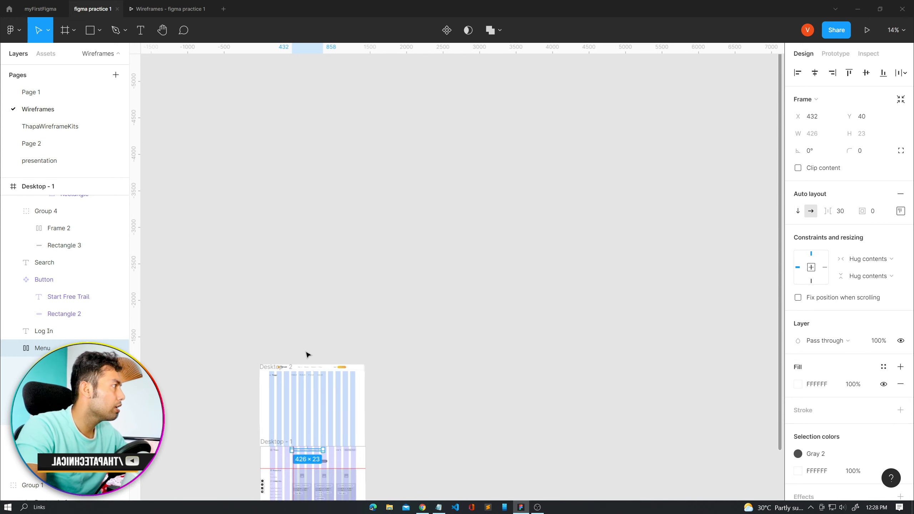
{"action": "scroll", "coordinate": [289, 338], "scroll_direction": "up", "scroll_amount": 3}
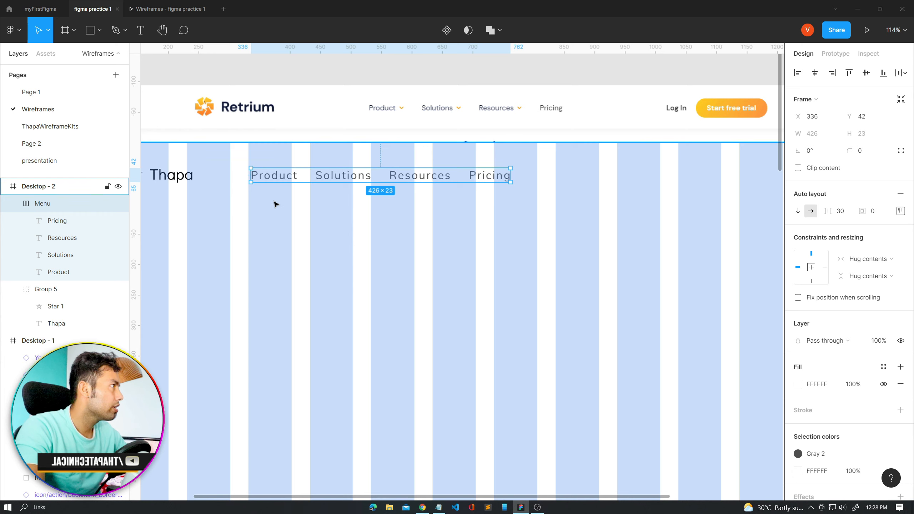
{"action": "scroll", "coordinate": [271, 205], "scroll_direction": "down", "scroll_amount": 3}
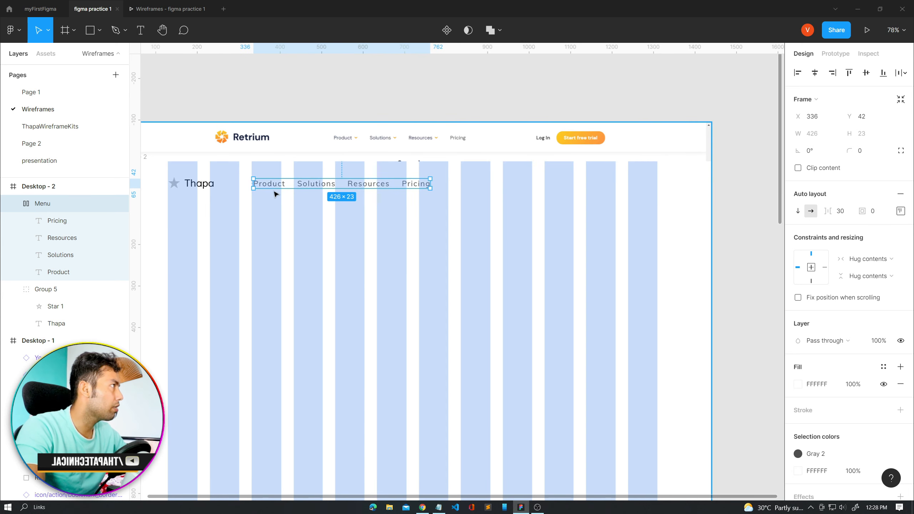
- Move the Menu frame in Desktop - 2 to the fourth column's edge at X 432, Y 45
{"action": "left_click_drag", "start_coordinate": [292, 186], "coordinate": [321, 268]}
{"action": "scroll", "coordinate": [321, 182], "scroll_direction": "up", "scroll_amount": 2}
{"action": "scroll", "coordinate": [519, 322], "scroll_direction": "up", "scroll_amount": 1}
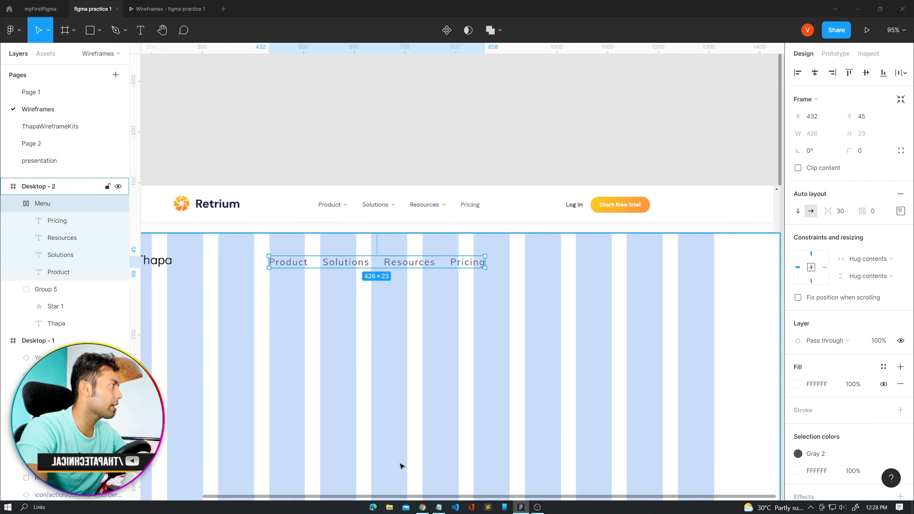
{"action": "left_click_drag", "start_coordinate": [372, 497], "coordinate": [467, 499]}
{"action": "scroll", "coordinate": [296, 265], "scroll_direction": "up", "scroll_amount": 5}
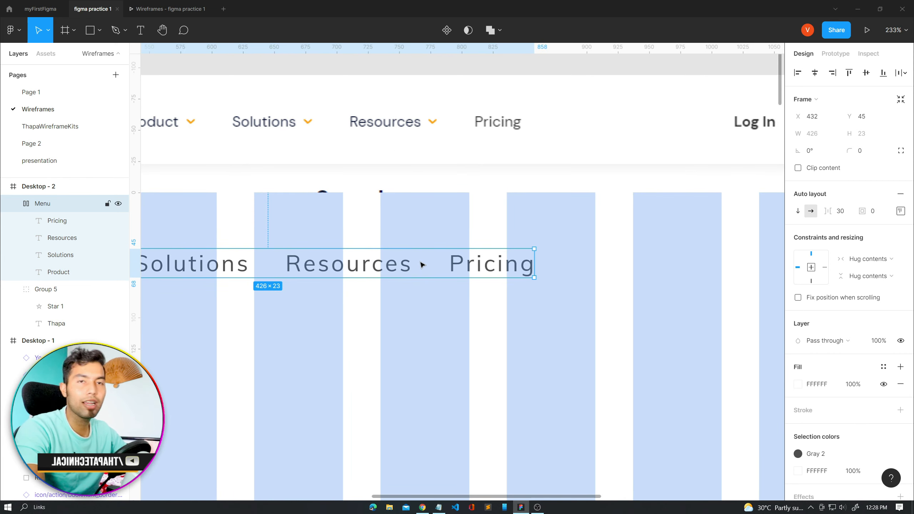
- Search the component library for "arrow" and place the back-chevron icon just below the menu in Desktop - 2
{"action": "left_click", "coordinate": [409, 340]}
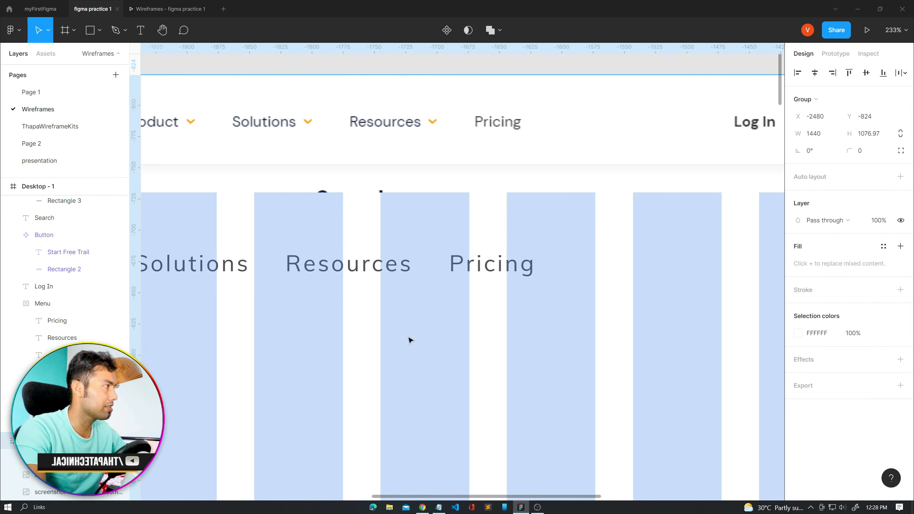
{"action": "left_click", "coordinate": [46, 53]}
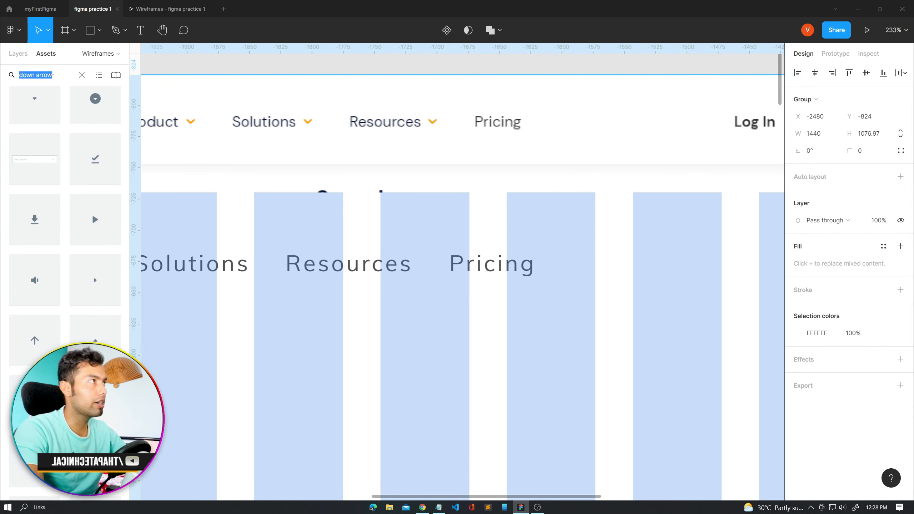
{"action": "key", "text": "BackSpace"}
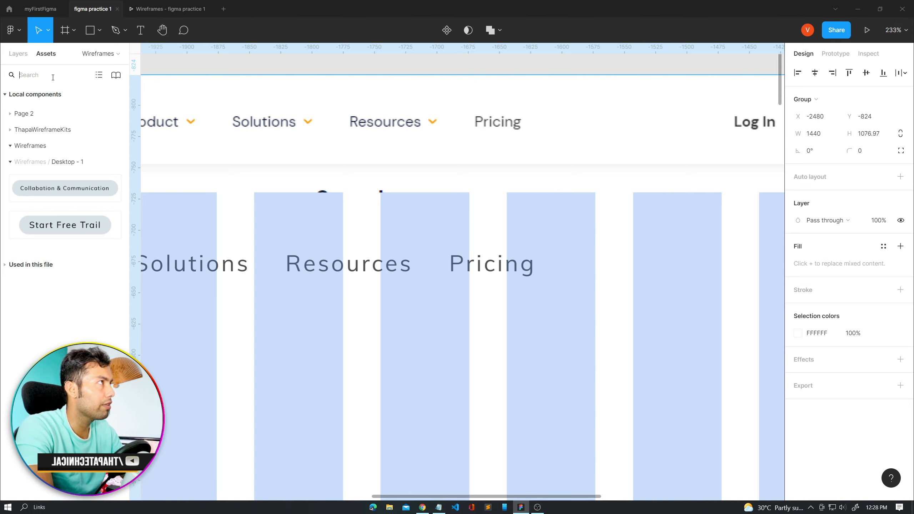
{"action": "type", "text": "a"}
{"action": "type", "text": "rc"}
{"action": "key", "text": "BackSpace"}
{"action": "type", "text": "row"}
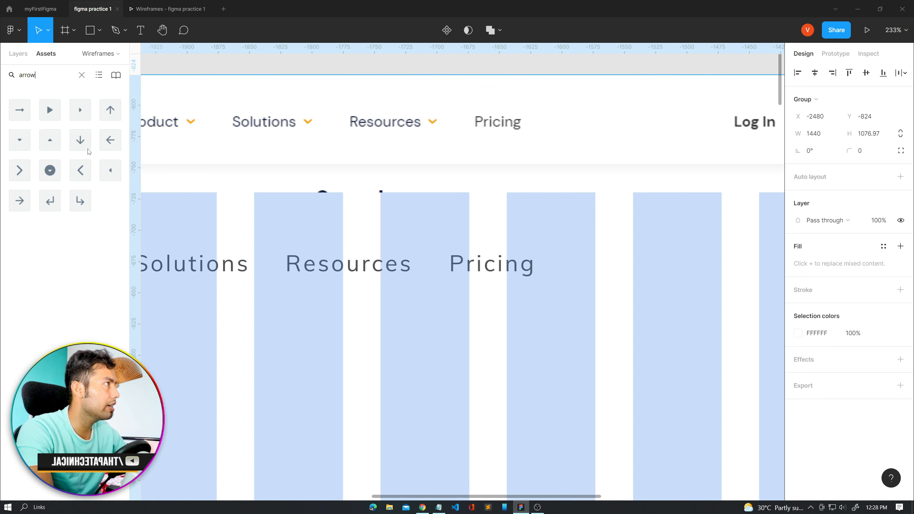
{"action": "left_click_drag", "start_coordinate": [86, 175], "coordinate": [408, 310]}
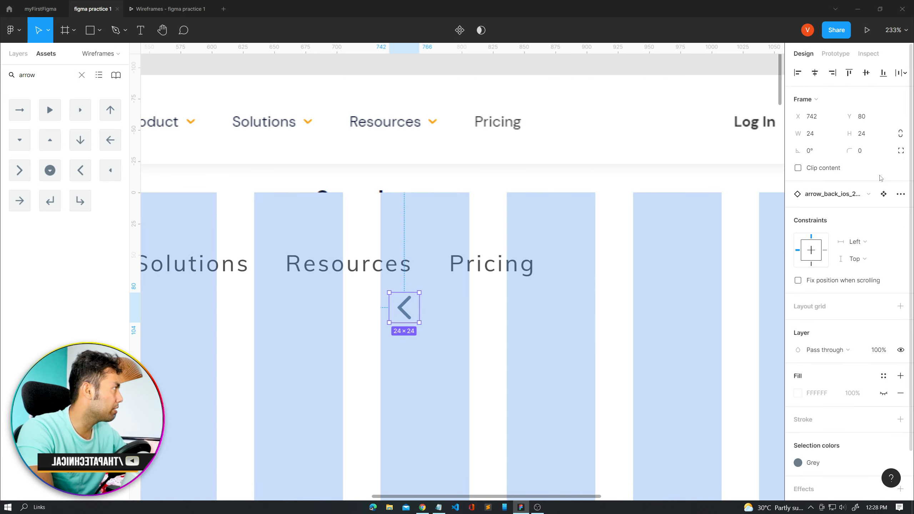
- Resize the chevron icon to 10 × 10
{"action": "left_click", "coordinate": [823, 137]}
{"action": "type", "text": "10"}
{"action": "key", "text": "Tab"}
{"action": "type", "text": "10"}
{"action": "key", "text": "Return"}
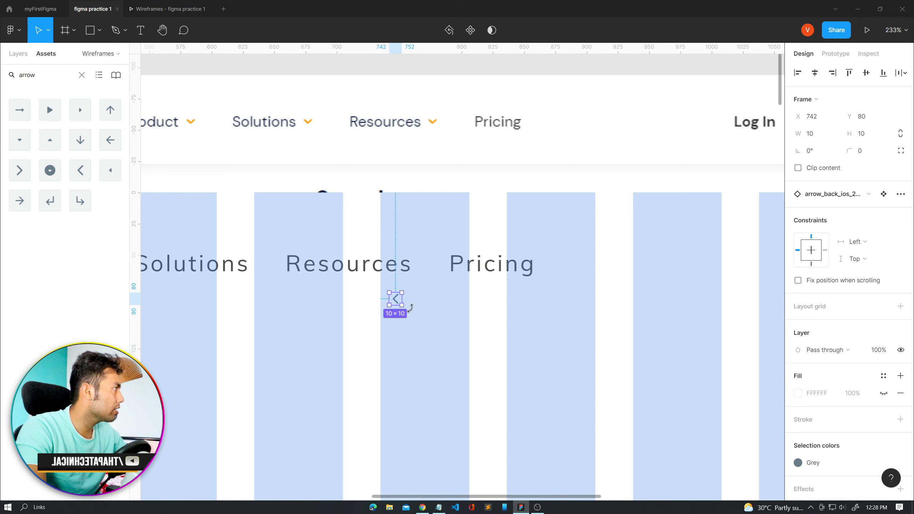
- Set the chevron icon's rotation to 90° so that it points down
{"action": "left_click_drag", "start_coordinate": [410, 308], "coordinate": [419, 280]}
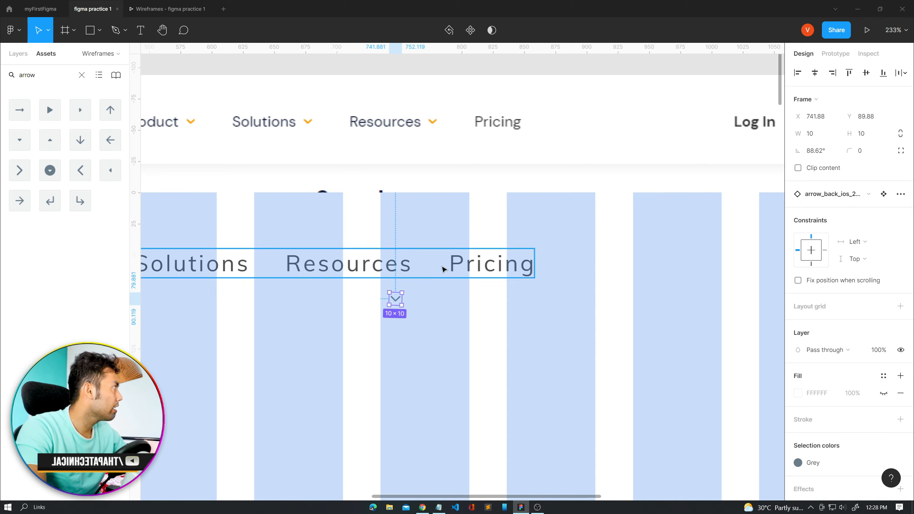
{"action": "left_click", "coordinate": [834, 151]}
{"action": "type", "text": "-170"}
{"action": "key", "text": "Return"}
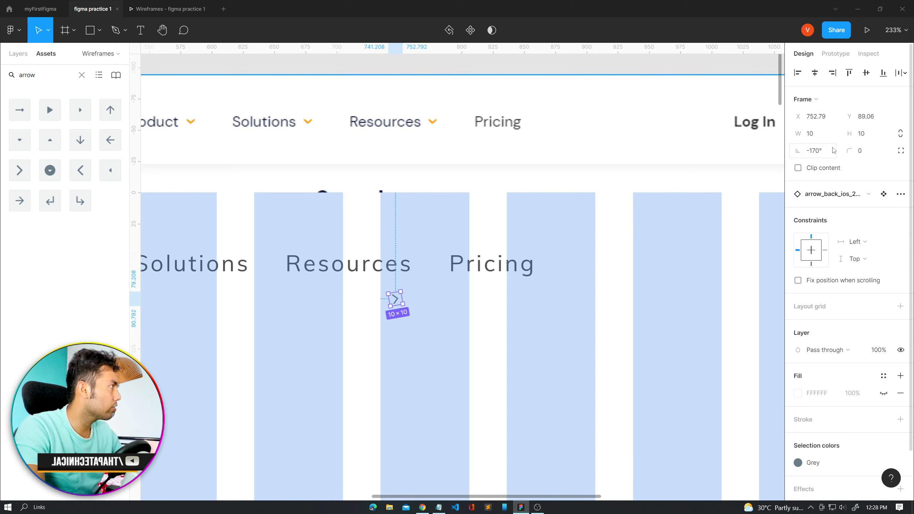
{"action": "left_click", "coordinate": [834, 151]}
{"action": "type", "text": "90"}
{"action": "key", "text": "Return"}
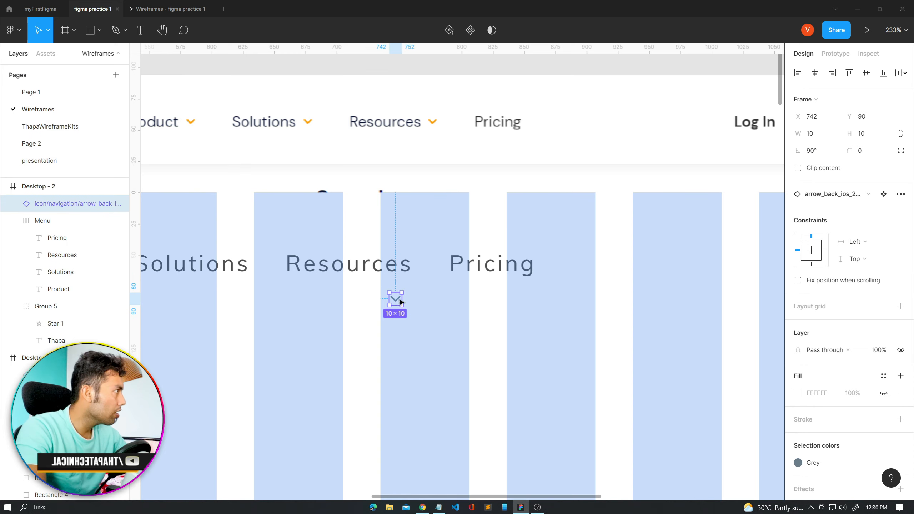
- Remove the Menu frame's auto layout and place the arrow inside it just after "Resources", at X 333, Y 18
{"action": "left_click_drag", "start_coordinate": [399, 299], "coordinate": [430, 259]}
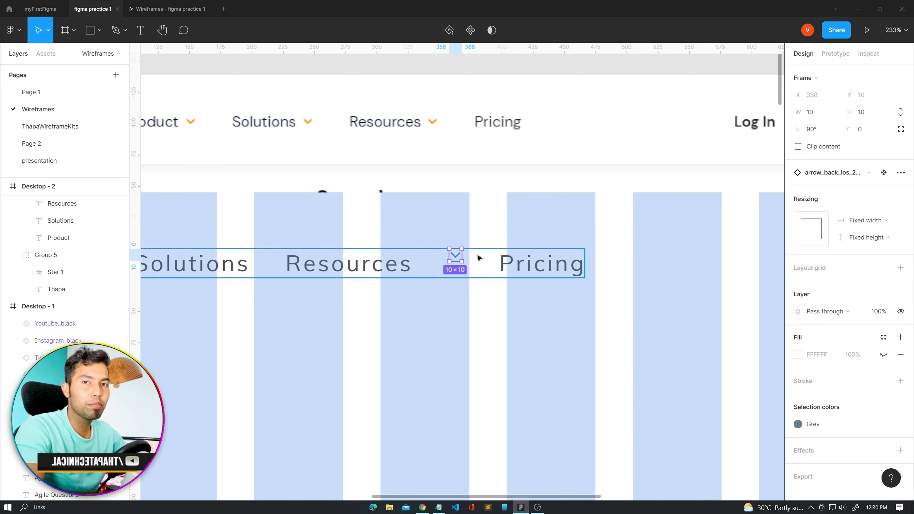
{"action": "key", "text": "ctrl+z"}
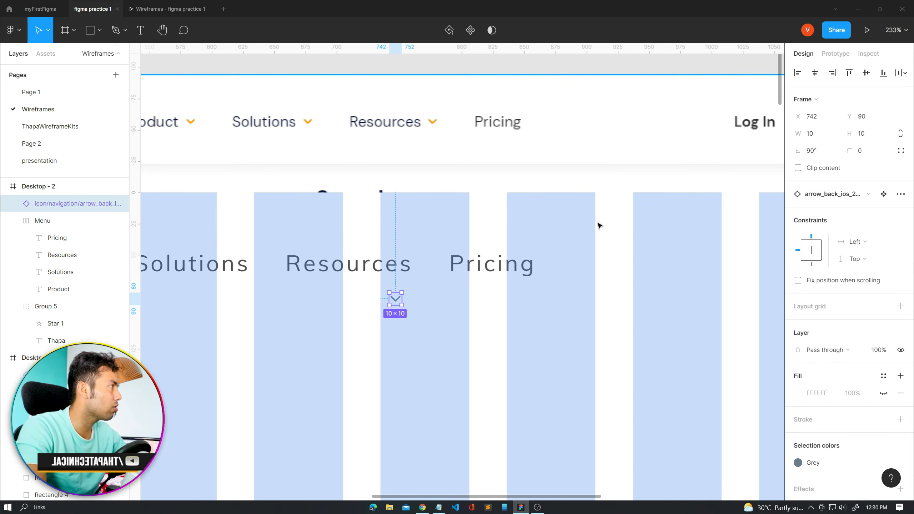
{"action": "left_click", "coordinate": [491, 272]}
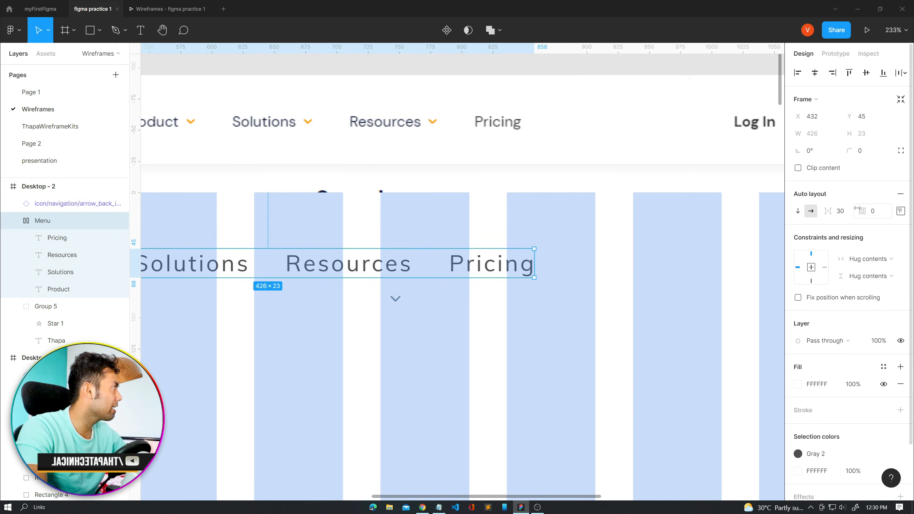
{"action": "left_click_drag", "start_coordinate": [396, 300], "coordinate": [425, 267]}
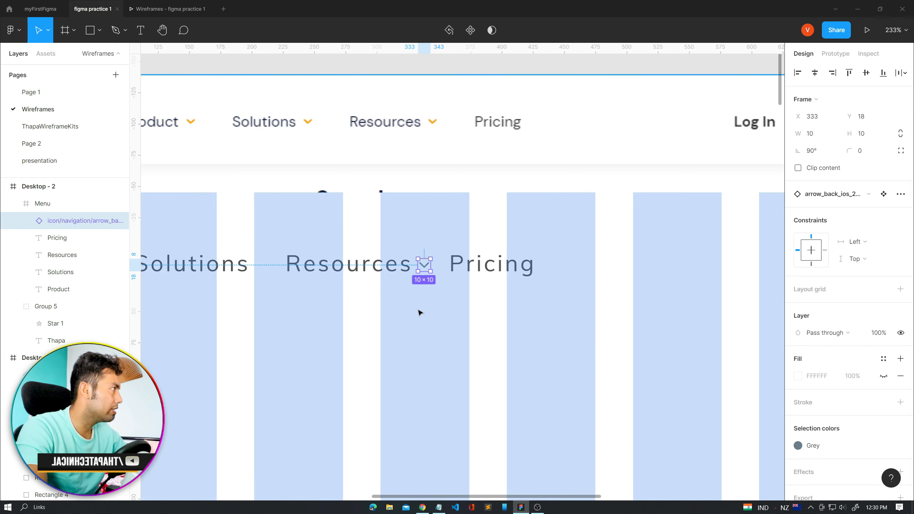
- Try aligning the arrow with the "Resources" text by their vertical centres and by their bottom edges
{"action": "left_click", "coordinate": [404, 268], "text": "shift"}
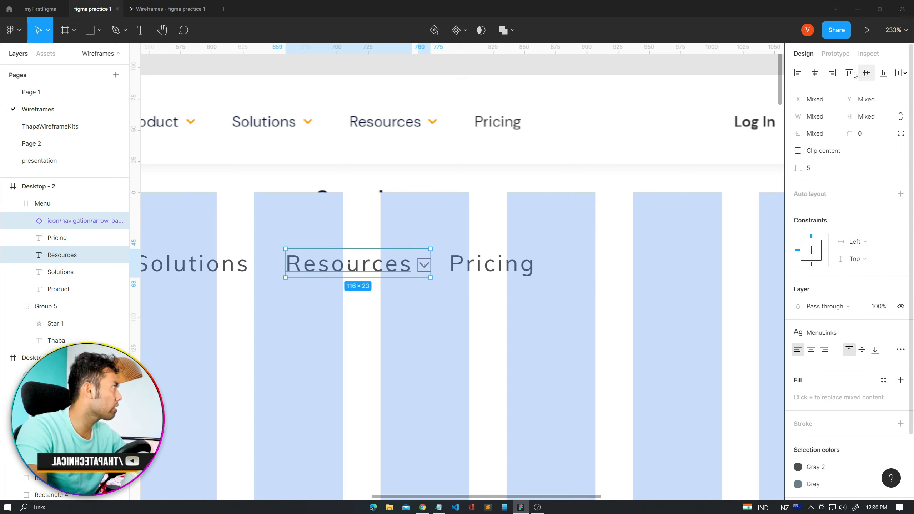
{"action": "left_click", "coordinate": [866, 73]}
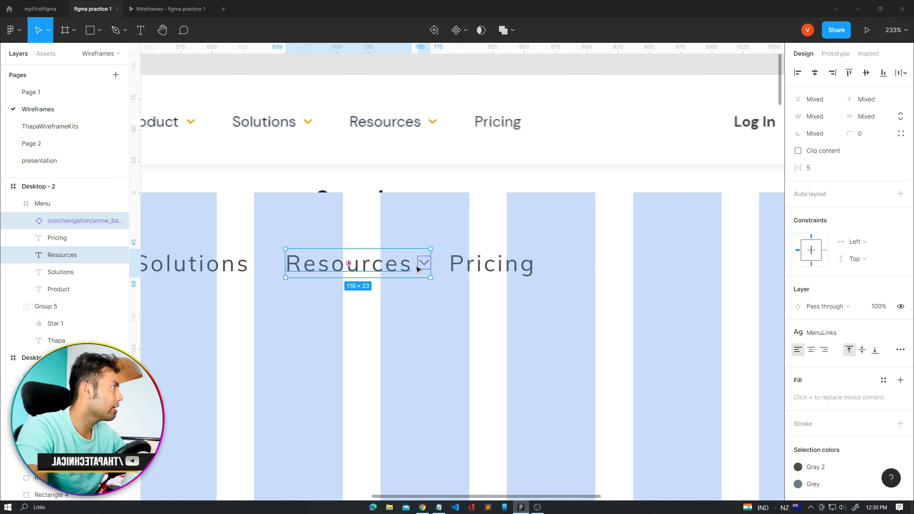
{"action": "left_click", "coordinate": [884, 72]}
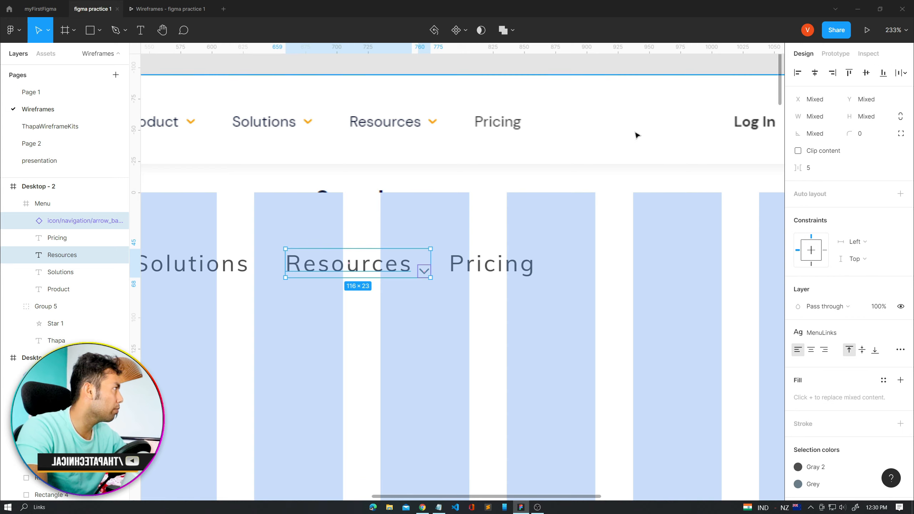
{"action": "left_click", "coordinate": [867, 73]}
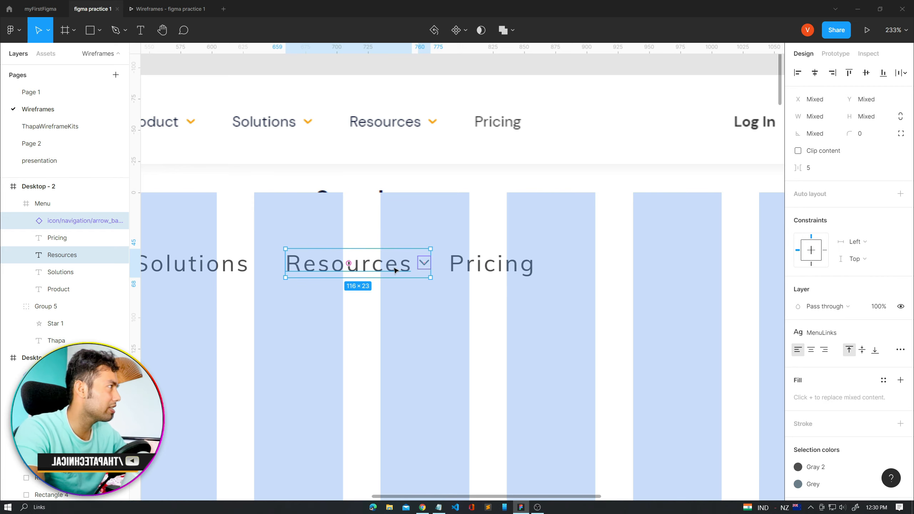
{"action": "left_click", "coordinate": [414, 312]}
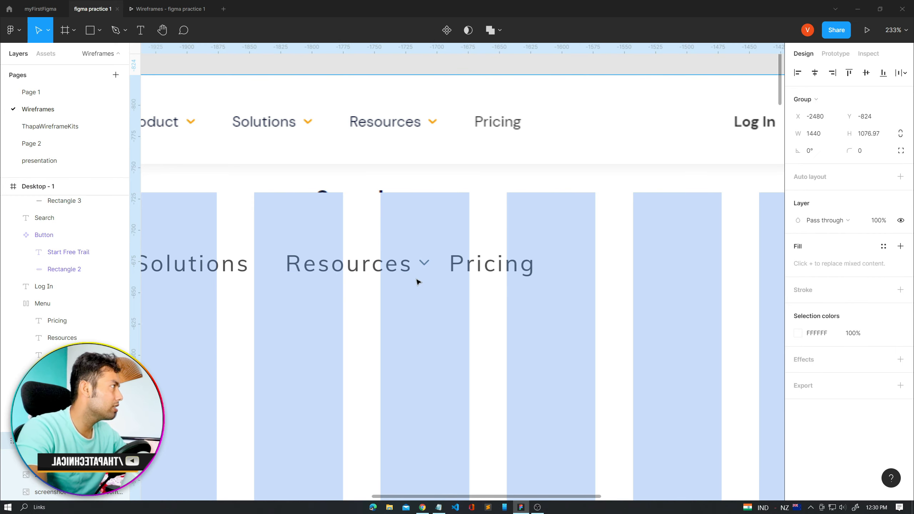
- Nudge the arrow beside "Resources" down to Y 18
{"action": "double_click", "coordinate": [426, 265]}
{"action": "key", "text": "Down"}
{"action": "key", "text": "Down"}
{"action": "key", "text": "Down"}
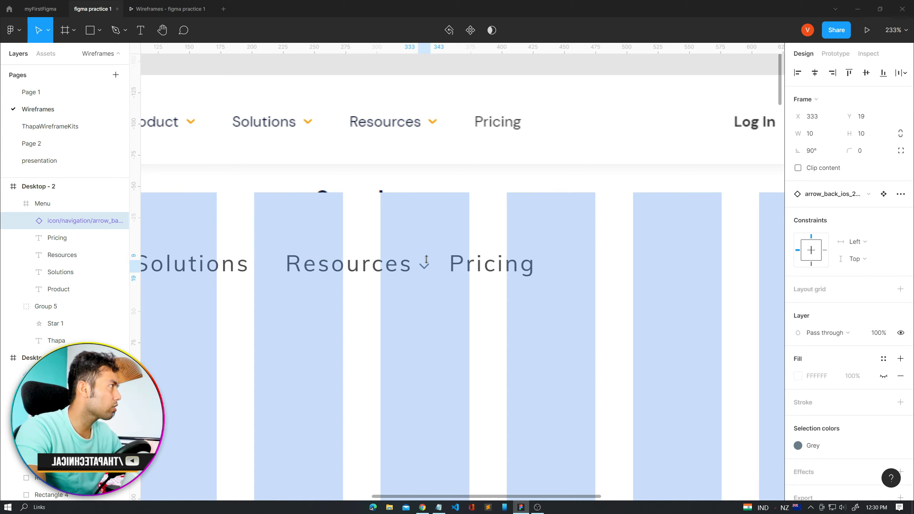
{"action": "key", "text": "Up"}
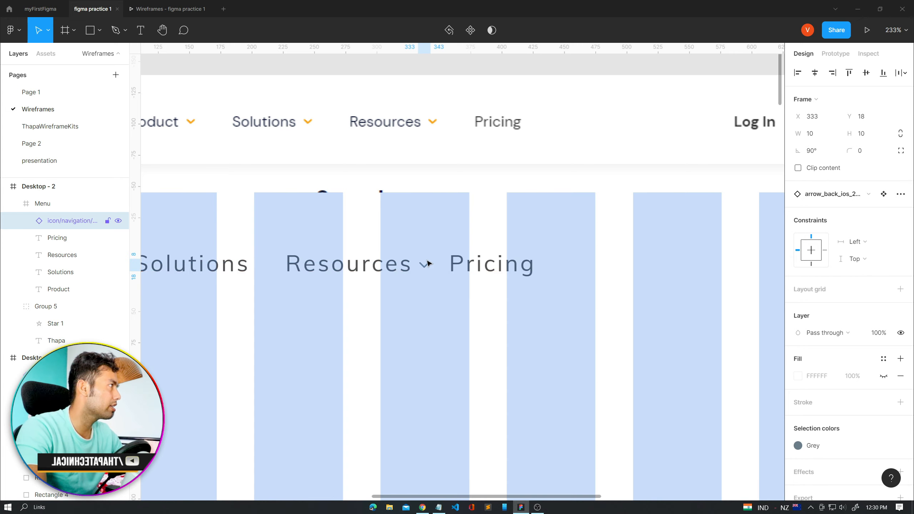
- Recolour the arrow beside "Resources" with the Orange style from the team colours
{"action": "left_click", "coordinate": [801, 449]}
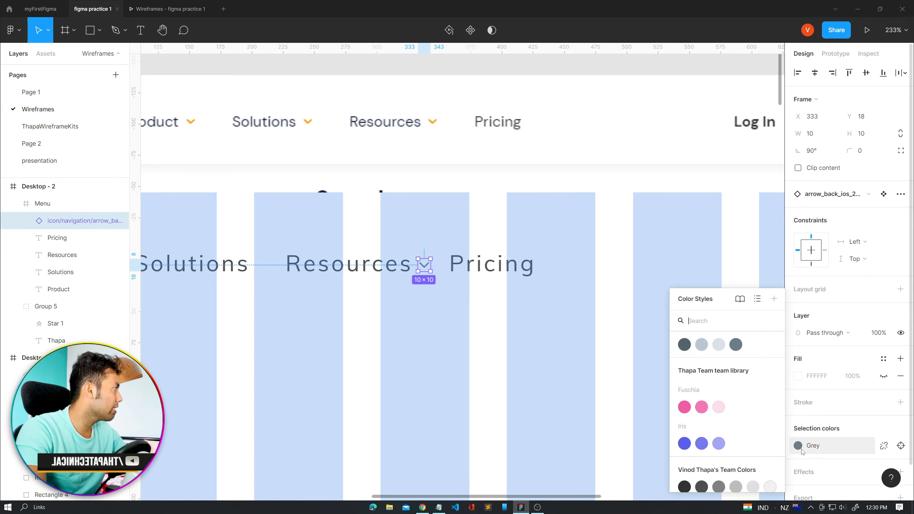
{"action": "scroll", "coordinate": [763, 433], "scroll_direction": "down", "scroll_amount": 2}
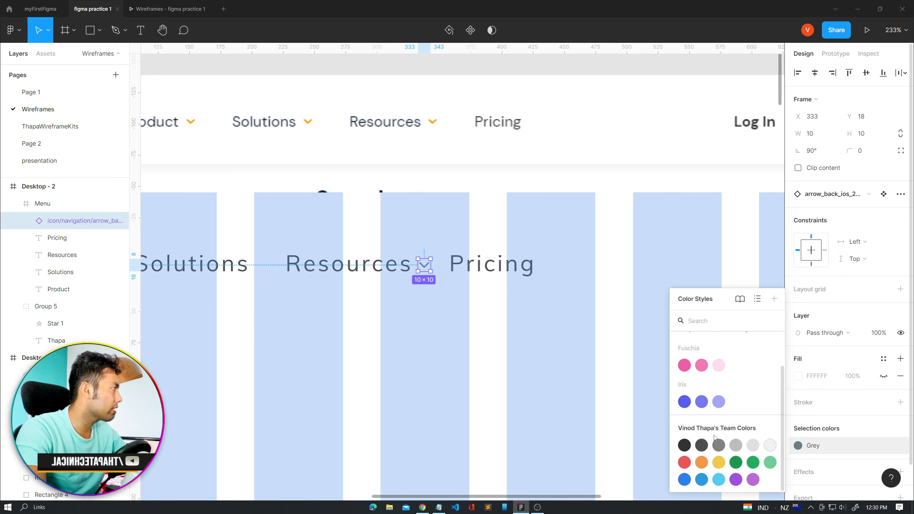
{"action": "left_click", "coordinate": [701, 462]}
{"action": "left_click", "coordinate": [424, 364]}
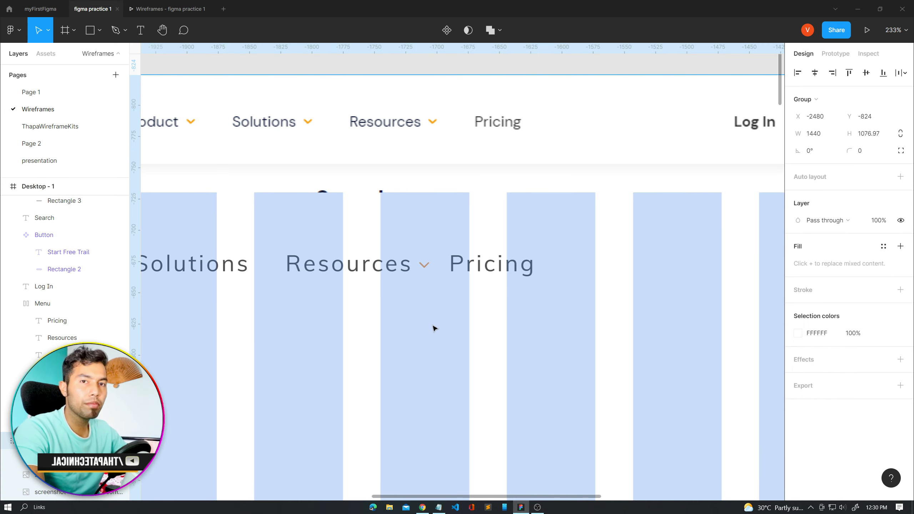
- Group the "Resources" text with its orange arrow
{"action": "left_click", "coordinate": [392, 266]}
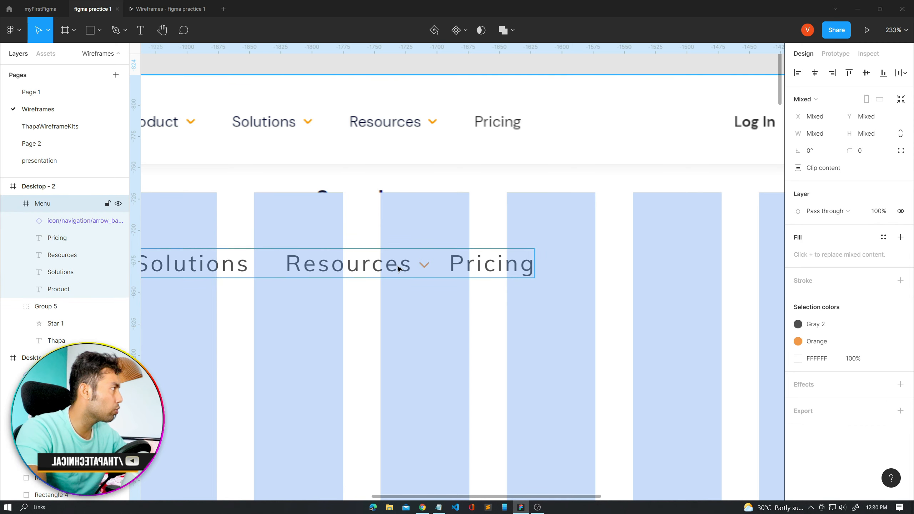
{"action": "left_click", "coordinate": [396, 266]}
{"action": "left_click", "coordinate": [424, 265]}
{"action": "left_click", "coordinate": [405, 270], "text": "shift"}
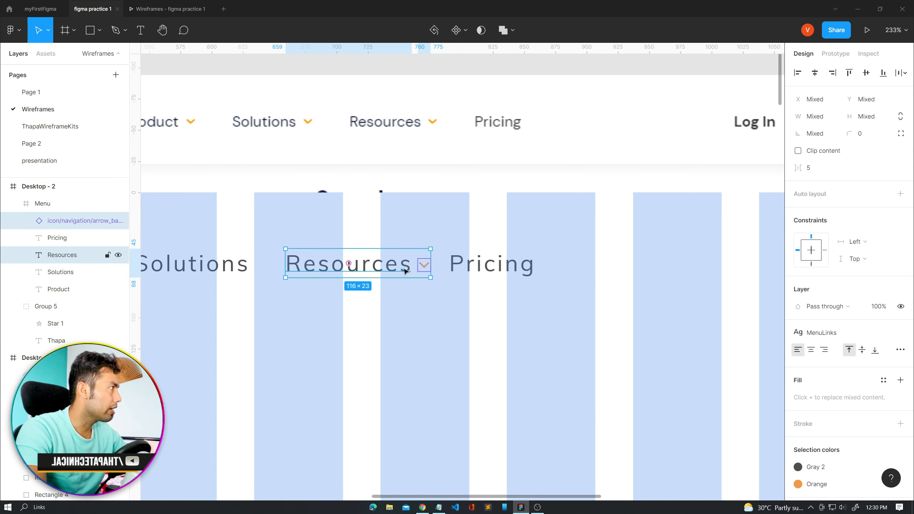
{"action": "key", "text": "ctrl+g"}
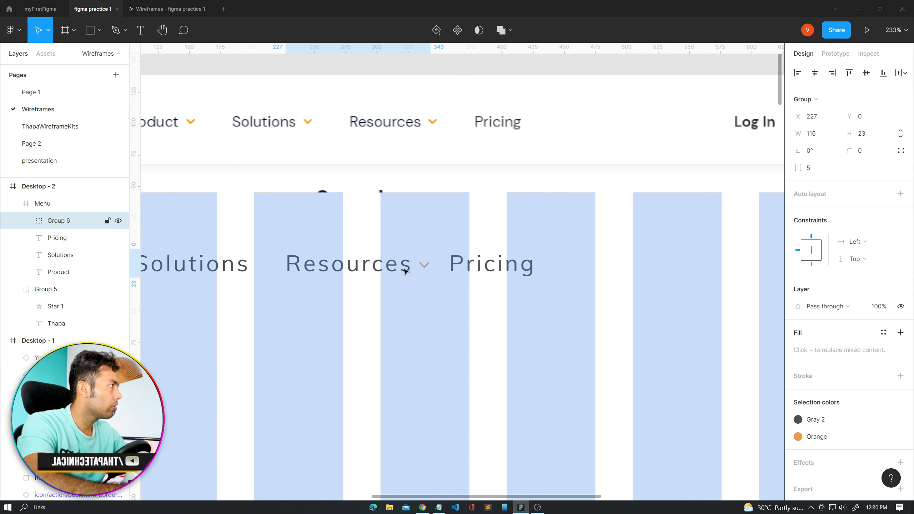
- Duplicate the orange arrow and place the copy directly after "Solutions" at X 200, Y 18, outside the "Resources" group
{"action": "double_click", "coordinate": [420, 266]}
{"action": "key", "text": "ctrl+d"}
{"action": "left_click_drag", "start_coordinate": [422, 265], "coordinate": [260, 265]}
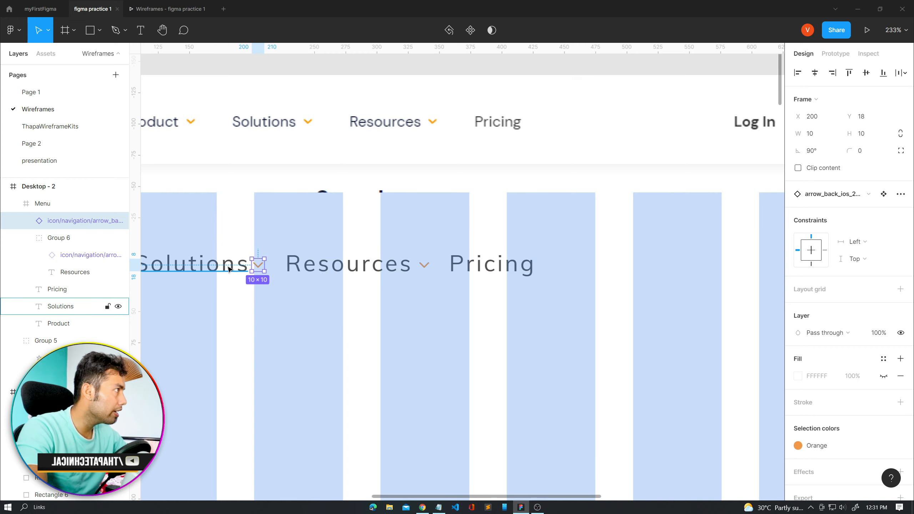
{"action": "left_click", "coordinate": [246, 268]}
{"action": "left_click", "coordinate": [258, 265]}
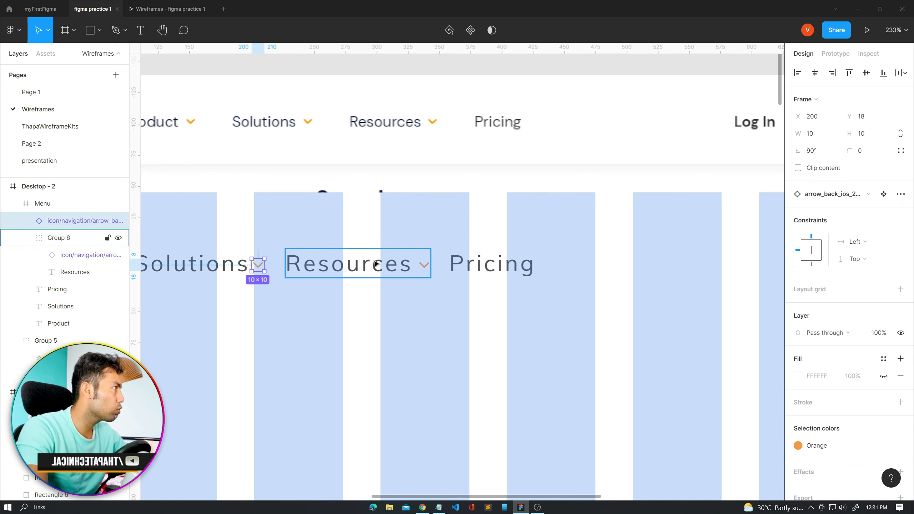
- Check the arrow spacing beside "Resources" and nudge the arrow copy beside "Solutions" slightly right and down to Y 19
{"action": "left_click", "coordinate": [422, 267]}
{"action": "key", "text": "Escape"}
{"action": "double_click", "coordinate": [425, 267]}
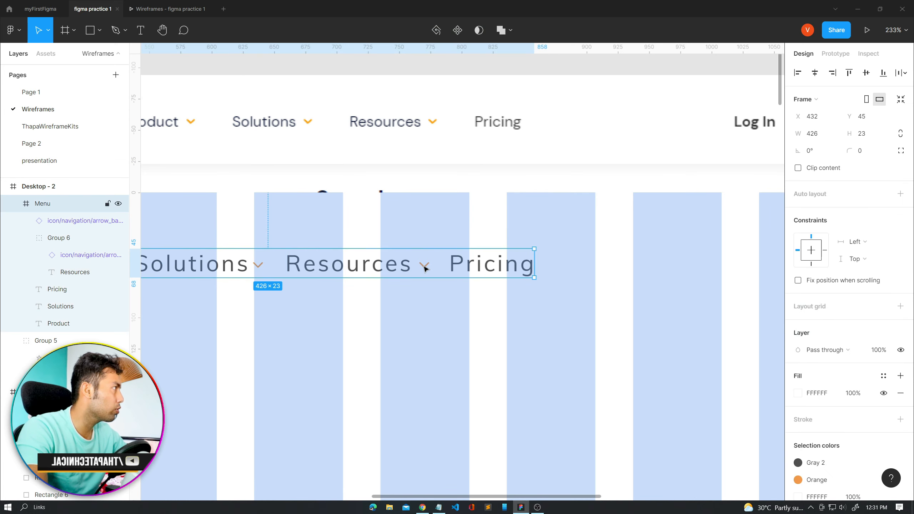
{"action": "double_click", "coordinate": [425, 267]}
{"action": "left_click", "coordinate": [410, 271]}
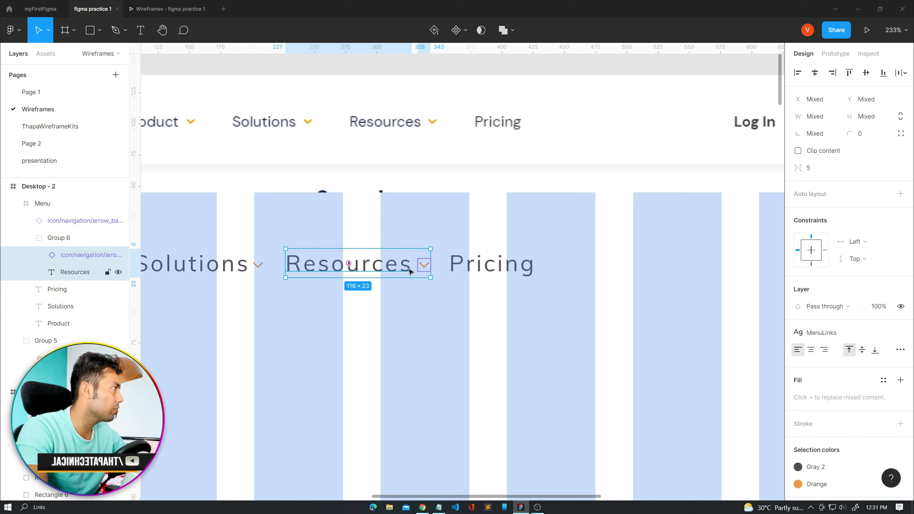
{"action": "left_click", "coordinate": [259, 265]}
{"action": "key", "text": "Right"}
{"action": "key", "text": "Right"}
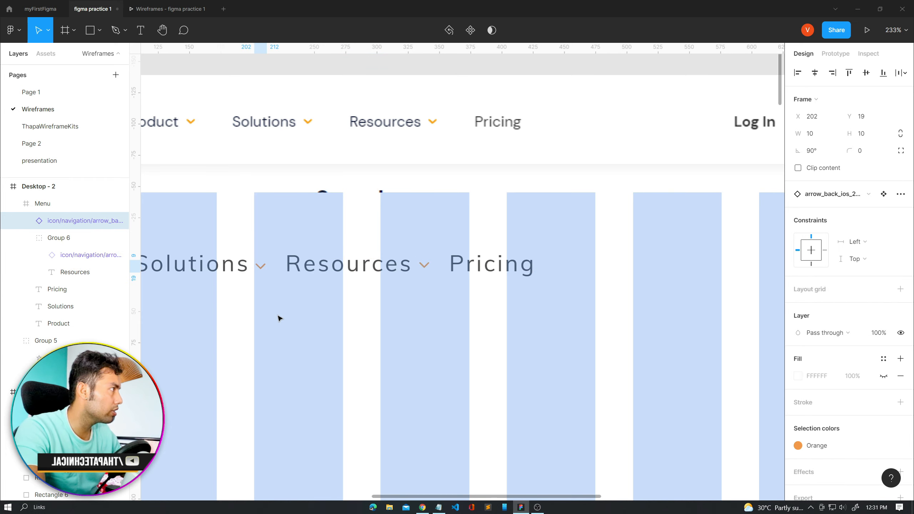
- Group the "Solutions" text with its orange arrow
{"action": "left_click", "coordinate": [198, 270]}
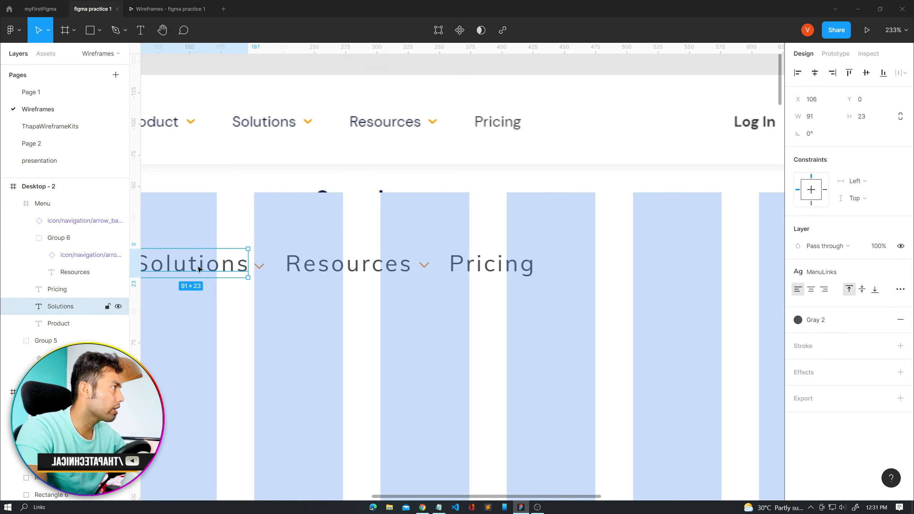
{"action": "left_click", "coordinate": [259, 266], "text": "shift"}
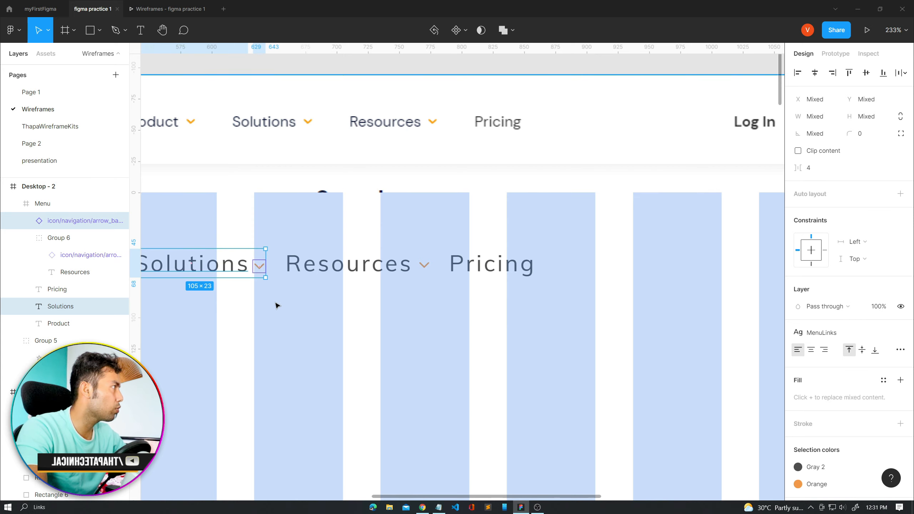
{"action": "key", "text": "ctrl+g"}
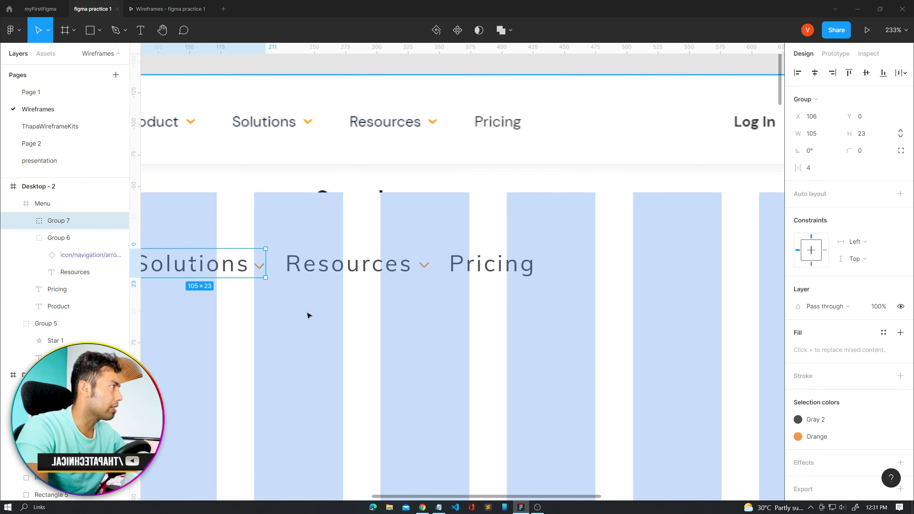
- Apply a horizontal auto layout to the Menu frame with a spacing of 25 between the links
{"action": "scroll", "coordinate": [311, 317], "scroll_direction": "down", "scroll_amount": 2, "text": "ctrl"}
{"action": "scroll", "coordinate": [312, 323], "scroll_direction": "down", "scroll_amount": 2, "text": "ctrl"}
{"action": "left_click", "coordinate": [294, 289]}
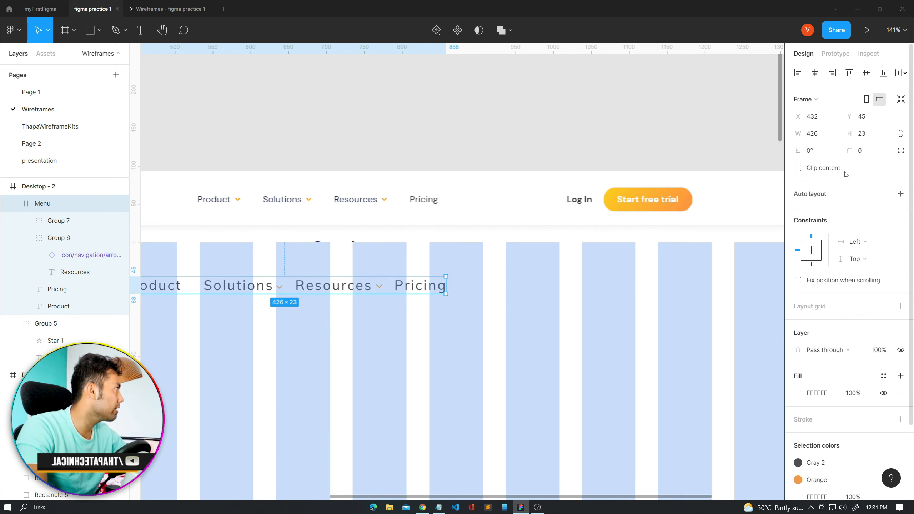
{"action": "key", "text": "shift+a"}
{"action": "left_click", "coordinate": [848, 217]}
{"action": "type", "text": "25"}
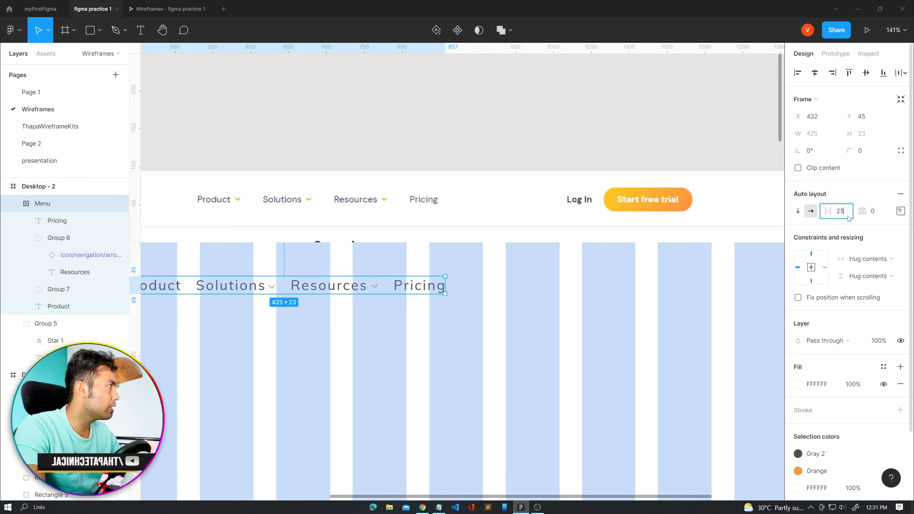
{"action": "key", "text": "Return"}
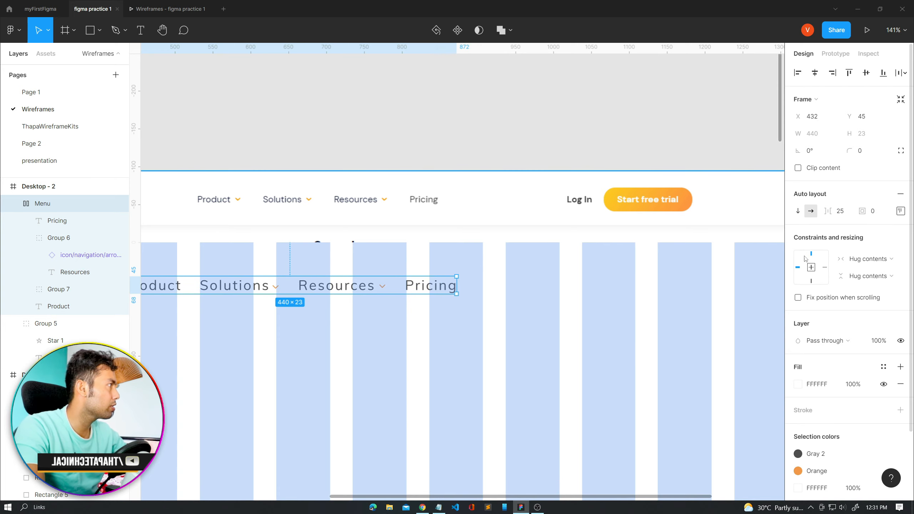
{"action": "scroll", "coordinate": [540, 348], "scroll_direction": "down", "scroll_amount": 3}
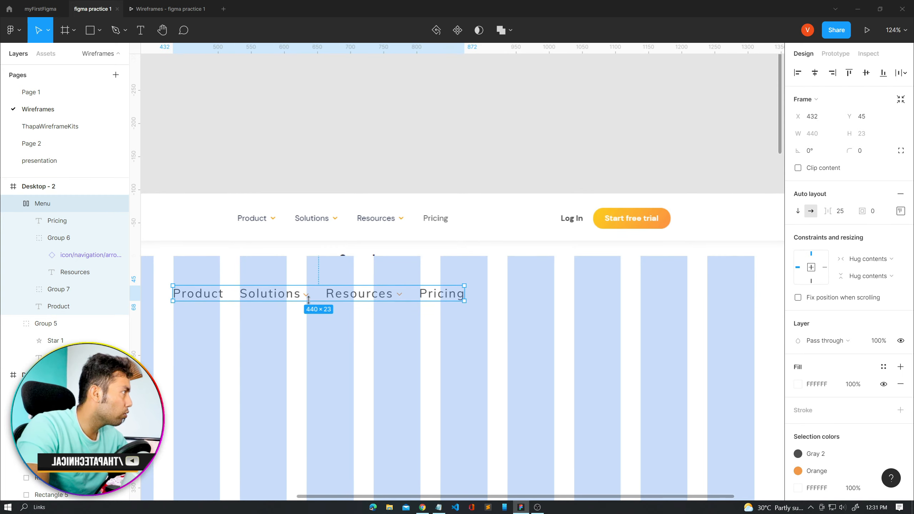
{"action": "left_click", "coordinate": [308, 299]}
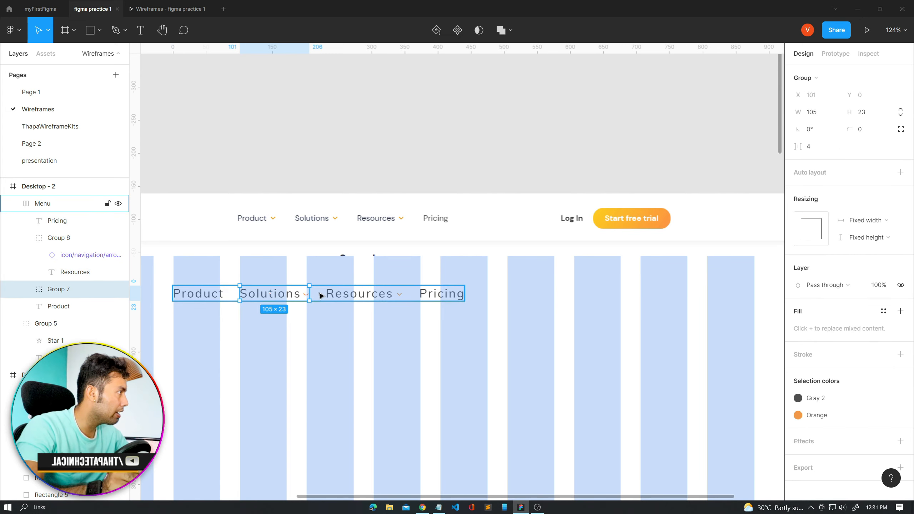
{"action": "left_click", "coordinate": [308, 359]}
- Add the text "Log In" in a text box about 62 × 23 beyond the menu links
{"action": "scroll", "coordinate": [312, 370], "scroll_direction": "down", "scroll_amount": 1}
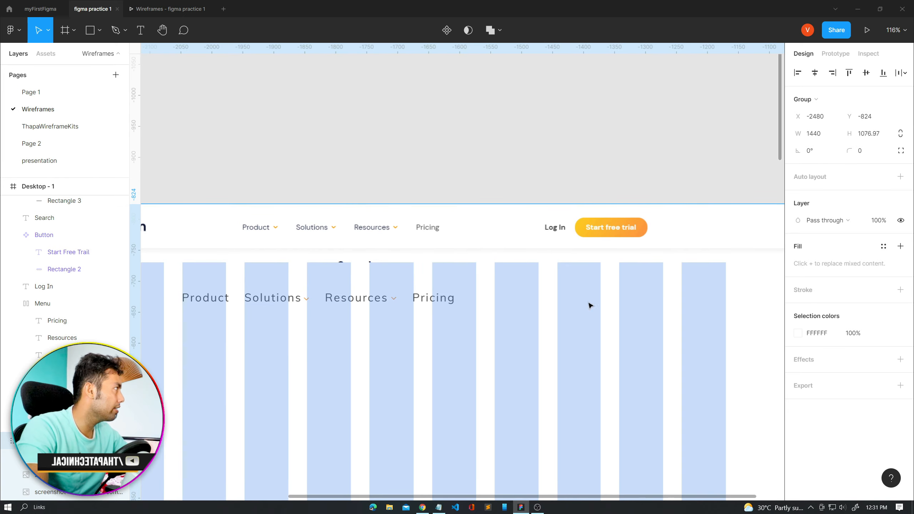
{"action": "scroll", "coordinate": [608, 320], "scroll_direction": "up", "scroll_amount": 5}
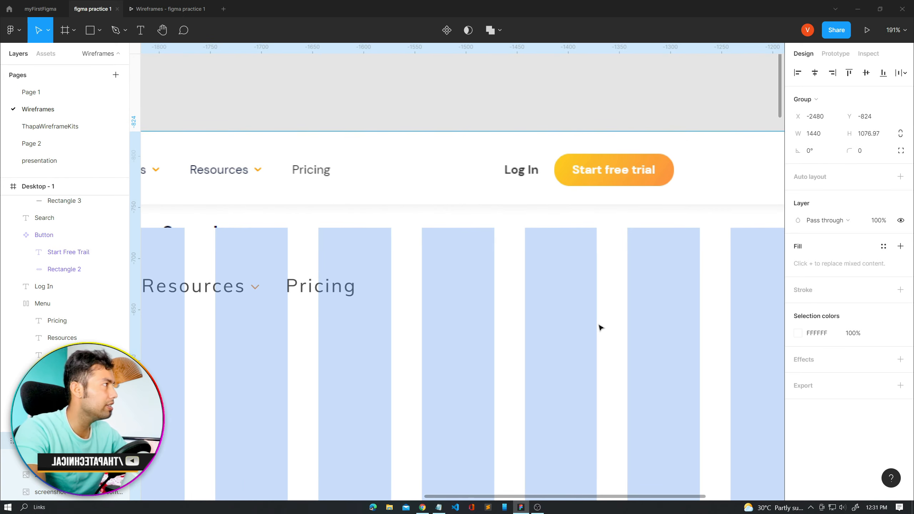
{"action": "scroll", "coordinate": [573, 206], "scroll_direction": "up", "scroll_amount": 1}
{"action": "key", "text": "t"}
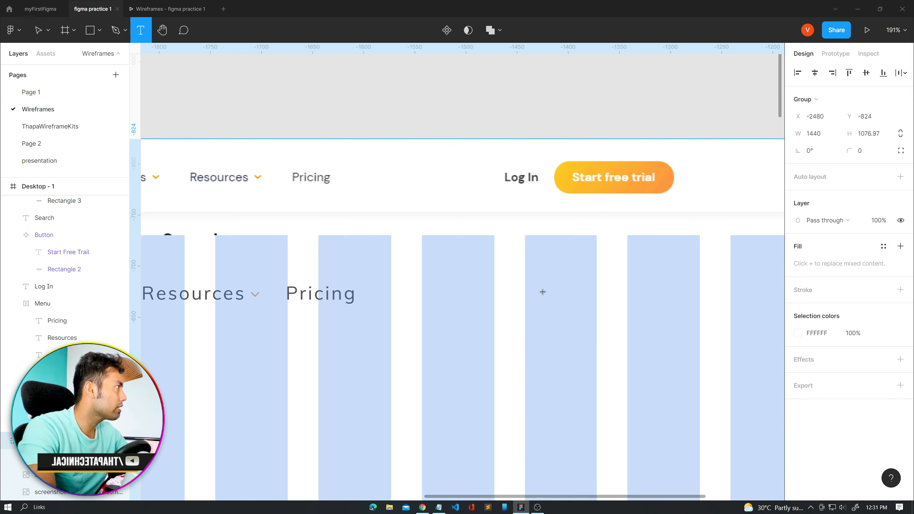
{"action": "left_click_drag", "start_coordinate": [495, 269], "coordinate": [559, 292]}
{"action": "type", "text": "Log IN"}
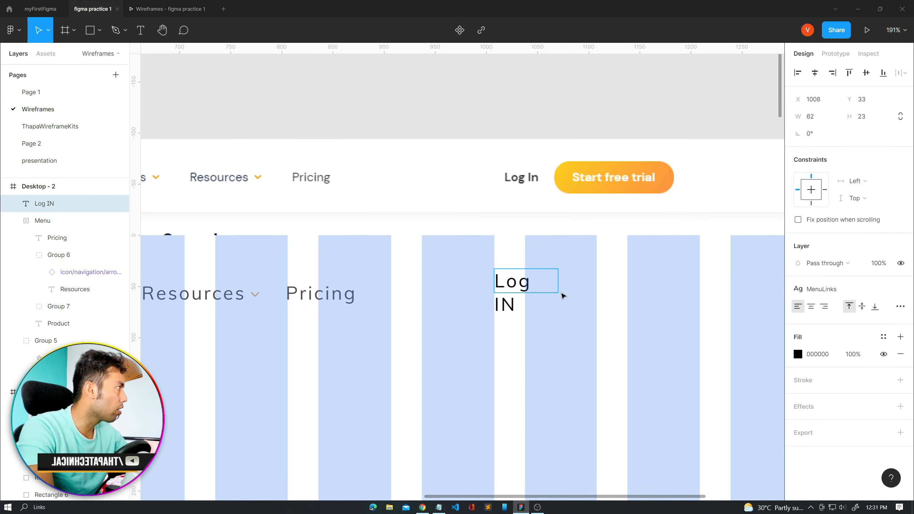
{"action": "key", "text": "BackSpace"}
{"action": "type", "text": "n"}
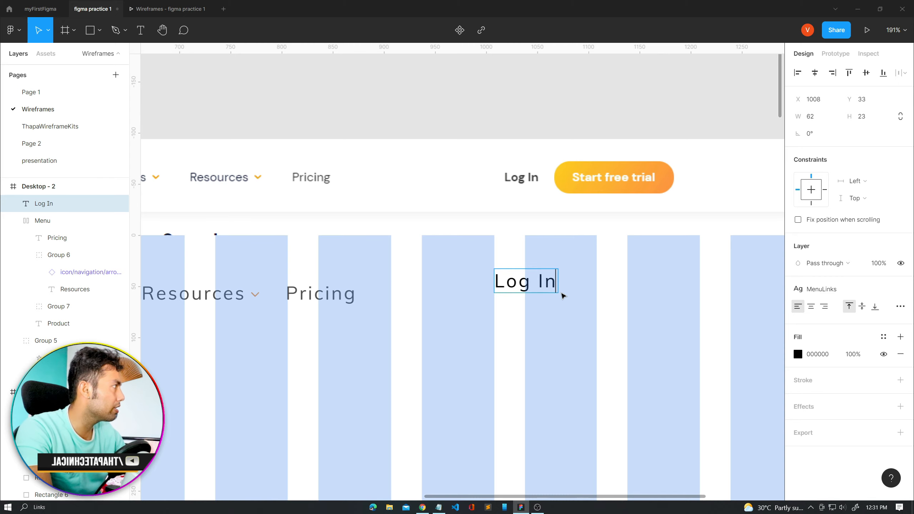
{"action": "key", "text": "Escape"}
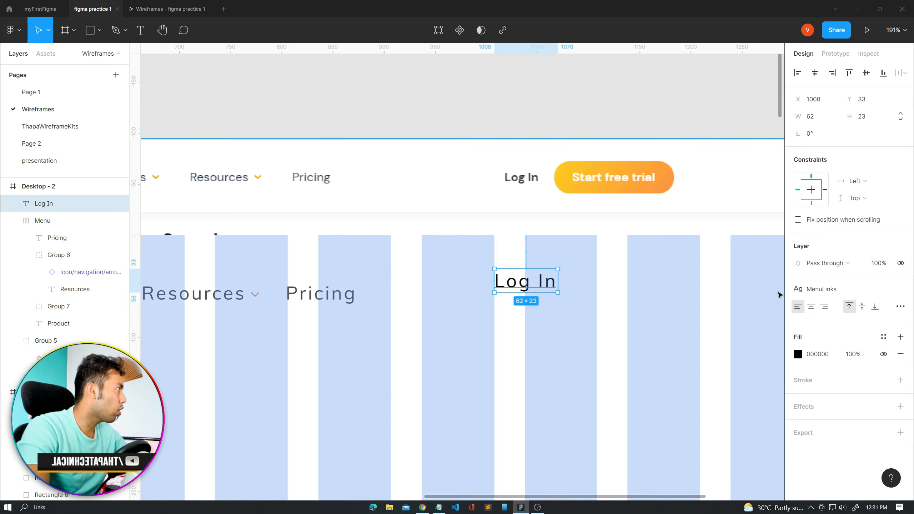
- Move the "Log In" text level with the menu links, to X 1037, Y 45
{"action": "left_click_drag", "start_coordinate": [547, 286], "coordinate": [575, 301]}
{"action": "scroll", "coordinate": [573, 295], "scroll_direction": "down", "scroll_amount": 3}
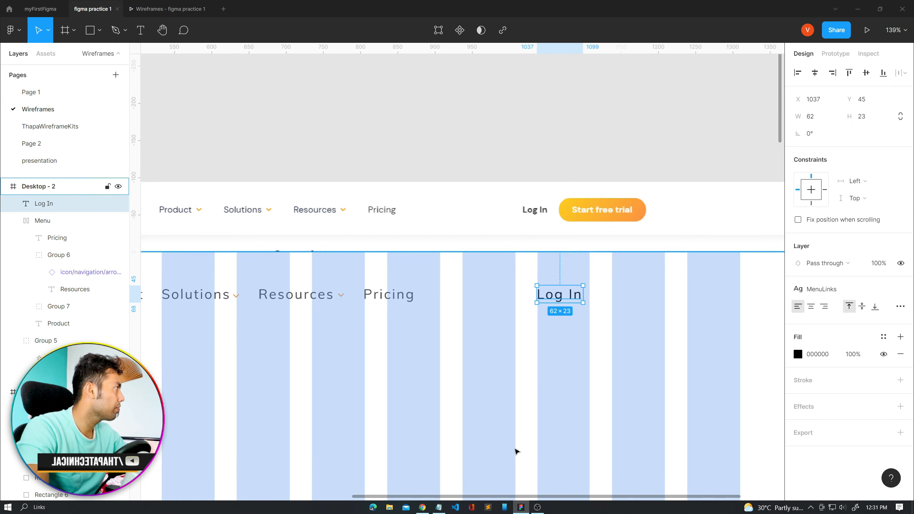
{"action": "left_click_drag", "start_coordinate": [477, 497], "coordinate": [536, 498]}
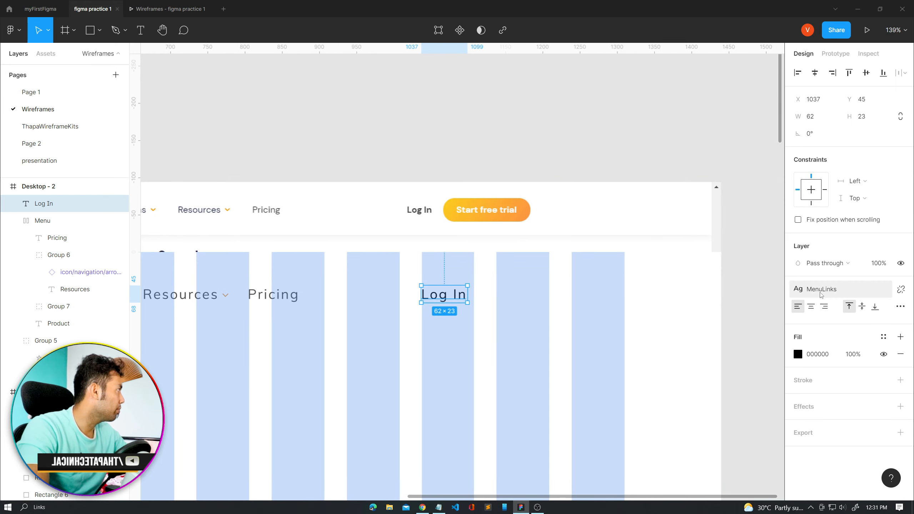
{"action": "double_click", "coordinate": [467, 292]}
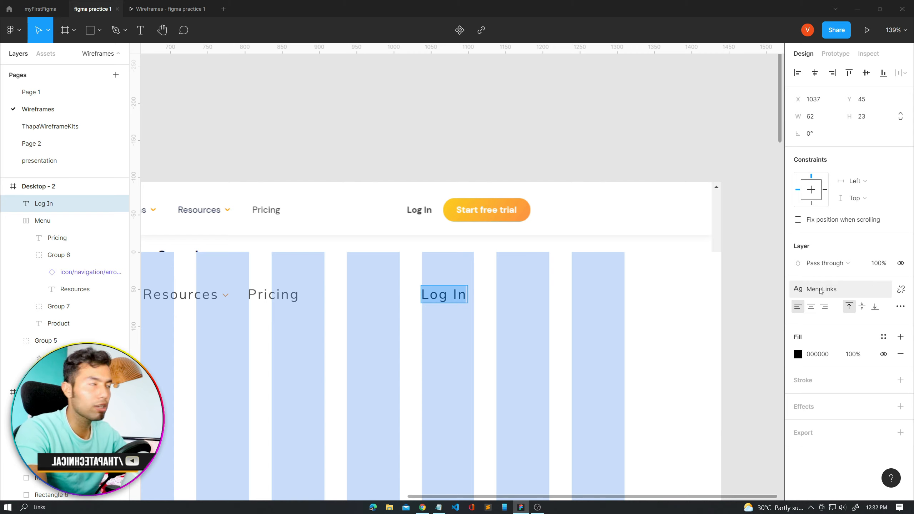
{"action": "key", "text": "Escape"}
{"action": "left_click", "coordinate": [454, 314]}
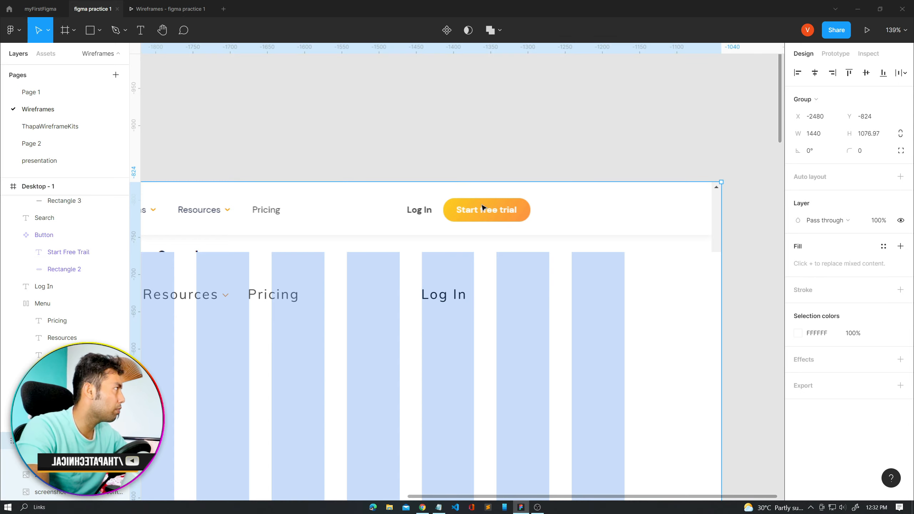
- Draw a button rectangle about 170 × 34 beside "Log In", position it at X 1138, Y 41, and round its corners to 20
{"action": "key", "text": "r"}
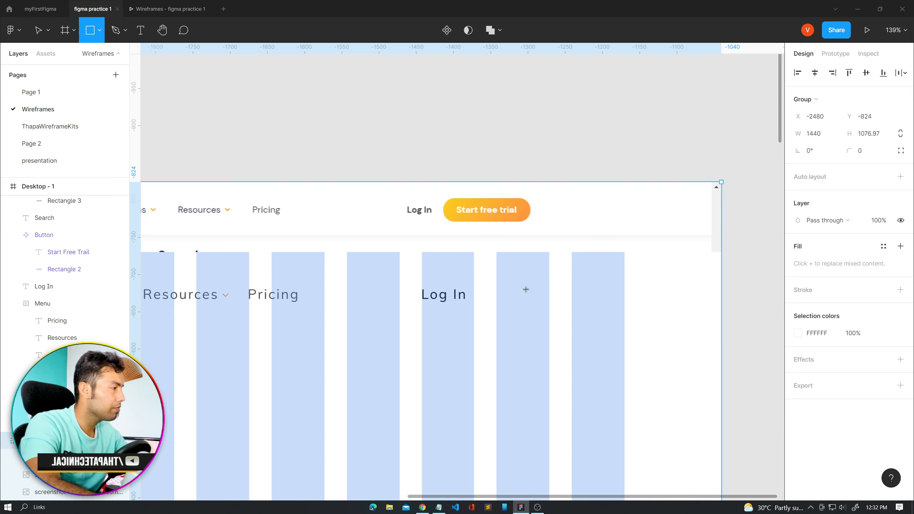
{"action": "left_click_drag", "start_coordinate": [498, 288], "coordinate": [625, 314]}
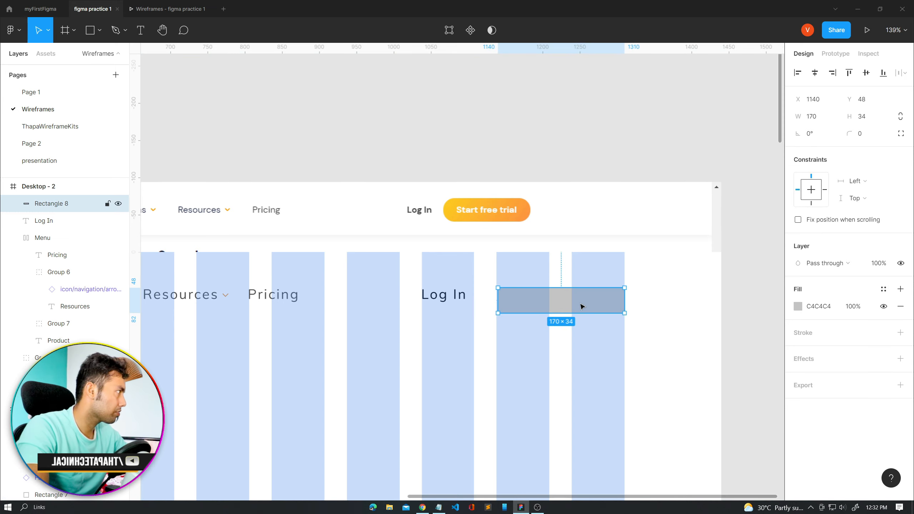
{"action": "left_click_drag", "start_coordinate": [566, 300], "coordinate": [565, 294]}
{"action": "left_click", "coordinate": [869, 137]}
{"action": "key", "text": "Return"}
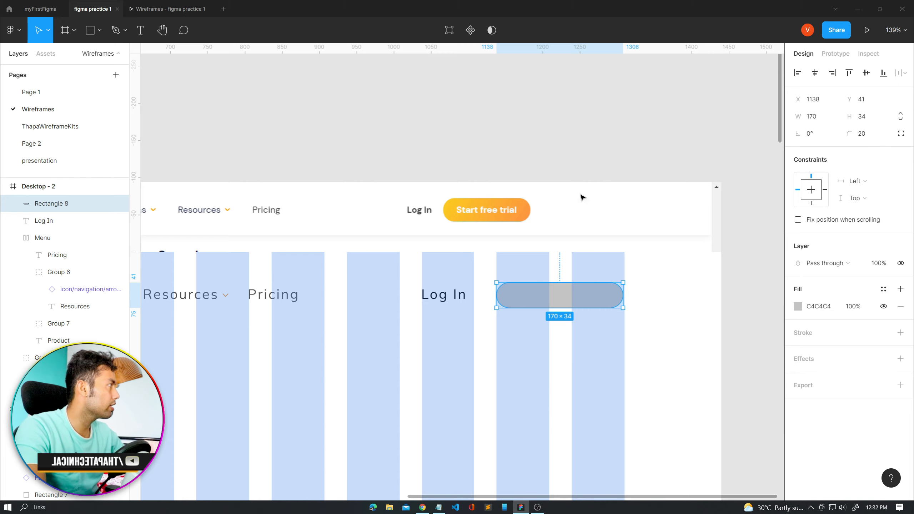
- Add the text "Start Free Trail" over the rounded button rectangle
{"action": "key", "text": "t"}
{"action": "left_click_drag", "start_coordinate": [519, 292], "coordinate": [609, 300]}
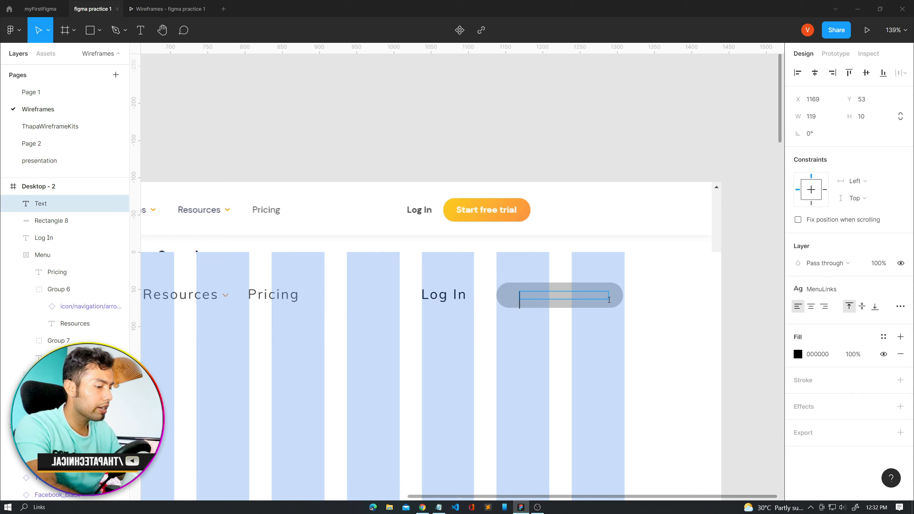
{"action": "type", "text": "Start Free Trai"}
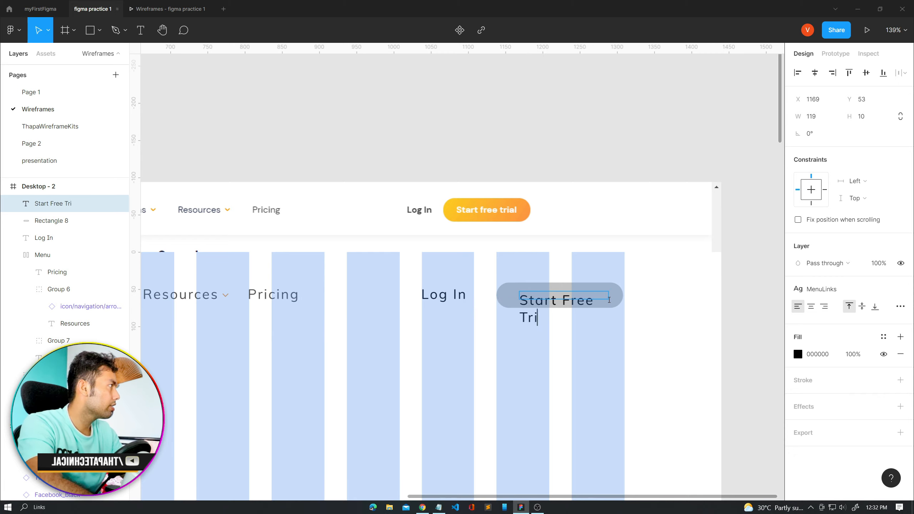
{"action": "key", "text": "BackSpace"}
{"action": "type", "text": "ail"}
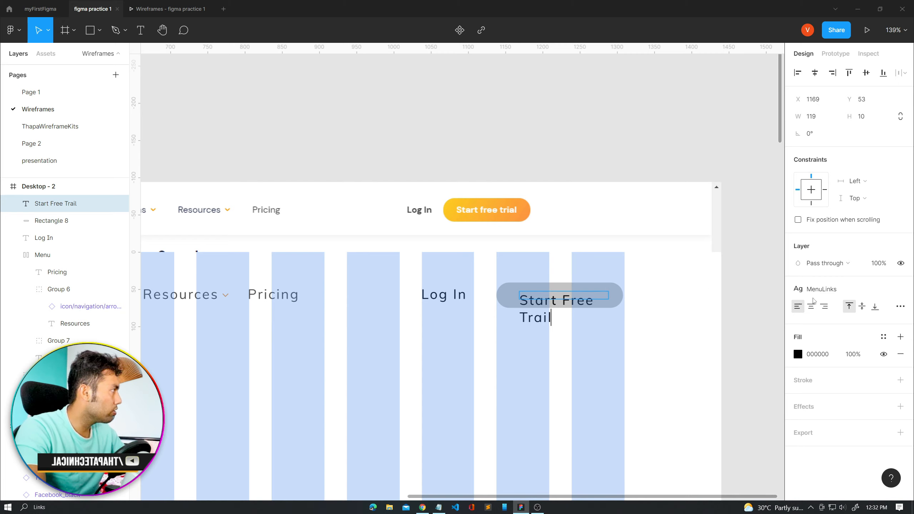
- Set the "Start Free Trail" text's resizing to auto width
{"action": "left_click", "coordinate": [900, 306]}
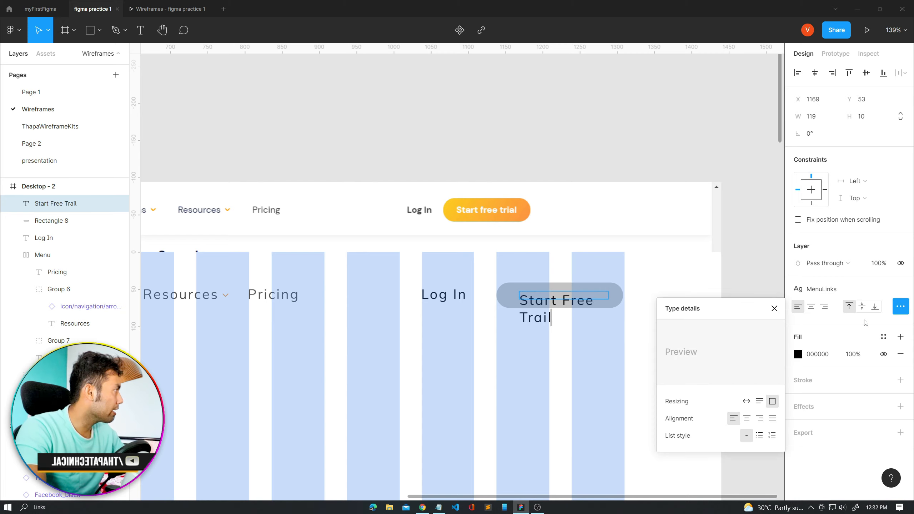
{"action": "left_click", "coordinate": [760, 401]}
{"action": "left_click", "coordinate": [746, 402]}
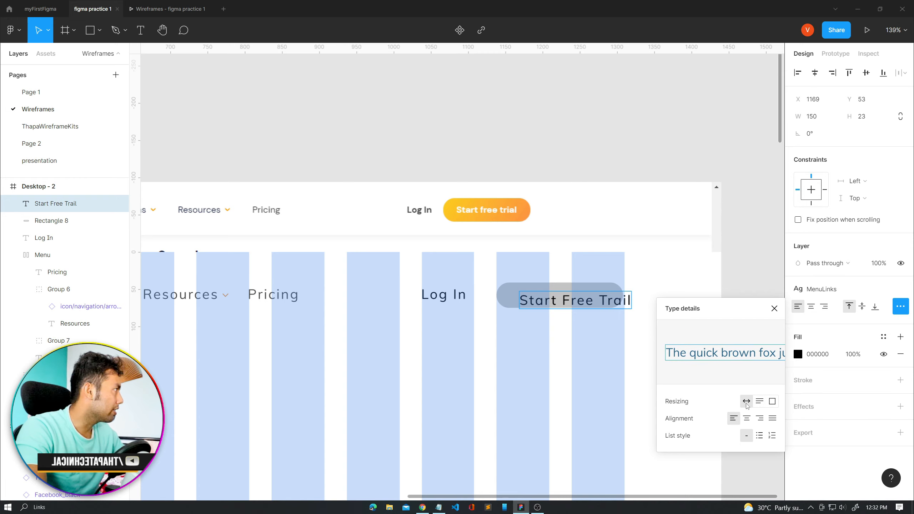
{"action": "key", "text": "Escape"}
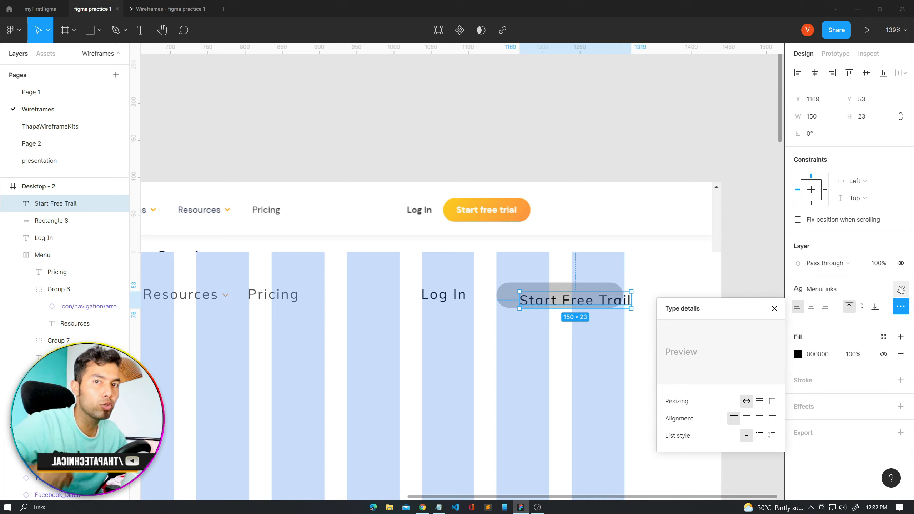
{"action": "left_click", "coordinate": [591, 383]}
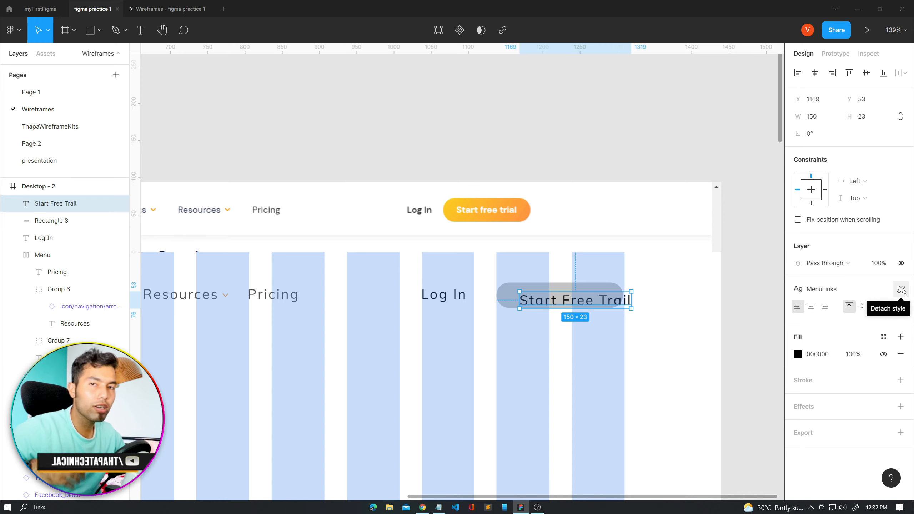
- Add a sample text "Awesome Subscribe" in a text box about 122 × 61 below the header row
{"action": "left_click", "coordinate": [405, 388]}
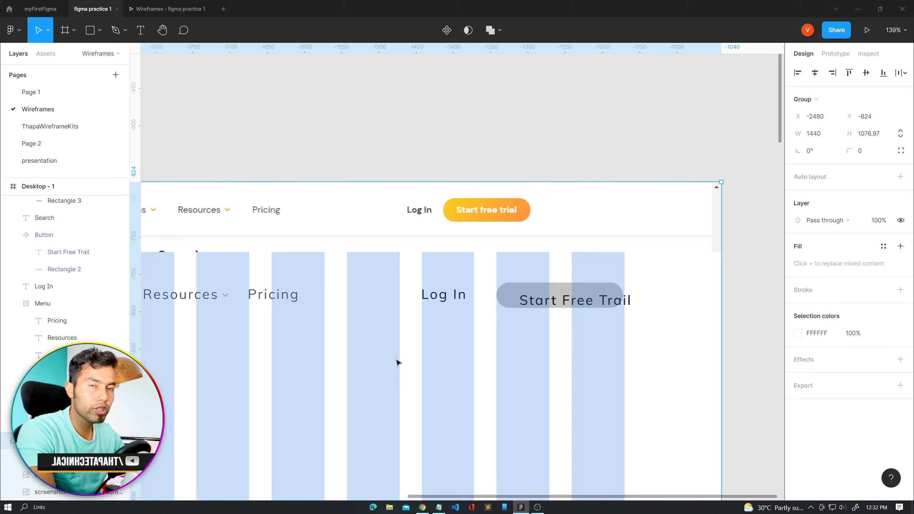
{"action": "key", "text": "t"}
{"action": "left_click_drag", "start_coordinate": [382, 349], "coordinate": [475, 395]}
{"action": "type", "text": "Awesome S"}
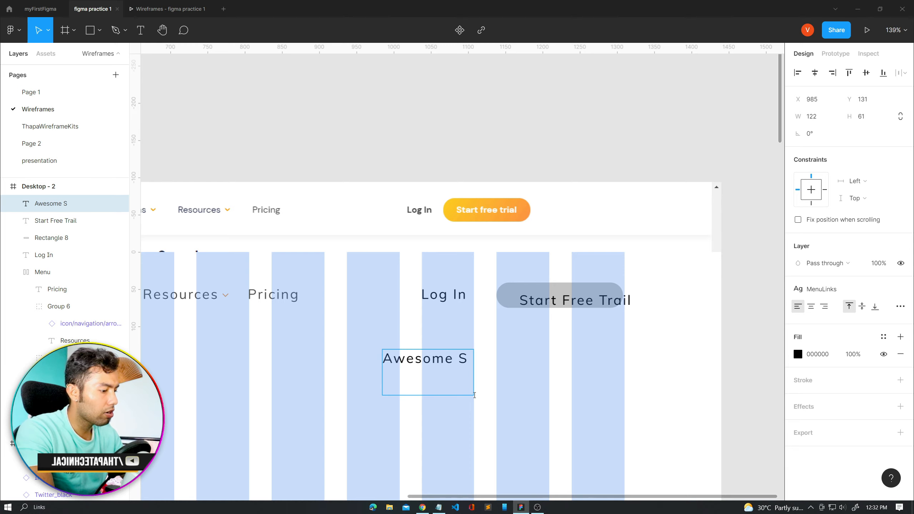
{"action": "type", "text": "ubscirt"}
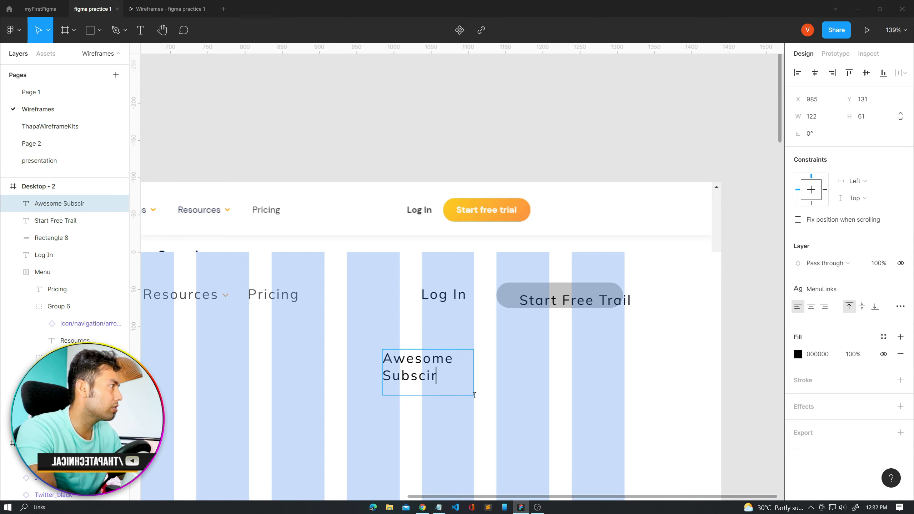
{"action": "key", "text": "BackSpace"}
{"action": "type", "text": "ribe"}
- Set the "Awesome Subscribe" text to size 50 with auto width resizing
{"action": "key", "text": "ctrl+a"}
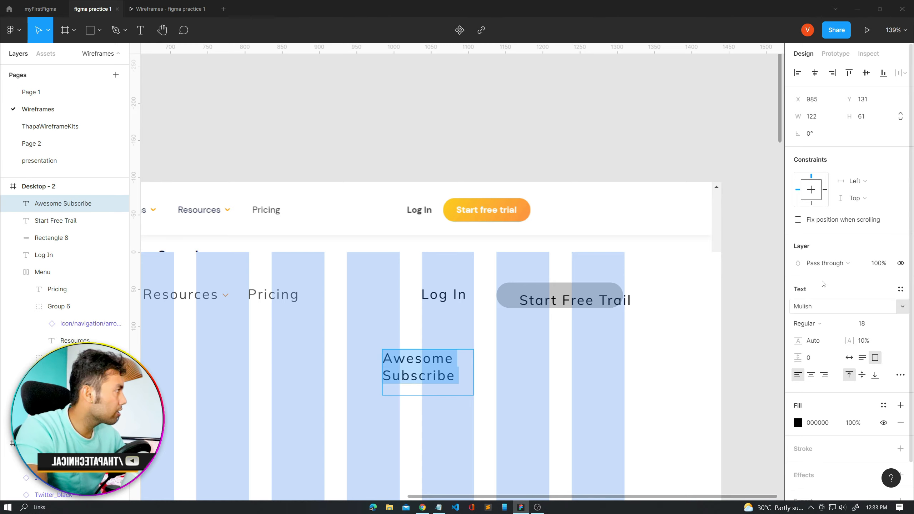
{"action": "left_click", "coordinate": [868, 324]}
{"action": "type", "text": "50"}
{"action": "key", "text": "Return"}
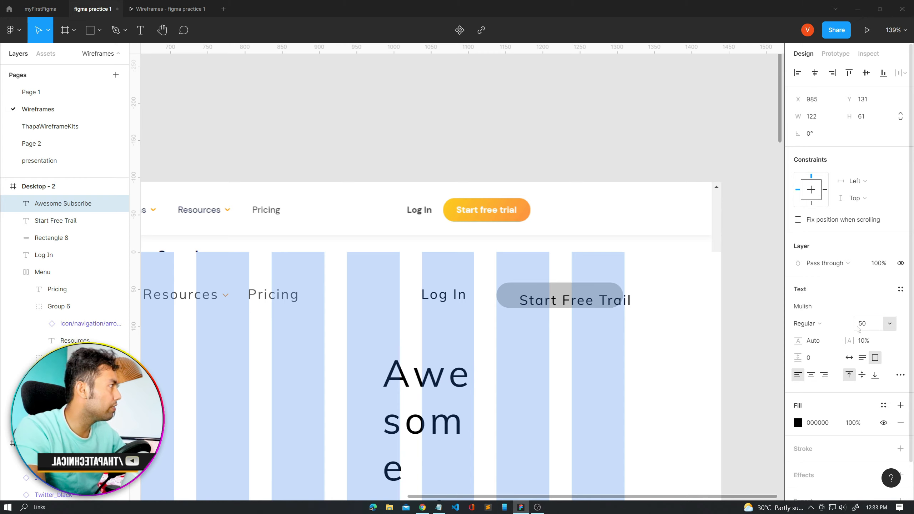
{"action": "left_click", "coordinate": [854, 358]}
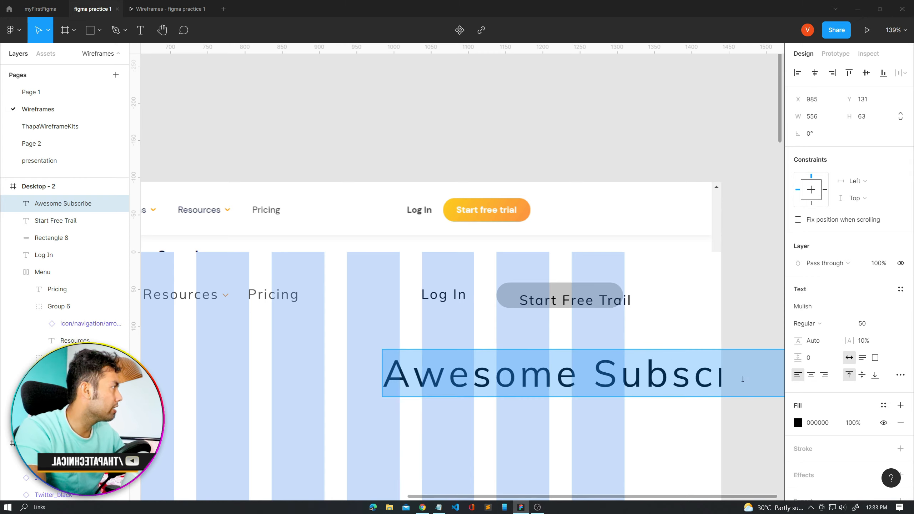
- Break "Awesome Subscribe" into two lines with auto width resizing and move it to X 752, Y 126
{"action": "left_click", "coordinate": [864, 358]}
{"action": "left_click_drag", "start_coordinate": [562, 376], "coordinate": [389, 372]}
{"action": "double_click", "coordinate": [419, 371]}
{"action": "key", "text": "Return"}
{"action": "left_click", "coordinate": [849, 357]}
{"action": "left_click_drag", "start_coordinate": [349, 414], "coordinate": [367, 396]}
{"action": "key", "text": "Escape"}
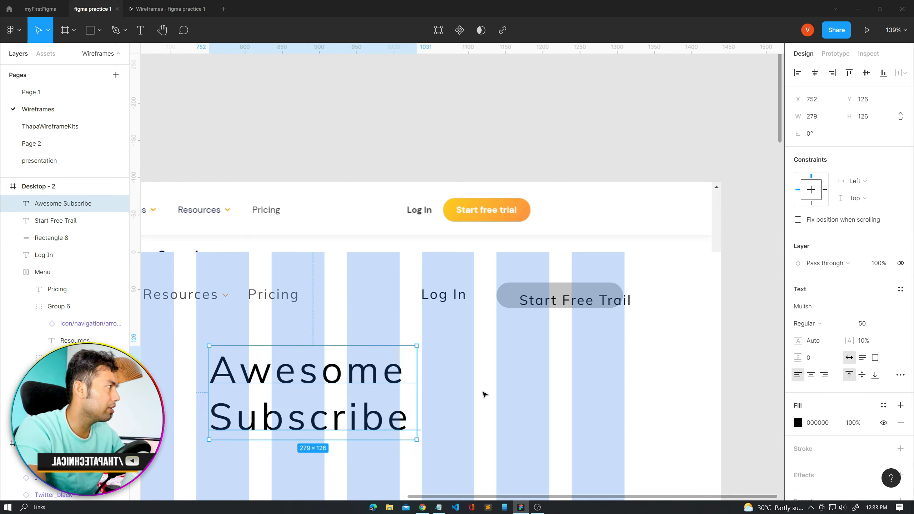
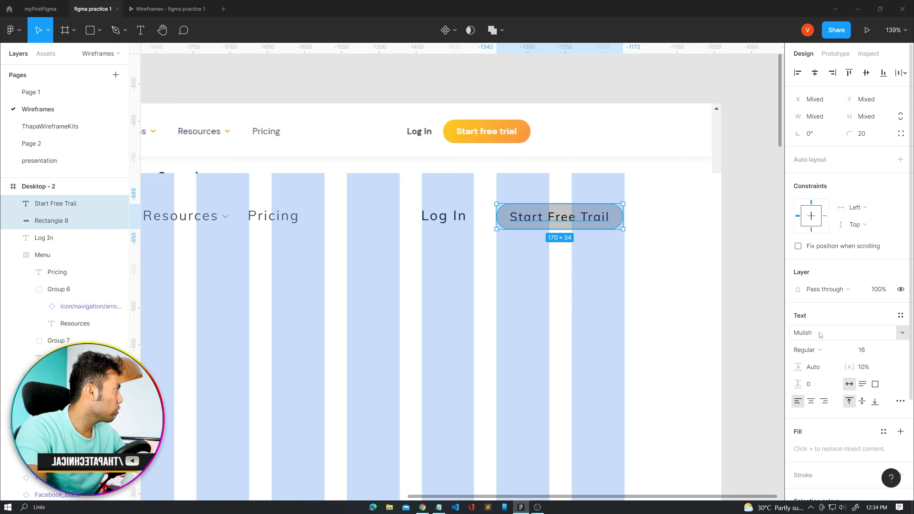
- Turn the Start Free Trail button's background rectangle into a component
{"action": "left_click", "coordinate": [510, 237]}
{"action": "left_click", "coordinate": [509, 219]}
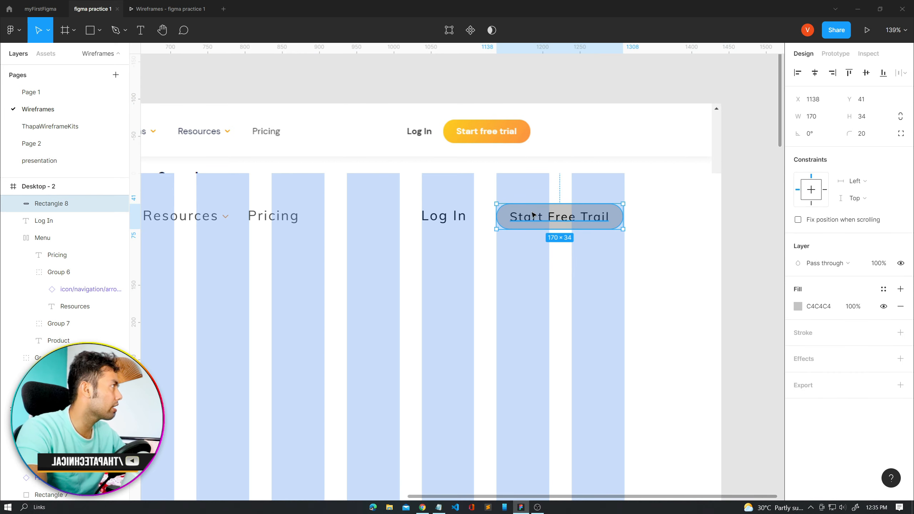
{"action": "right_click", "coordinate": [498, 218]}
{"action": "mouse_move", "coordinate": [498, 219]}
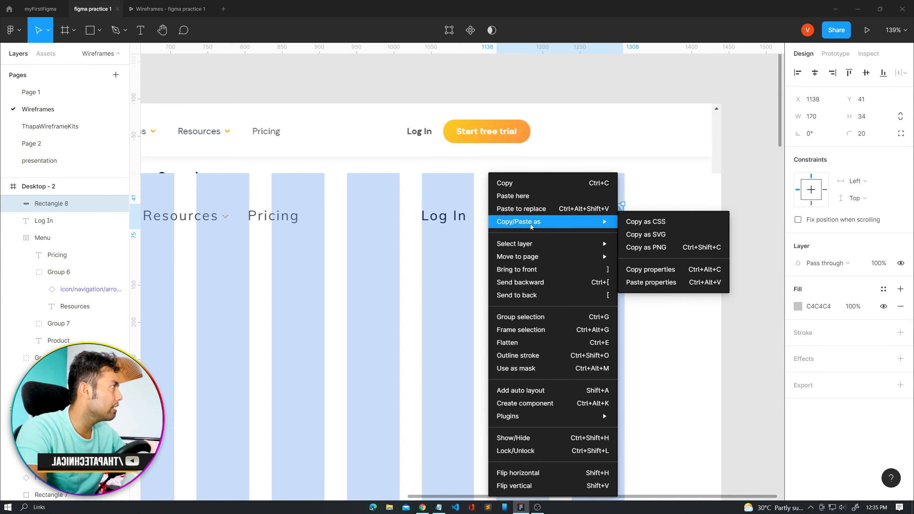
{"action": "mouse_move", "coordinate": [531, 262]}
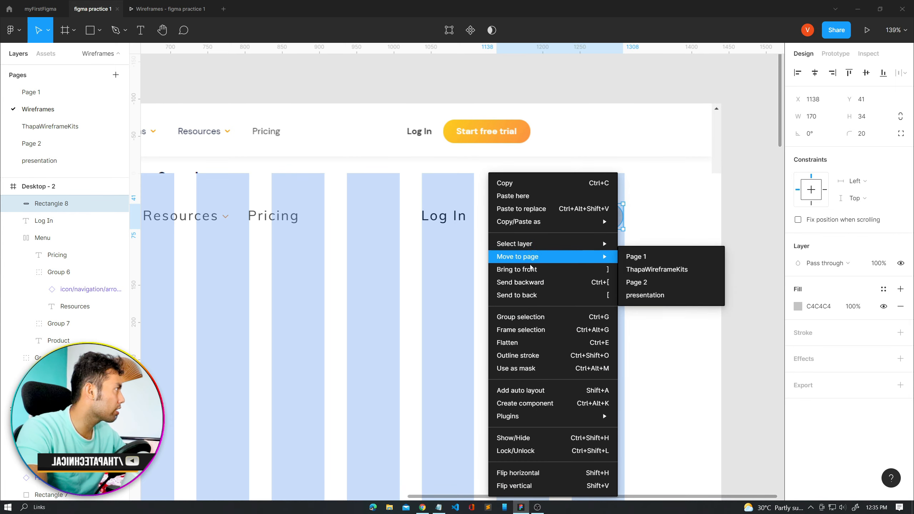
{"action": "left_click", "coordinate": [527, 402]}
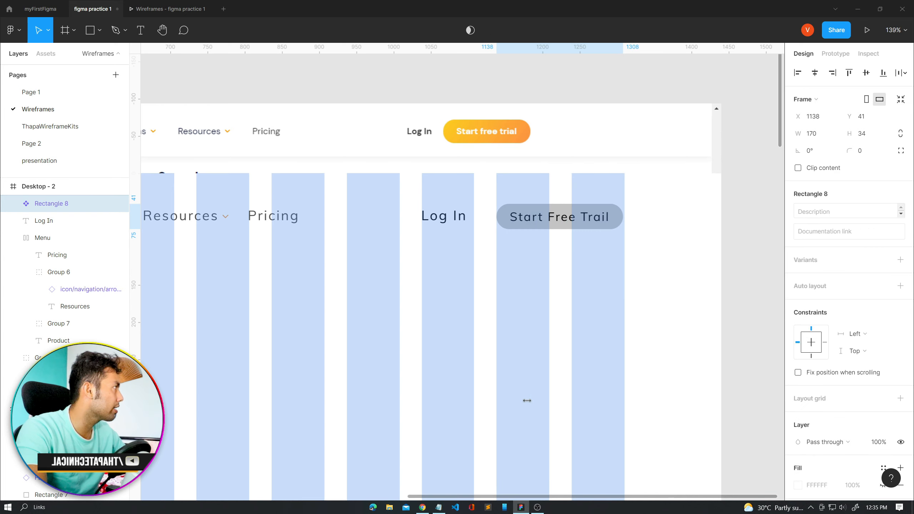
- Clear the asset search to view the local components, and check the new component's button text
{"action": "left_click", "coordinate": [46, 53]}
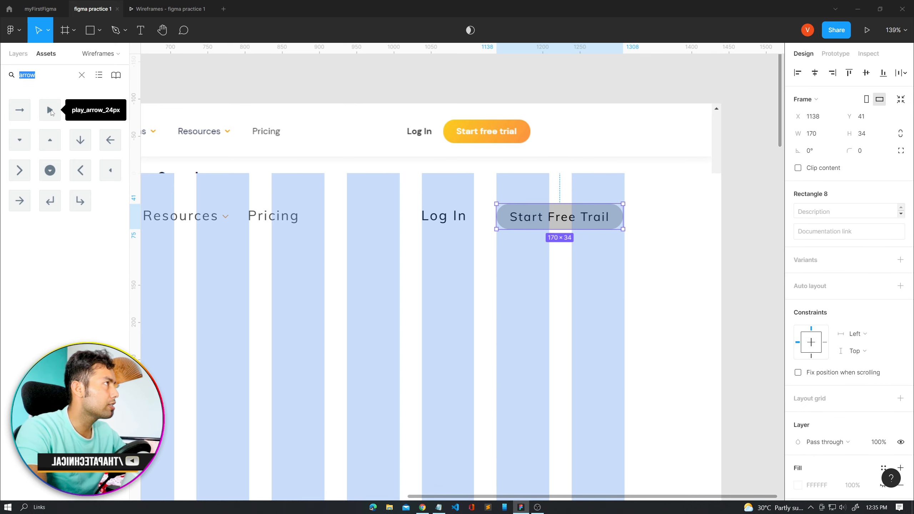
{"action": "key", "text": "BackSpace"}
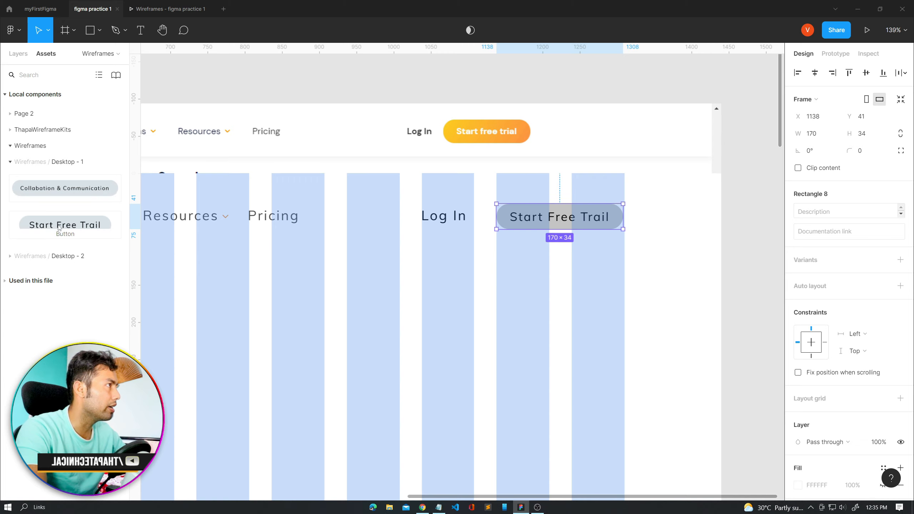
{"action": "double_click", "coordinate": [529, 216]}
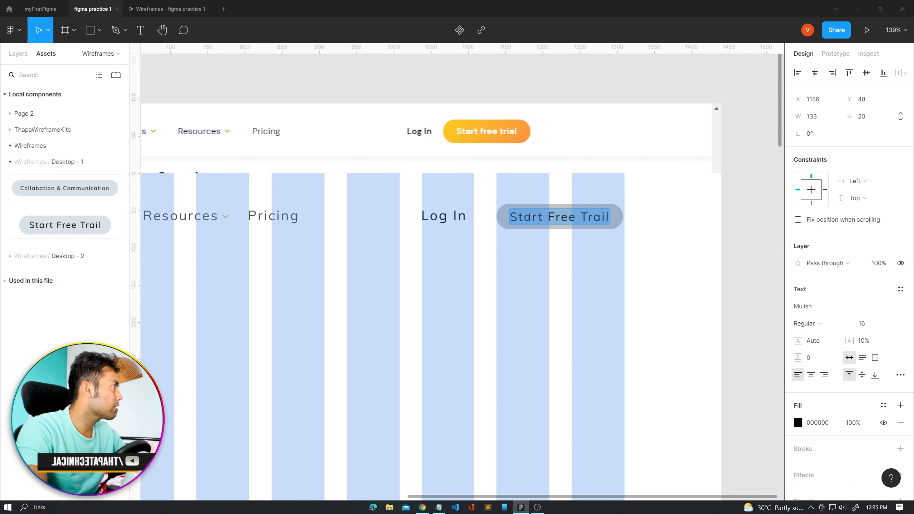
{"action": "key", "text": "Escape"}
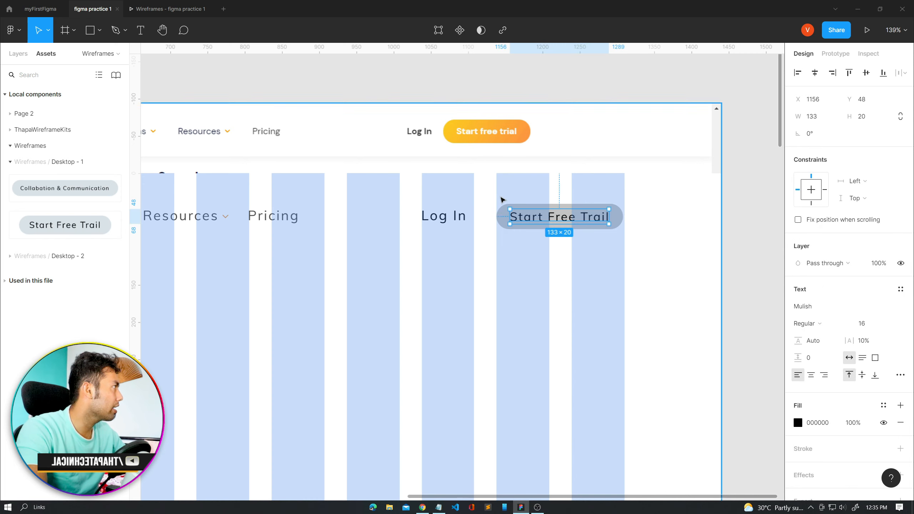
{"action": "key", "text": "Escape"}
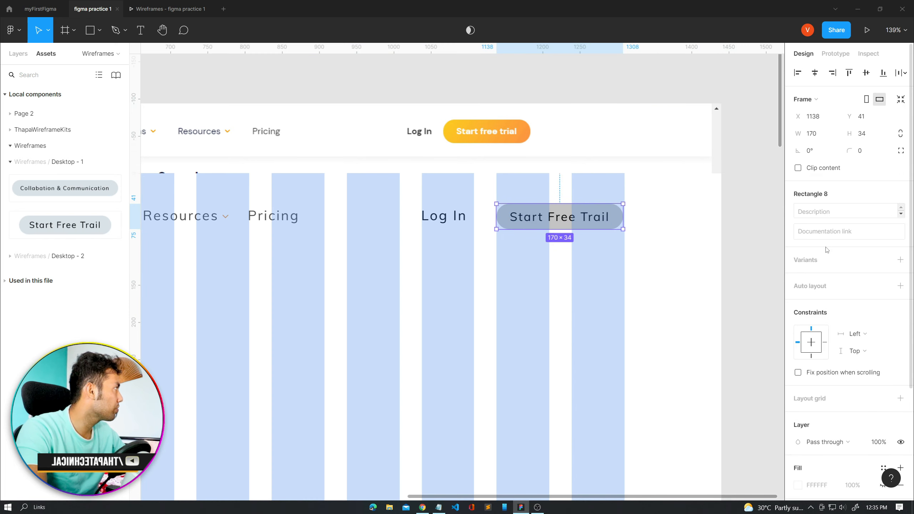
- Add auto layout to the Start Free Trail button component and set its left and right padding to 20
{"action": "left_click", "coordinate": [819, 286]}
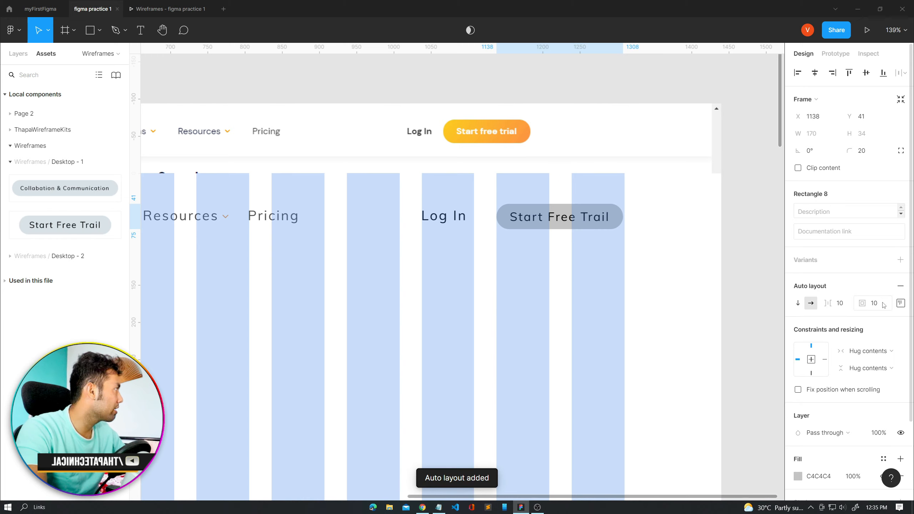
{"action": "left_click", "coordinate": [901, 303]}
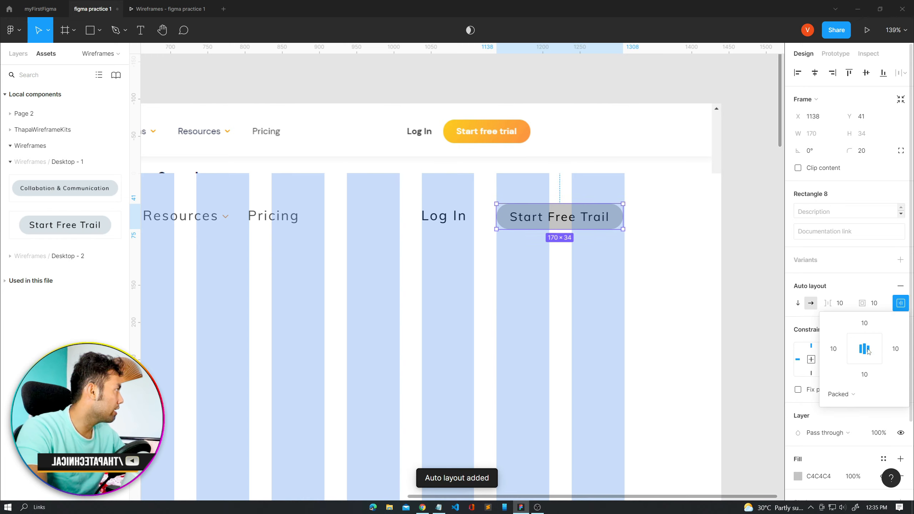
{"action": "left_click", "coordinate": [864, 323]}
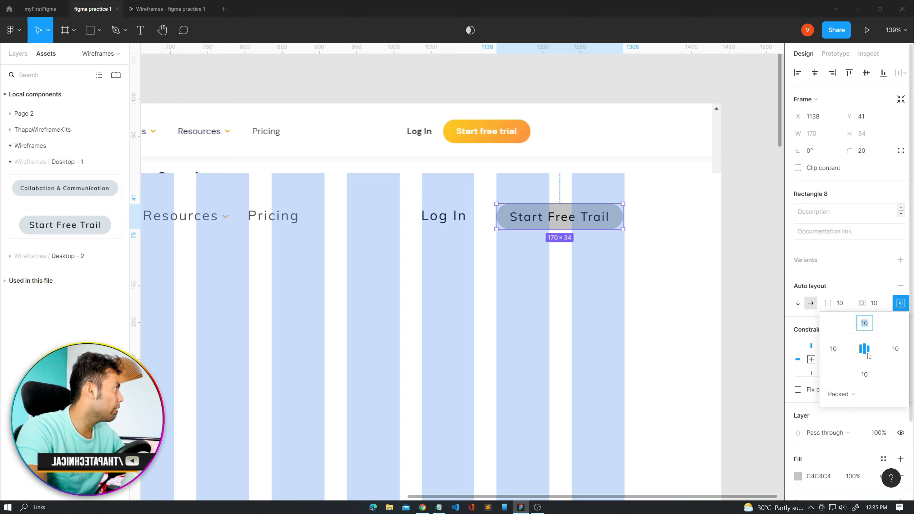
{"action": "left_click", "coordinate": [839, 352]}
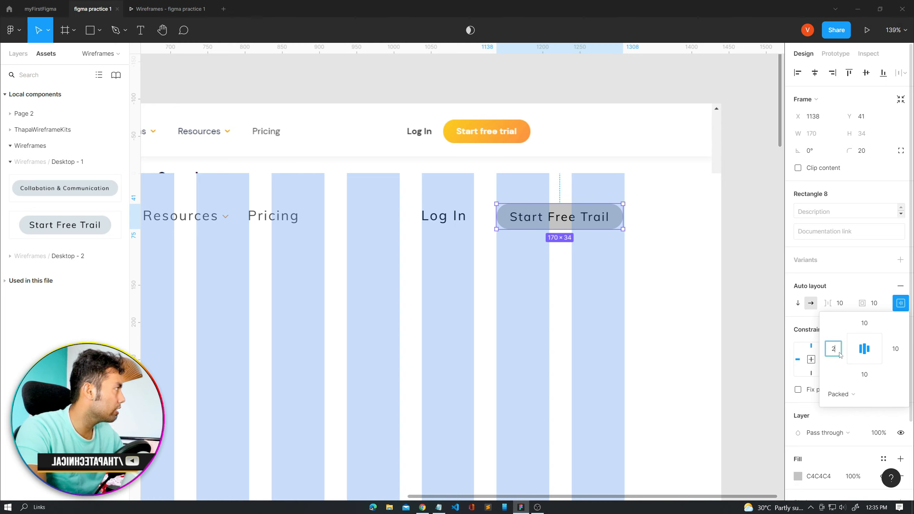
{"action": "type", "text": "20"}
{"action": "key", "text": "Tab"}
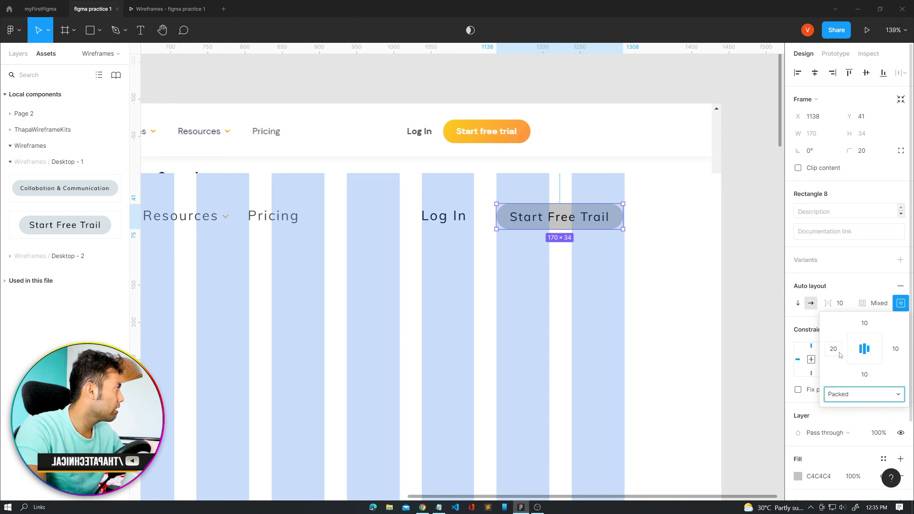
{"action": "left_click", "coordinate": [894, 353]}
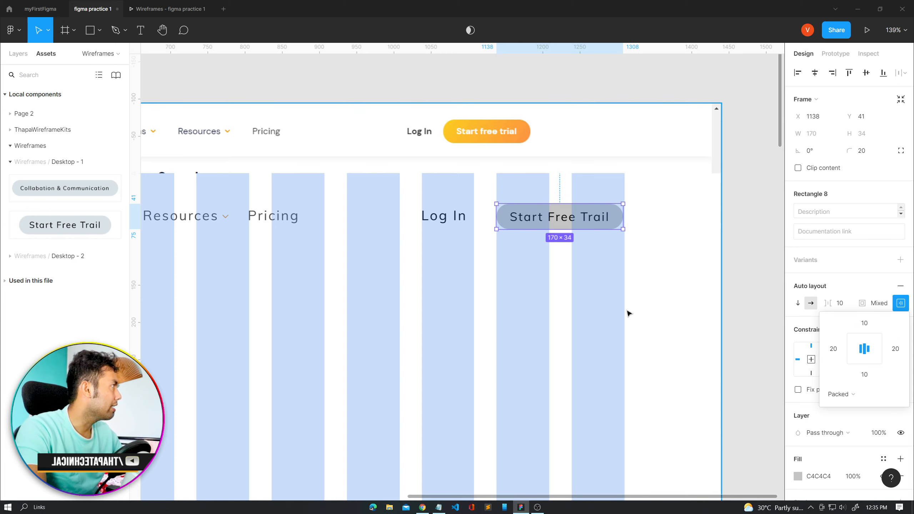
{"action": "left_click", "coordinate": [600, 259]}
{"action": "left_click", "coordinate": [618, 221]}
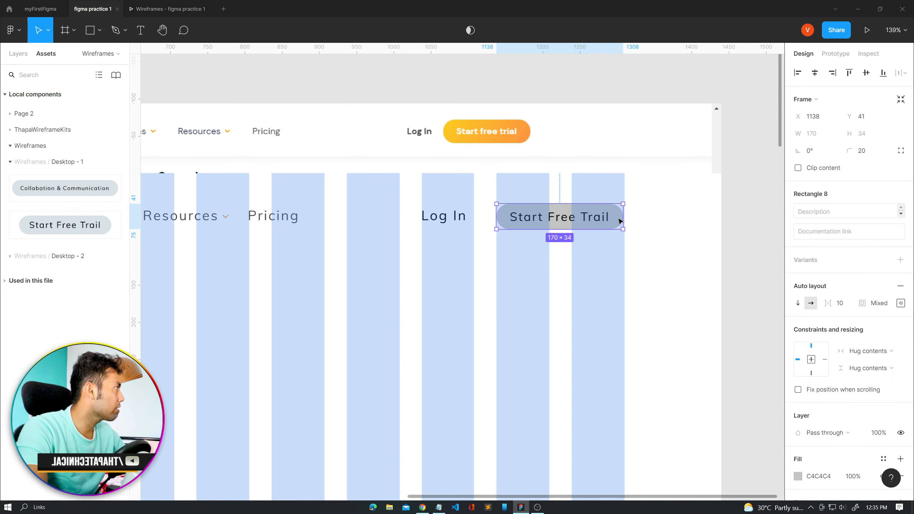
{"action": "left_click", "coordinate": [901, 303]}
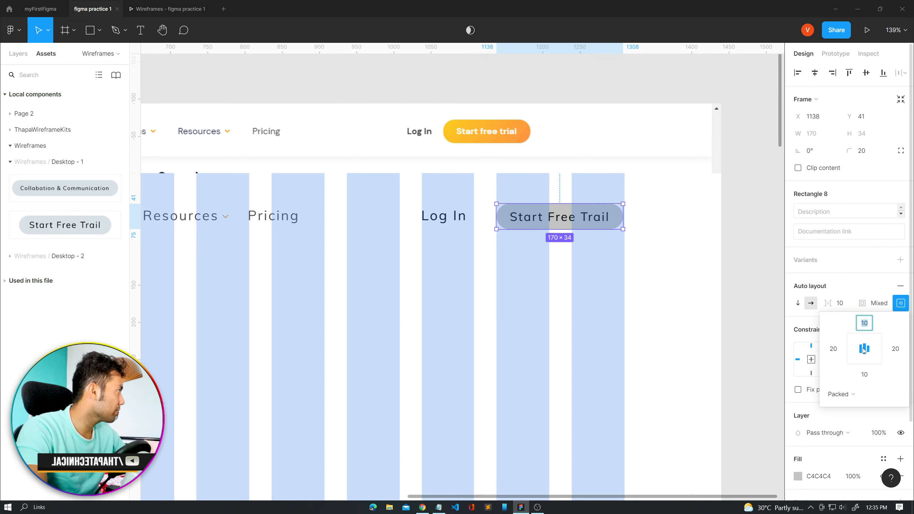
- Move the Log In text closer to the Start Free Trail button, to X 1048, Y 48
{"action": "scroll", "coordinate": [502, 273], "scroll_direction": "down", "scroll_amount": 1, "text": "ctrl"}
{"action": "left_click", "coordinate": [452, 220]}
{"action": "left_click_drag", "start_coordinate": [452, 220], "coordinate": [461, 224]}
- Align the logo, Log In text and Start Free Trail button on their vertical centers
{"action": "scroll", "coordinate": [490, 262], "scroll_direction": "down", "scroll_amount": 6, "text": "ctrl"}
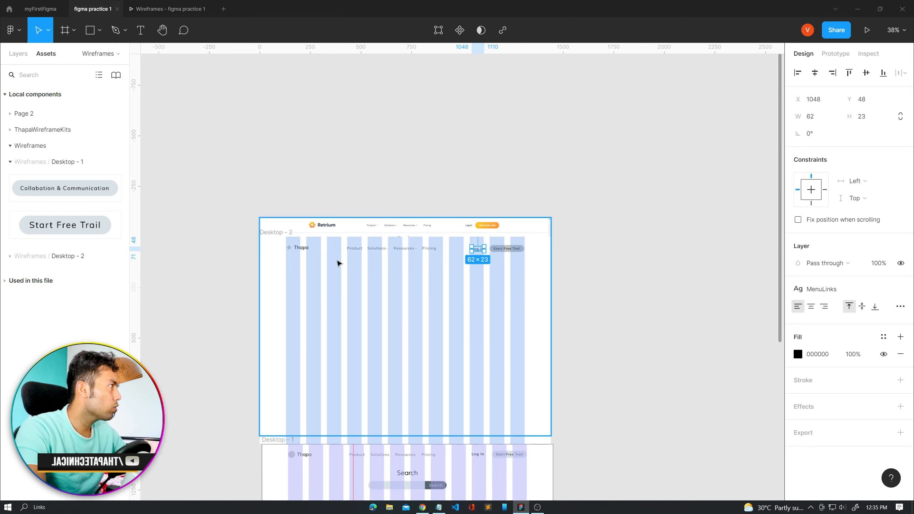
{"action": "scroll", "coordinate": [395, 260], "scroll_direction": "up", "scroll_amount": 3, "text": "ctrl"}
{"action": "left_click", "coordinate": [216, 246], "text": "shift"}
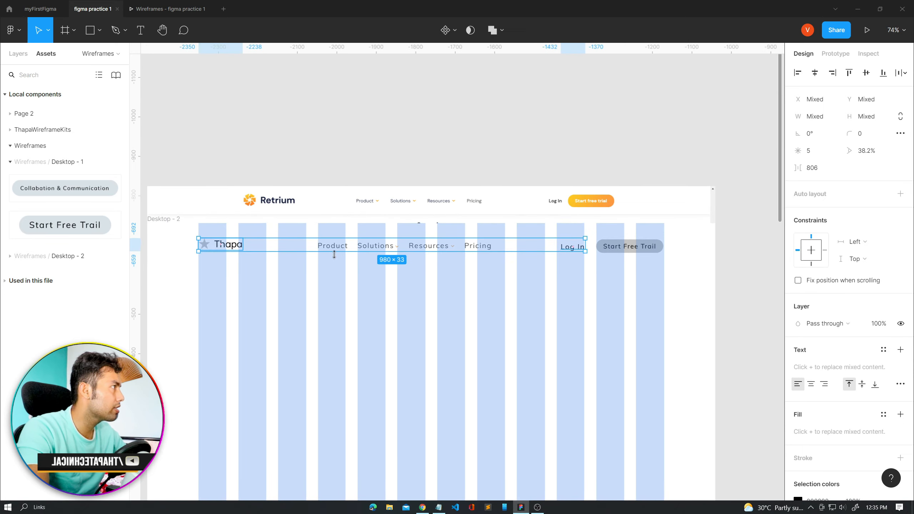
{"action": "left_click", "coordinate": [638, 250], "text": "shift"}
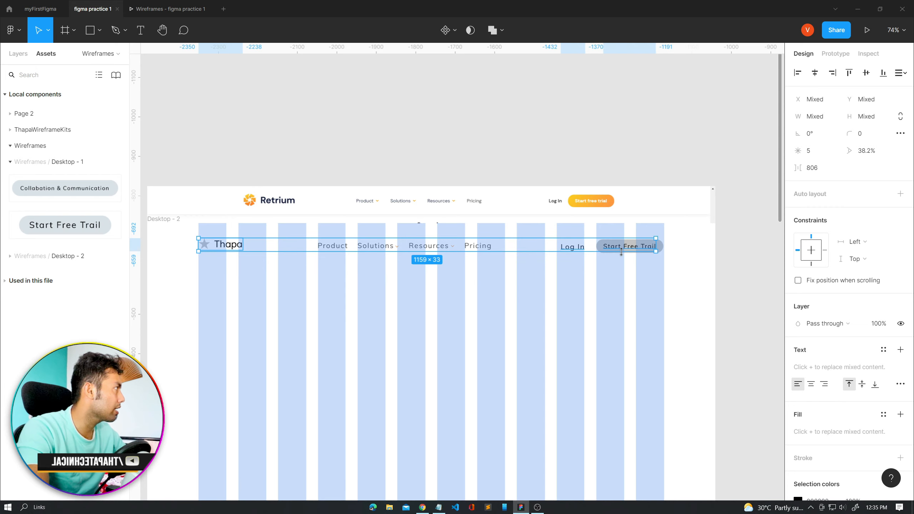
{"action": "left_click", "coordinate": [660, 246], "text": "shift"}
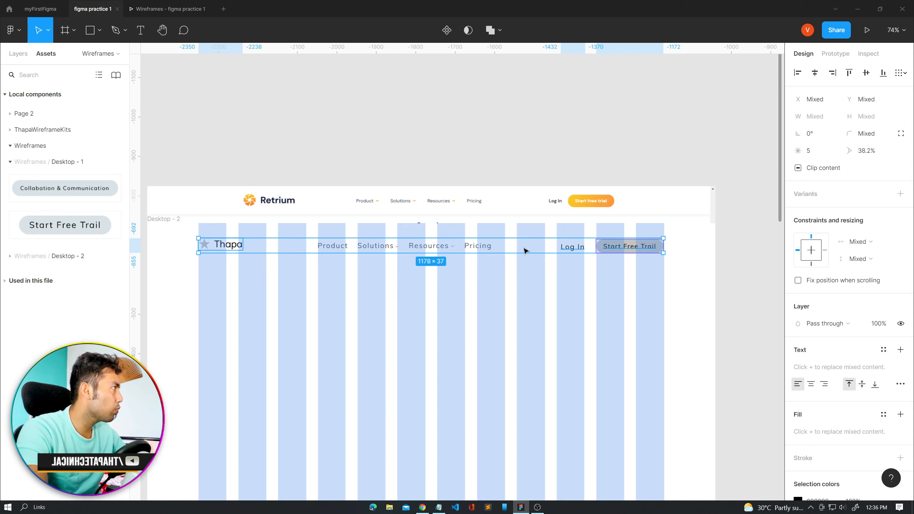
{"action": "left_click", "coordinate": [867, 73]}
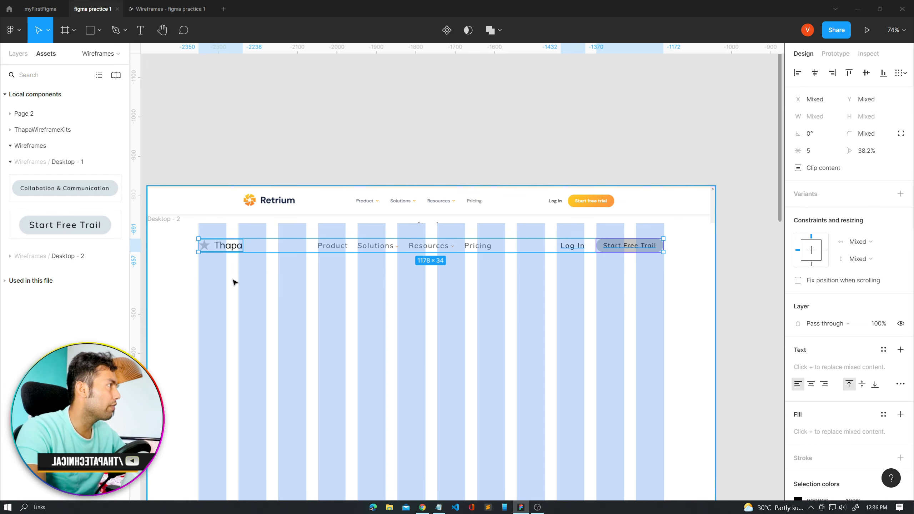
- Preview the Desktop - 2 frame in presentation mode and return to the design file
{"action": "left_click", "coordinate": [220, 314]}
{"action": "left_click", "coordinate": [173, 219]}
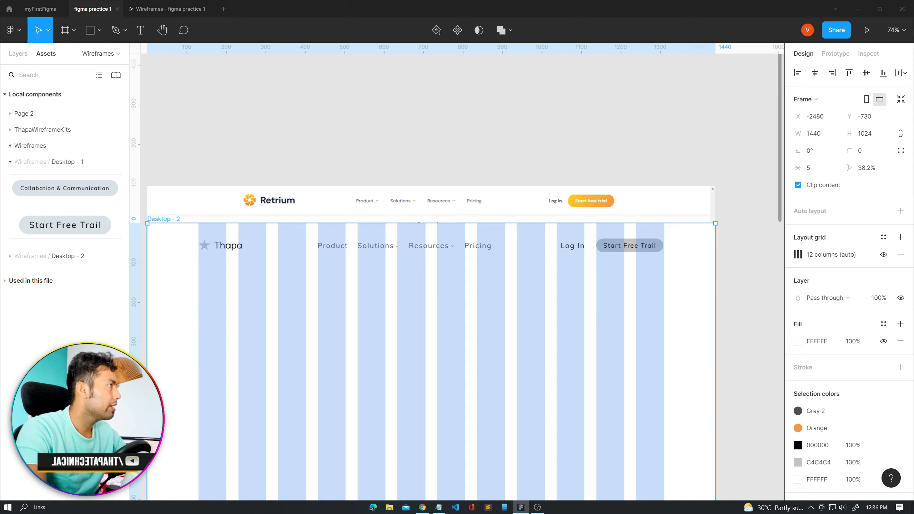
{"action": "left_click", "coordinate": [868, 30]}
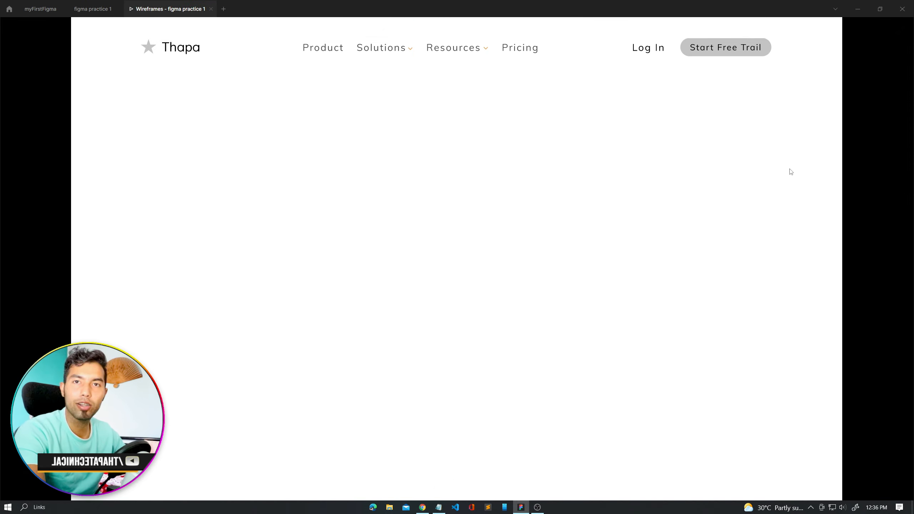
{"action": "left_click", "coordinate": [93, 9]}
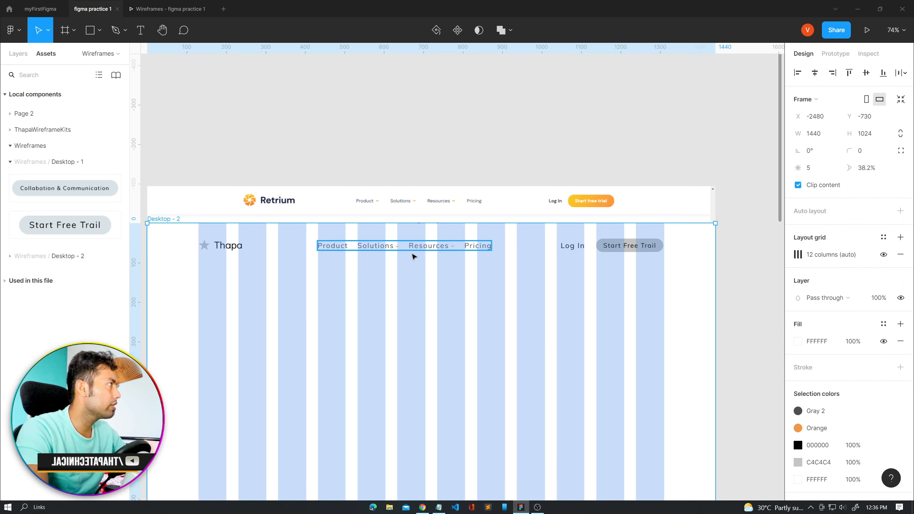
- Apply the Box Color style to the Start Free Trail button's fill
{"action": "left_click", "coordinate": [604, 248]}
{"action": "left_click", "coordinate": [598, 256]}
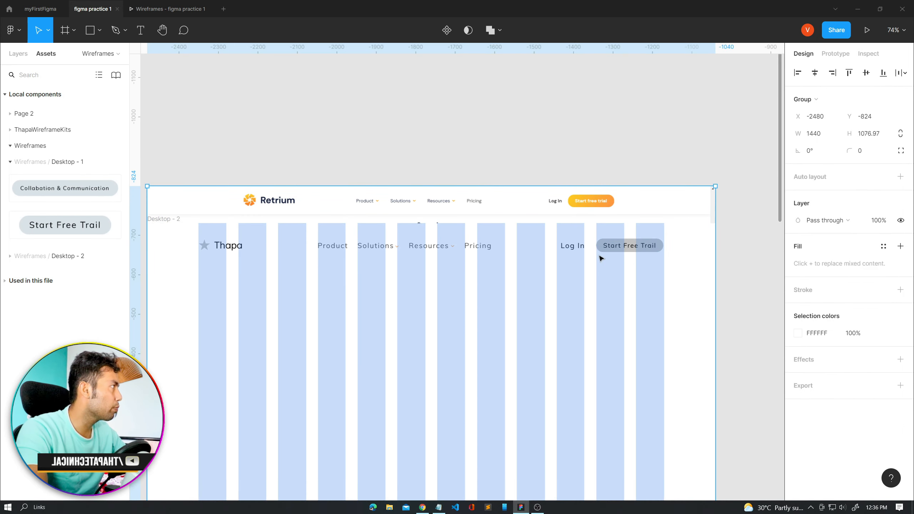
{"action": "key", "text": "shift+a"}
{"action": "scroll", "coordinate": [849, 356], "scroll_direction": "down", "scroll_amount": 3}
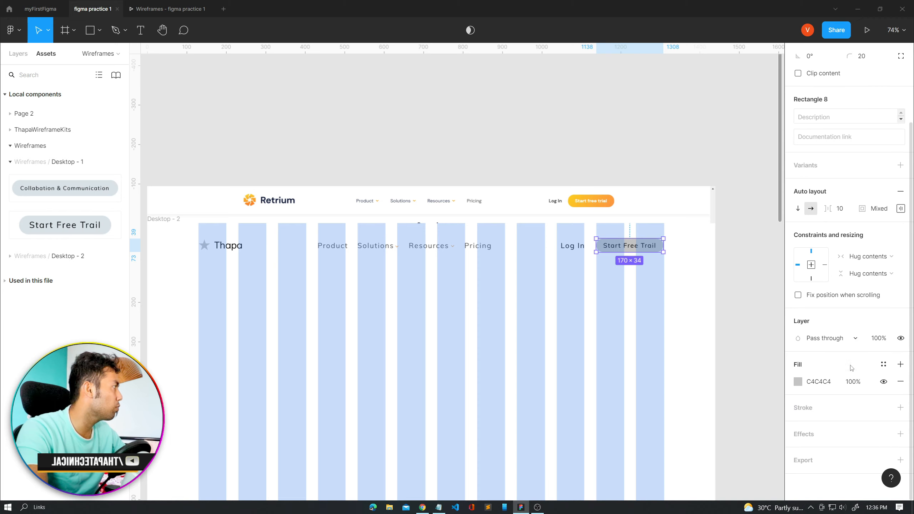
{"action": "left_click", "coordinate": [883, 364]}
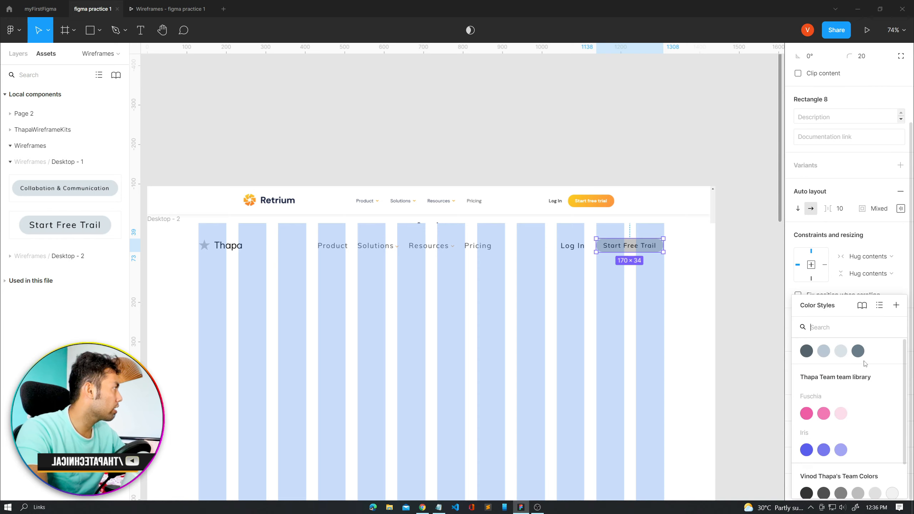
{"action": "scroll", "coordinate": [851, 358], "scroll_direction": "down", "scroll_amount": 2}
{"action": "scroll", "coordinate": [851, 358], "scroll_direction": "up", "scroll_amount": 2}
{"action": "left_click", "coordinate": [840, 353]}
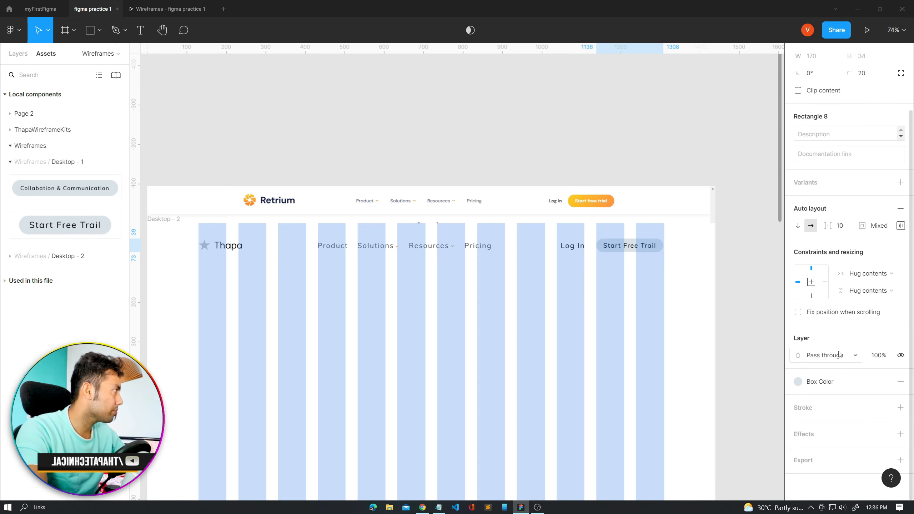
- Check the recolored header in the running presentation and return to the design file
{"action": "left_click", "coordinate": [224, 285]}
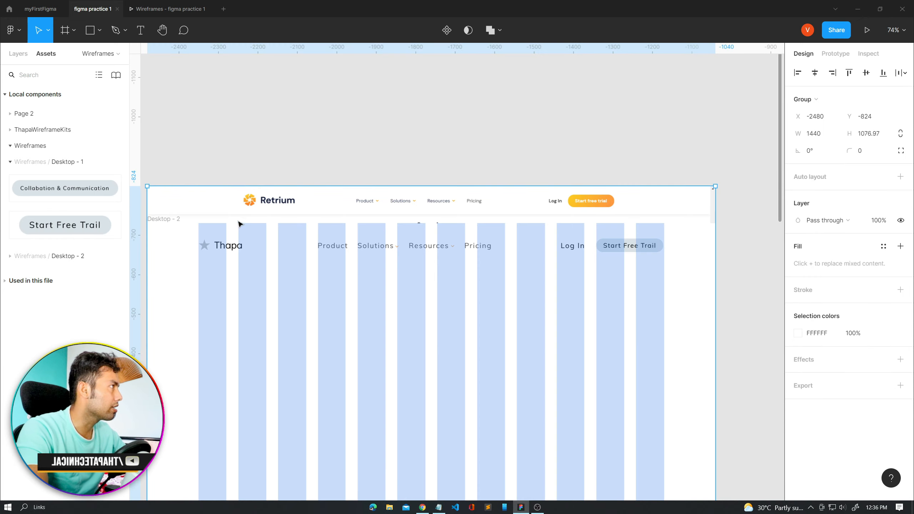
{"action": "left_click", "coordinate": [167, 9]}
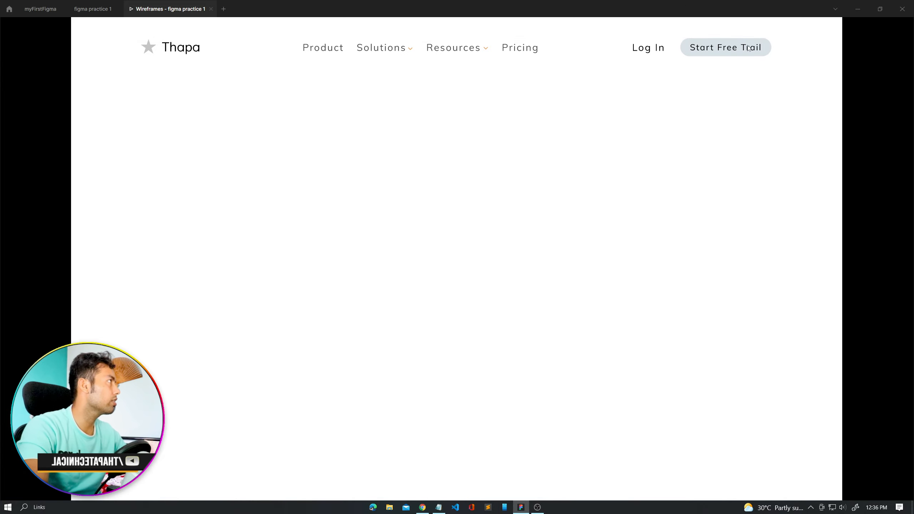
{"action": "left_click", "coordinate": [92, 8]}
- Move the Retrium reference group up to X -2501, Y -913 to expose its search section above the frame
{"action": "scroll", "coordinate": [410, 264], "scroll_direction": "down", "scroll_amount": 2}
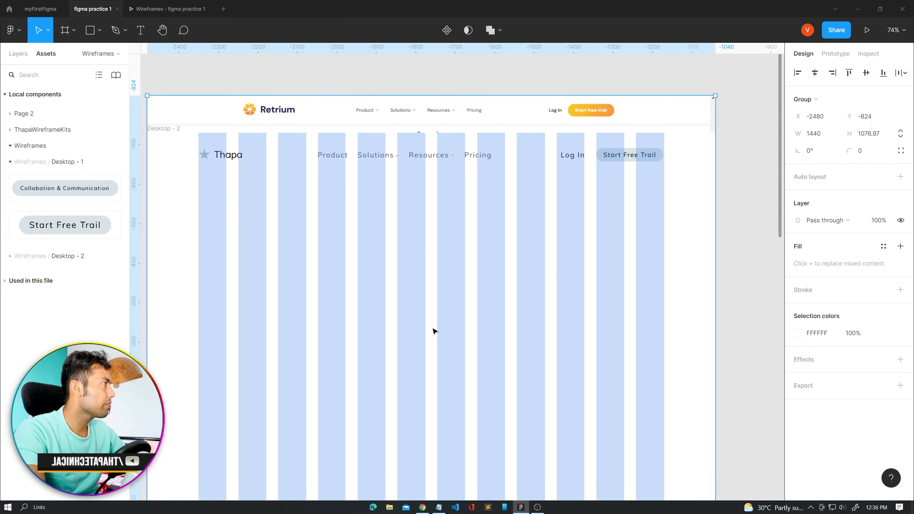
{"action": "left_click_drag", "start_coordinate": [153, 143], "coordinate": [146, 114]}
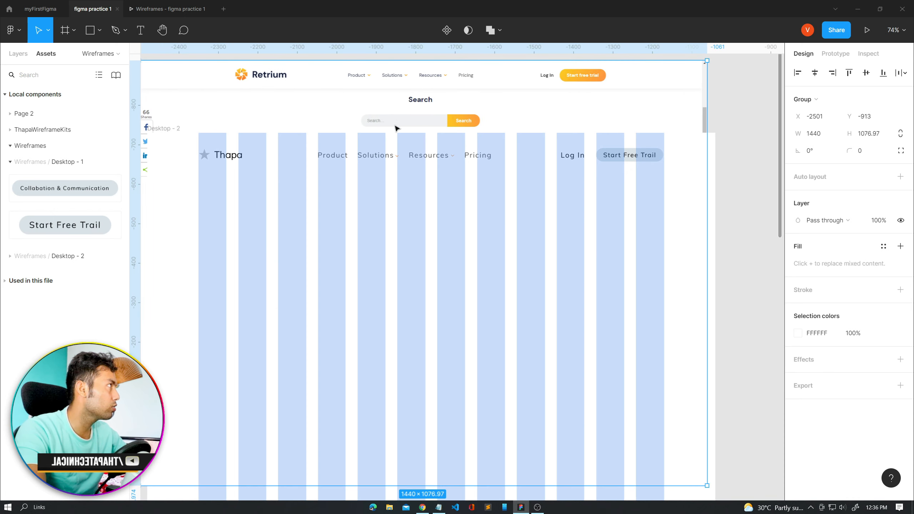
{"action": "scroll", "coordinate": [146, 226], "scroll_direction": "up", "scroll_amount": 3}
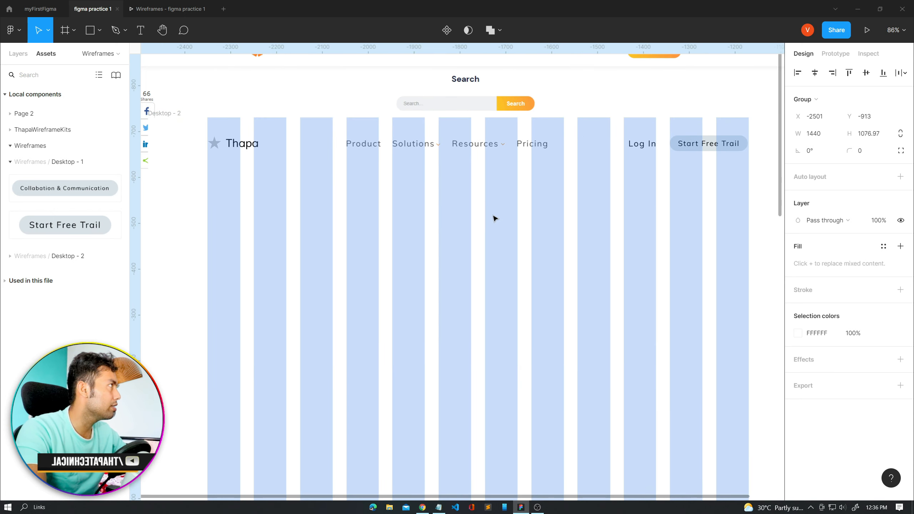
- Add the text "Search" in a text box about 208 × 83 at X 581, Y 136 below the header menu
{"action": "scroll", "coordinate": [461, 230], "scroll_direction": "up", "scroll_amount": 1}
{"action": "key", "text": "t"}
{"action": "left_click_drag", "start_coordinate": [414, 218], "coordinate": [510, 257]}
{"action": "type", "text": "Search"}
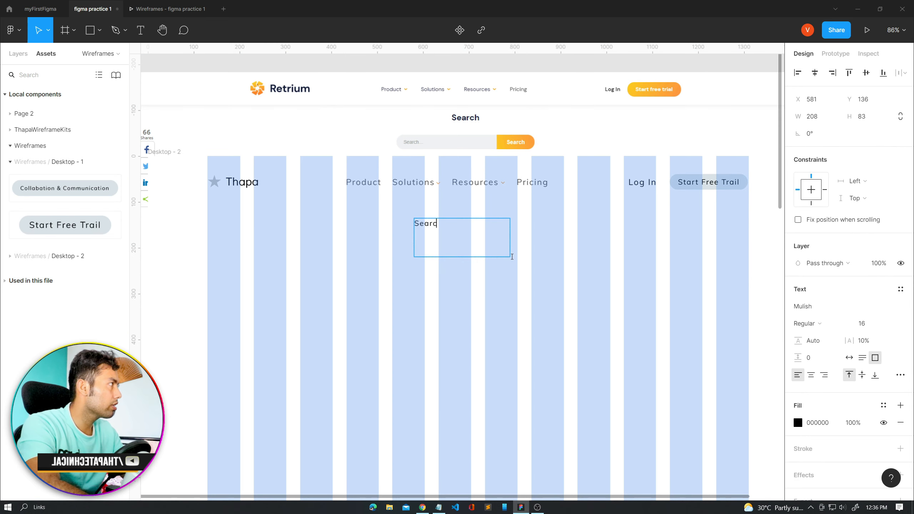
- Set the Search text box to auto width and apply the Heading 2 text style to its text
{"action": "left_click", "coordinate": [863, 358]}
{"action": "left_click", "coordinate": [849, 356]}
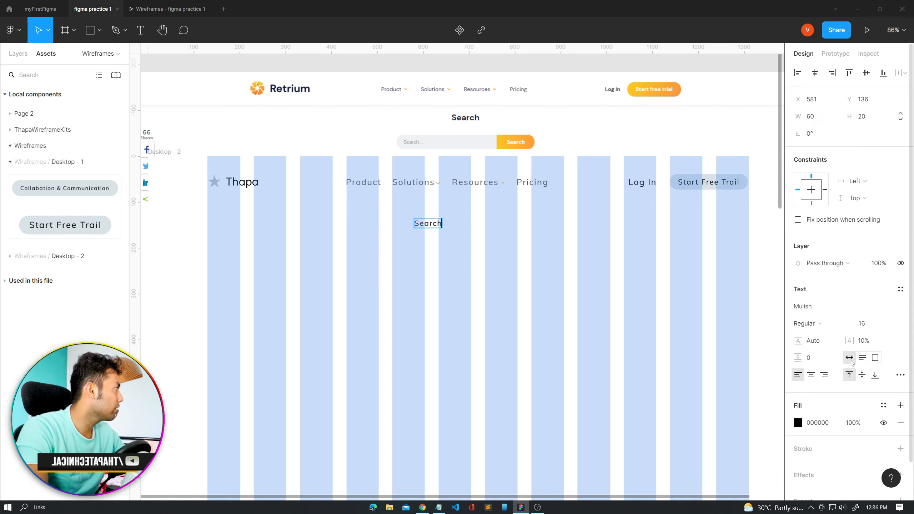
{"action": "left_click", "coordinate": [896, 290]}
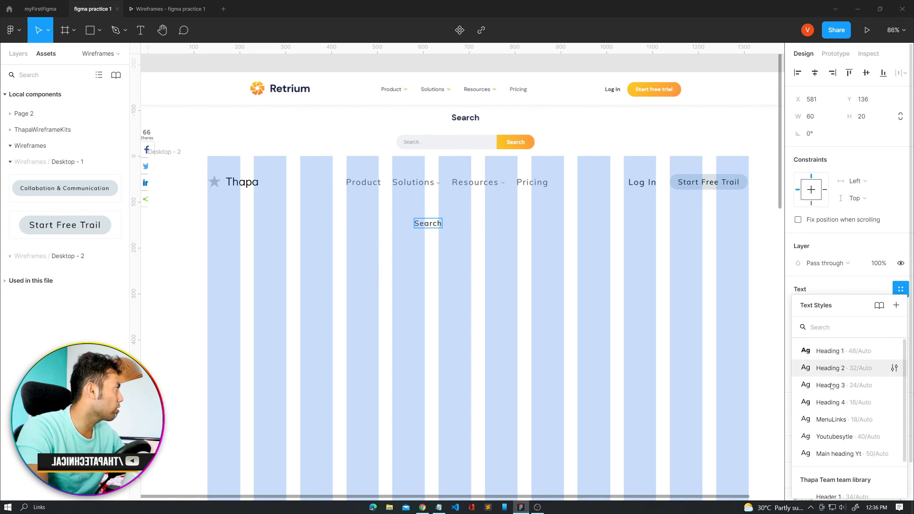
{"action": "left_click", "coordinate": [832, 368]}
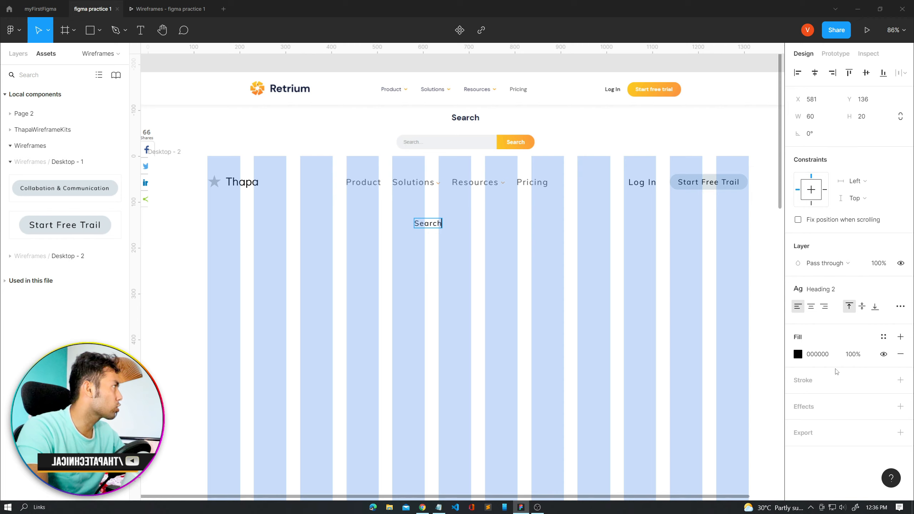
{"action": "double_click", "coordinate": [434, 223]}
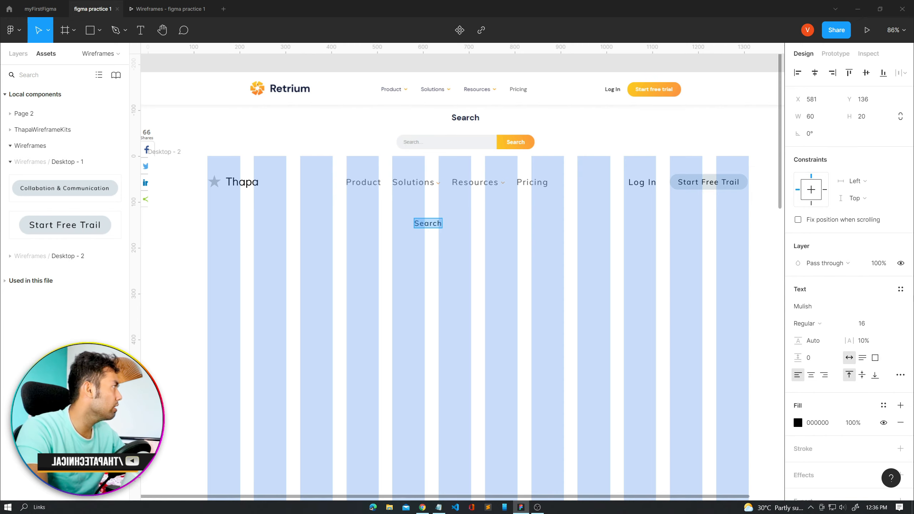
{"action": "left_click", "coordinate": [901, 289]}
{"action": "left_click", "coordinate": [815, 365]}
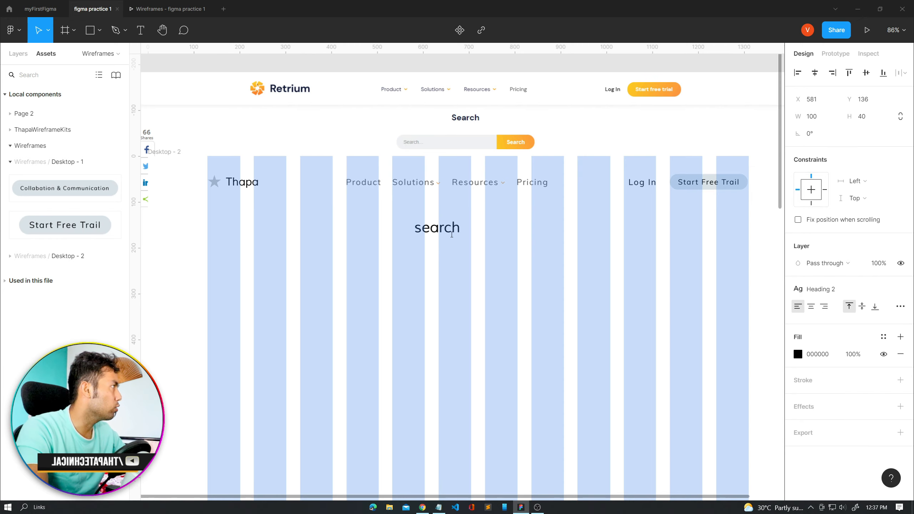
- Center the search heading horizontally in the frame and set its vertical spacing below the header menu to 80
{"action": "left_click_drag", "start_coordinate": [448, 233], "coordinate": [478, 232]}
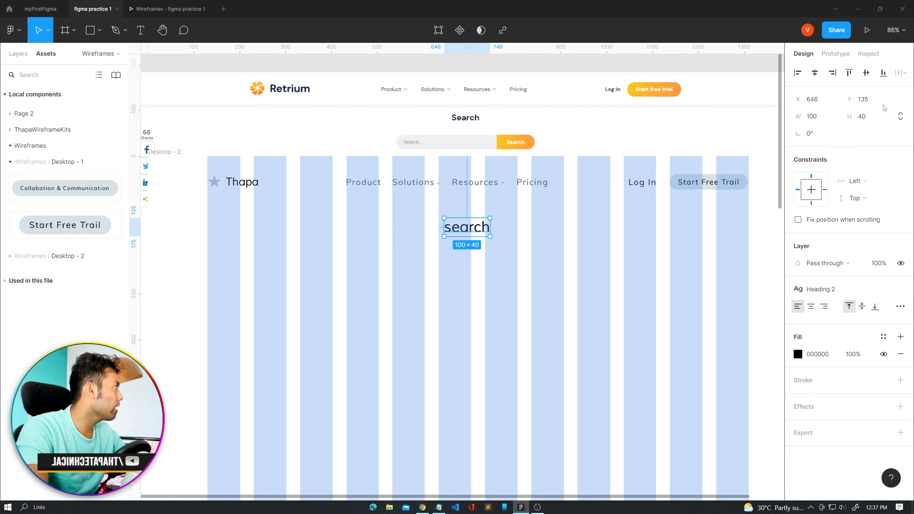
{"action": "left_click", "coordinate": [815, 74]}
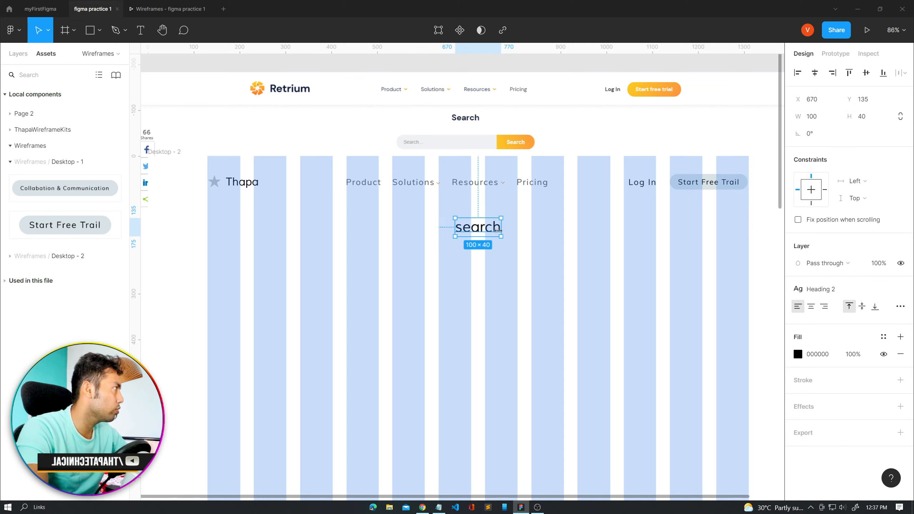
{"action": "left_click", "coordinate": [472, 184], "text": "shift"}
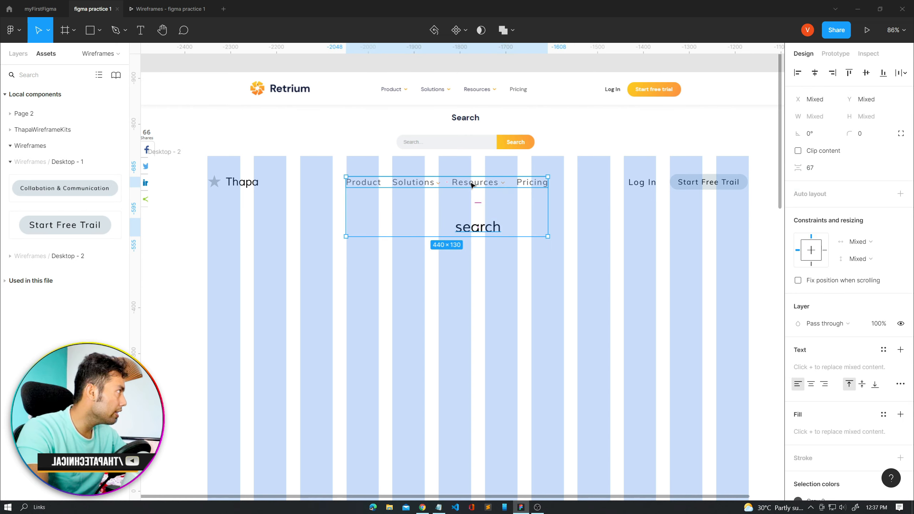
{"action": "left_click", "coordinate": [822, 171]}
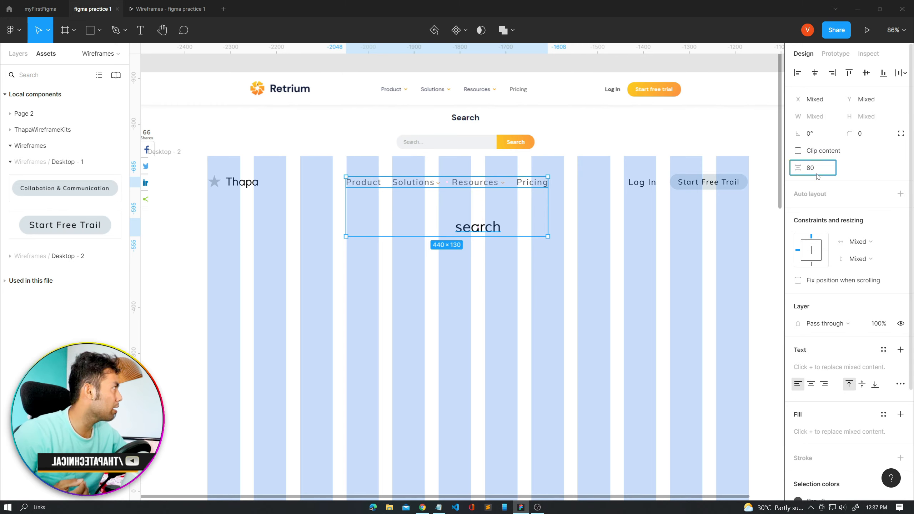
{"action": "key", "text": "Return"}
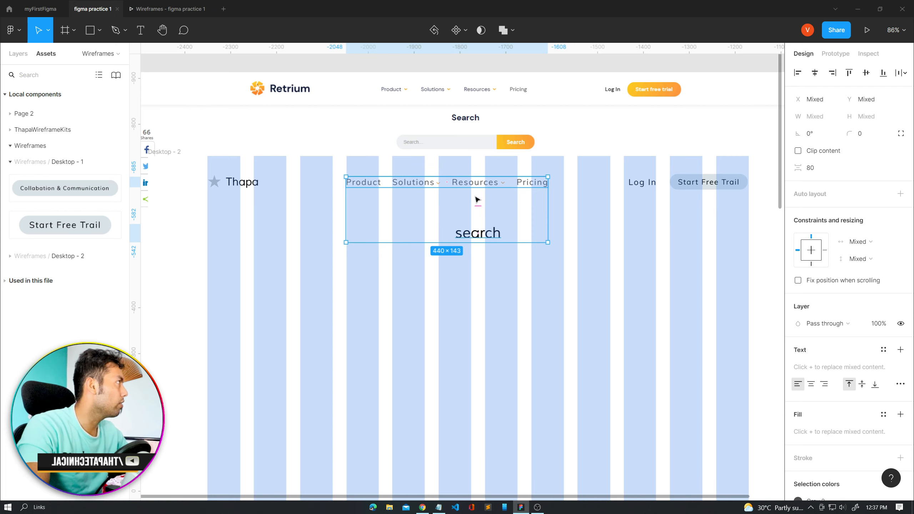
{"action": "left_click", "coordinate": [484, 245]}
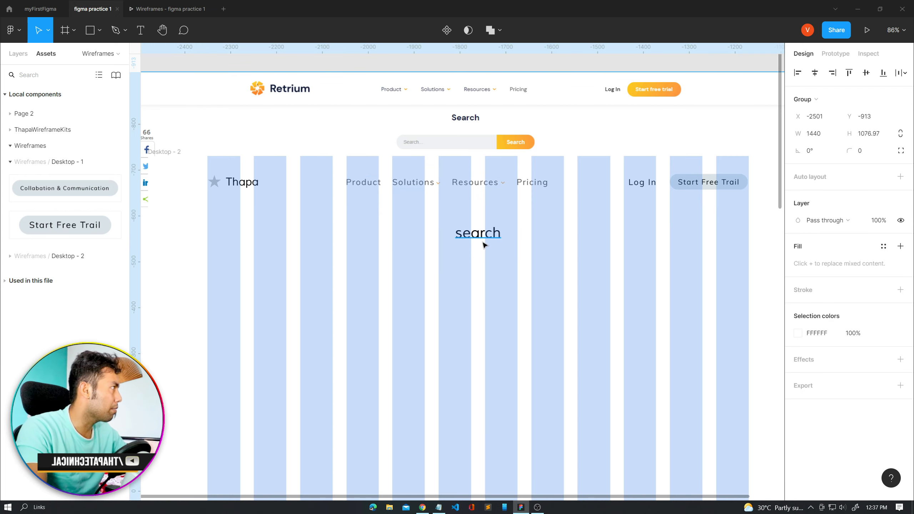
- Capitalize the first letter of the heading so it reads "Search"
{"action": "double_click", "coordinate": [463, 237]}
{"action": "left_click", "coordinate": [463, 234]}
{"action": "type", "text": "S"}
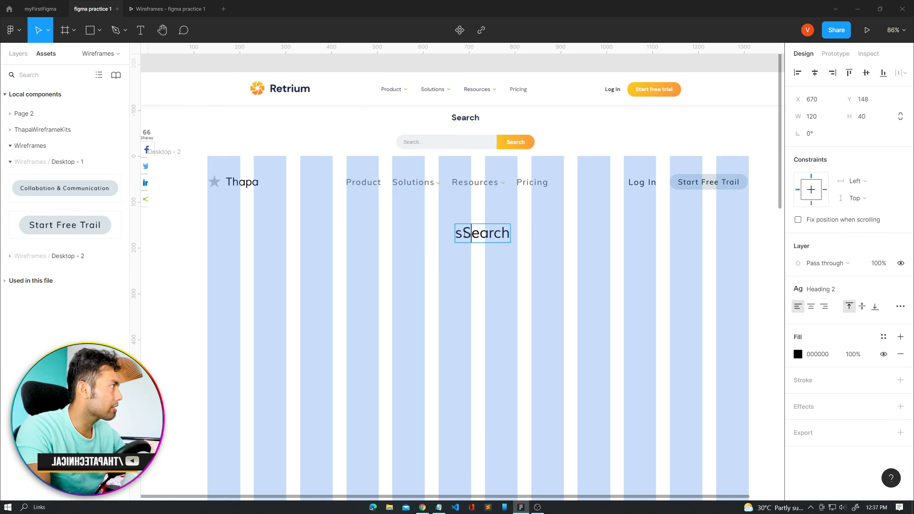
{"action": "key", "text": "Left"}
{"action": "key", "text": "BackSpace"}
{"action": "key", "text": "Escape"}
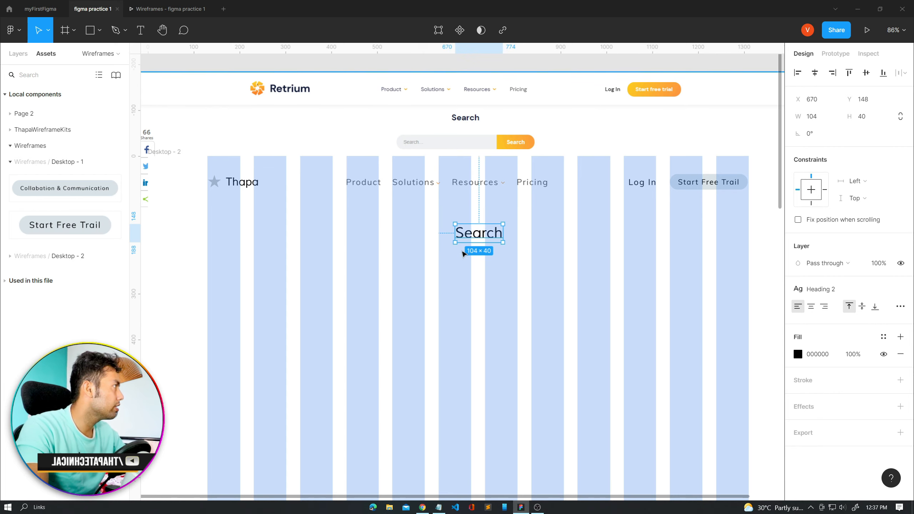
- Draw a search bar rectangle about 374 × 50 at X 533, Y 229 below the heading, with a corner radius of 20
{"action": "left_click", "coordinate": [435, 144]}
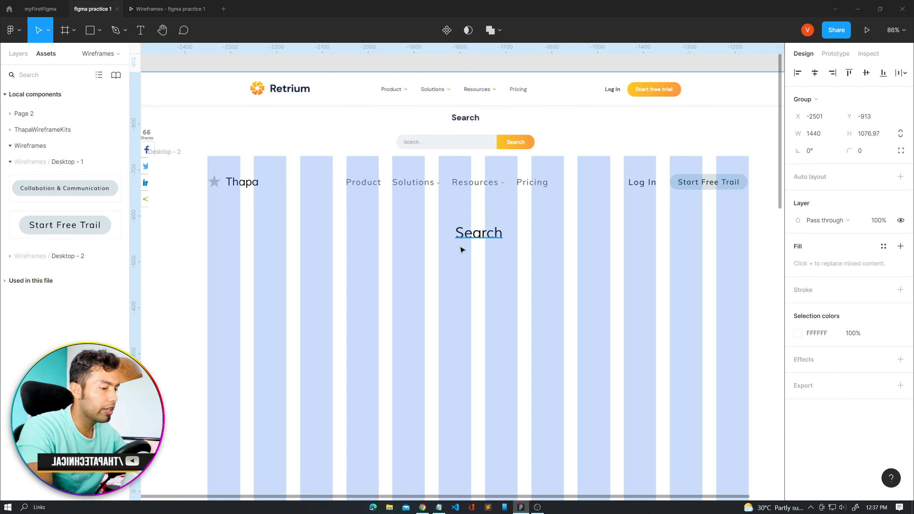
{"action": "key", "text": "r"}
{"action": "left_click_drag", "start_coordinate": [397, 263], "coordinate": [517, 284]}
{"action": "mouse_move", "coordinate": [464, 276]}
{"action": "left_mouse_down"}
{"action": "mouse_move", "coordinate": [453, 275]}
{"action": "mouse_move", "coordinate": [463, 276]}
{"action": "left_mouse_up"}
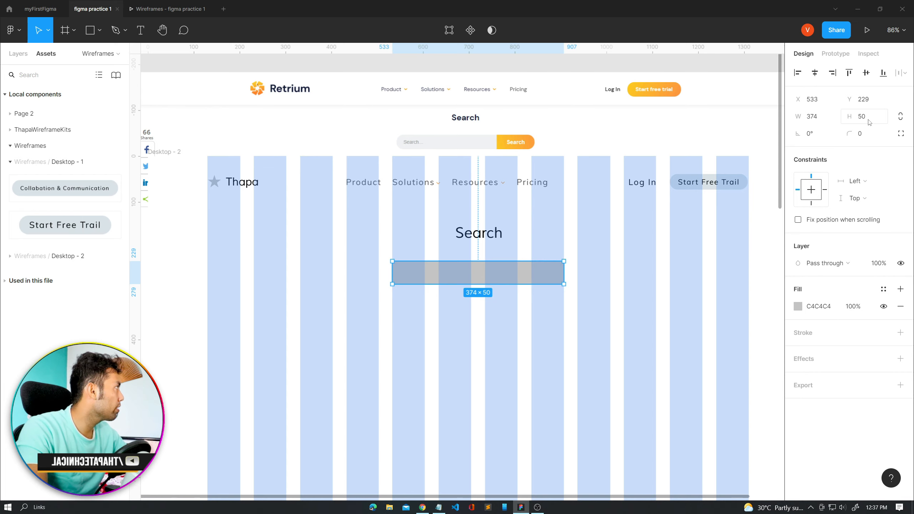
{"action": "left_click", "coordinate": [865, 137]}
{"action": "type", "text": "20"}
{"action": "key", "text": "Return"}
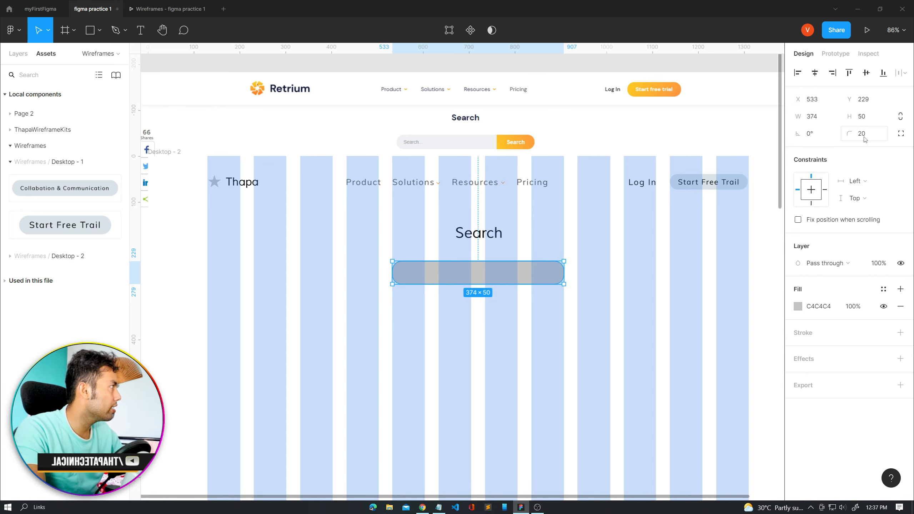
- Draw a button rectangle about 100 × 49 at X 807, Y 230 over the right end of the search bar
{"action": "left_click", "coordinate": [484, 348]}
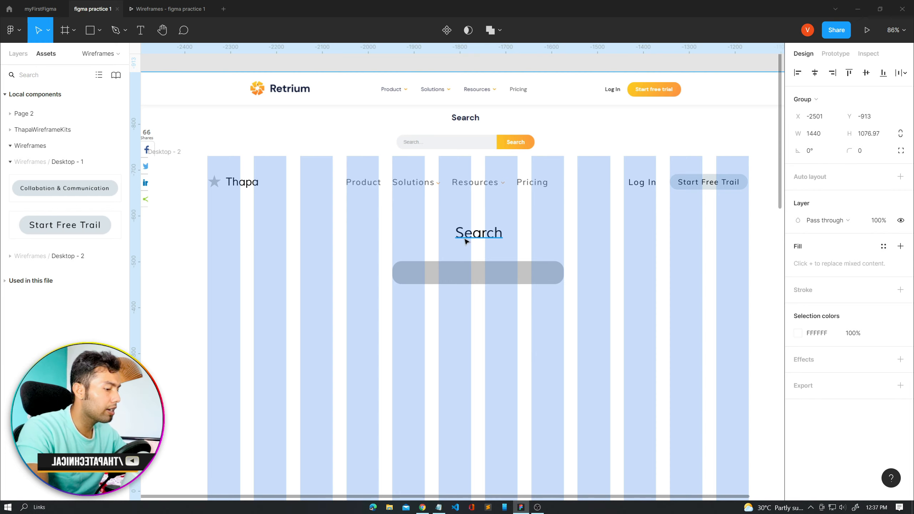
{"action": "key", "text": "r"}
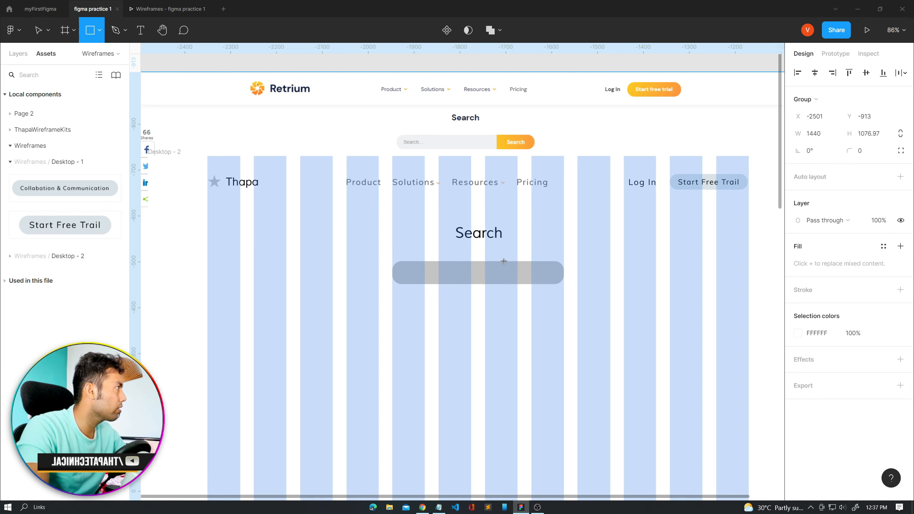
{"action": "left_click_drag", "start_coordinate": [519, 262], "coordinate": [564, 284]}
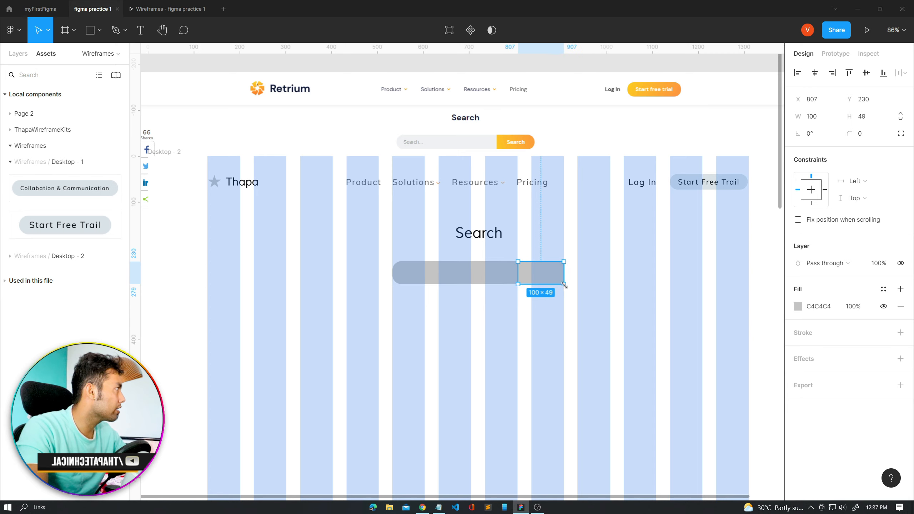
- Apply the Box Color style to the long search bar rectangle's fill
{"action": "left_click", "coordinate": [441, 275]}
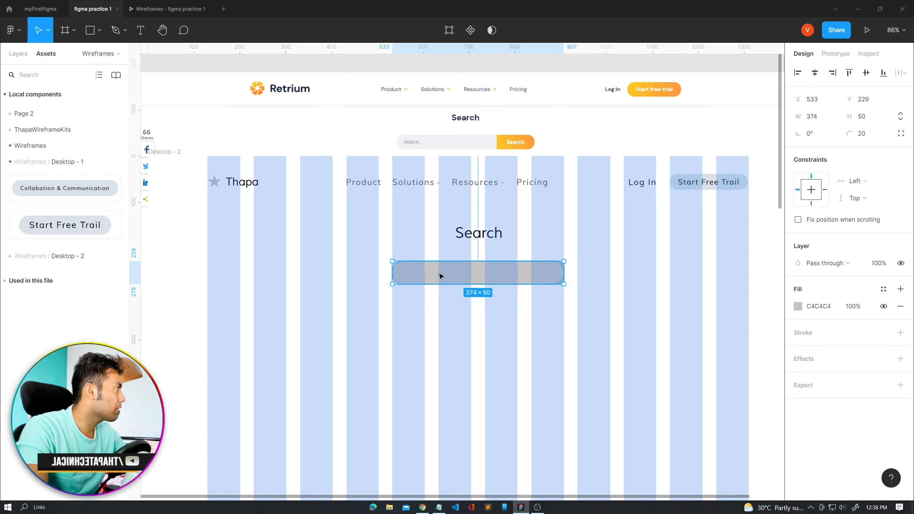
{"action": "left_click", "coordinate": [883, 289]}
{"action": "scroll", "coordinate": [852, 420], "scroll_direction": "down", "scroll_amount": 2}
{"action": "scroll", "coordinate": [852, 420], "scroll_direction": "up", "scroll_amount": 1}
{"action": "left_click", "coordinate": [842, 348]}
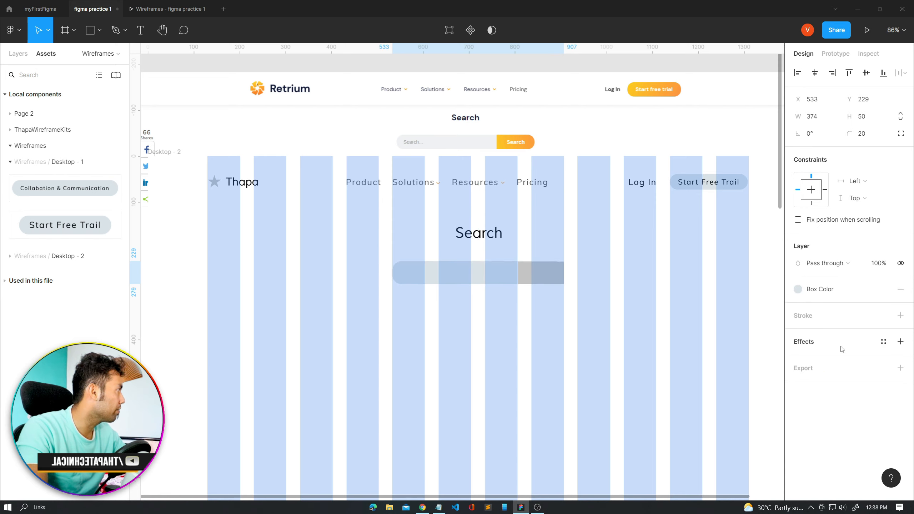
- Apply the Para Color style to the fill of the small button rectangle
{"action": "left_click", "coordinate": [537, 276]}
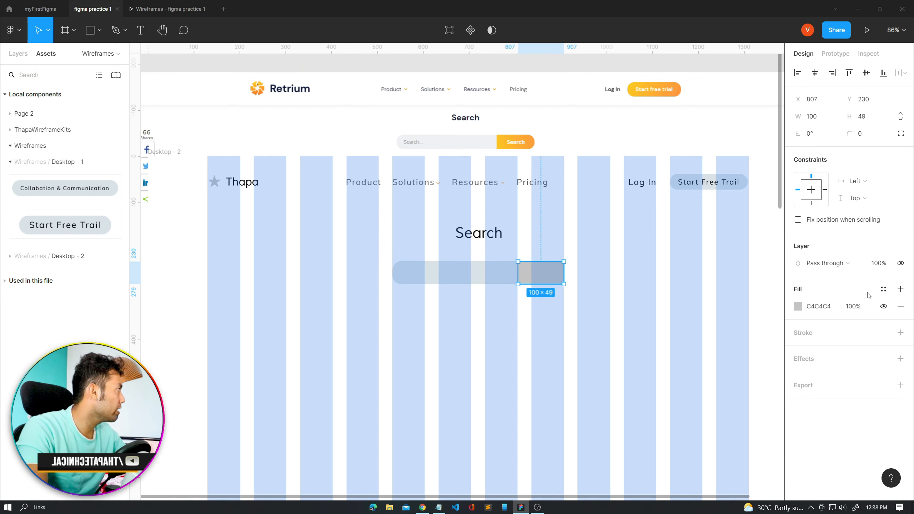
{"action": "left_click", "coordinate": [883, 289]}
{"action": "left_click", "coordinate": [824, 351]}
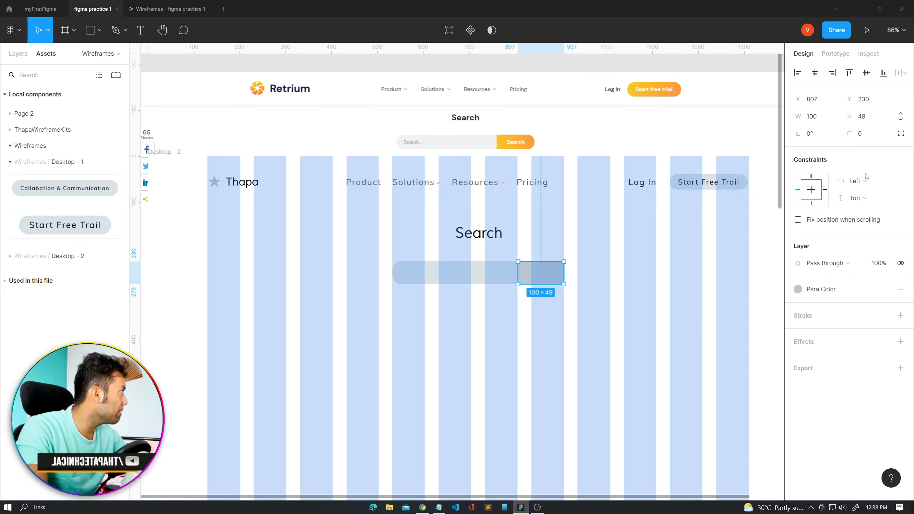
- Set individual corner radii on the button rectangle, with 20 on its top-right and bottom-right corners
{"action": "left_click", "coordinate": [901, 134]}
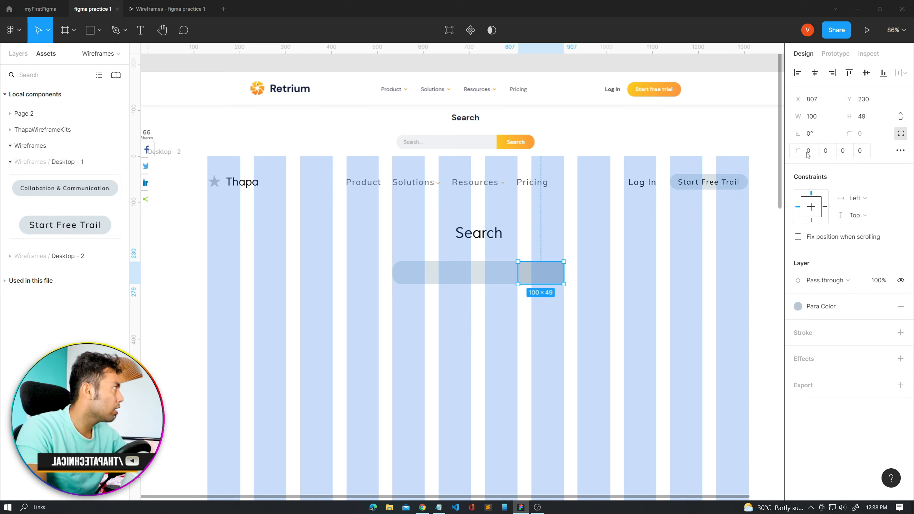
{"action": "left_click", "coordinate": [826, 151]}
{"action": "type", "text": "20"}
{"action": "key", "text": "Tab"}
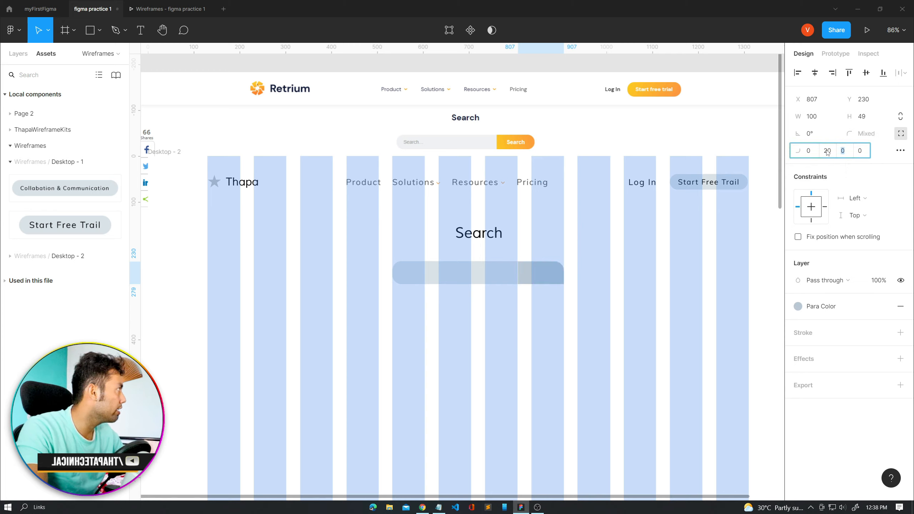
{"action": "type", "text": "20"}
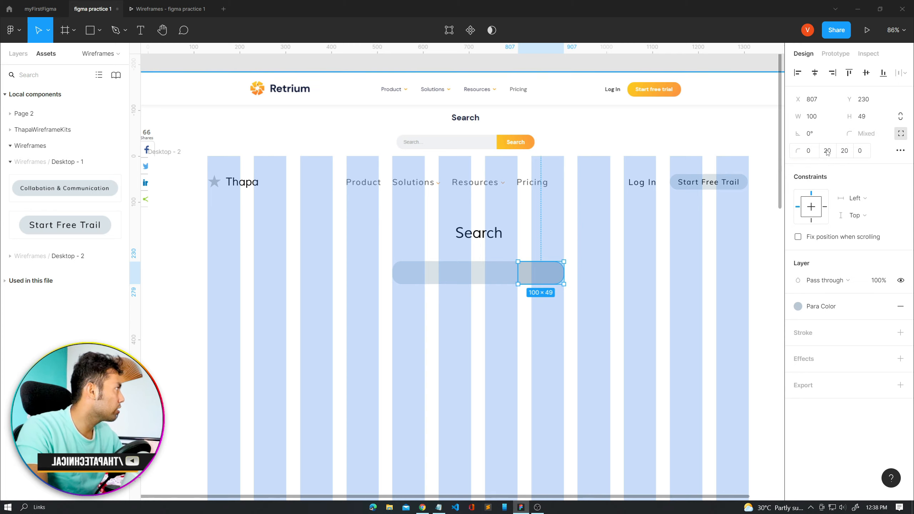
- Check the search bar in the running presentation and return to the design file
{"action": "left_click", "coordinate": [569, 341]}
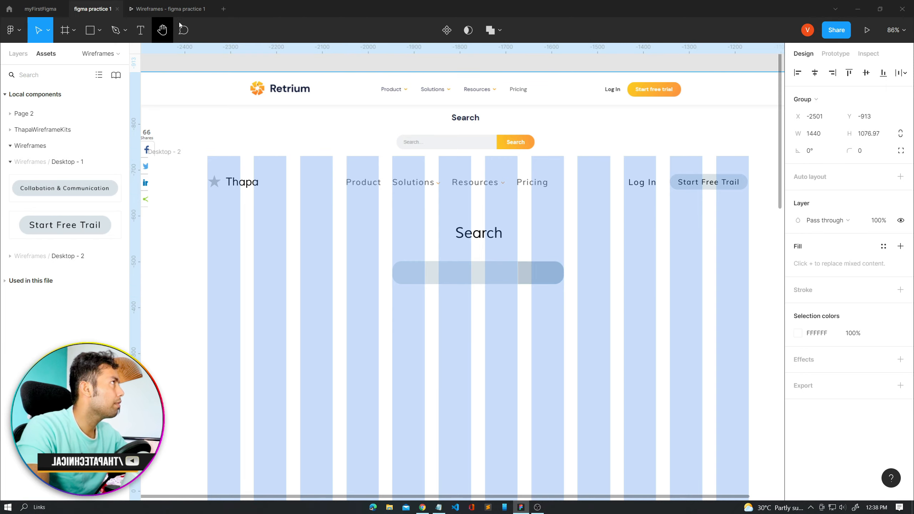
{"action": "left_click", "coordinate": [168, 9]}
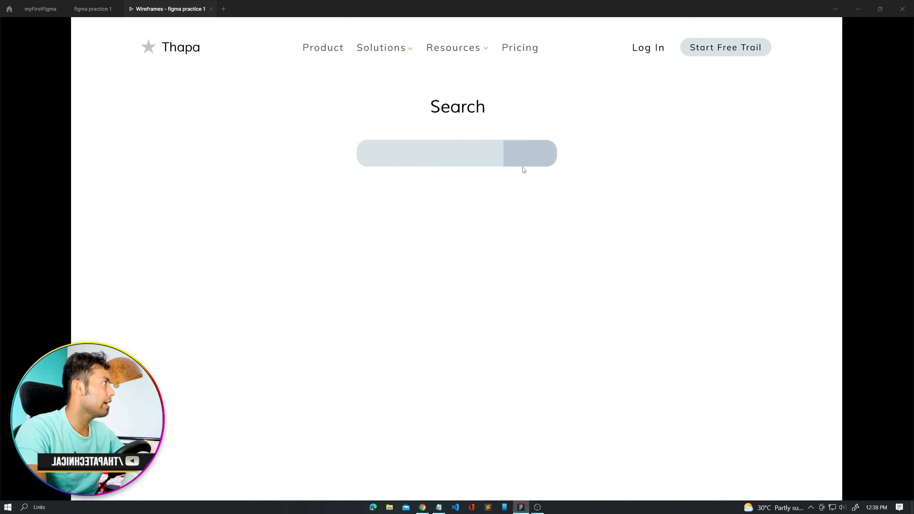
{"action": "left_click", "coordinate": [93, 8]}
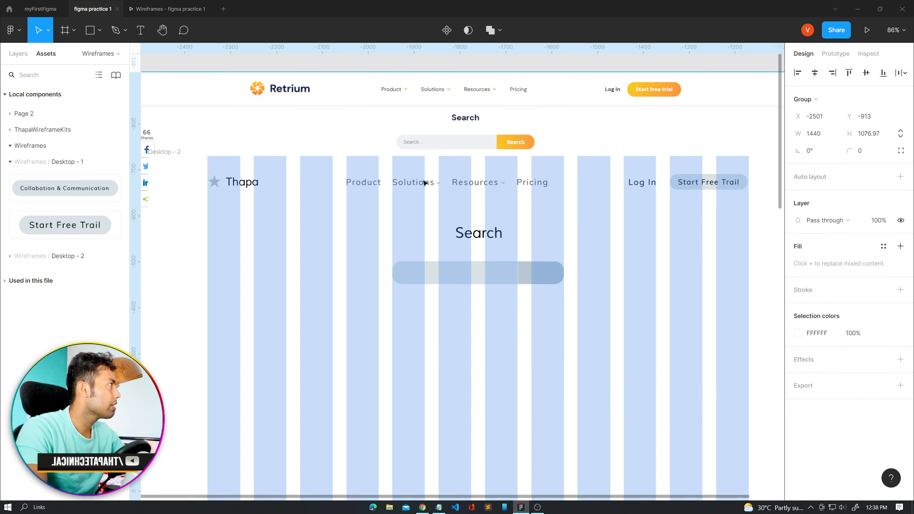
- Set the vertical spacing between the Search heading and the long bar to 30
{"action": "left_click", "coordinate": [479, 232]}
{"action": "left_click", "coordinate": [476, 272], "text": "shift"}
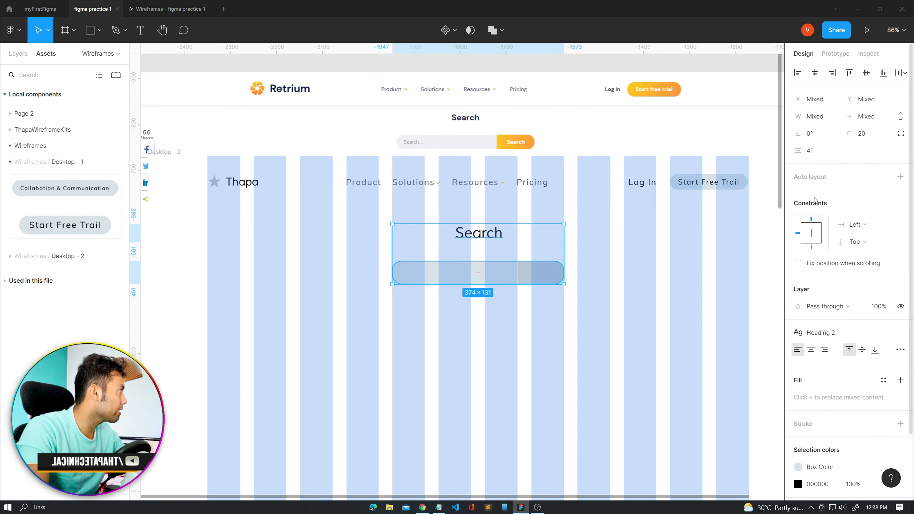
{"action": "left_click", "coordinate": [816, 152]}
{"action": "key", "text": "Return"}
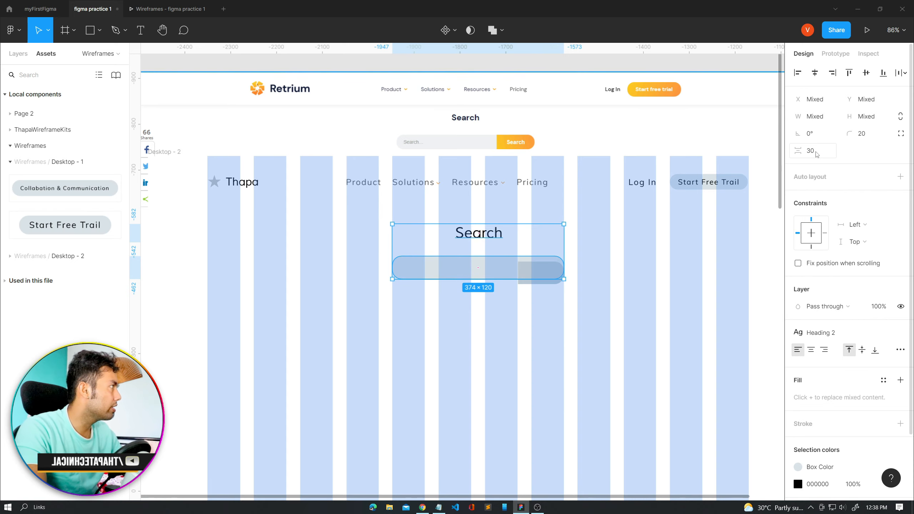
{"action": "left_click", "coordinate": [576, 271]}
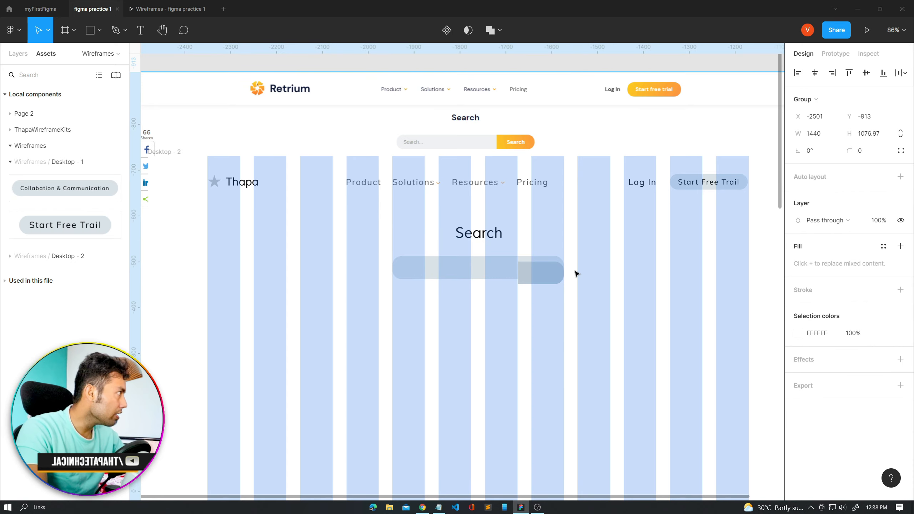
- Nudge the button rectangle up to Y 218 so it lines up with the search bar
{"action": "left_click", "coordinate": [555, 273]}
{"action": "scroll", "coordinate": [596, 273], "scroll_direction": "up", "scroll_amount": 4}
{"action": "key", "text": "Up"}
{"action": "key", "text": "Up"}
{"action": "key", "text": "Up"}
{"action": "key", "text": "Up"}
{"action": "key", "text": "Up"}
{"action": "key", "text": "Up"}
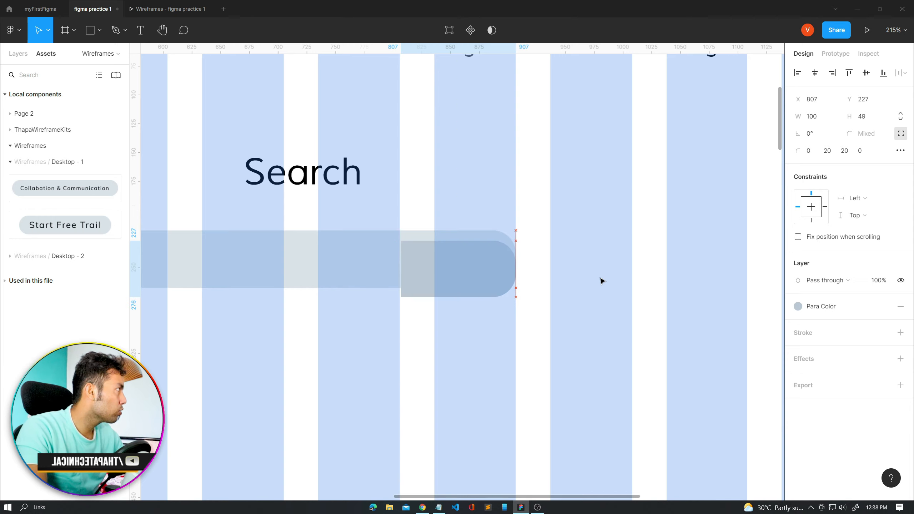
{"action": "key", "text": "Up"}
{"action": "key", "text": "Up"}
{"action": "key", "text": "Up"}
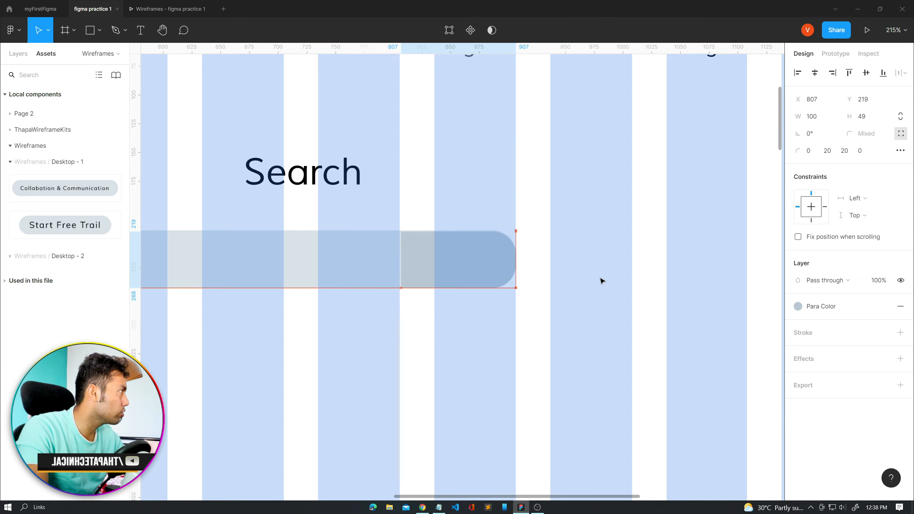
{"action": "scroll", "coordinate": [601, 281], "scroll_direction": "down", "scroll_amount": 1}
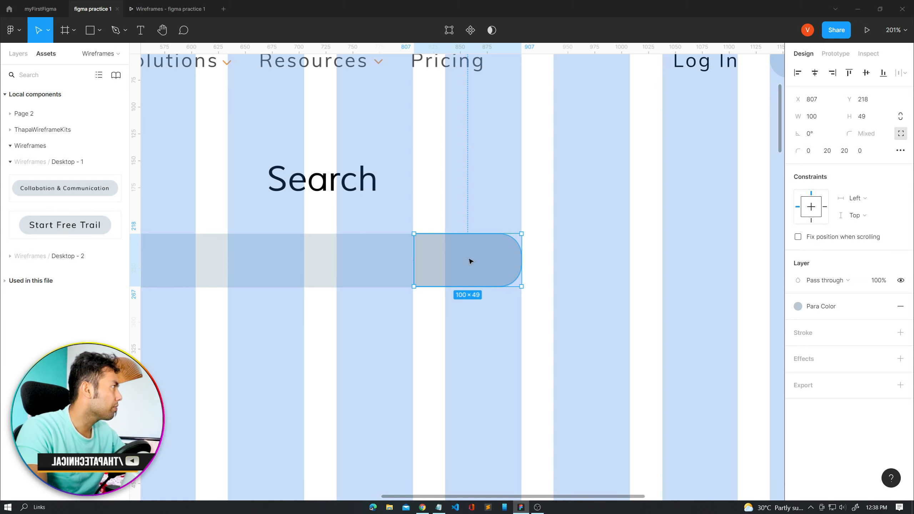
- Set the button rectangle's height to 50 and nudge it sideways to X 806
{"action": "left_click", "coordinate": [404, 261]}
{"action": "left_click", "coordinate": [451, 260]}
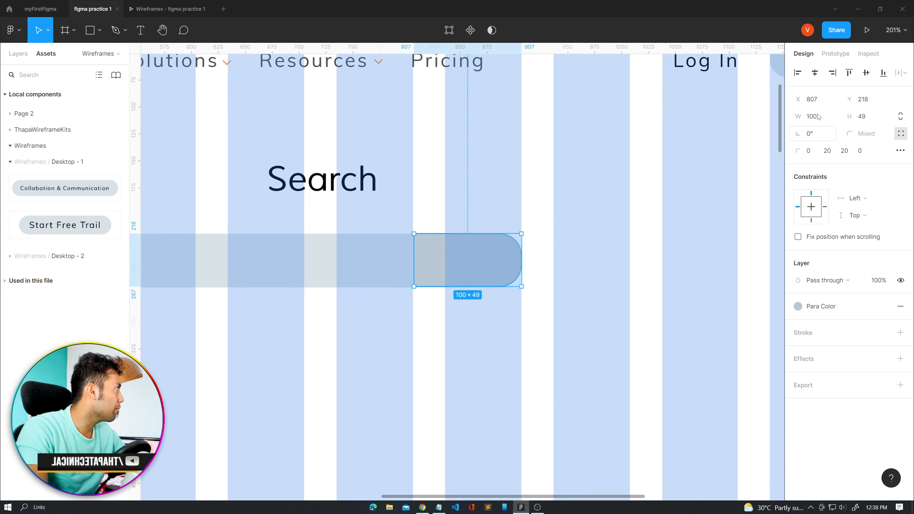
{"action": "left_click", "coordinate": [865, 117]}
{"action": "key", "text": "Return"}
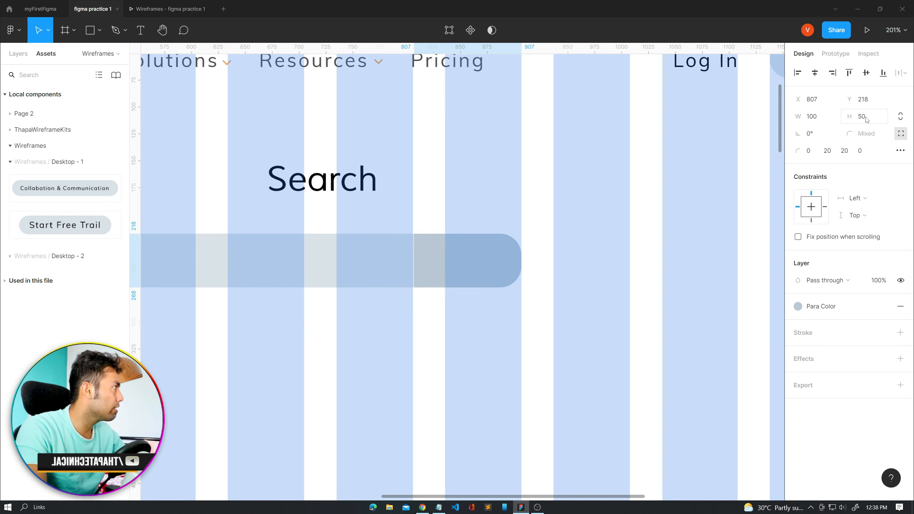
{"action": "key", "text": "Left"}
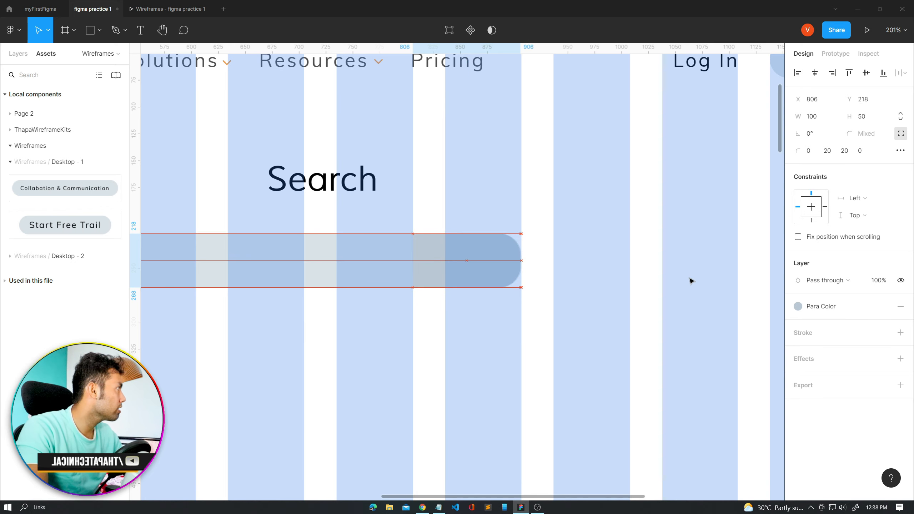
- Reduce the long search bar's height to 35
{"action": "scroll", "coordinate": [502, 312], "scroll_direction": "down", "scroll_amount": 1}
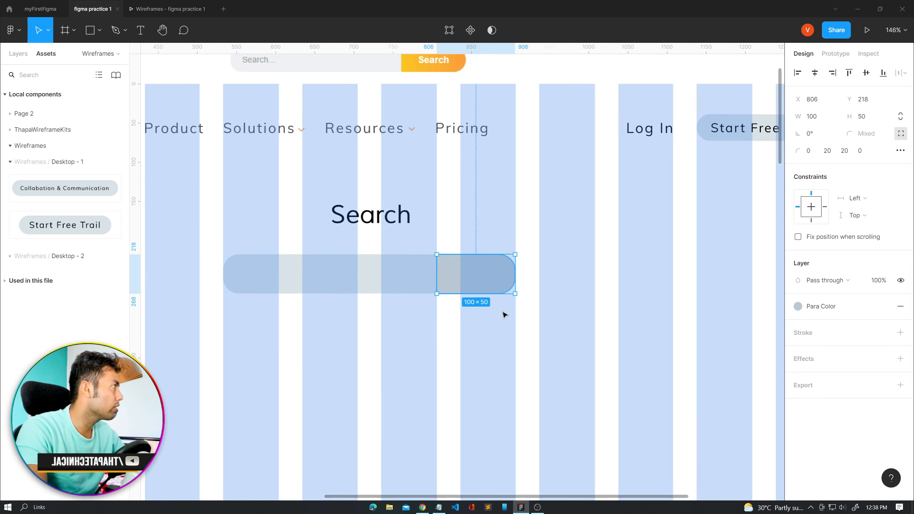
{"action": "left_click", "coordinate": [459, 333]}
{"action": "double_click", "coordinate": [455, 280]}
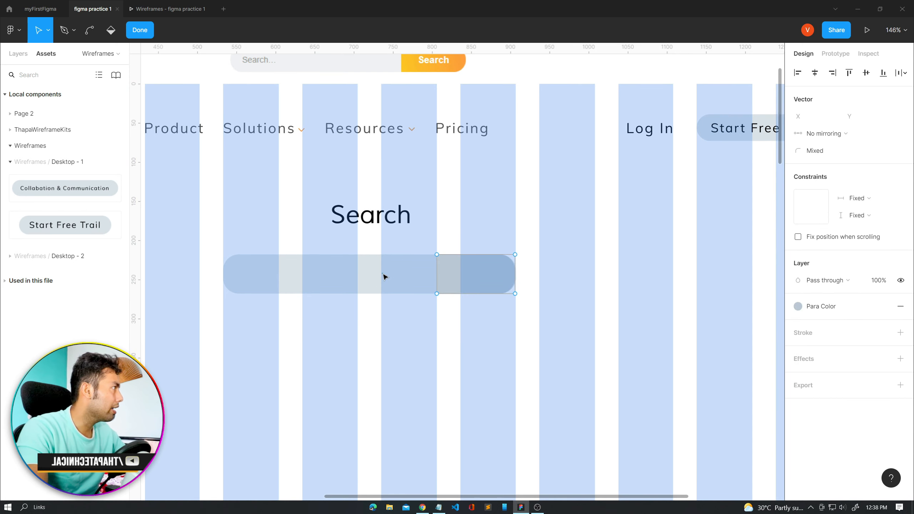
{"action": "key", "text": "Escape"}
{"action": "left_click", "coordinate": [407, 282]}
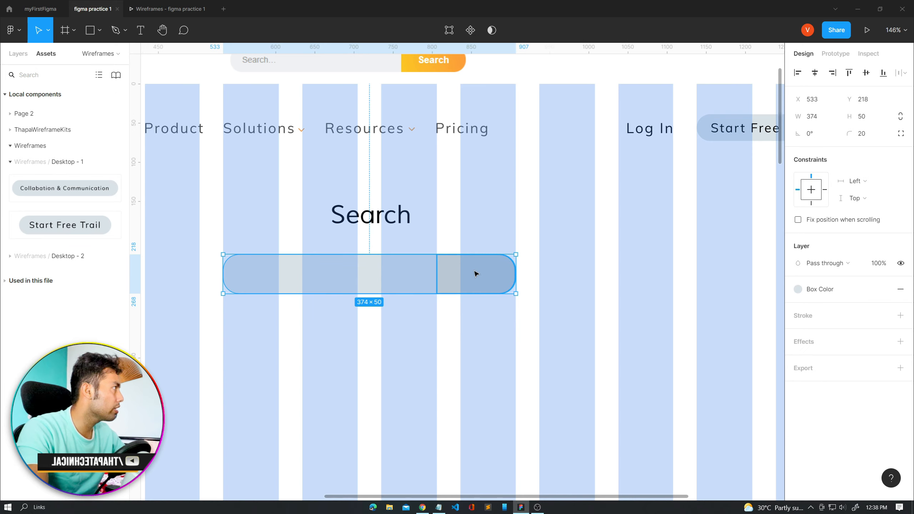
{"action": "left_click", "coordinate": [862, 116]}
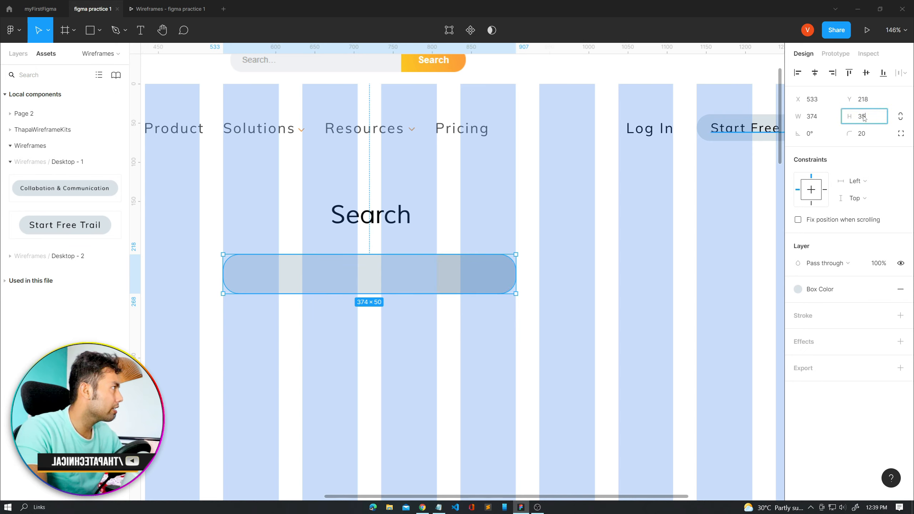
{"action": "key", "text": "Return"}
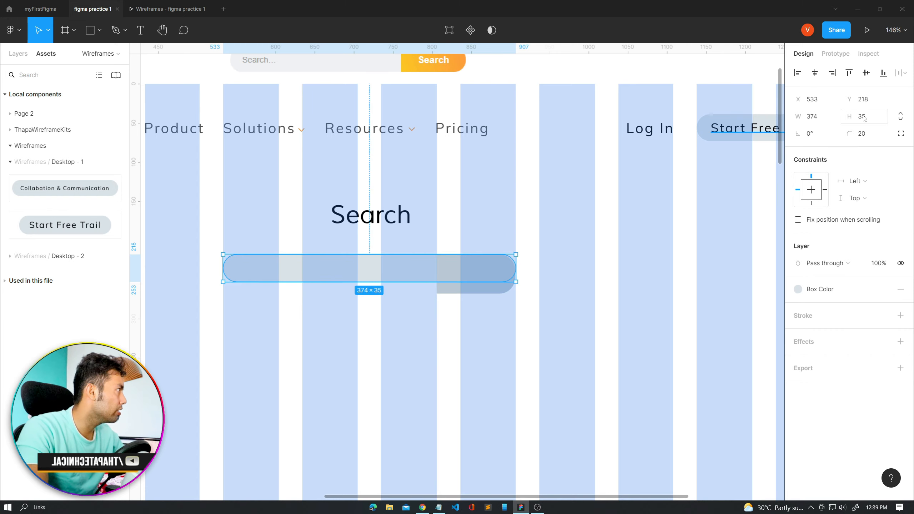
- Set the button rectangle's height to 35 to match the search bar
{"action": "left_click", "coordinate": [464, 292]}
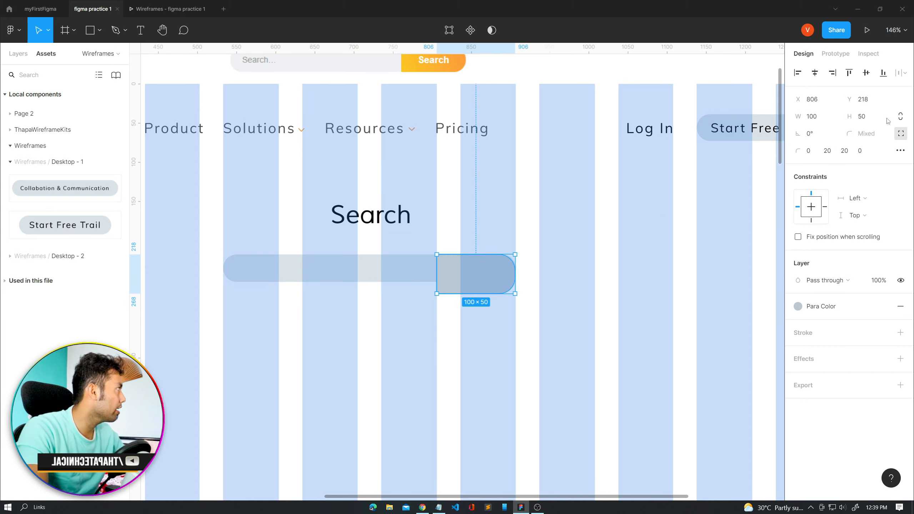
{"action": "left_click", "coordinate": [871, 119]}
{"action": "type", "text": "35"}
{"action": "key", "text": "Return"}
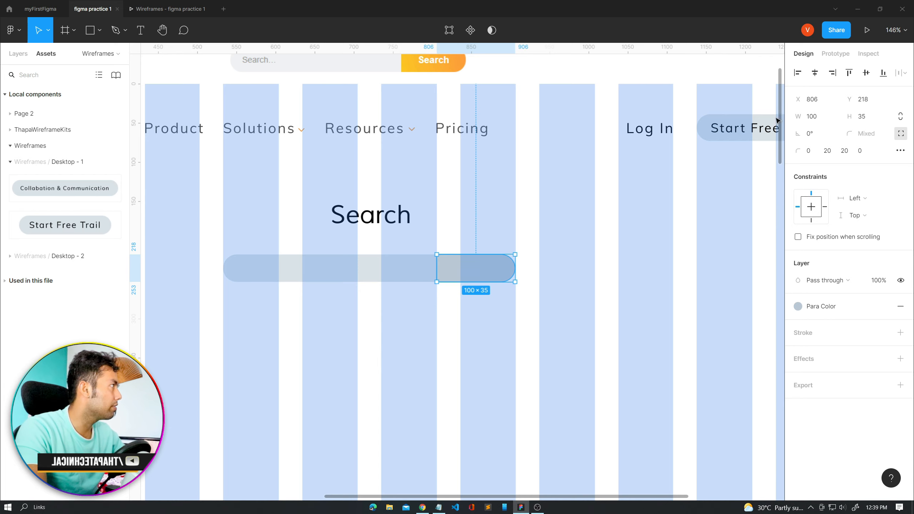
- Duplicate the Search heading and place the copy over the button rectangle at about X 804, Y 213
{"action": "left_click", "coordinate": [430, 351]}
{"action": "scroll", "coordinate": [431, 351], "scroll_direction": "up", "scroll_amount": 1}
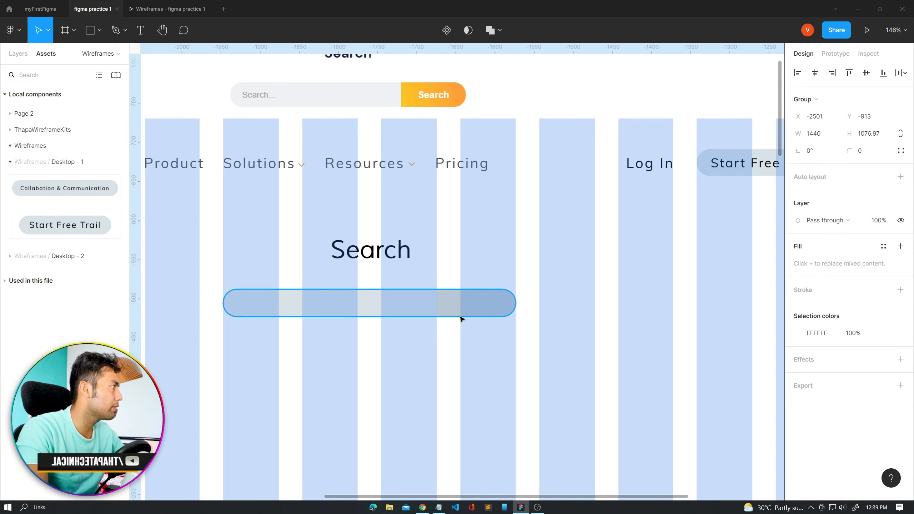
{"action": "left_click_drag", "start_coordinate": [368, 256], "coordinate": [441, 281]}
{"action": "key", "text": "ctrl+z"}
{"action": "left_click", "coordinate": [371, 253]}
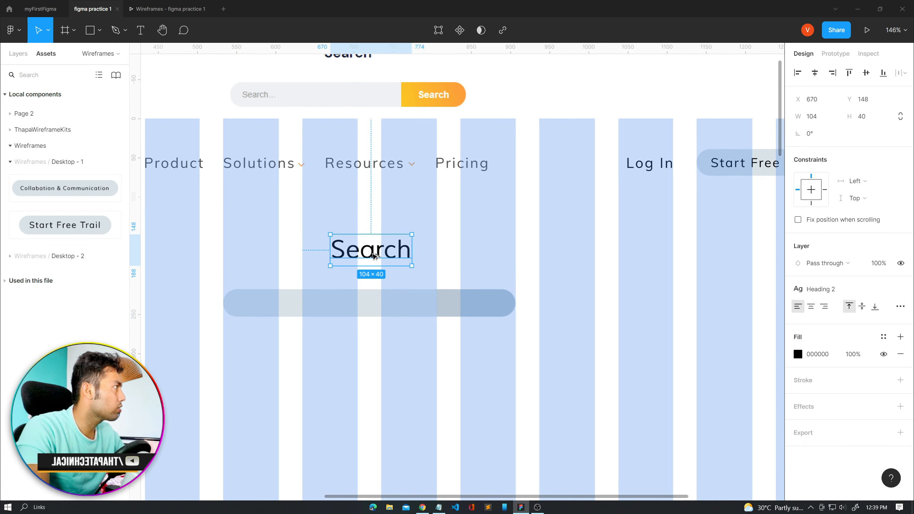
{"action": "left_click_drag", "start_coordinate": [375, 254], "coordinate": [479, 306]}
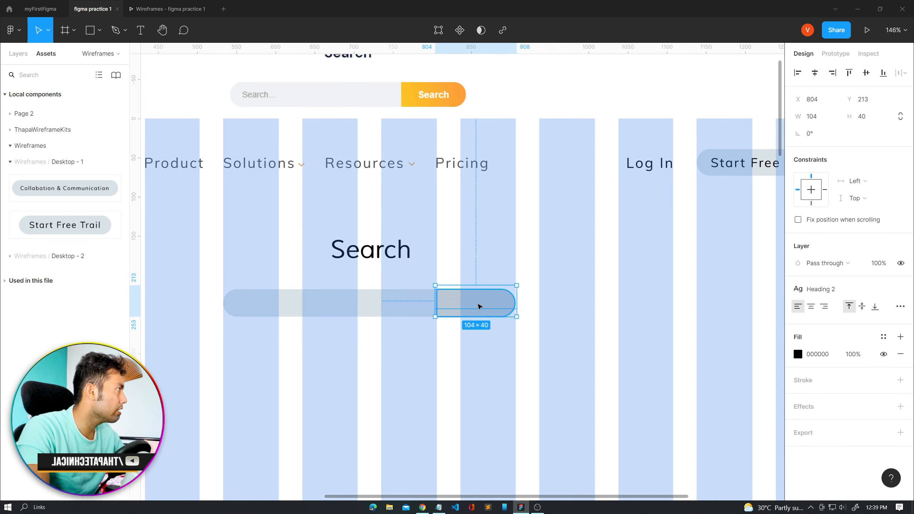
- Move the lowest Search text layer above Rectangle 10 in the Desktop - 2 layer order
{"action": "left_click", "coordinate": [21, 54]}
{"action": "left_click", "coordinate": [52, 203]}
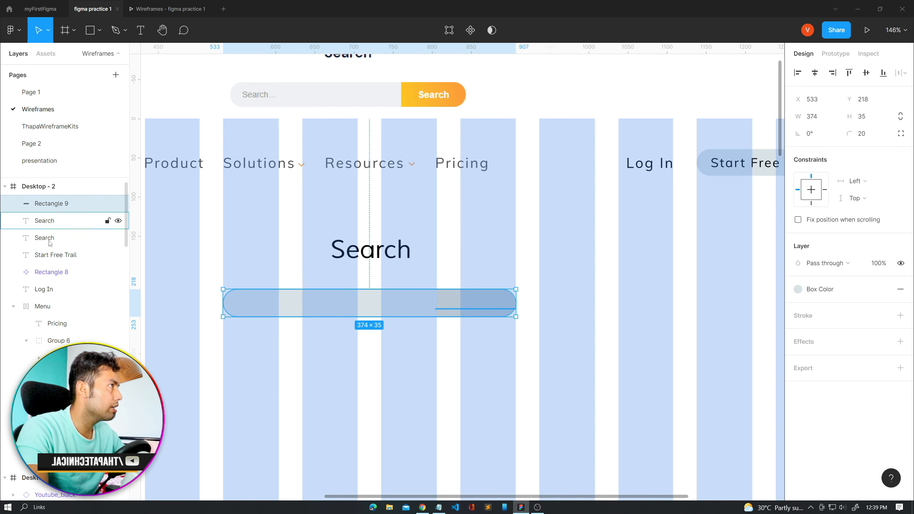
{"action": "left_click", "coordinate": [467, 309]}
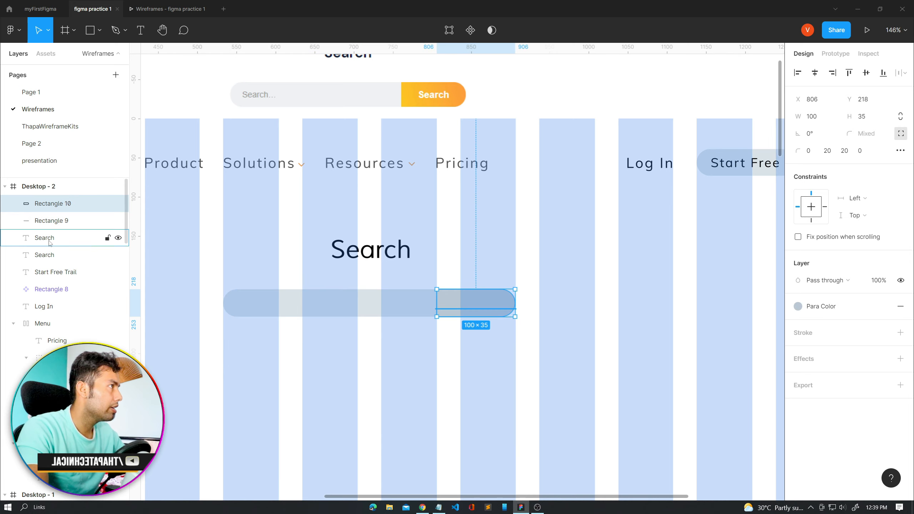
{"action": "left_click_drag", "start_coordinate": [46, 256], "coordinate": [46, 199]}
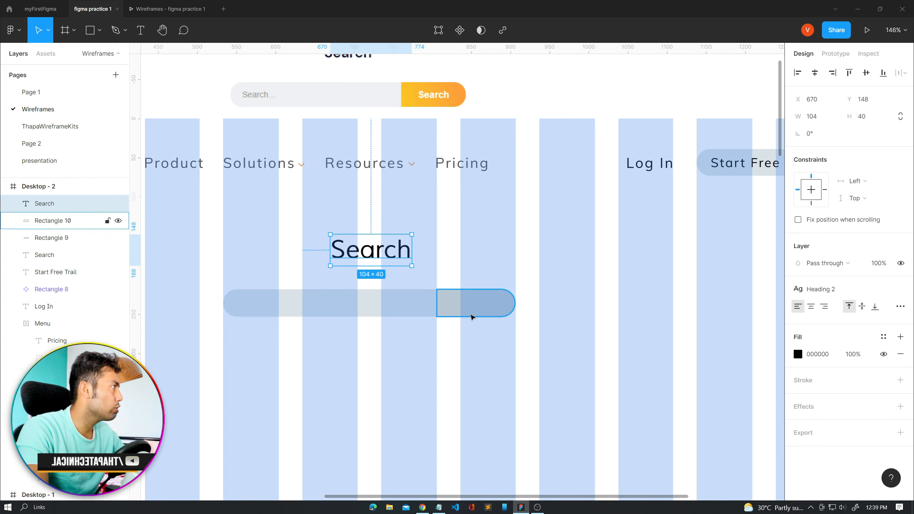
- Add a text reading "search" just above the button rectangle and set its resizing to auto width
{"action": "key", "text": "Escape"}
{"action": "key", "text": "t"}
{"action": "left_click_drag", "start_coordinate": [465, 258], "coordinate": [515, 267]}
{"action": "type", "text": "sera"}
{"action": "key", "text": "BackSpace"}
{"action": "key", "text": "BackSpace"}
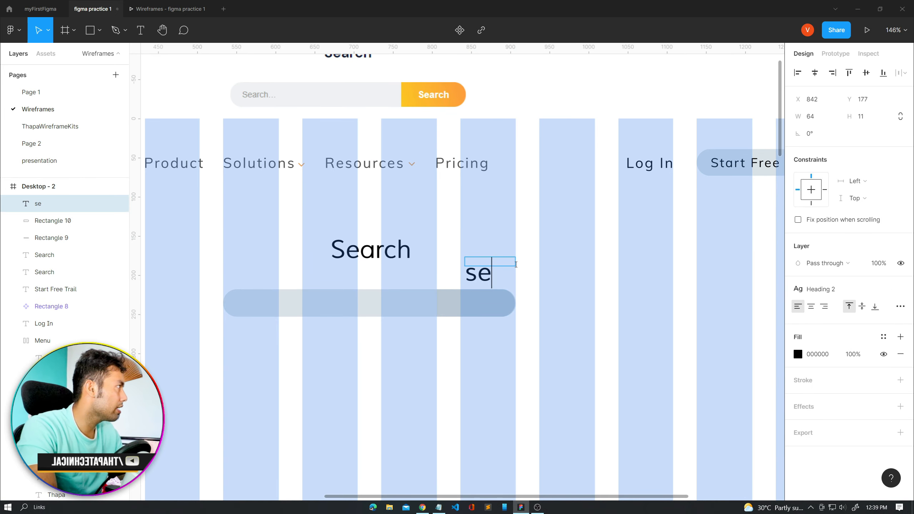
{"action": "type", "text": "arch"}
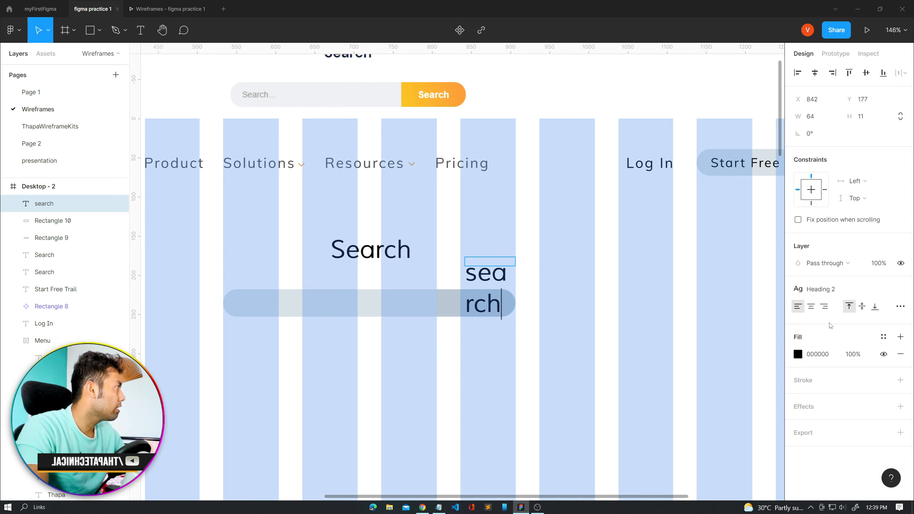
{"action": "left_click", "coordinate": [905, 309]}
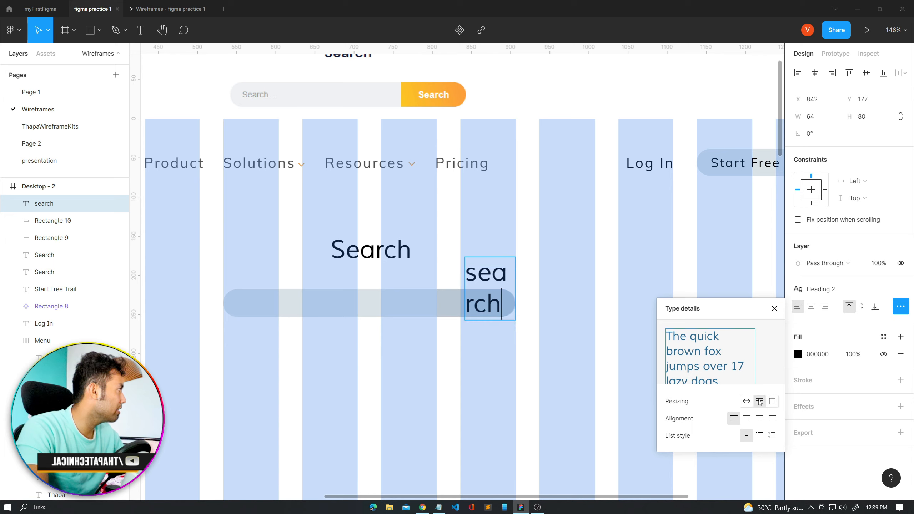
{"action": "left_click", "coordinate": [736, 401]}
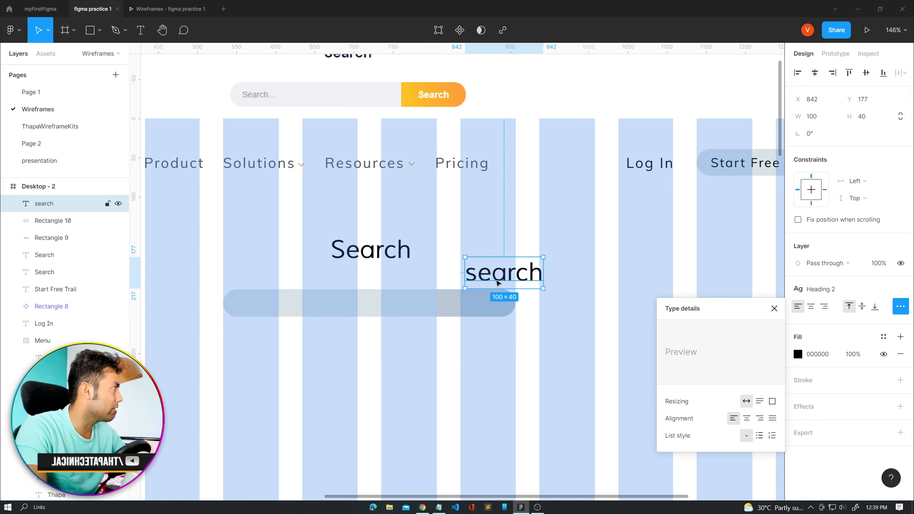
- Detach the new search label from the Heading 2 style and set its font size to 14
{"action": "double_click", "coordinate": [504, 273]}
{"action": "left_click", "coordinate": [895, 291]}
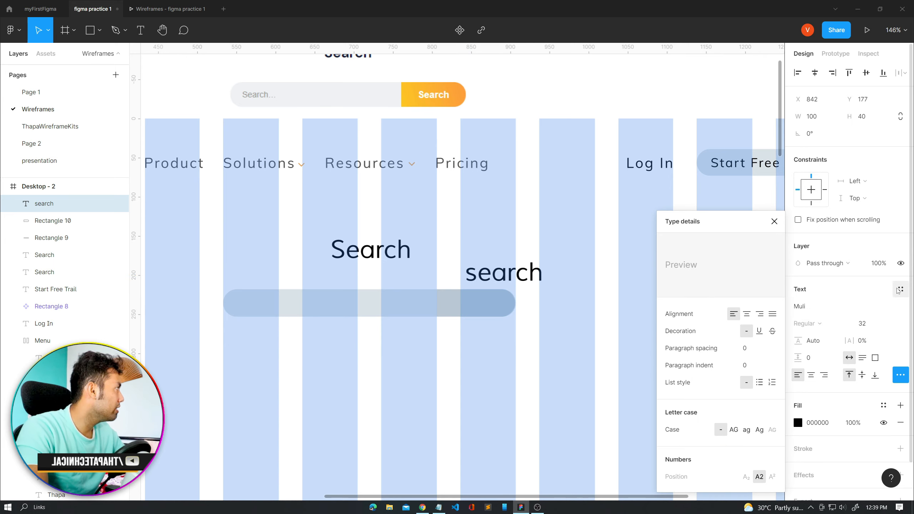
{"action": "left_click", "coordinate": [867, 324]}
{"action": "type", "text": "1"}
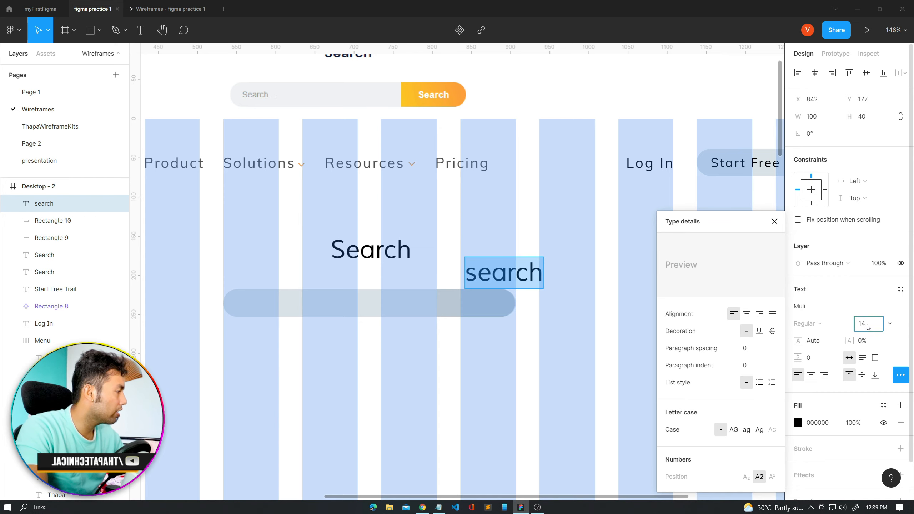
{"action": "type", "text": "4"}
{"action": "key", "text": "Return"}
- Move the small search label onto the button rectangle, to about X 828, Y 226
{"action": "left_click", "coordinate": [481, 261]}
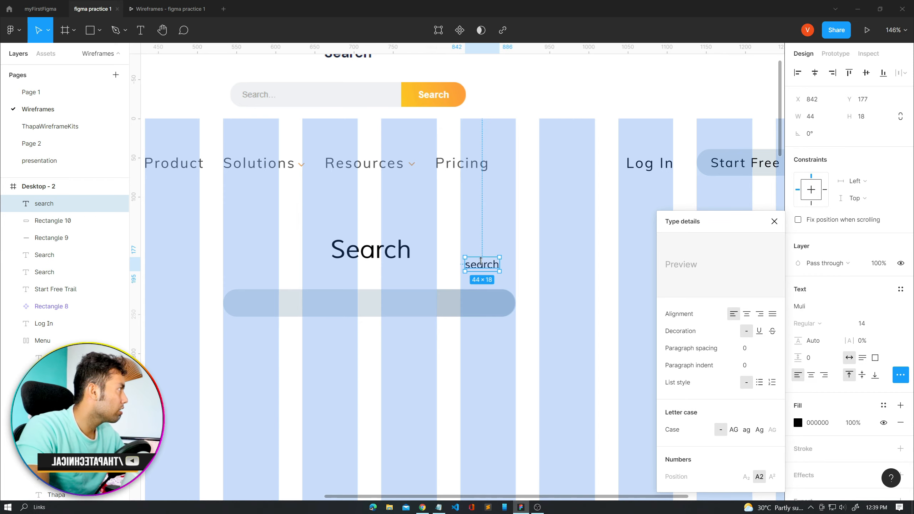
{"action": "left_click", "coordinate": [524, 272]}
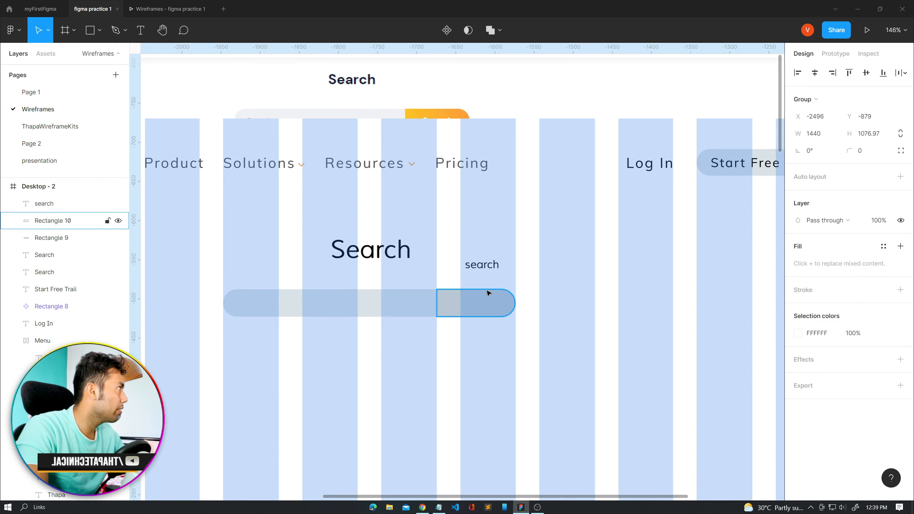
{"action": "left_click", "coordinate": [487, 268]}
{"action": "left_click_drag", "start_coordinate": [480, 268], "coordinate": [478, 305]}
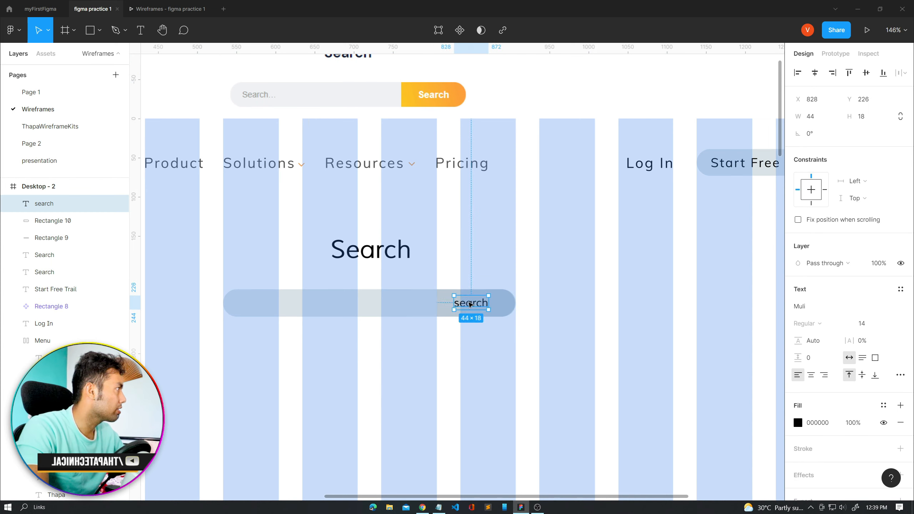
- Capitalise the button label to read "Search" and centre it on the button rectangle
{"action": "double_click", "coordinate": [471, 303]}
{"action": "left_click", "coordinate": [460, 303]}
{"action": "key", "text": "BackSpace"}
{"action": "type", "text": "S"}
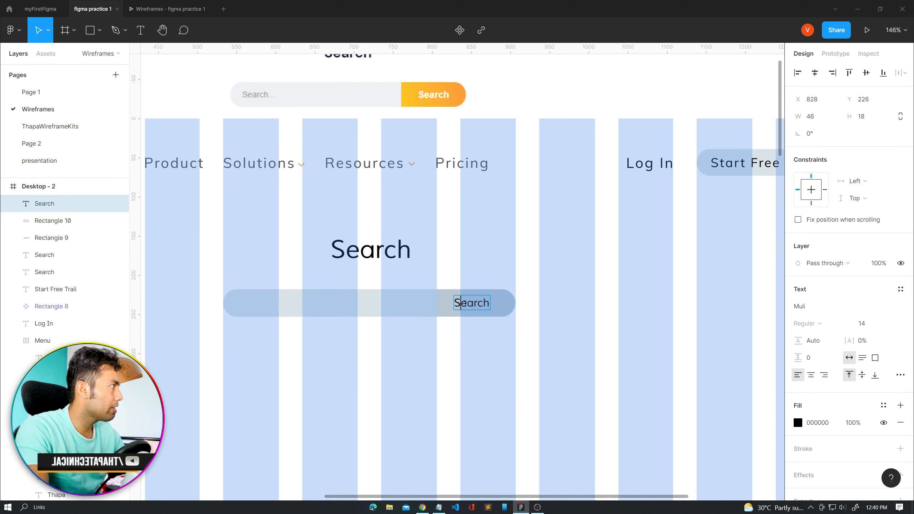
{"action": "key", "text": "Escape"}
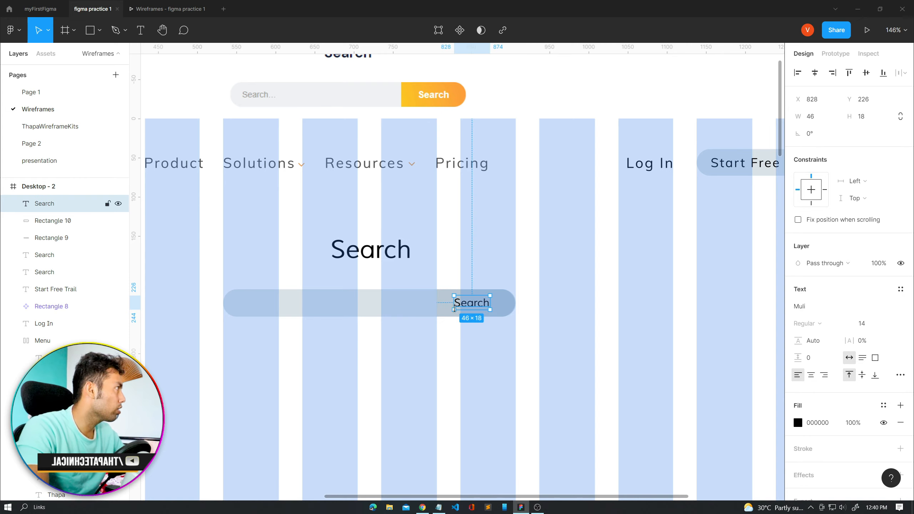
{"action": "left_click", "coordinate": [497, 312], "text": "shift"}
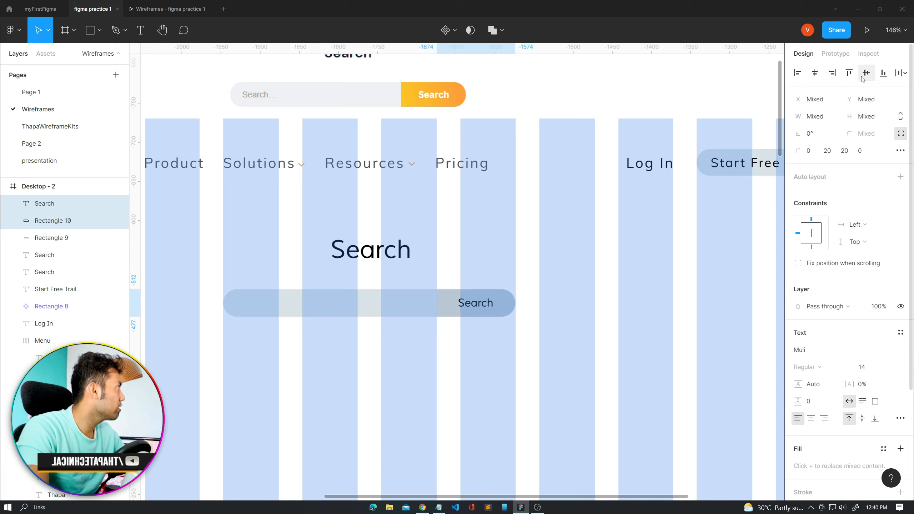
- Fill the button rectangle with the orange style from the team colors
{"action": "left_click", "coordinate": [450, 313], "text": "shift"}
{"action": "left_click", "coordinate": [807, 306]}
{"action": "scroll", "coordinate": [847, 472], "scroll_direction": "down", "scroll_amount": 3}
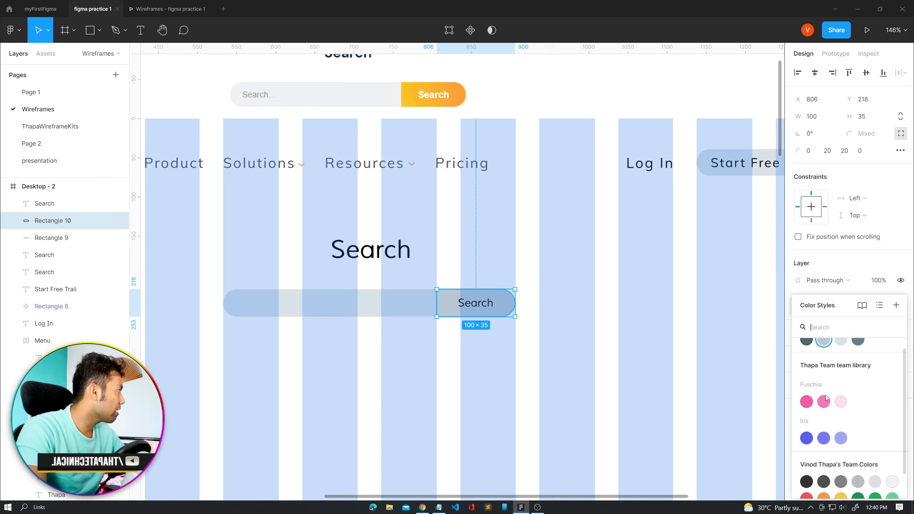
{"action": "left_click", "coordinate": [844, 470]}
{"action": "left_click", "coordinate": [553, 327]}
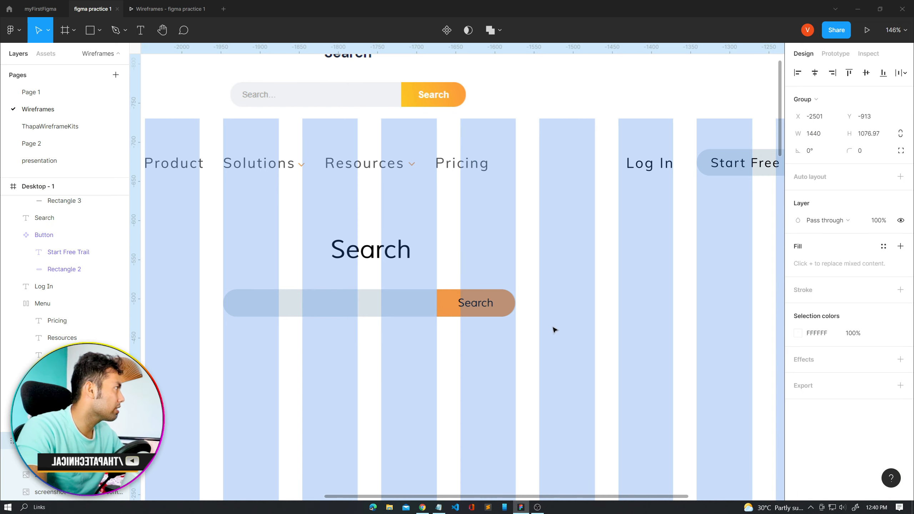
- Change the button's Search label fill to white
{"action": "left_click", "coordinate": [479, 304]}
{"action": "left_click", "coordinate": [797, 422]}
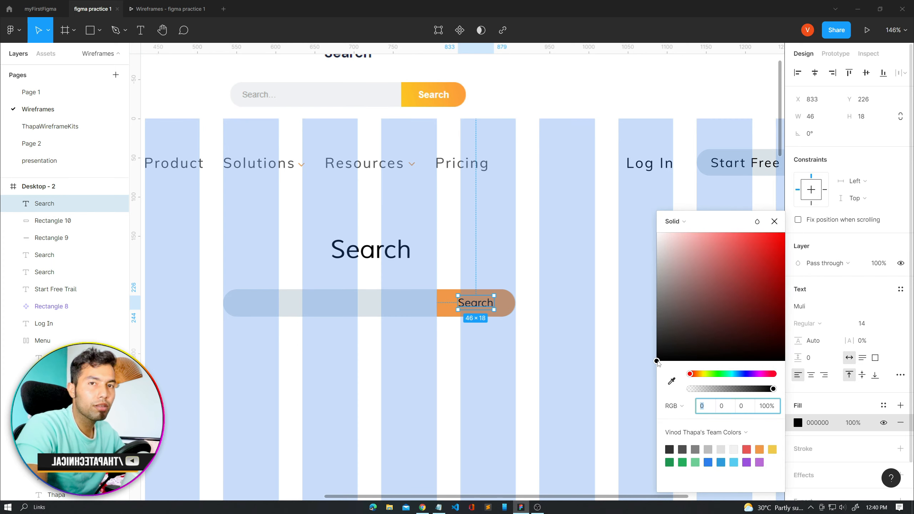
{"action": "left_click_drag", "start_coordinate": [657, 362], "coordinate": [633, 259]}
{"action": "left_click", "coordinate": [559, 331]}
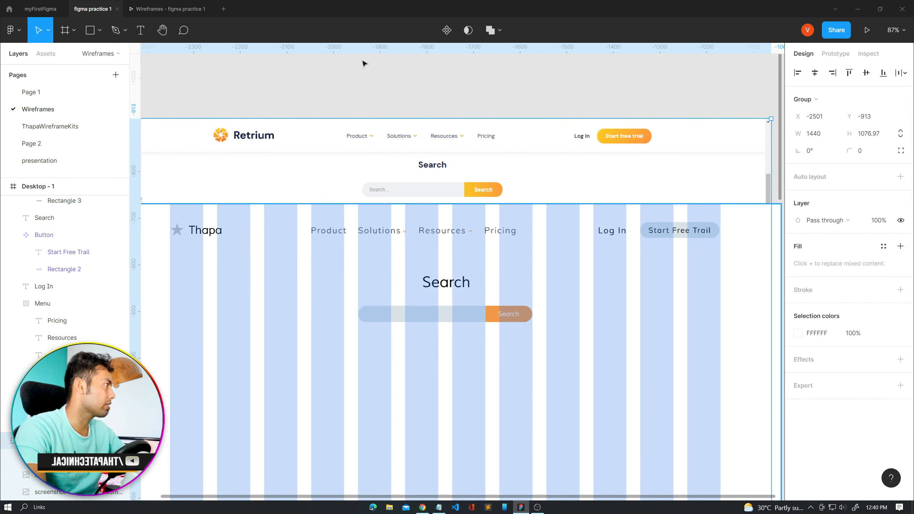
- Check the finished search bar and orange button in the running presentation and return to the design file
{"action": "left_click", "coordinate": [169, 8]}
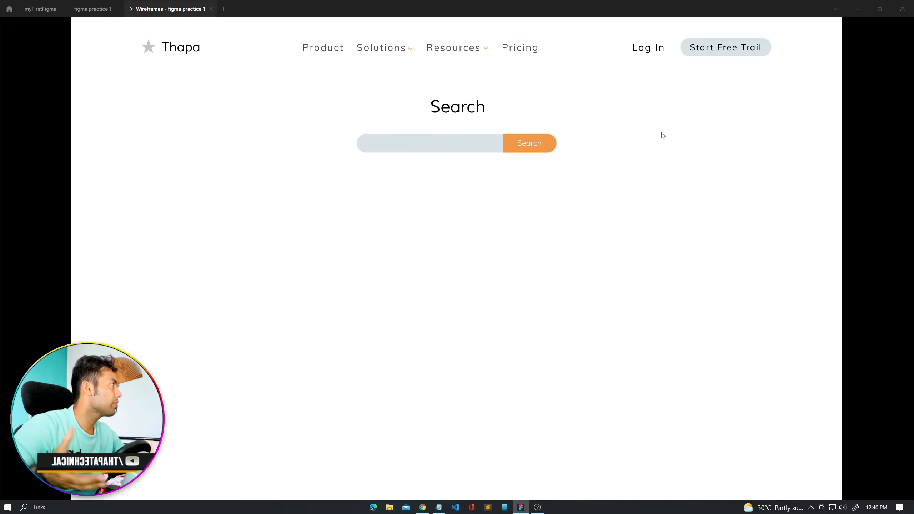
{"action": "left_click", "coordinate": [93, 8]}
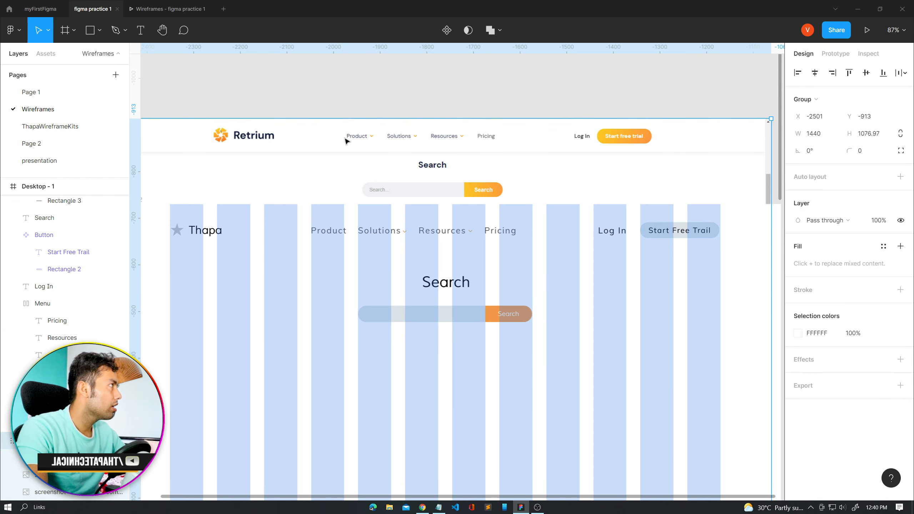
- Move the Retrium reference group up to X -2480, Y -1017 to expose the section below its search bar
{"action": "left_click_drag", "start_coordinate": [232, 156], "coordinate": [242, 108]}
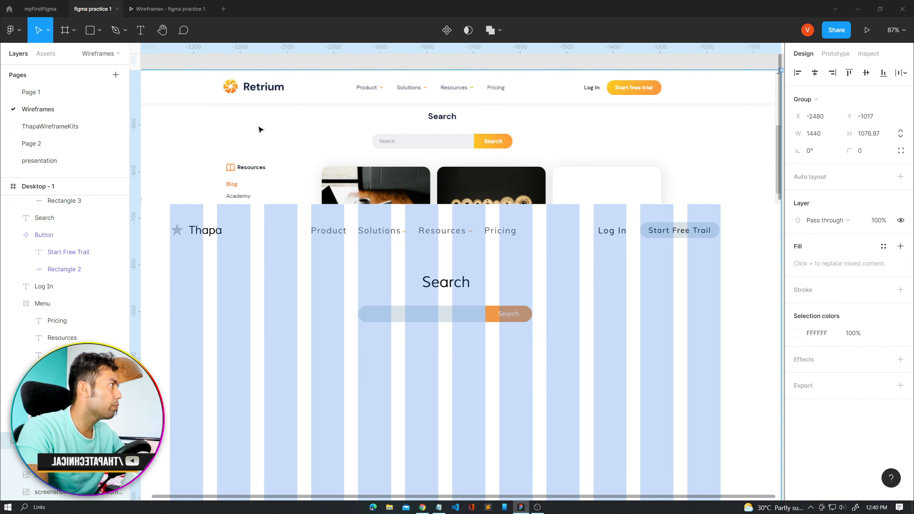
- Move the Retrium reference group up to X -2480, Y -1388 to expose its Resources sidebar and article cards
{"action": "left_click_drag", "start_coordinate": [245, 166], "coordinate": [238, 77]}
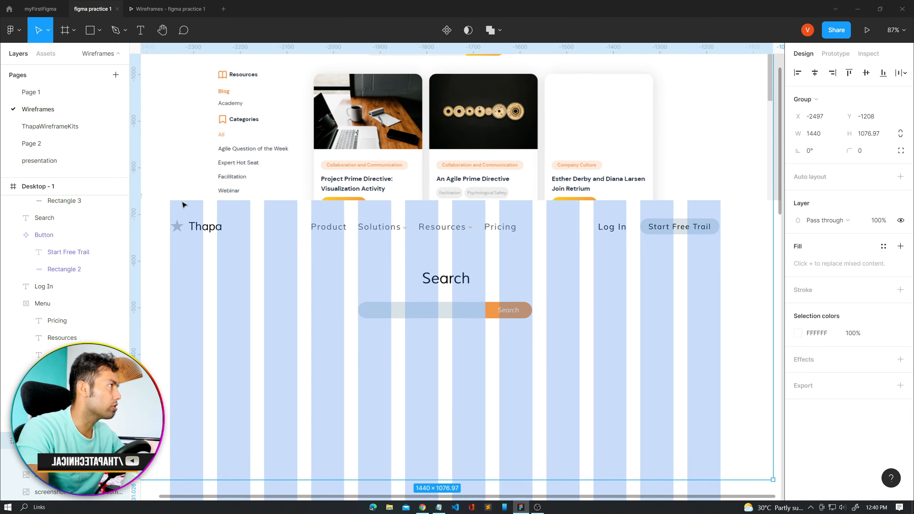
{"action": "left_click", "coordinate": [53, 187]}
{"action": "scroll", "coordinate": [412, 243], "scroll_direction": "up", "scroll_amount": 3}
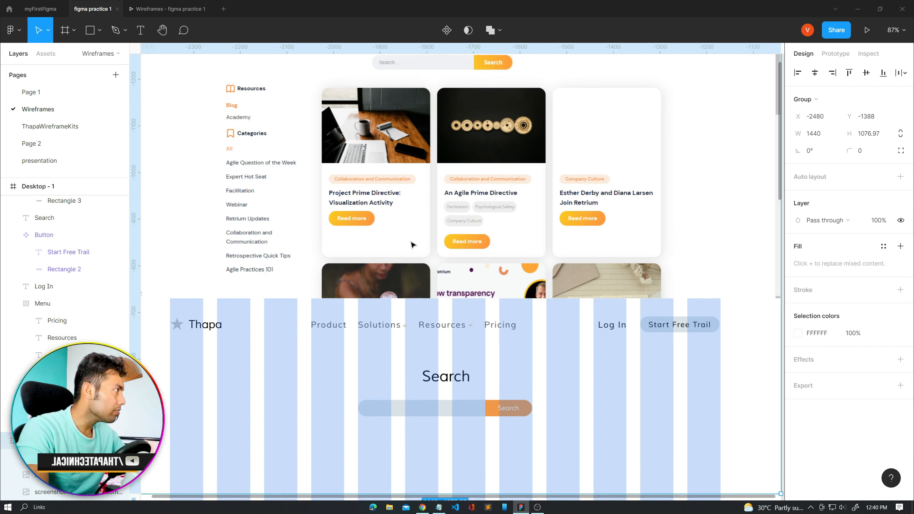
{"action": "scroll", "coordinate": [413, 254], "scroll_direction": "down", "scroll_amount": 1}
{"action": "scroll", "coordinate": [381, 325], "scroll_direction": "down", "scroll_amount": 5}
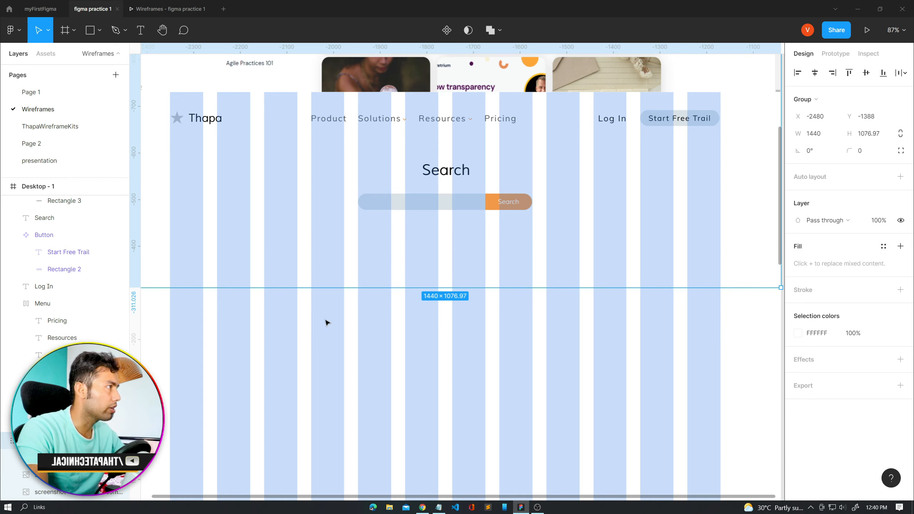
{"action": "key", "text": "r"}
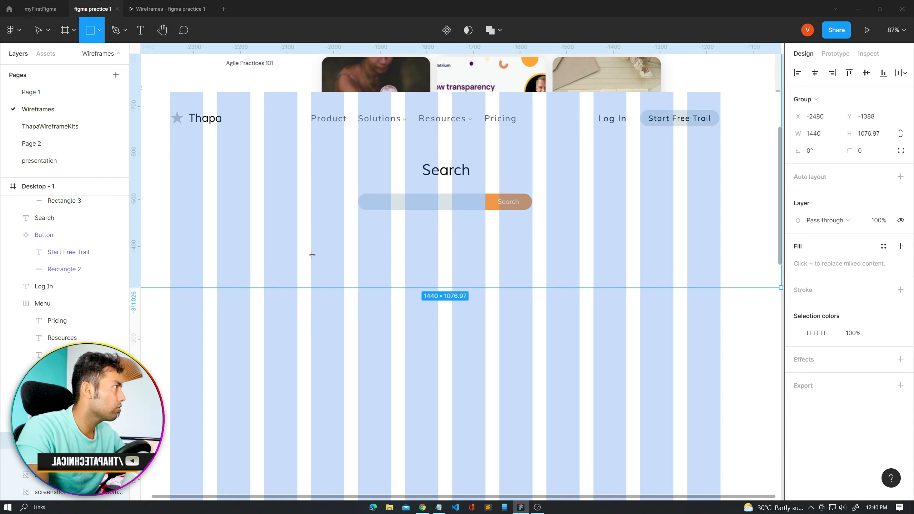
{"action": "left_click_drag", "start_coordinate": [312, 255], "coordinate": [331, 309]}
{"action": "key", "text": "Delete"}
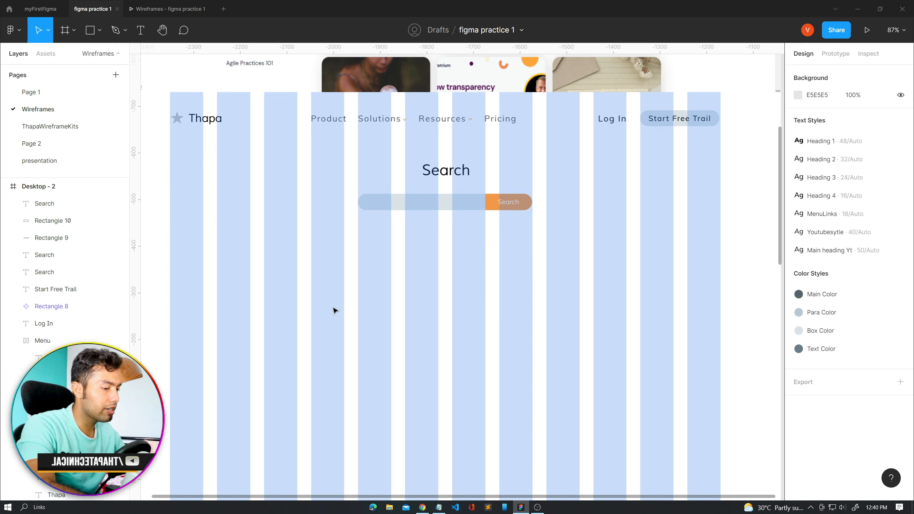
- Draw a 272-wide card frame at X 433, Y 334 below the search bar and set its height to 450
{"action": "key", "text": "f"}
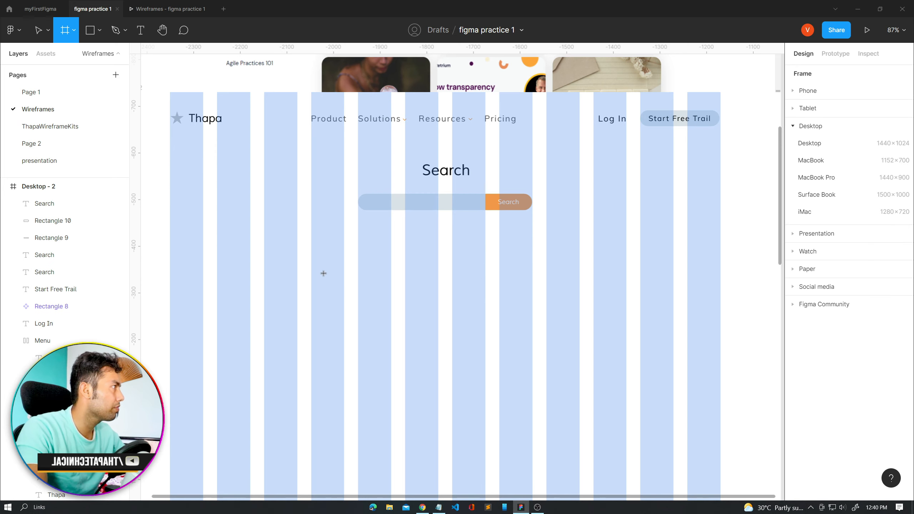
{"action": "left_click_drag", "start_coordinate": [311, 248], "coordinate": [439, 403]}
{"action": "left_click", "coordinate": [870, 134]}
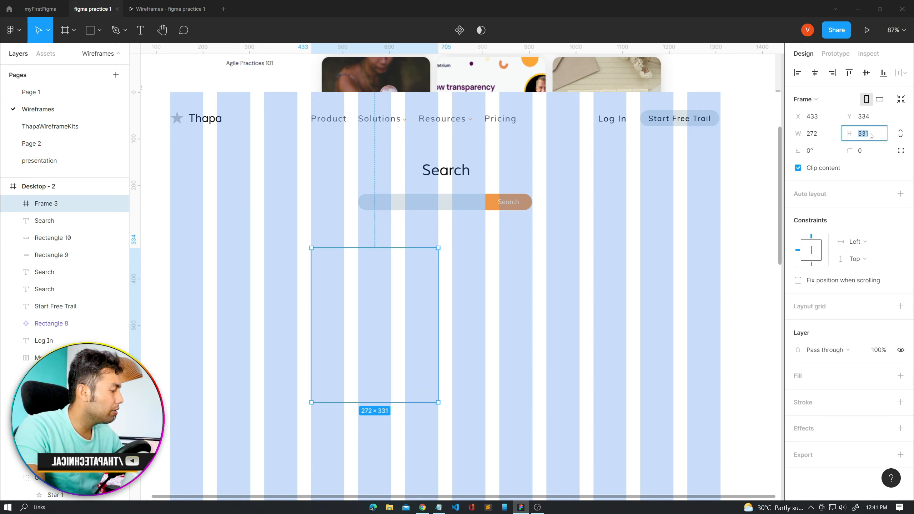
{"action": "key", "text": "Return"}
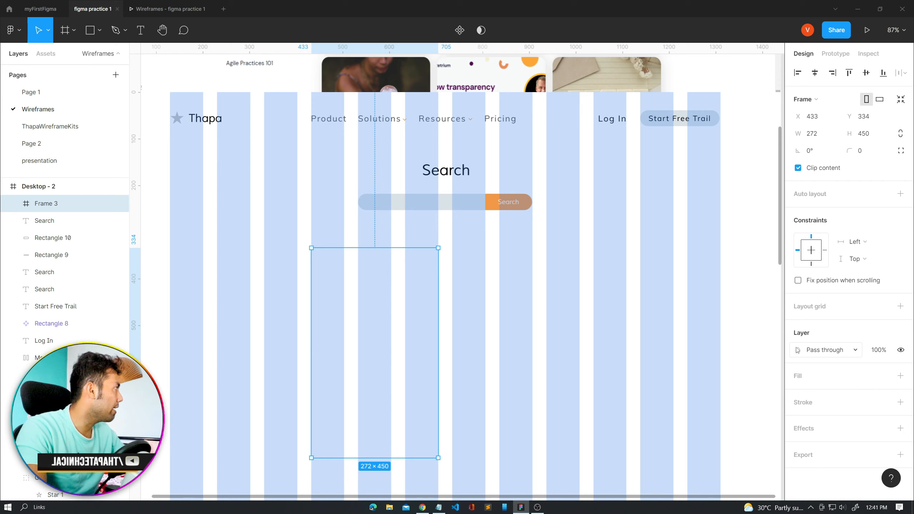
- Fill the card frame with the Para Color style and check it in the running presentation
{"action": "left_click", "coordinate": [884, 376]}
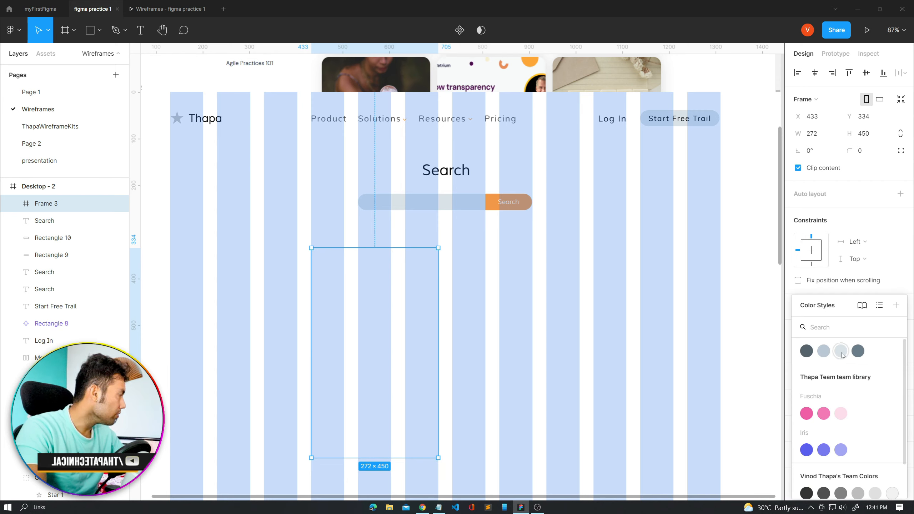
{"action": "left_click", "coordinate": [824, 355]}
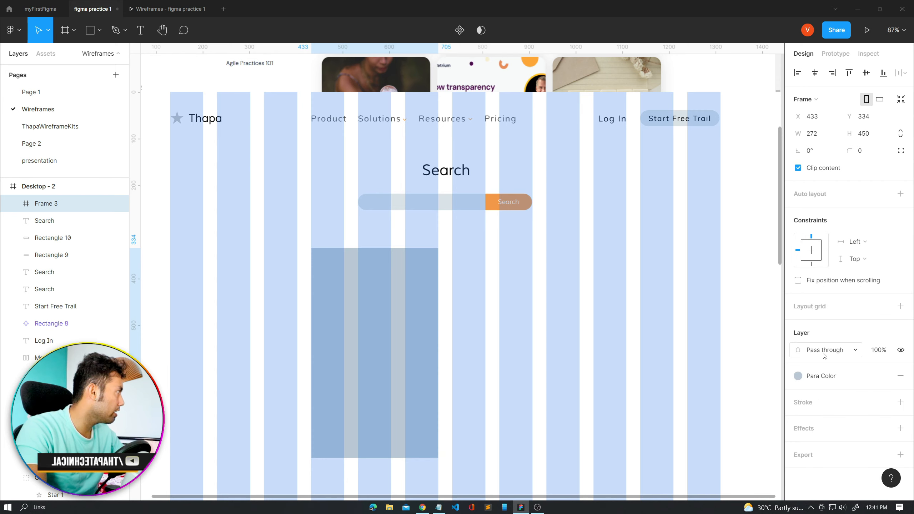
{"action": "left_click", "coordinate": [525, 347]}
{"action": "left_click", "coordinate": [187, 9]}
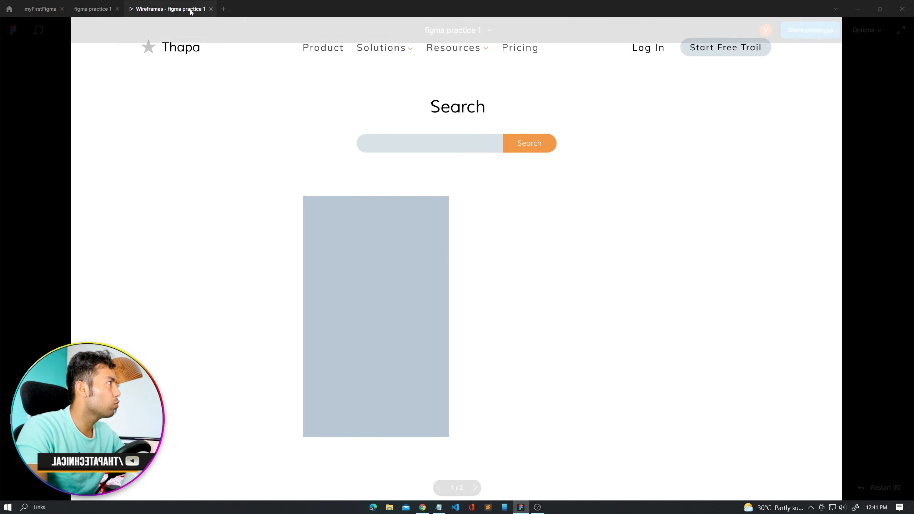
- In the figma practice 1 design, add the Image component to the card's upper part and resize it to 272 × 204
{"action": "left_click", "coordinate": [90, 11]}
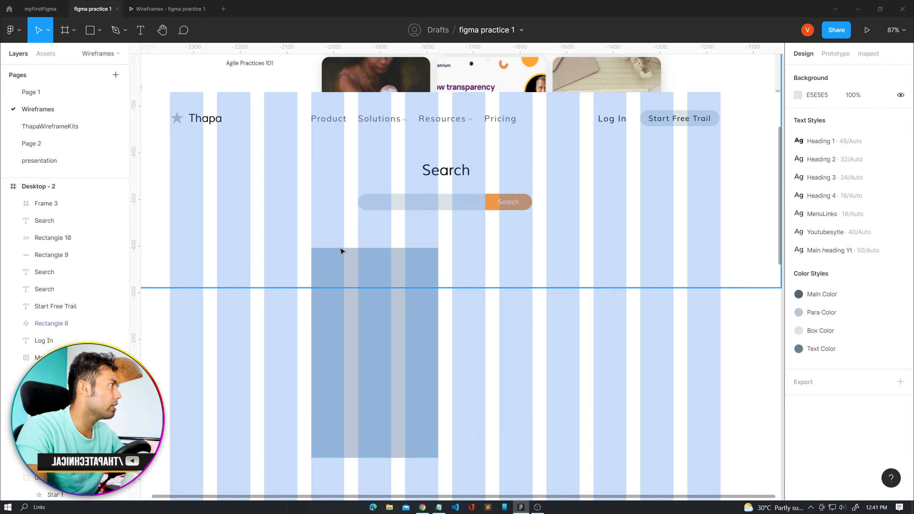
{"action": "left_click", "coordinate": [46, 54]}
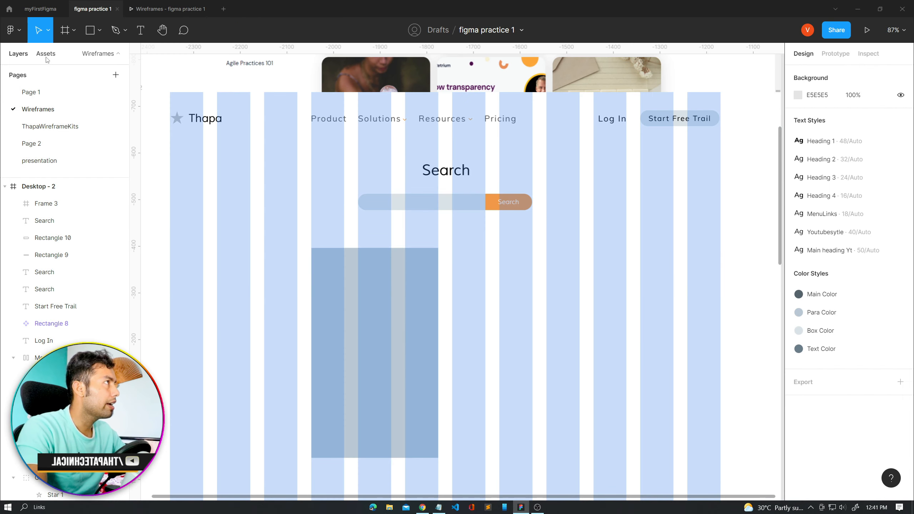
{"action": "type", "text": "image"}
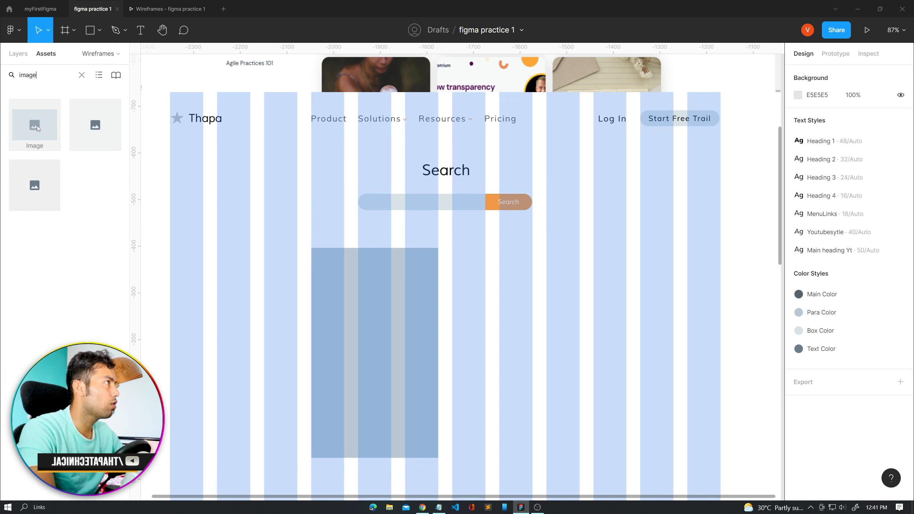
{"action": "left_click_drag", "start_coordinate": [37, 126], "coordinate": [367, 300]}
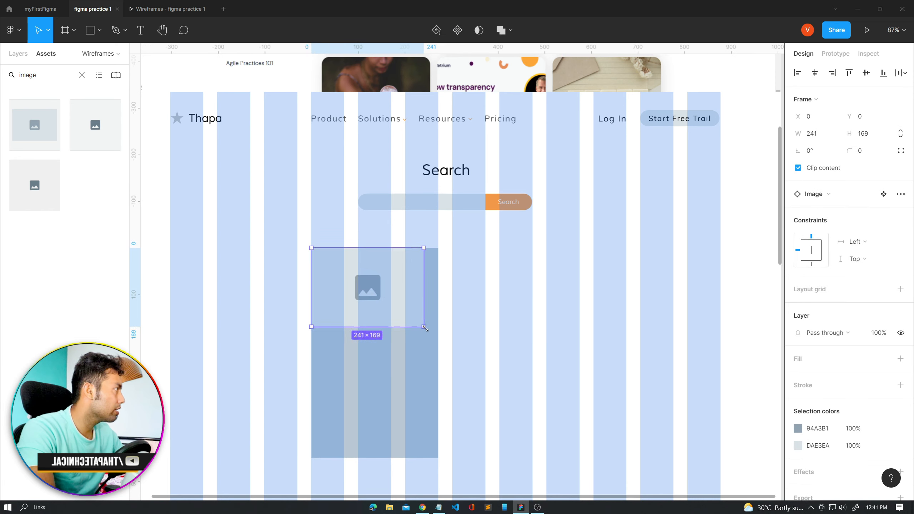
{"action": "left_click_drag", "start_coordinate": [423, 327], "coordinate": [437, 342]}
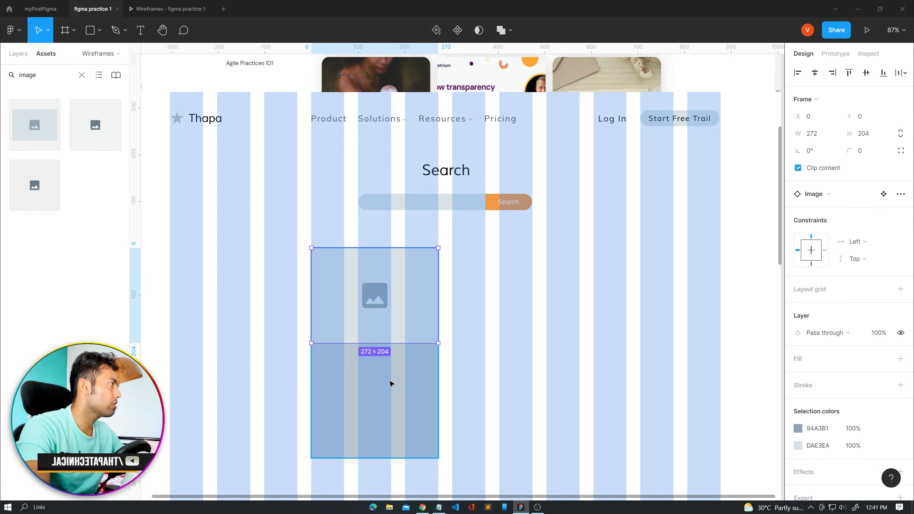
- Set the card frame's corner radius to 20 and check the card in the prototype preview
{"action": "left_click", "coordinate": [392, 383]}
{"action": "left_click", "coordinate": [862, 151]}
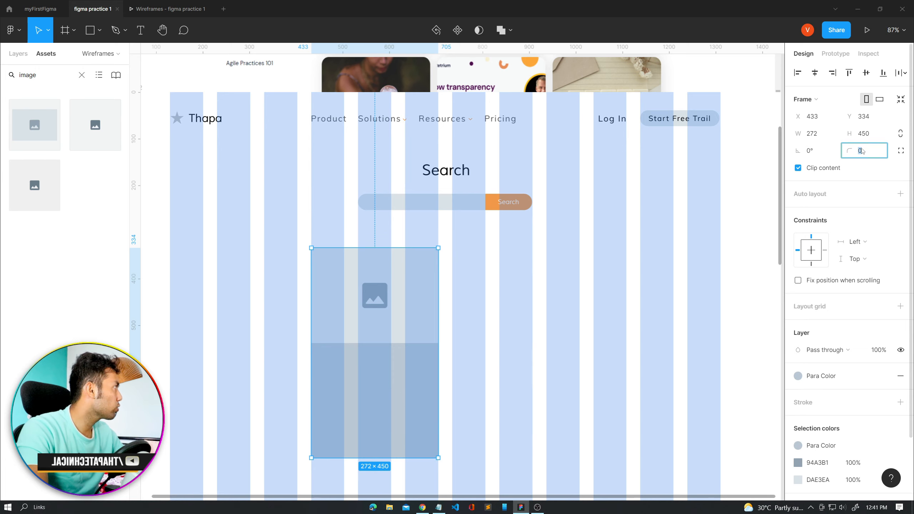
{"action": "key", "text": "Return"}
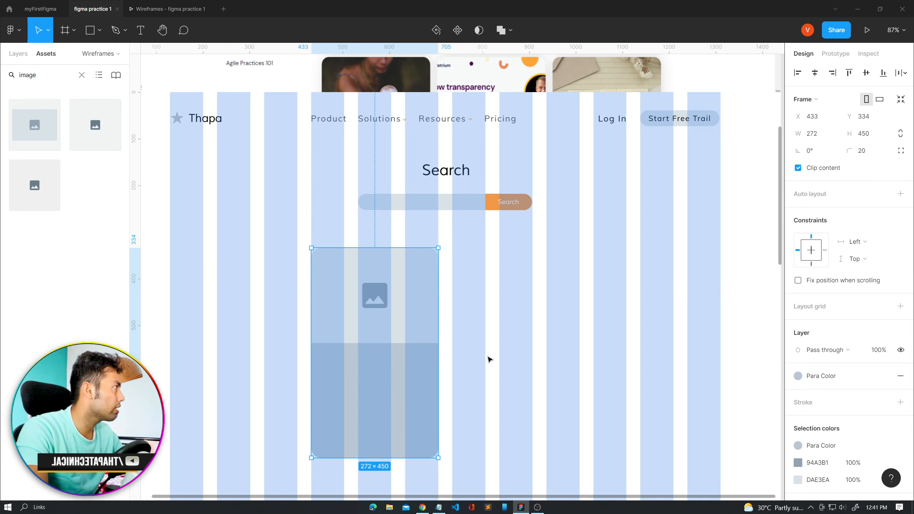
{"action": "left_click", "coordinate": [501, 354]}
{"action": "left_click", "coordinate": [168, 9]}
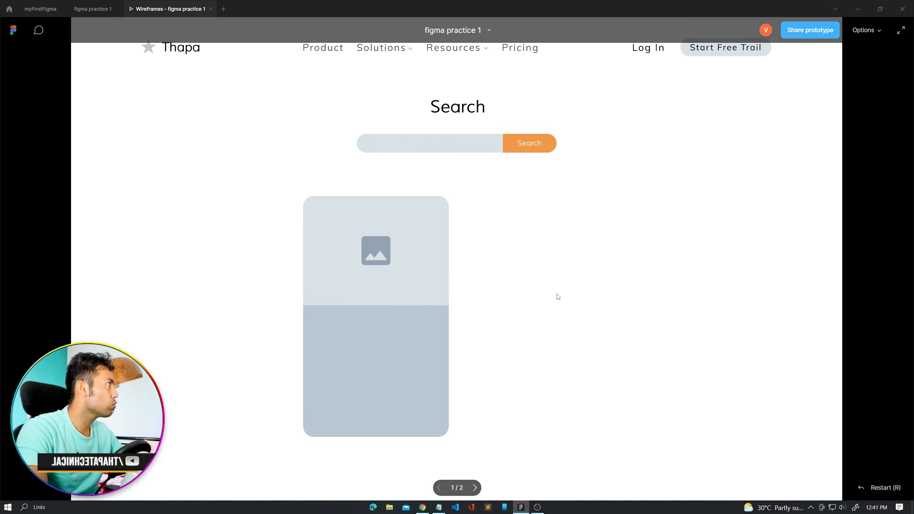
{"action": "left_click", "coordinate": [101, 8]}
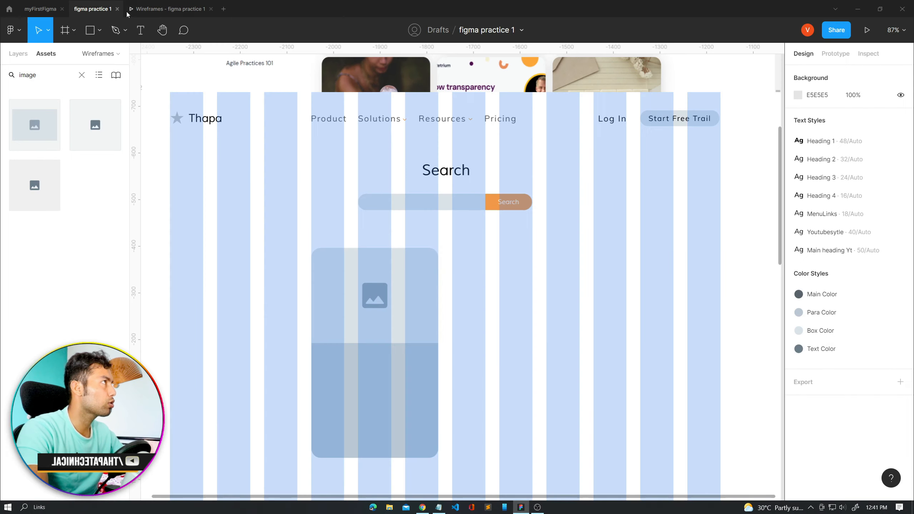
- Set the vertical spacing between the search bar and the card to 80
{"action": "left_click", "coordinate": [375, 201]}
{"action": "left_click", "coordinate": [396, 250], "text": "shift"}
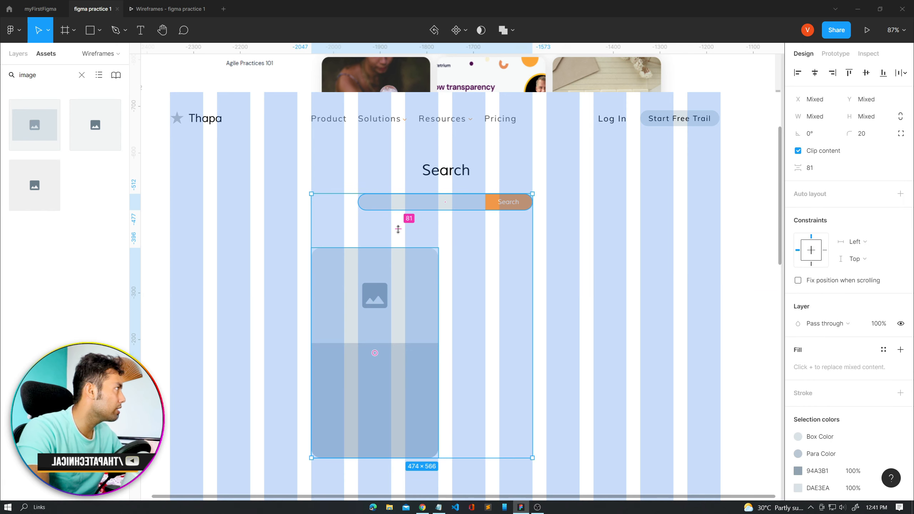
{"action": "left_click", "coordinate": [817, 169]}
{"action": "type", "text": "8"}
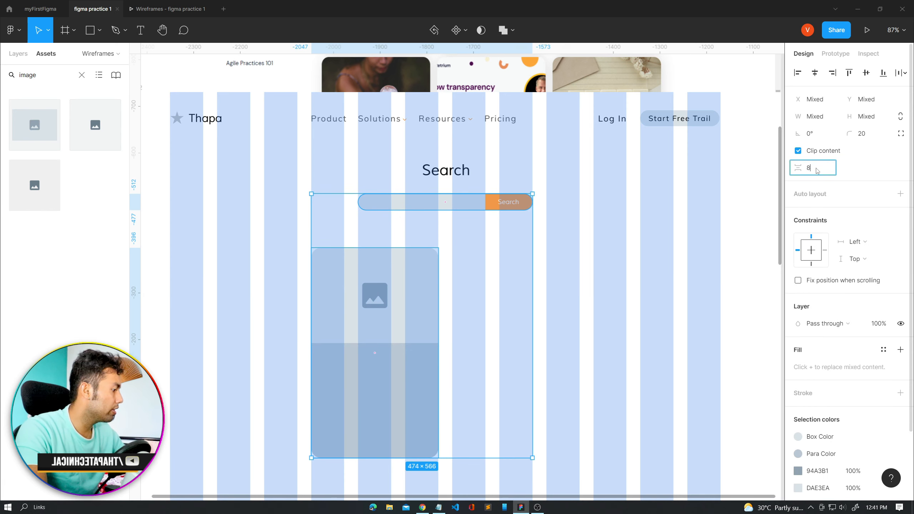
{"action": "type", "text": "0"}
{"action": "key", "text": "Return"}
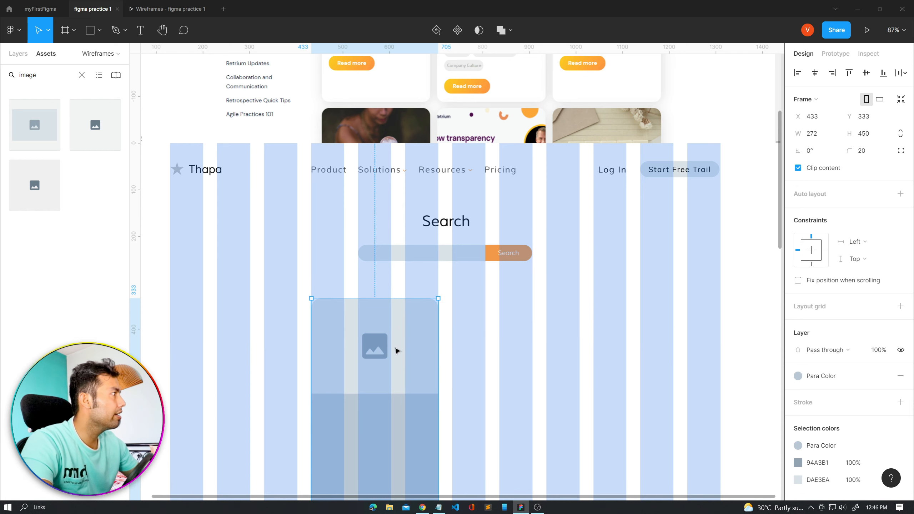
- Place the Collabation & Communication button component inside the card, just below the image, at about X 19, Y 225
{"action": "scroll", "coordinate": [400, 351], "scroll_direction": "up", "scroll_amount": 3}
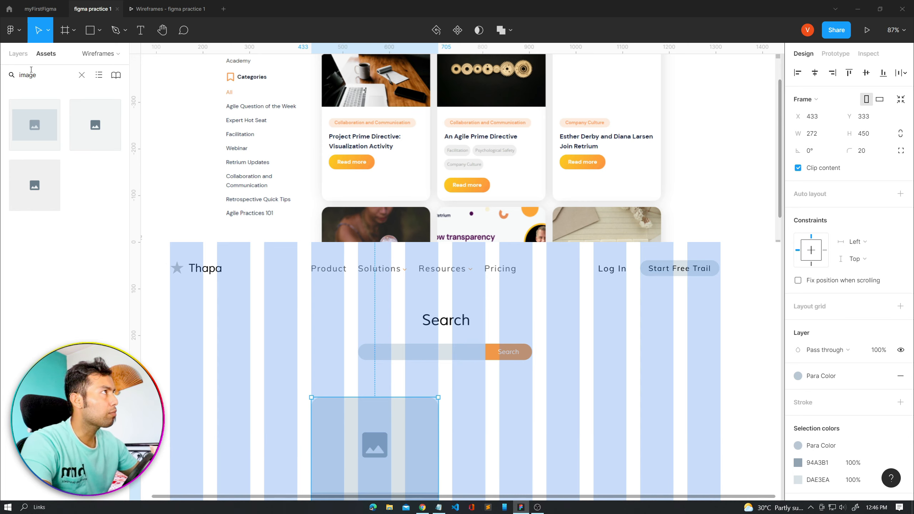
{"action": "left_click", "coordinate": [81, 76]}
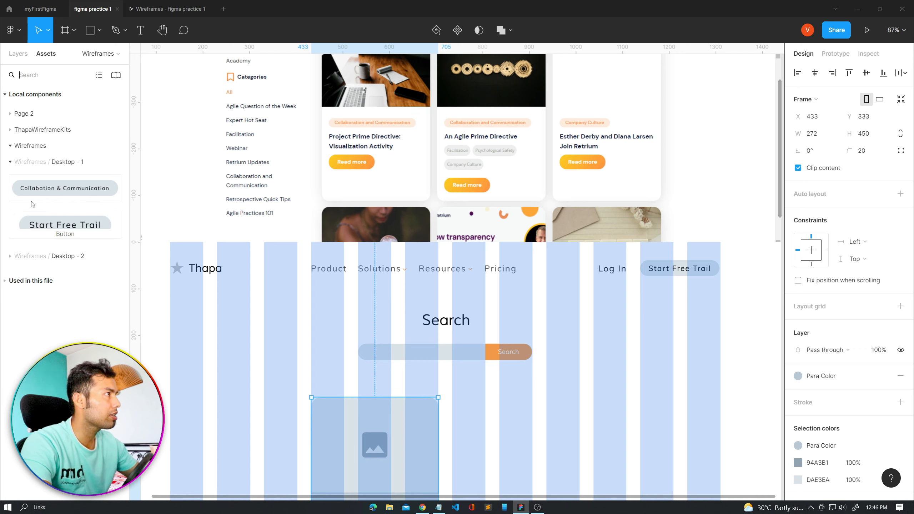
{"action": "left_click", "coordinate": [32, 188]}
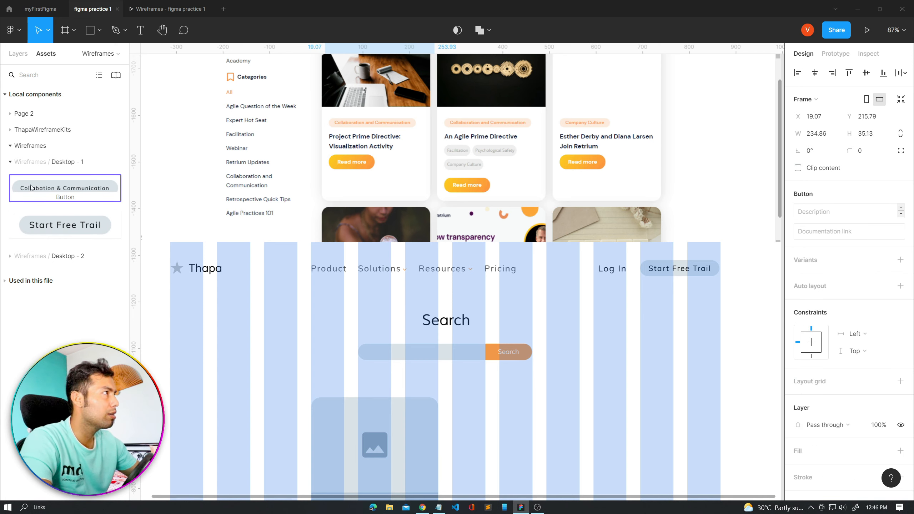
{"action": "left_click_drag", "start_coordinate": [43, 201], "coordinate": [328, 359]}
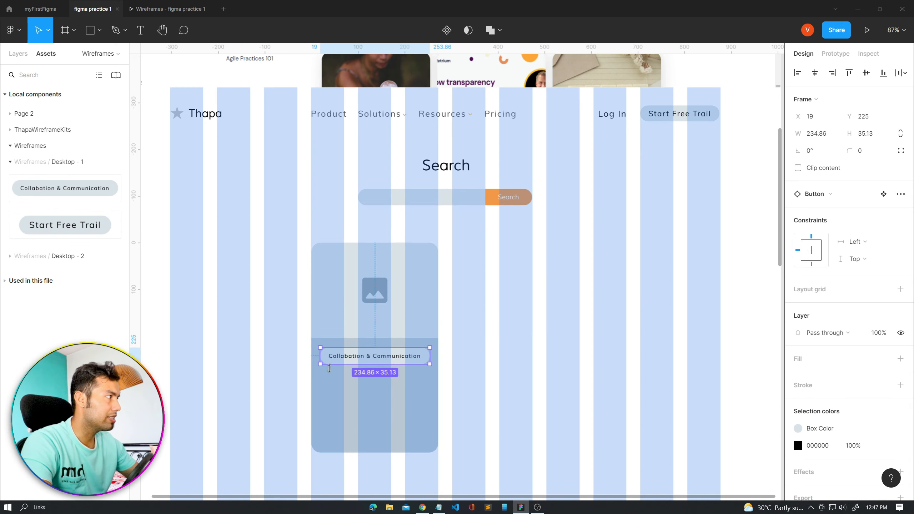
- Set the font size of the Collabation & Communication label in the card to 12
{"action": "double_click", "coordinate": [360, 361]}
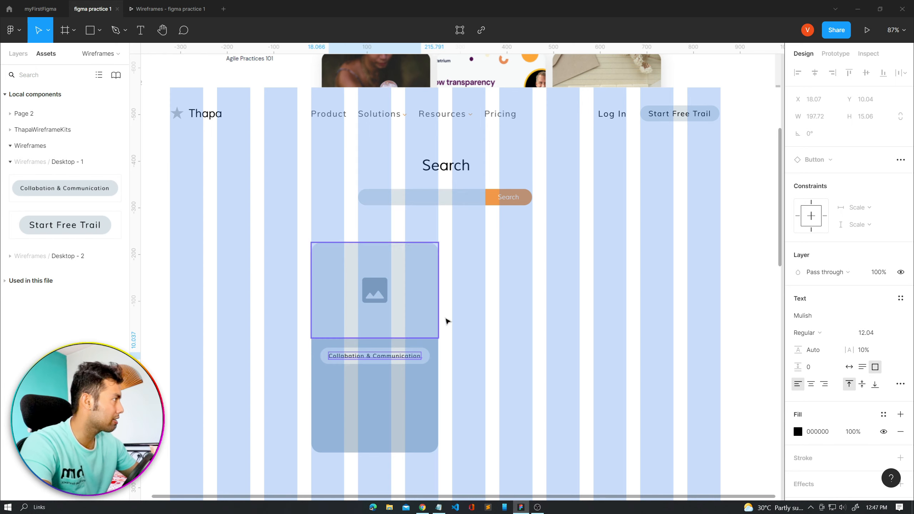
{"action": "left_click", "coordinate": [868, 334]}
{"action": "type", "text": "12"}
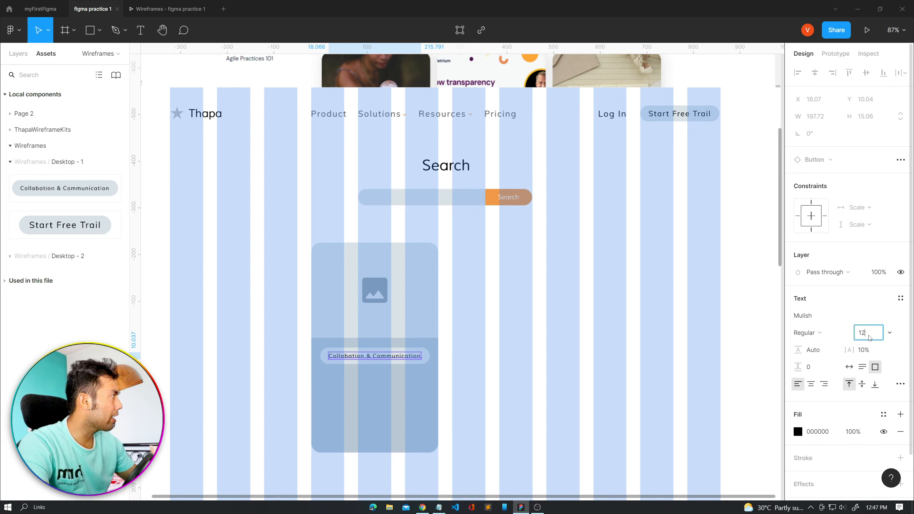
{"action": "key", "text": "Return"}
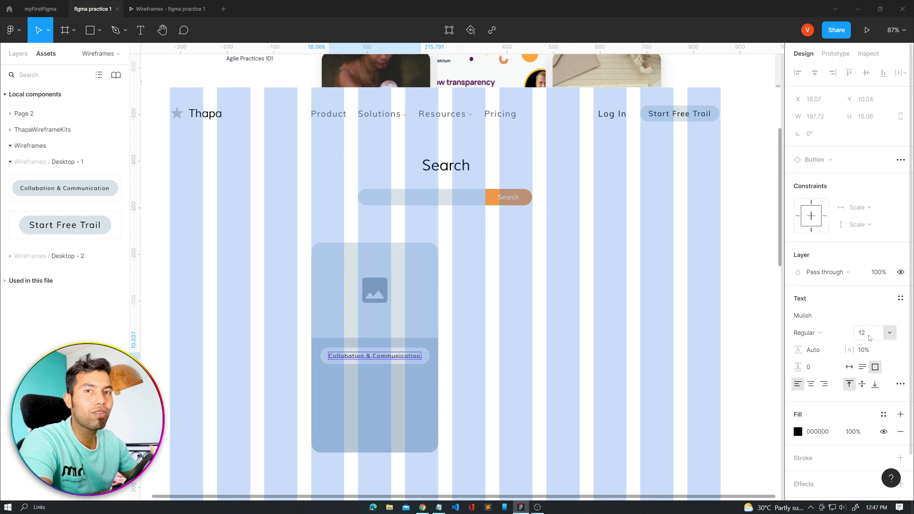
- Set the vertical spacing between the card's image and its button to 20
{"action": "left_click", "coordinate": [330, 369]}
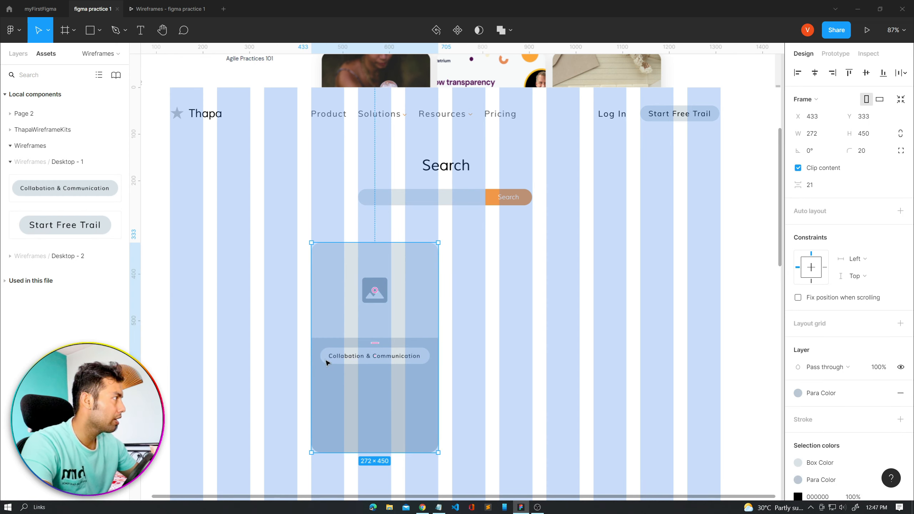
{"action": "left_click", "coordinate": [824, 185]}
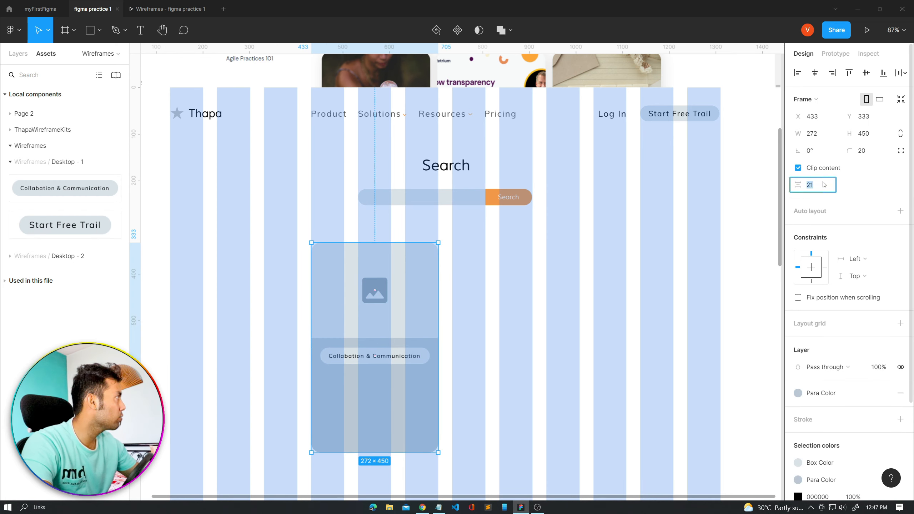
{"action": "type", "text": "20"}
{"action": "key", "text": "Return"}
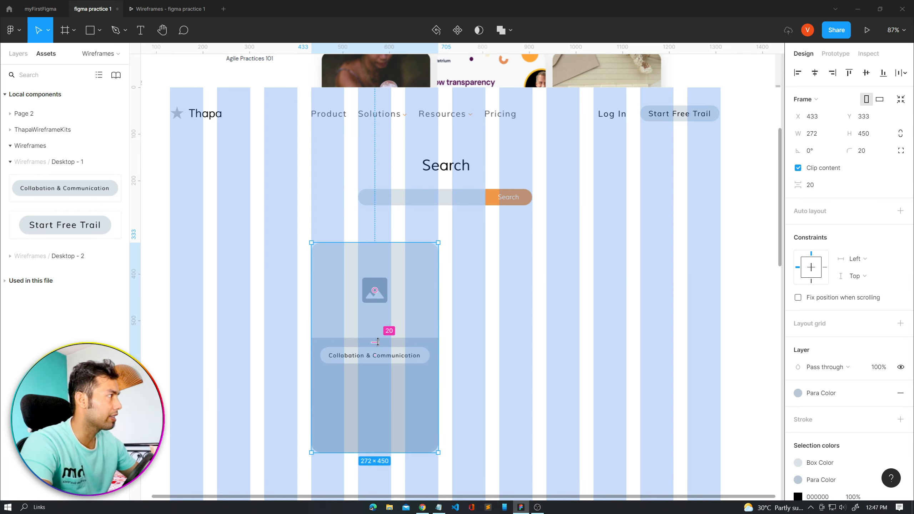
- Try horizontal center alignment on the card frame twice, undoing the alignment each time
{"action": "left_click", "coordinate": [371, 359]}
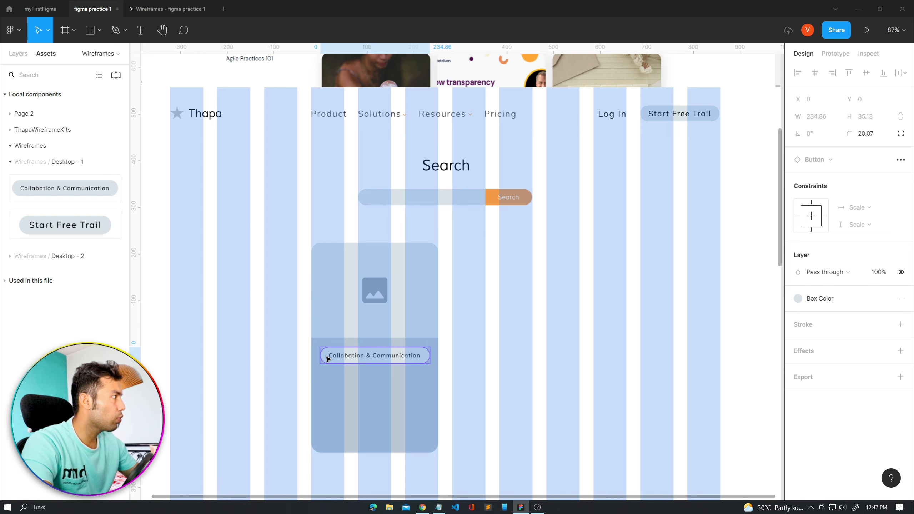
{"action": "left_click", "coordinate": [343, 437]}
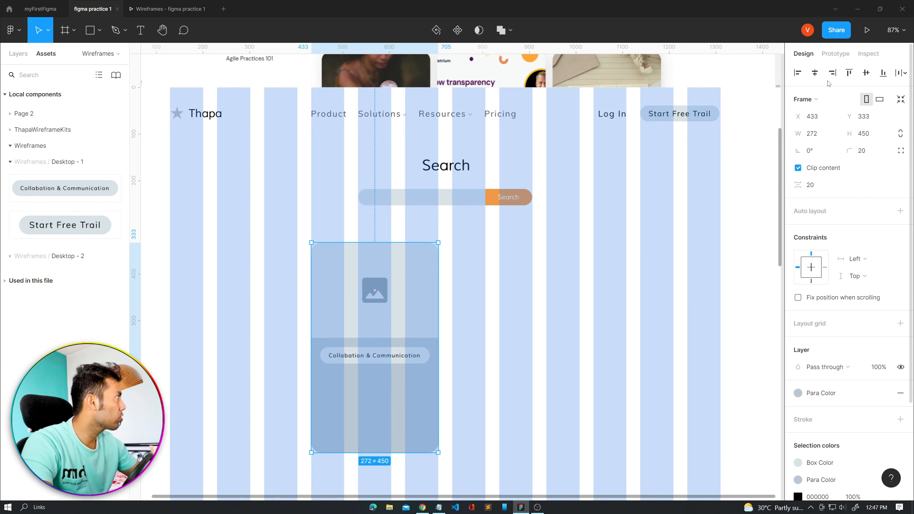
{"action": "left_click", "coordinate": [815, 73]}
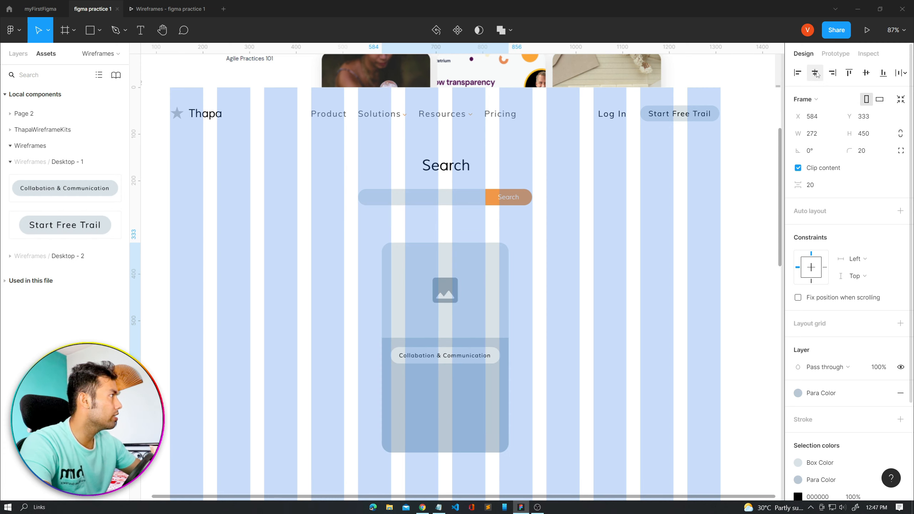
{"action": "key", "text": "ctrl+z"}
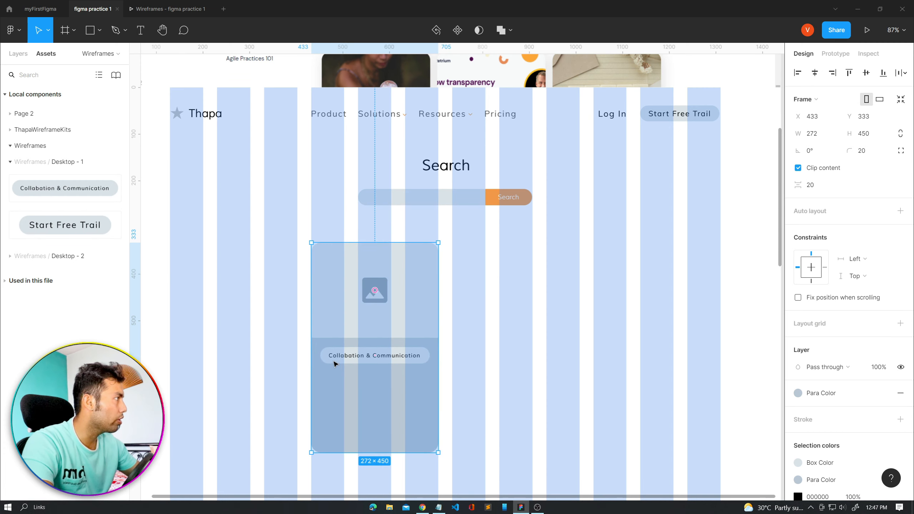
{"action": "left_click", "coordinate": [18, 53]}
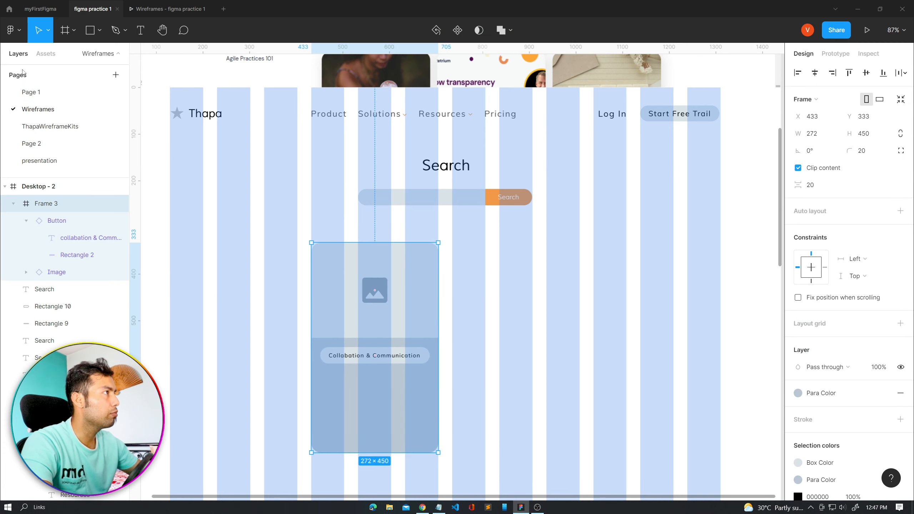
{"action": "left_click", "coordinate": [26, 221]}
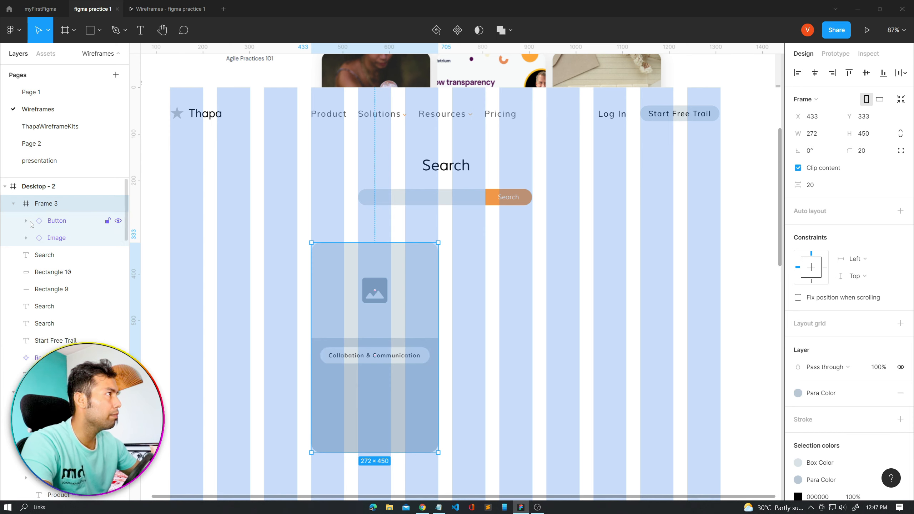
{"action": "left_click", "coordinate": [58, 222]}
{"action": "left_click", "coordinate": [42, 205]}
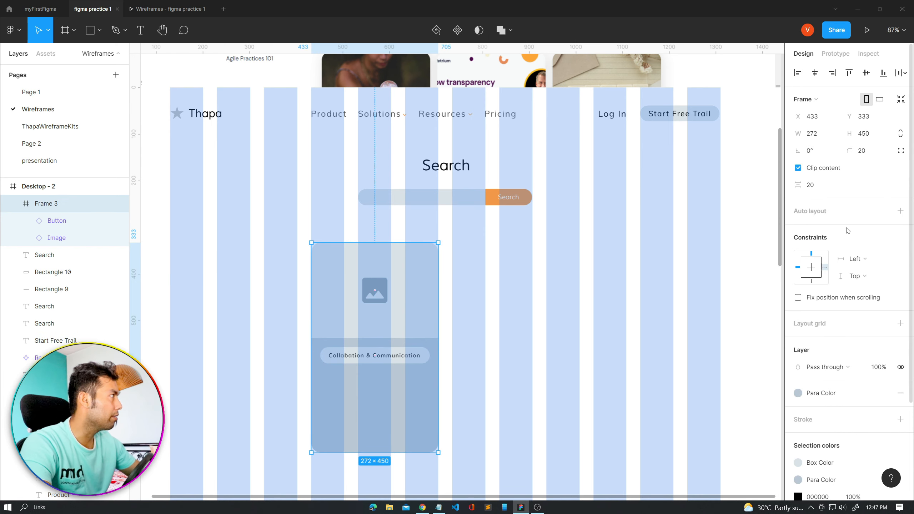
{"action": "left_click", "coordinate": [820, 73]}
{"action": "key", "text": "ctrl+z"}
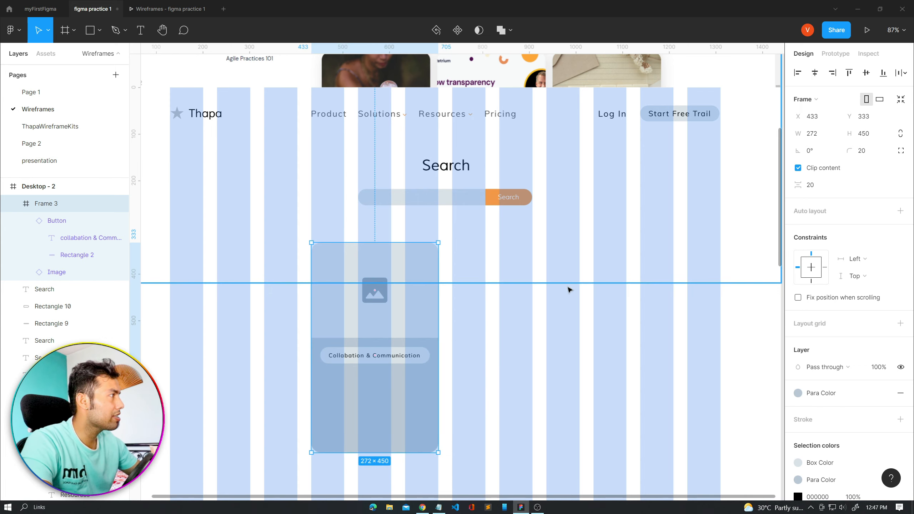
- Detach the card's Collabation & Communication button instance from its main component
{"action": "double_click", "coordinate": [327, 358]}
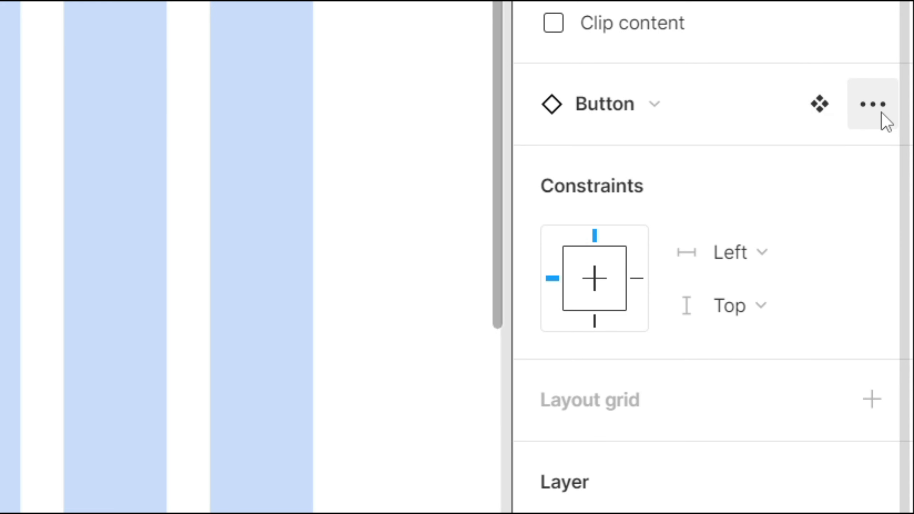
{"action": "left_click", "coordinate": [878, 113]}
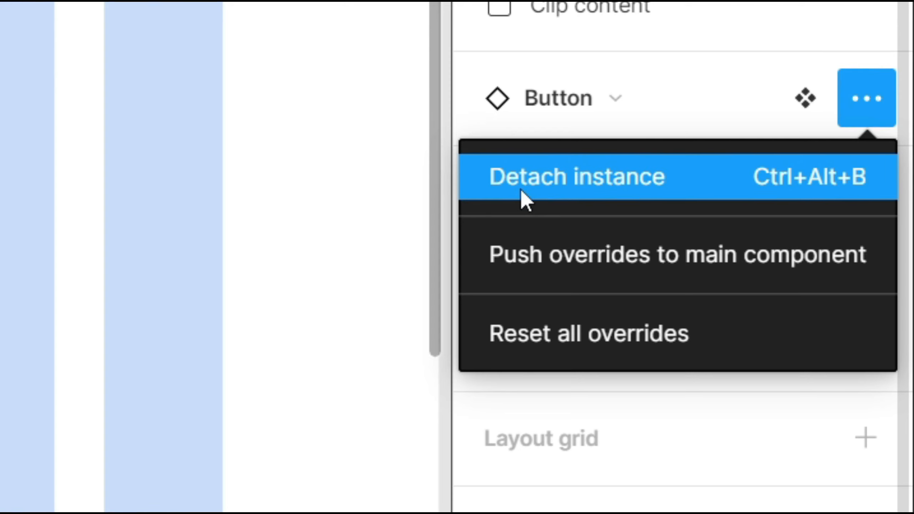
{"action": "left_click", "coordinate": [521, 190]}
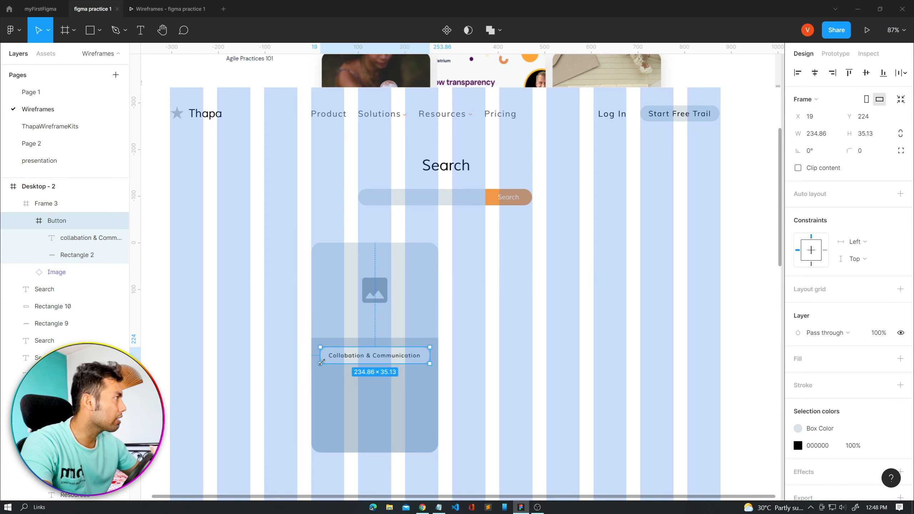
- Move the detached button down to about Y 234 and center it horizontally within the card
{"action": "left_click", "coordinate": [334, 395]}
{"action": "double_click", "coordinate": [328, 363]}
{"action": "left_click_drag", "start_coordinate": [321, 358], "coordinate": [353, 362]}
{"action": "left_click", "coordinate": [814, 75]}
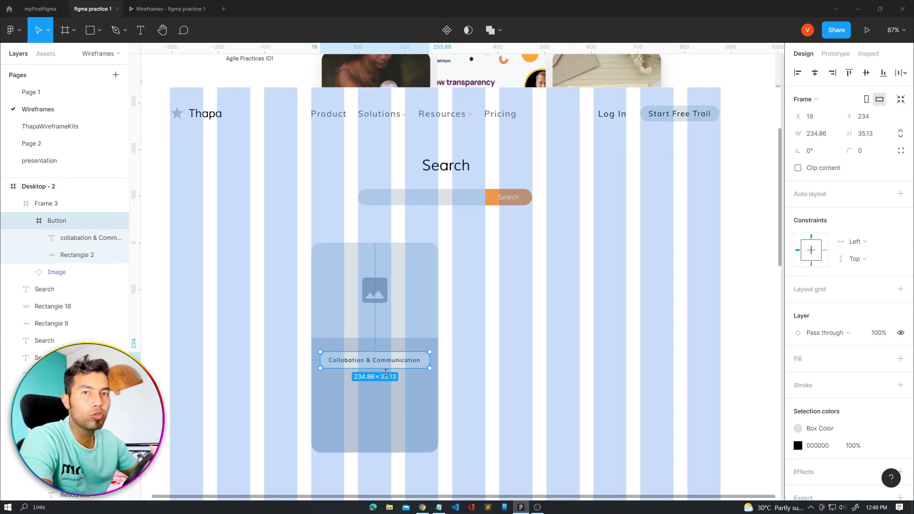
{"action": "left_click", "coordinate": [374, 333]}
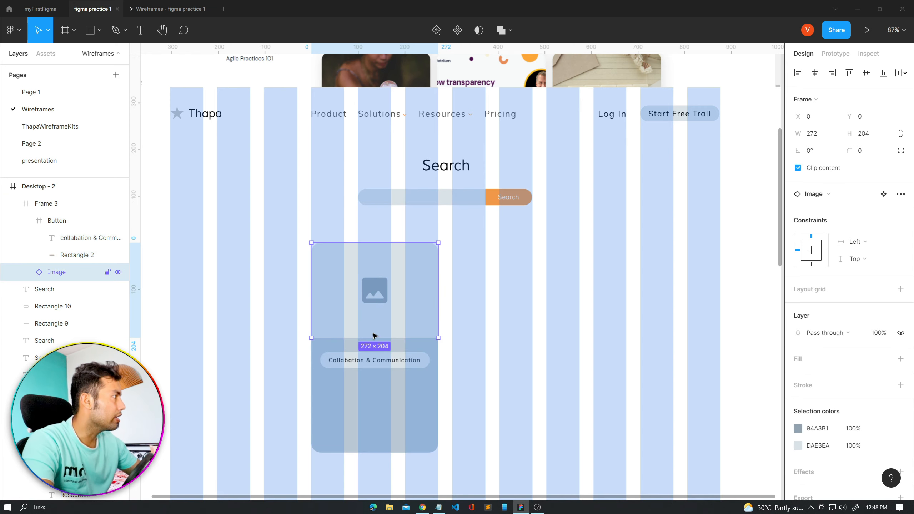
- Check the vertical spacing between the card's image and category button, and view the reference card design above the wireframe
{"action": "left_click", "coordinate": [335, 362], "text": "shift"}
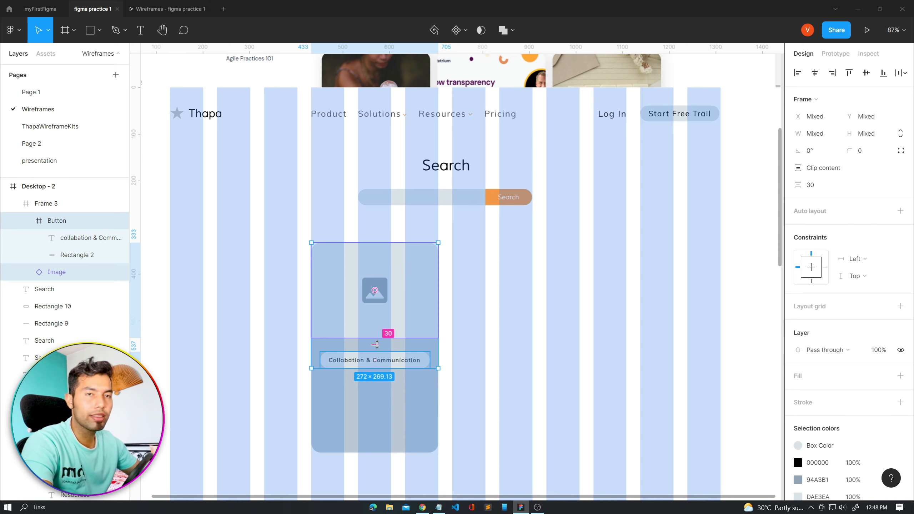
{"action": "left_click", "coordinate": [328, 423]}
{"action": "scroll", "coordinate": [406, 363], "scroll_direction": "up", "scroll_amount": 5}
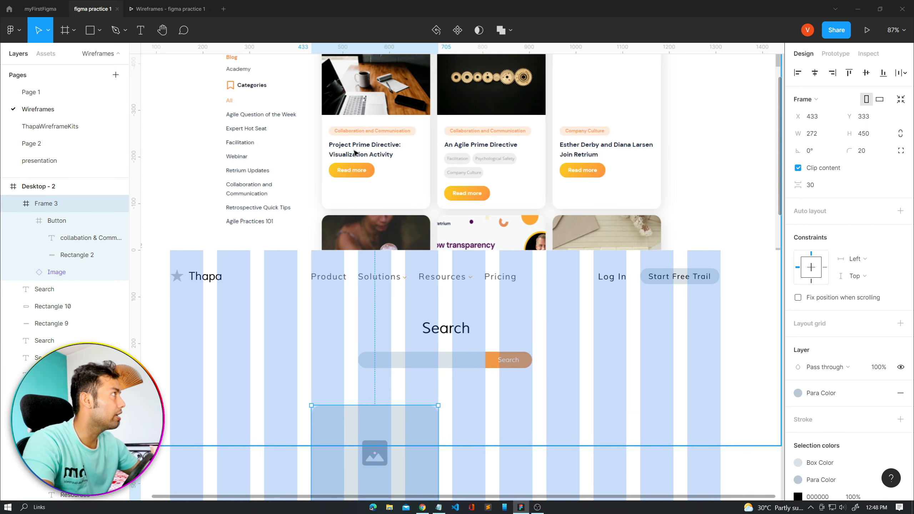
- Copy the title text of the first Desktop - 1 card into a new text box, about 165 by 54, below the card's category button
{"action": "scroll", "coordinate": [381, 396], "scroll_direction": "down", "scroll_amount": 15}
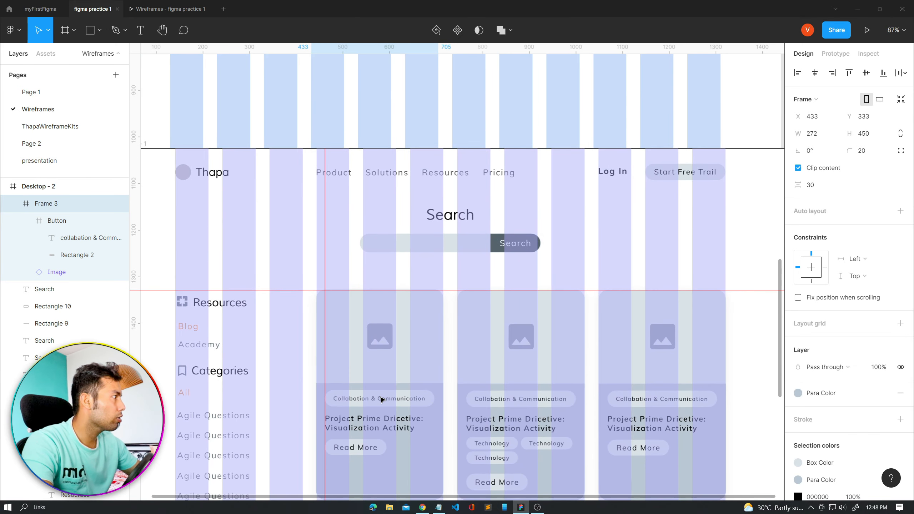
{"action": "double_click", "coordinate": [354, 430]}
{"action": "double_click", "coordinate": [354, 425]}
{"action": "key", "text": "ctrl+c"}
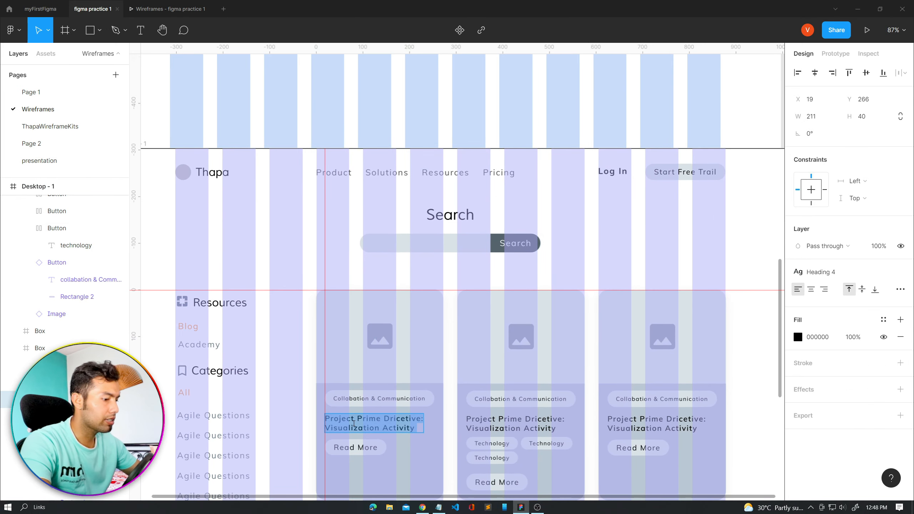
{"action": "scroll", "coordinate": [354, 424], "scroll_direction": "up", "scroll_amount": 12}
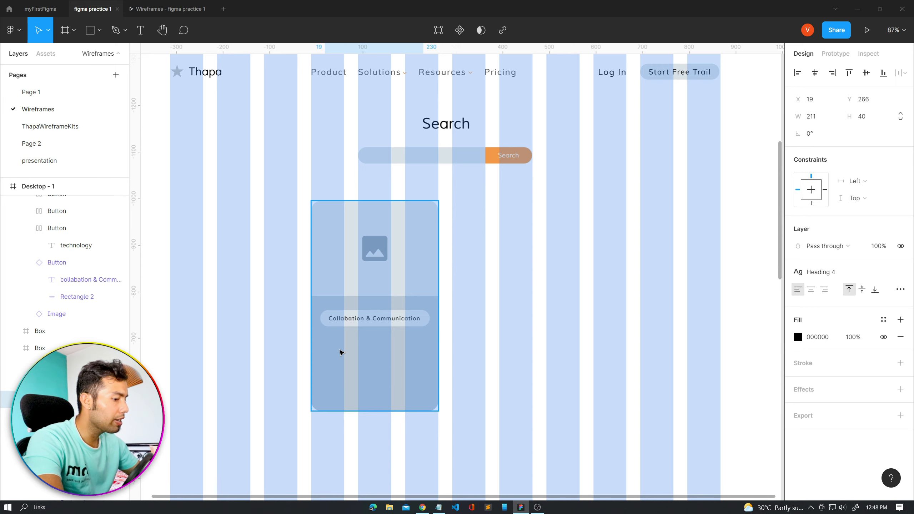
{"action": "key", "text": "t"}
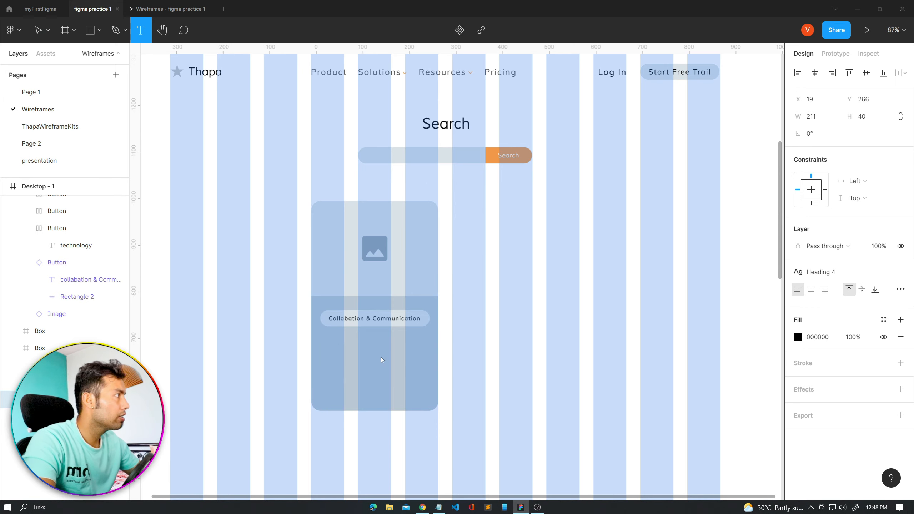
{"action": "left_click_drag", "start_coordinate": [328, 340], "coordinate": [405, 366]}
{"action": "key", "text": "ctrl+v"}
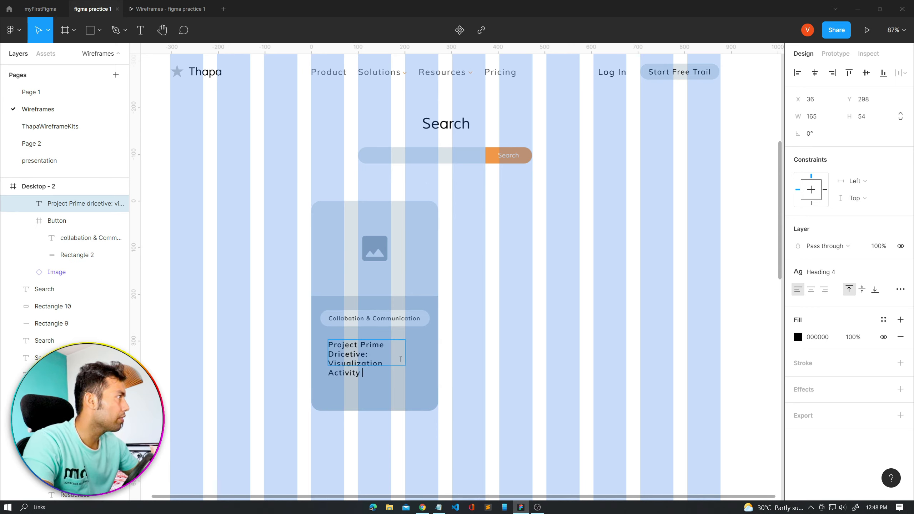
- Set the pasted title's text resizing to auto width
{"action": "left_click", "coordinate": [901, 289]}
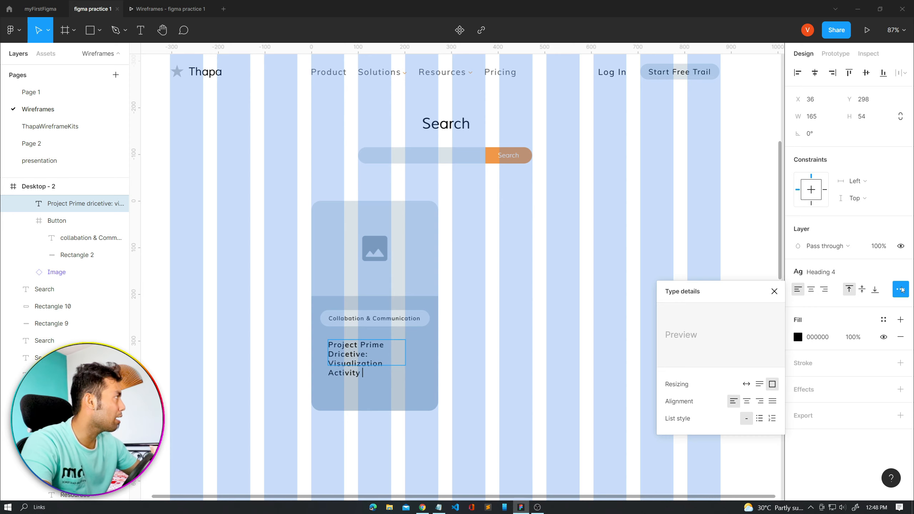
{"action": "left_click", "coordinate": [758, 385]}
{"action": "left_click", "coordinate": [746, 385]}
{"action": "key", "text": "Escape"}
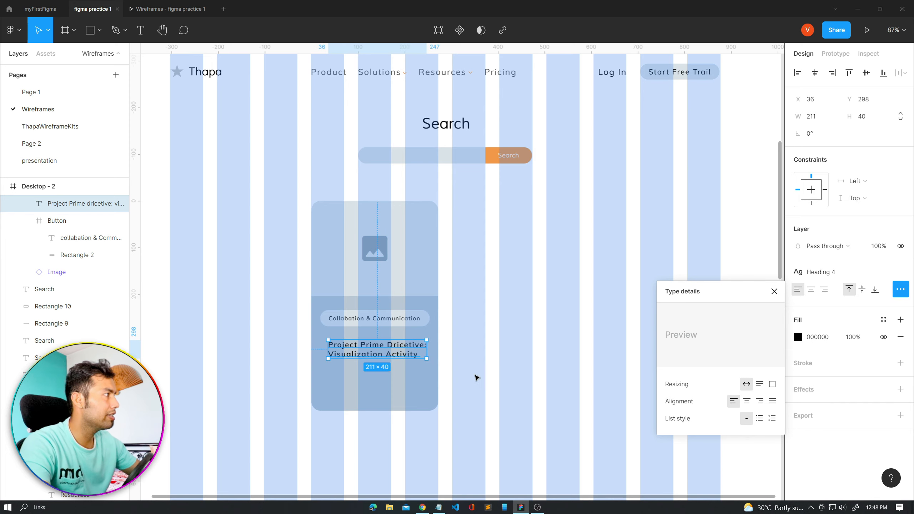
{"action": "key", "text": "Escape"}
{"action": "left_click", "coordinate": [390, 354]}
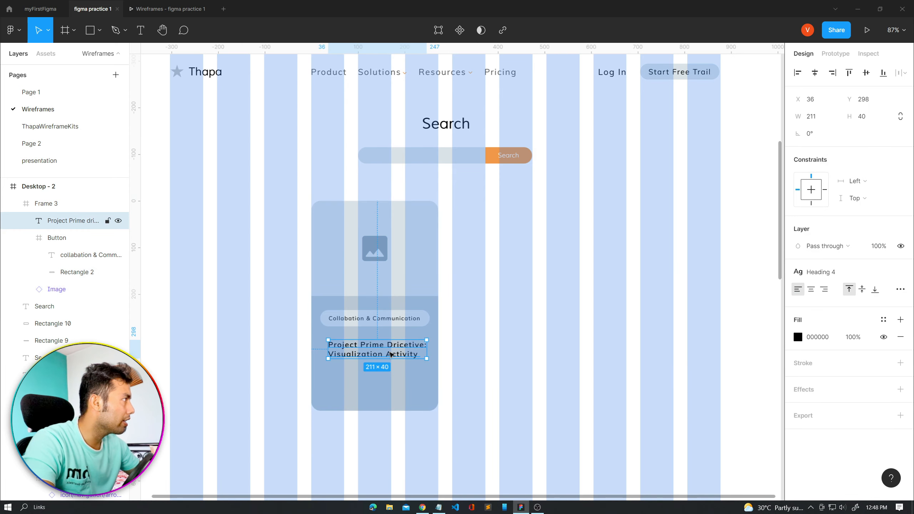
- Move the title to X 19, Y 289, flush with the category button's left edge, and check the gap between them
{"action": "scroll", "coordinate": [412, 374], "scroll_direction": "up", "scroll_amount": 5}
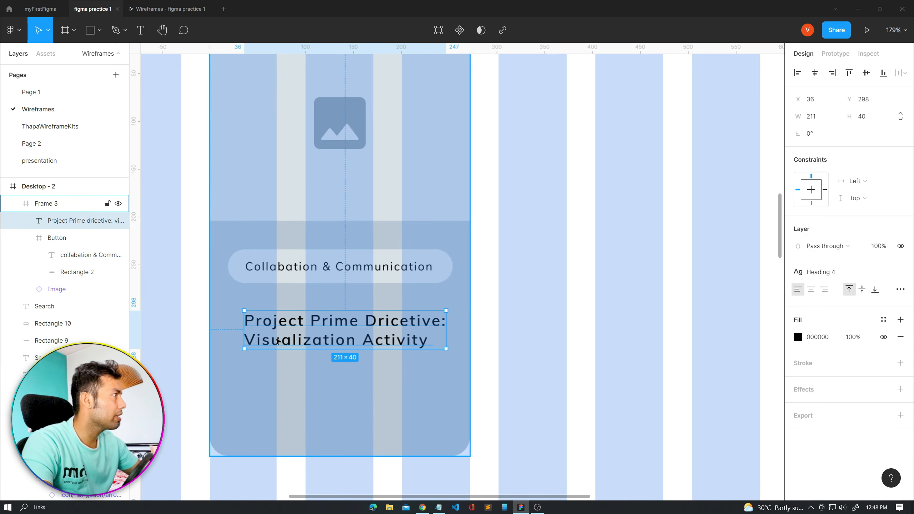
{"action": "key", "text": "Escape"}
{"action": "scroll", "coordinate": [281, 335], "scroll_direction": "down", "scroll_amount": 1}
{"action": "left_click_drag", "start_coordinate": [274, 326], "coordinate": [330, 330]}
{"action": "left_click", "coordinate": [301, 330]}
{"action": "left_click", "coordinate": [298, 281], "text": "shift"}
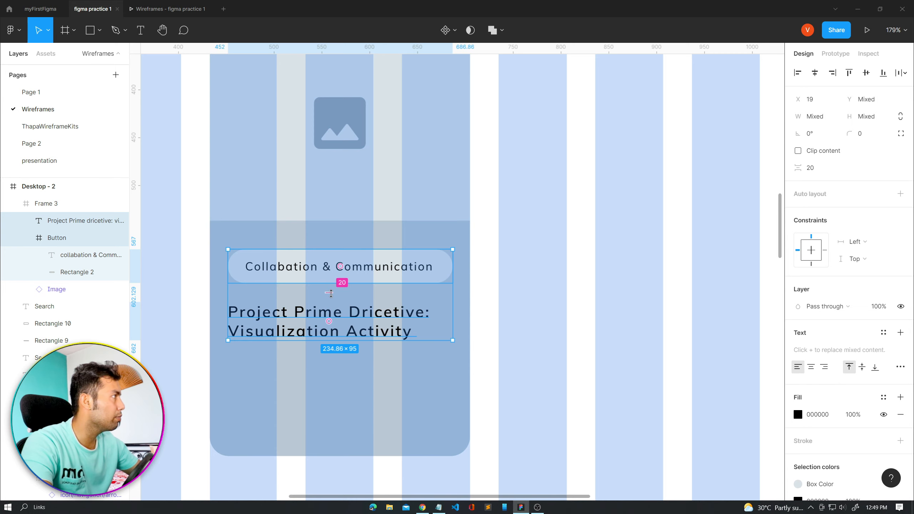
{"action": "left_click", "coordinate": [292, 374]}
{"action": "scroll", "coordinate": [290, 354], "scroll_direction": "down", "scroll_amount": 1}
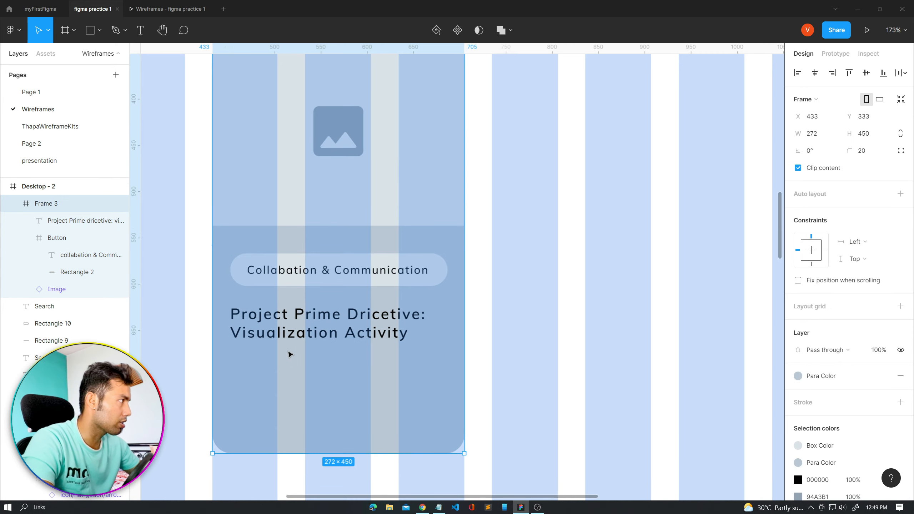
- Place a Start Free Trail button instance from the assets below the card's title at about X 19, Y 350
{"action": "left_click", "coordinate": [283, 333]}
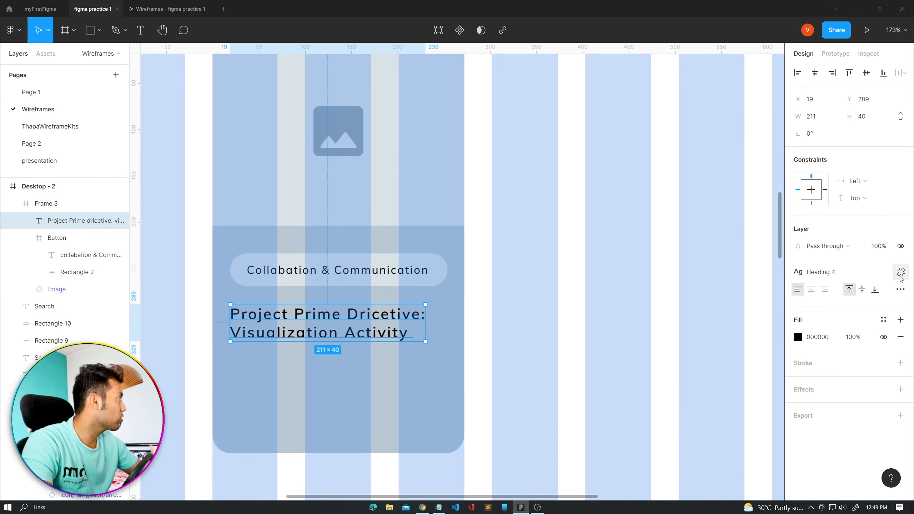
{"action": "scroll", "coordinate": [314, 388], "scroll_direction": "up", "scroll_amount": 15}
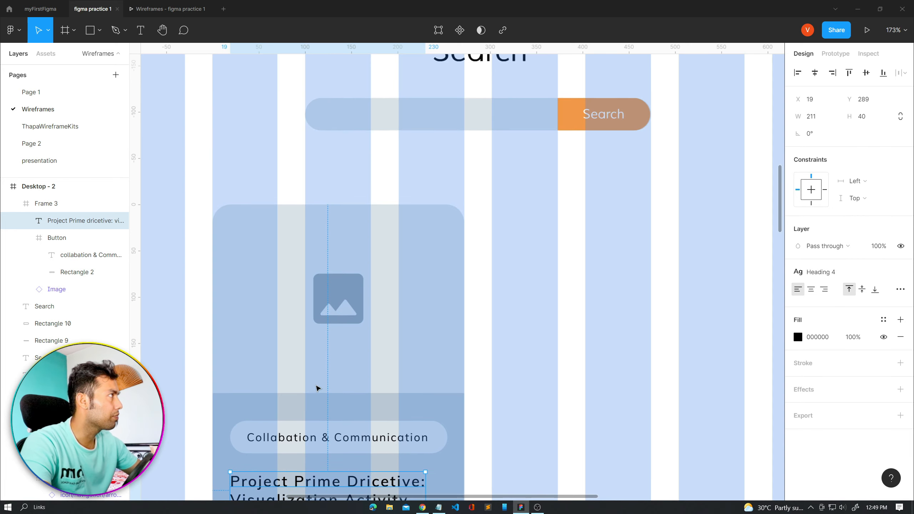
{"action": "scroll", "coordinate": [317, 388], "scroll_direction": "up", "scroll_amount": 1}
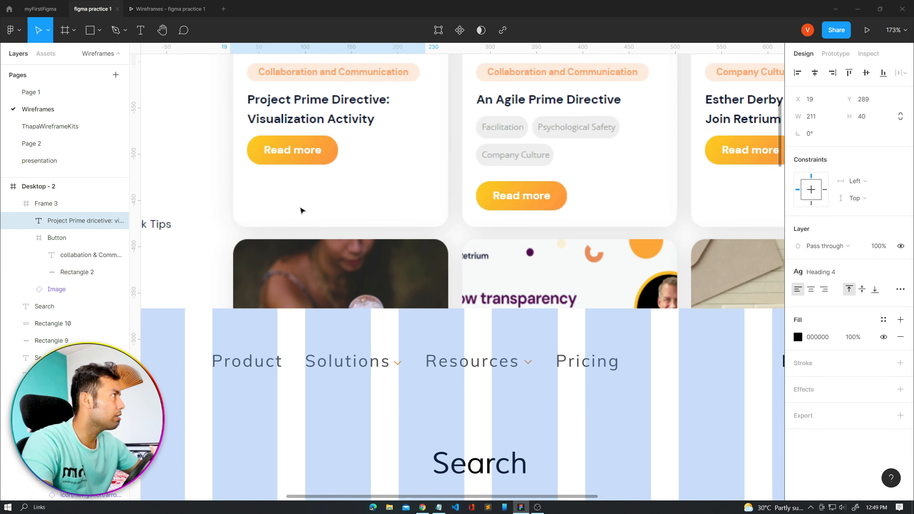
{"action": "scroll", "coordinate": [349, 335], "scroll_direction": "down", "scroll_amount": 15}
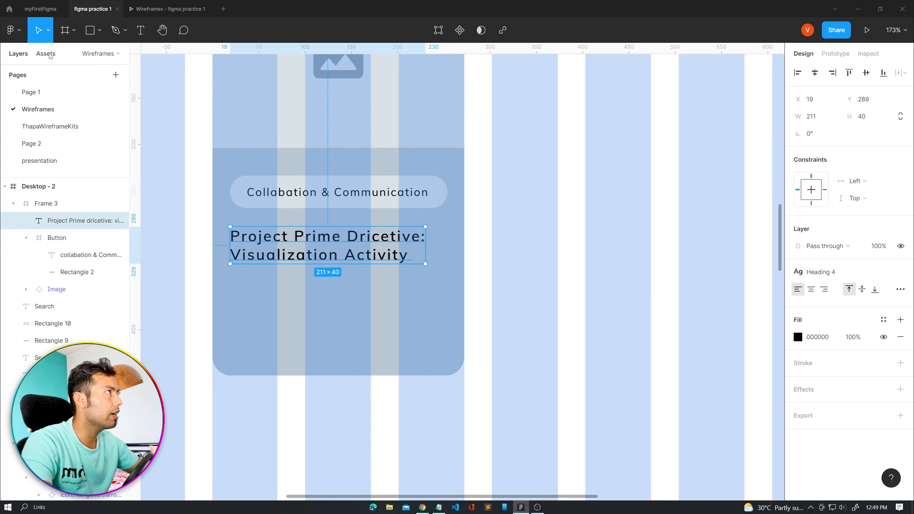
{"action": "left_click", "coordinate": [46, 54]}
{"action": "left_click_drag", "start_coordinate": [26, 223], "coordinate": [272, 302]}
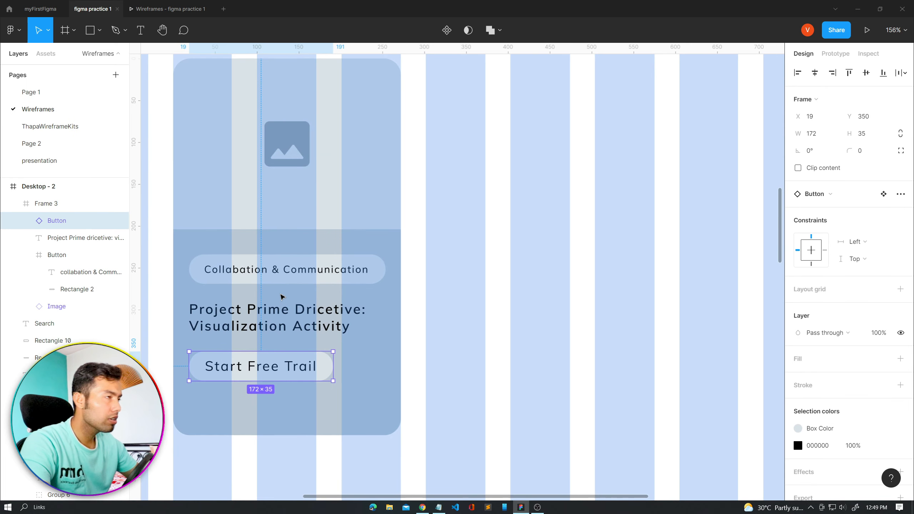
- Detach the card's Start Free Trail button instance from its main component
{"action": "double_click", "coordinate": [226, 374]}
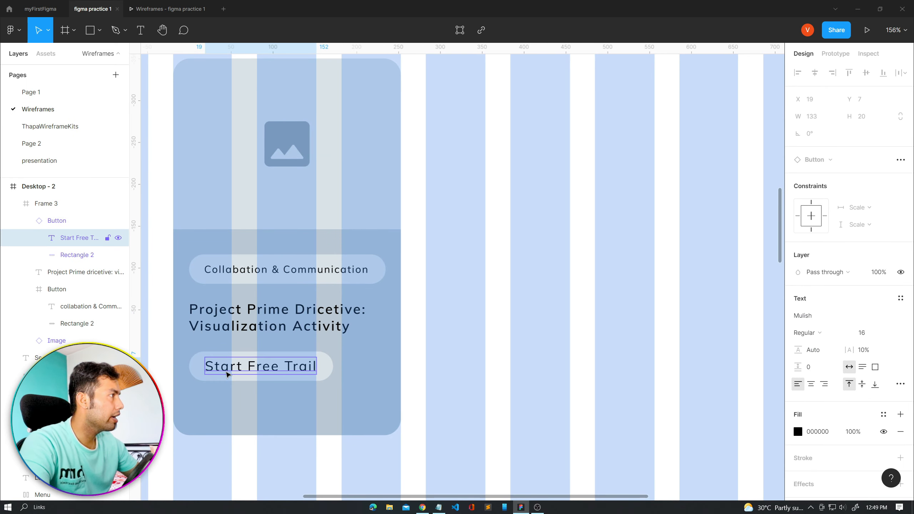
{"action": "key", "text": "Escape"}
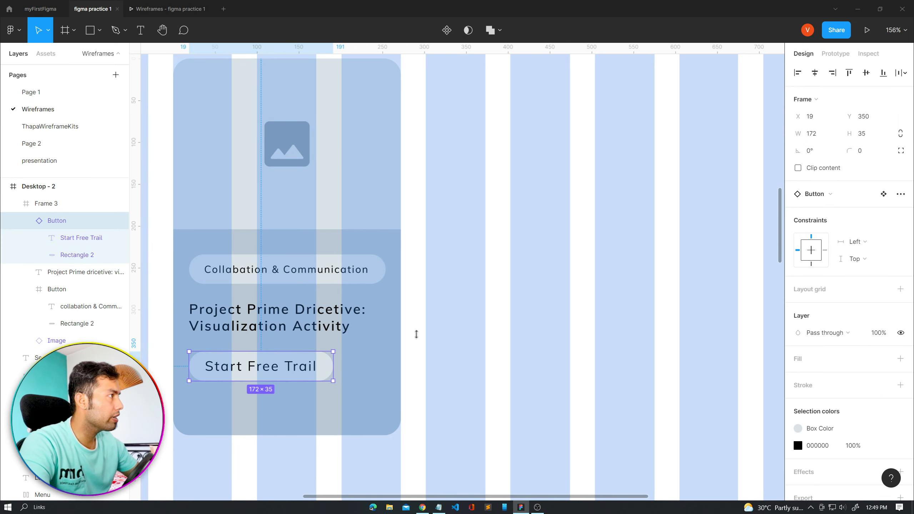
{"action": "left_click", "coordinate": [901, 194]}
{"action": "left_click", "coordinate": [837, 217]}
- Change the detached button's label to Read More and add auto layout to the button
{"action": "left_click", "coordinate": [271, 371]}
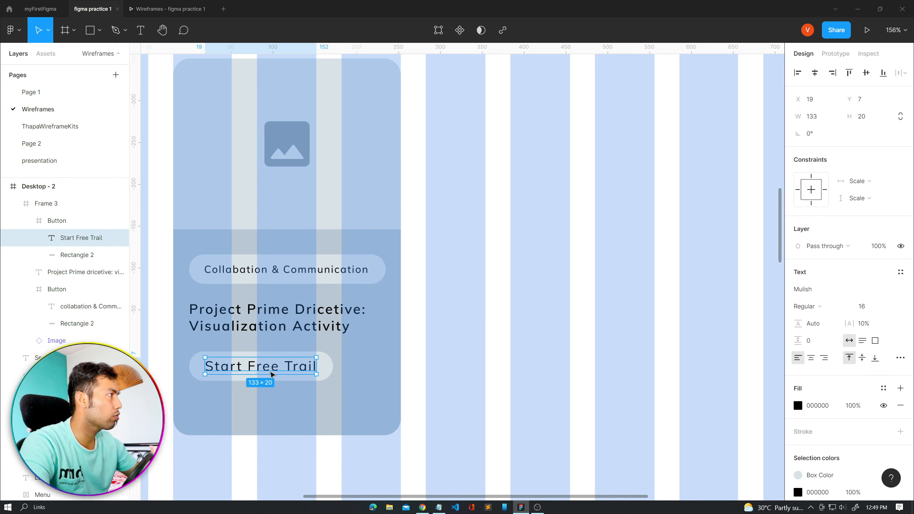
{"action": "double_click", "coordinate": [271, 369]}
{"action": "type", "text": "Read More"}
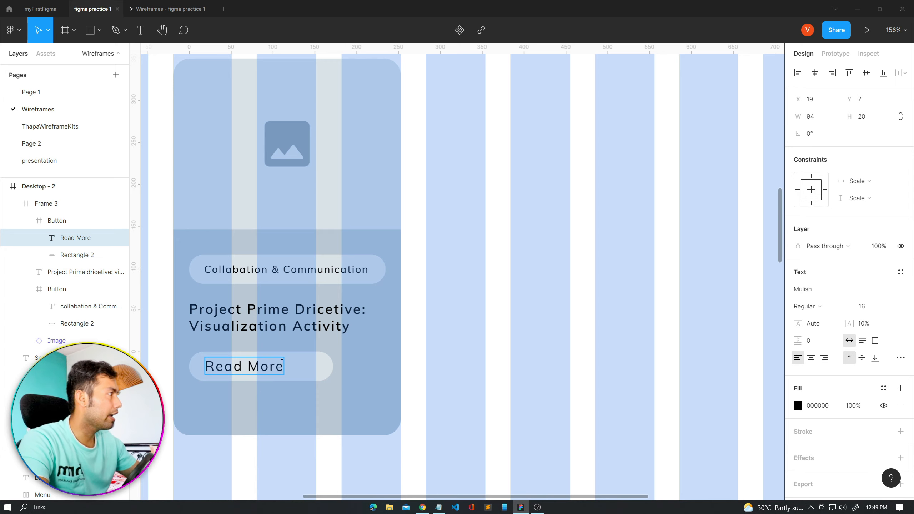
{"action": "key", "text": "Escape"}
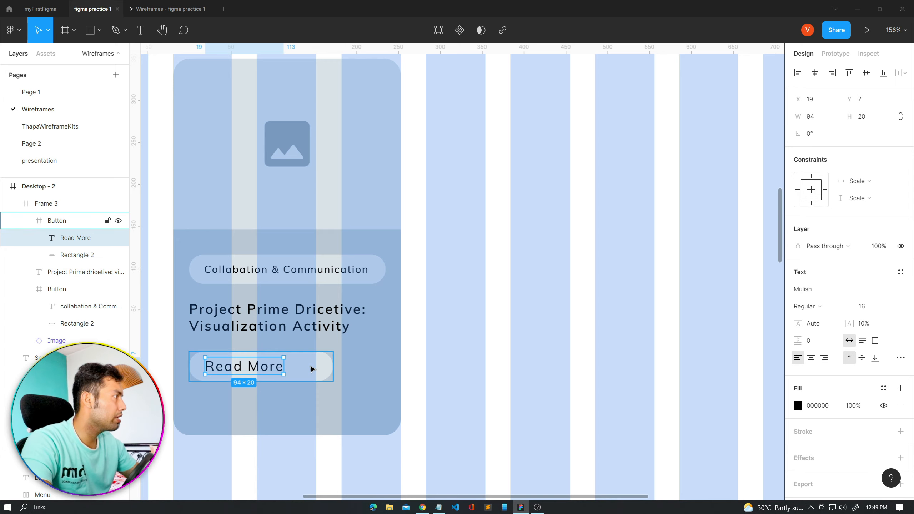
{"action": "key", "text": "Escape"}
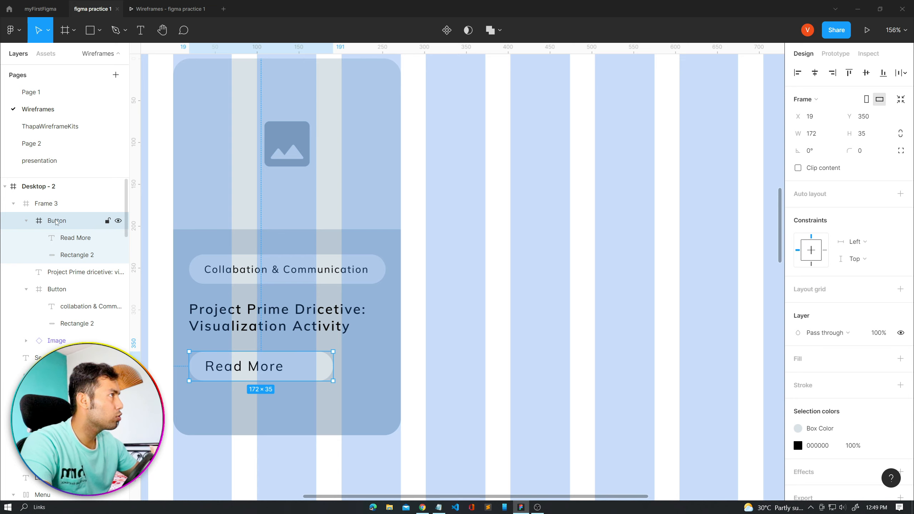
{"action": "key", "text": "shift+a"}
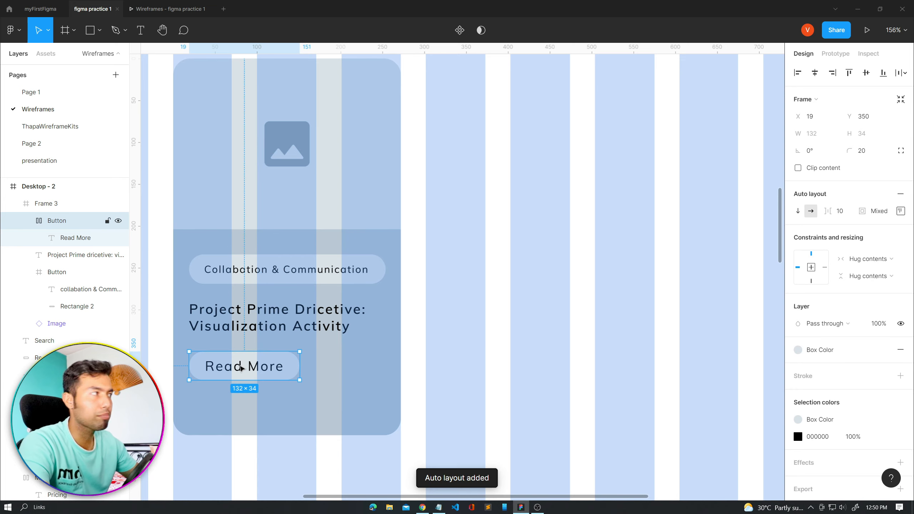
- Try widening the auto-layout Read More button twice, inspecting its padding settings and undoing each resize
{"action": "left_click_drag", "start_coordinate": [298, 373], "coordinate": [386, 371]}
{"action": "key", "text": "ctrl+z"}
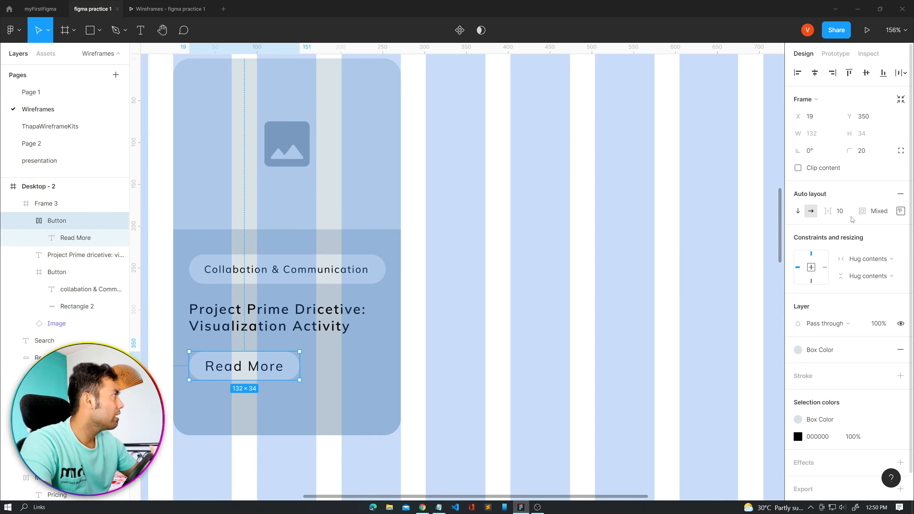
{"action": "left_click", "coordinate": [901, 211]}
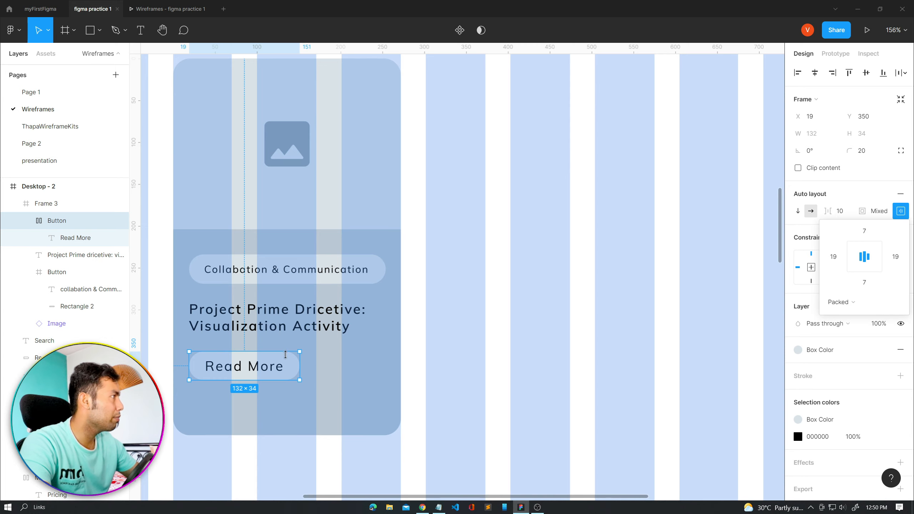
{"action": "left_click_drag", "start_coordinate": [300, 366], "coordinate": [328, 365]}
{"action": "key", "text": "ctrl+z"}
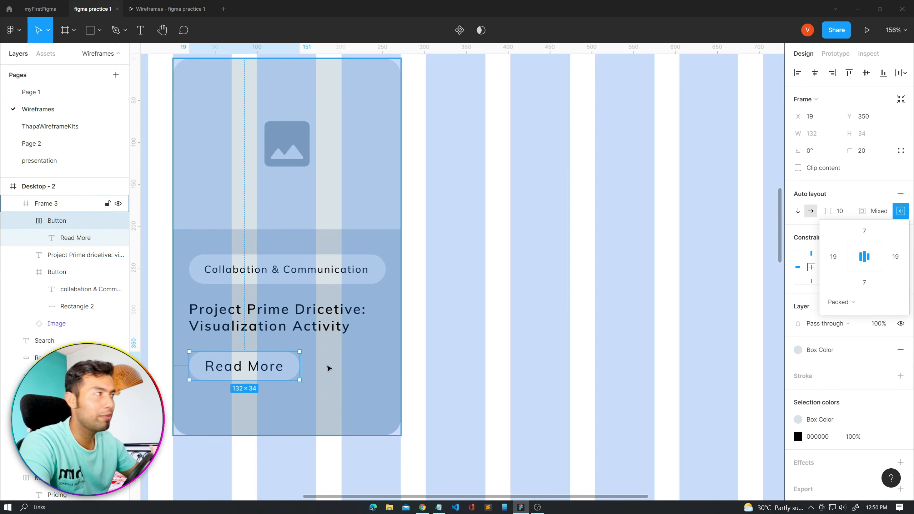
- Set the vertical spacing between the card's title and the Read More button to 20
{"action": "left_click", "coordinate": [348, 365]}
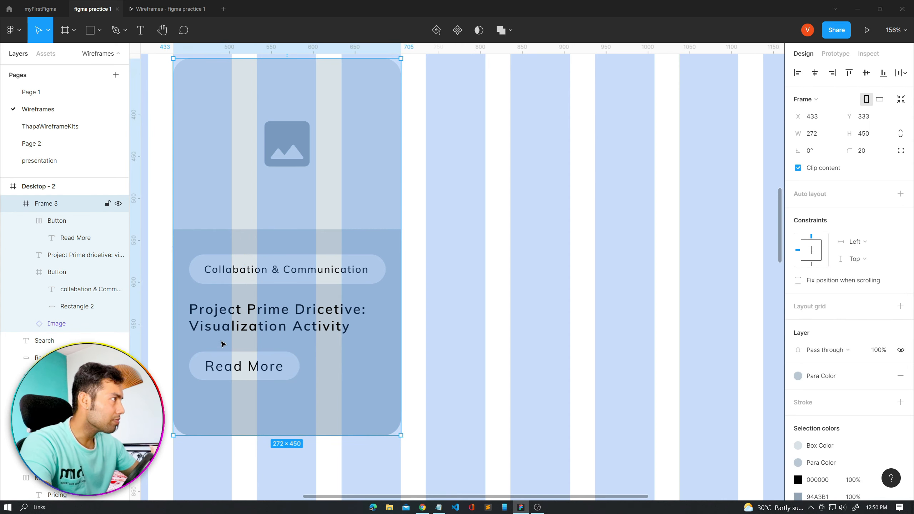
{"action": "key", "text": "Escape"}
{"action": "left_click", "coordinate": [220, 326]}
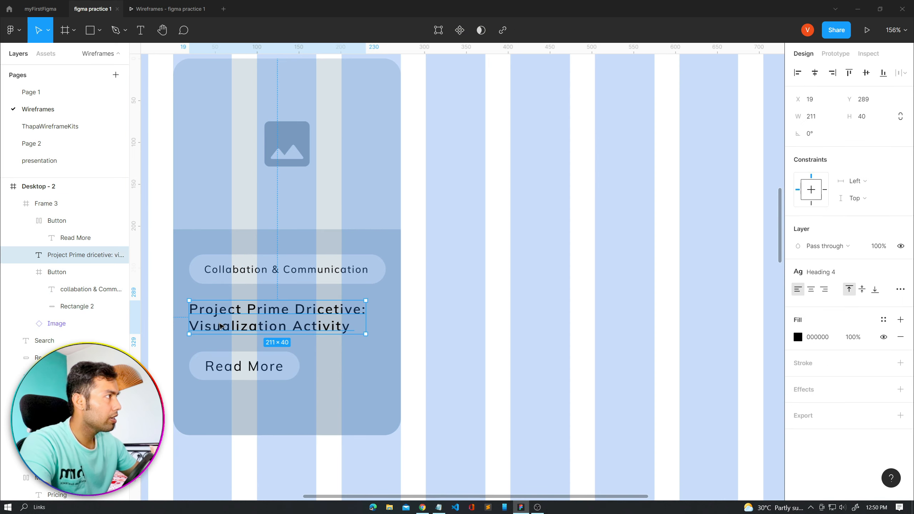
{"action": "left_click", "coordinate": [206, 367], "text": "shift"}
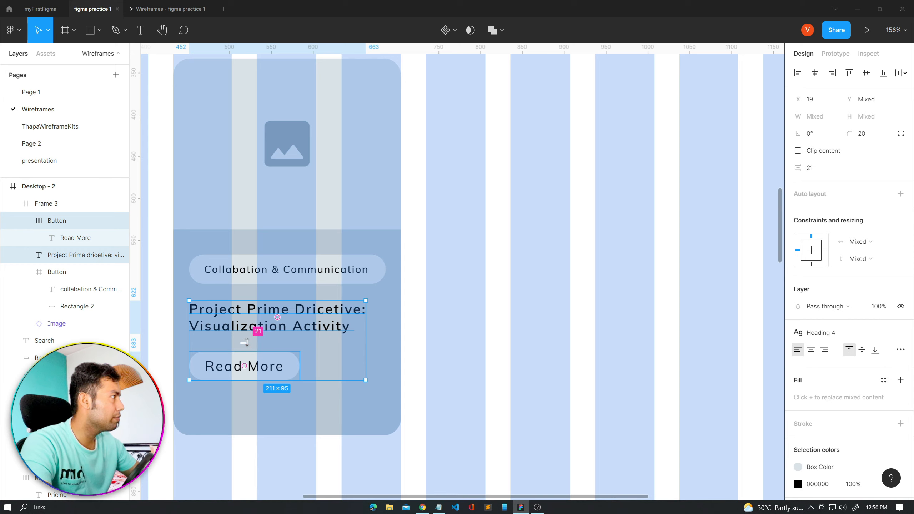
{"action": "left_click", "coordinate": [822, 170]}
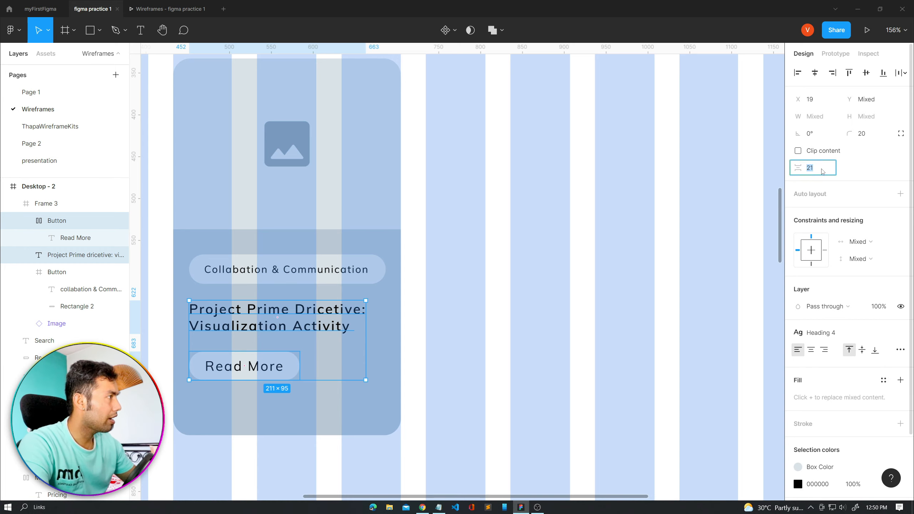
{"action": "type", "text": "20"}
{"action": "key", "text": "Return"}
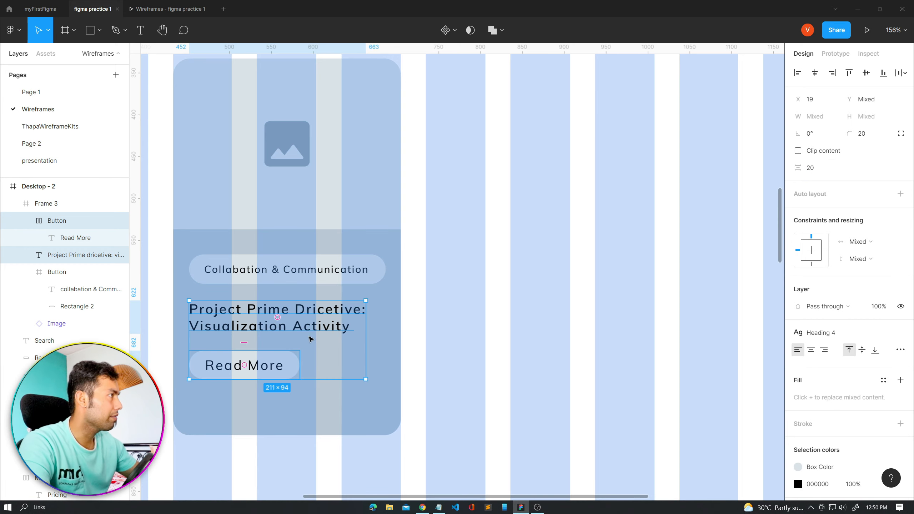
- Select the whole card frame below the search bar
{"action": "left_click", "coordinate": [317, 409]}
{"action": "scroll", "coordinate": [319, 407], "scroll_direction": "up", "scroll_amount": 3}
{"action": "scroll", "coordinate": [319, 407], "scroll_direction": "down", "scroll_amount": 3}
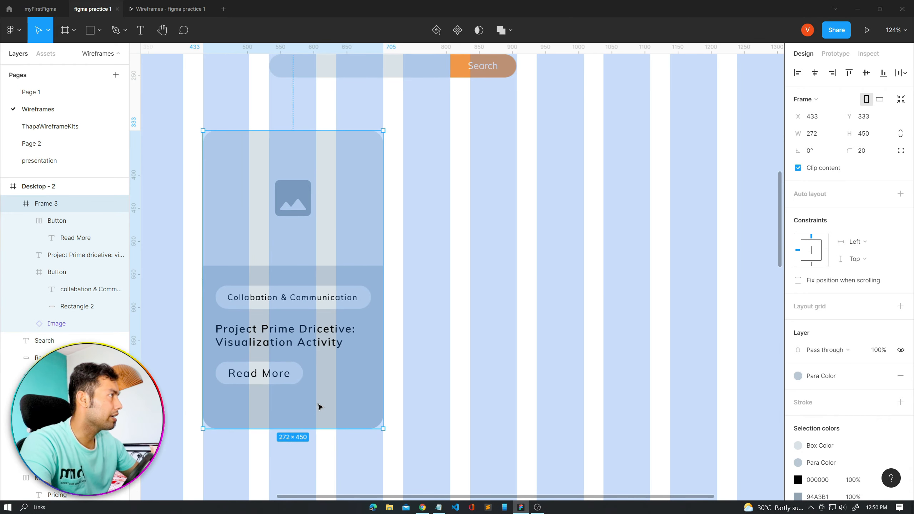
{"action": "scroll", "coordinate": [319, 400], "scroll_direction": "up", "scroll_amount": 2}
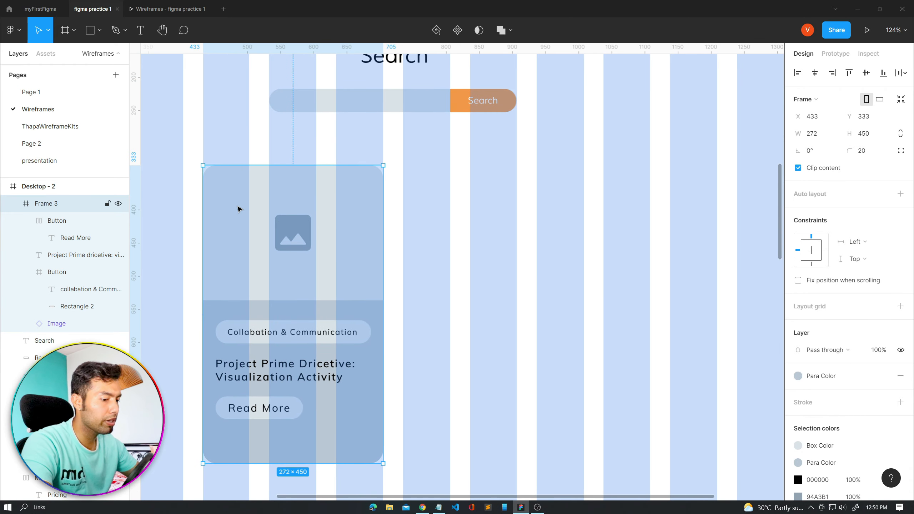
- Check the card in the prototype preview and duplicate it twice to make a row of three cards below the search bar
{"action": "left_click", "coordinate": [170, 9]}
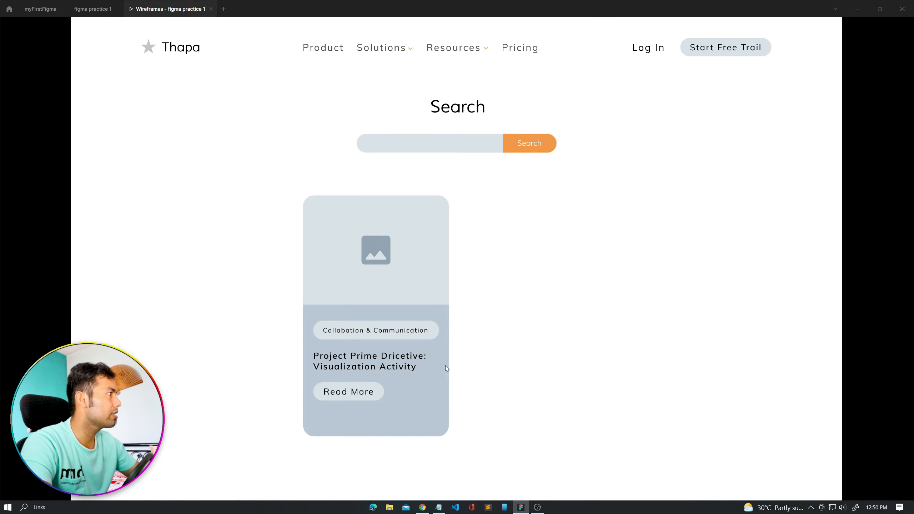
{"action": "left_click", "coordinate": [93, 9]}
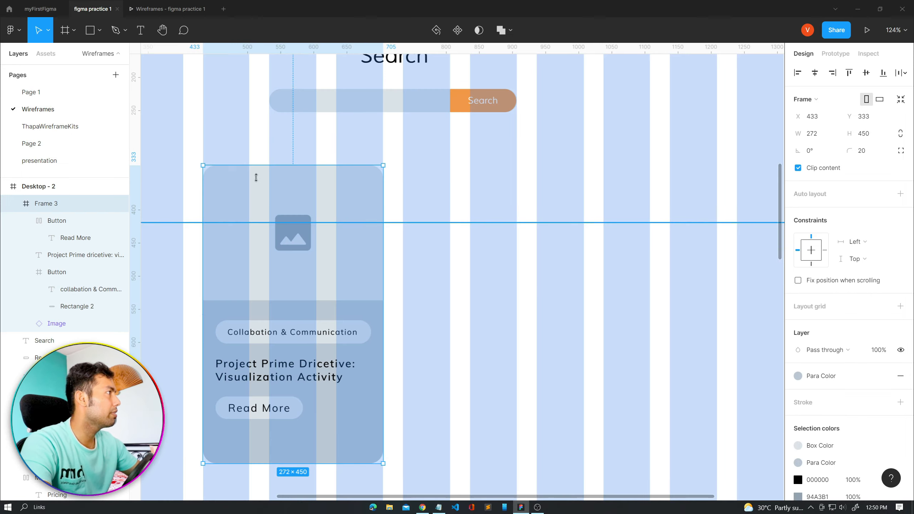
{"action": "left_click_drag", "start_coordinate": [229, 187], "coordinate": [623, 214]}
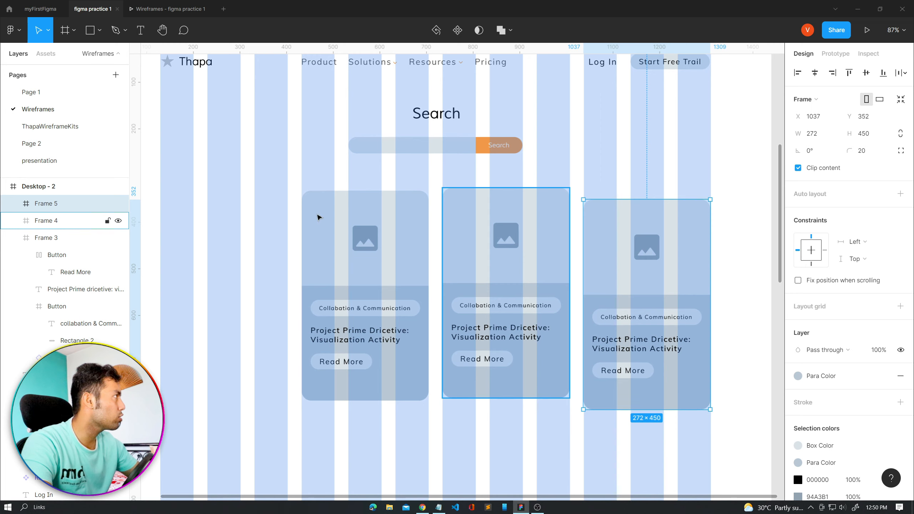
{"action": "left_click", "coordinate": [308, 242]}
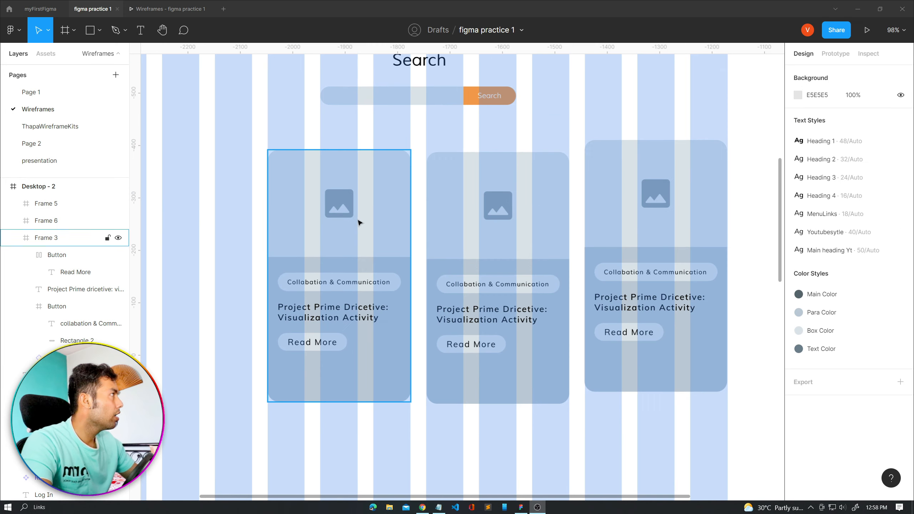
- Align the three cards on their vertical centers
{"action": "left_click", "coordinate": [382, 184]}
{"action": "left_click", "coordinate": [448, 182], "text": "shift"}
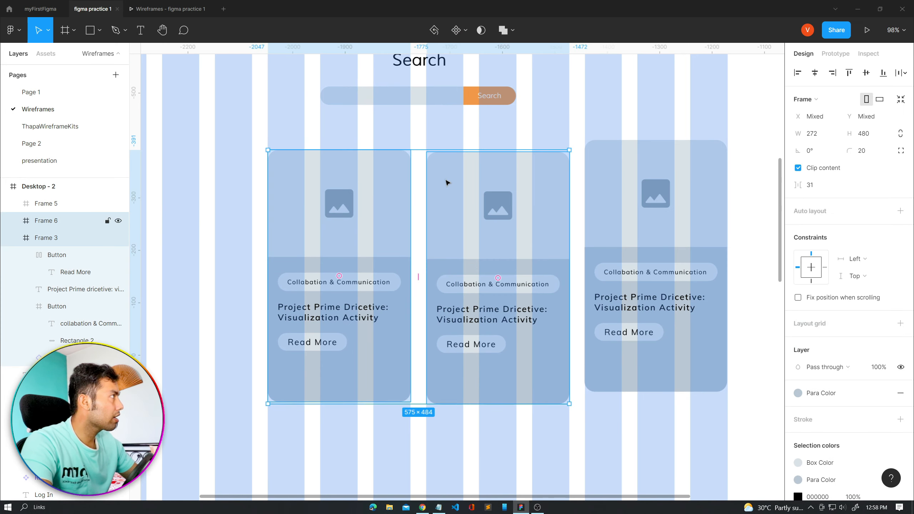
{"action": "left_click", "coordinate": [606, 162], "text": "shift"}
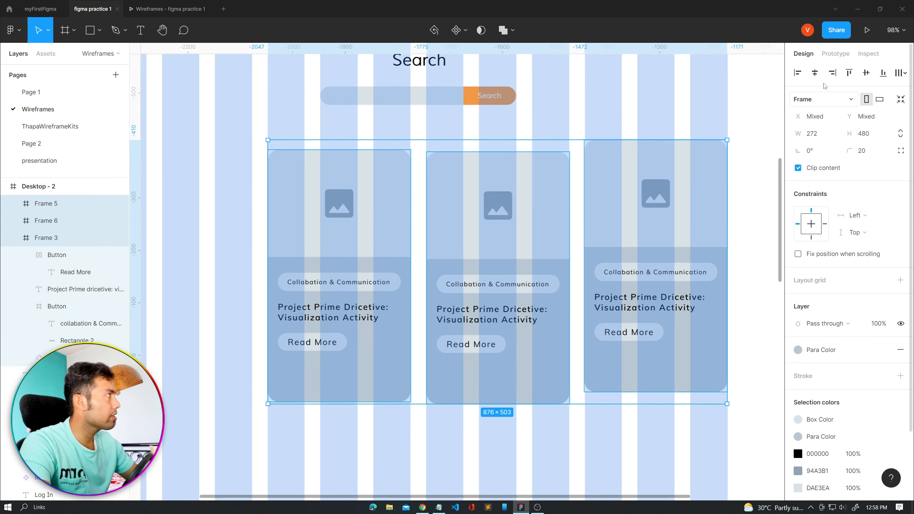
{"action": "left_click", "coordinate": [866, 74]}
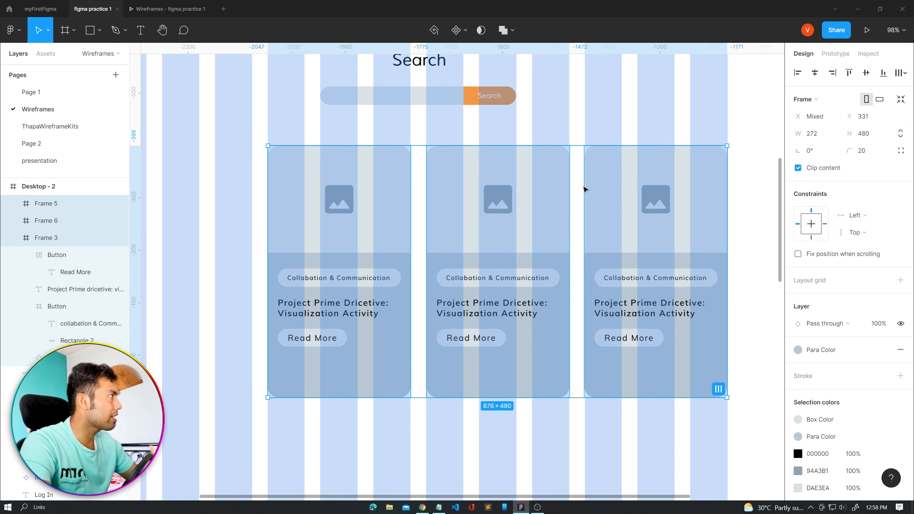
- Compare the three-card row in the prototype preview and on the canvas with the cards on the reference blog page
{"action": "left_click", "coordinate": [158, 9]}
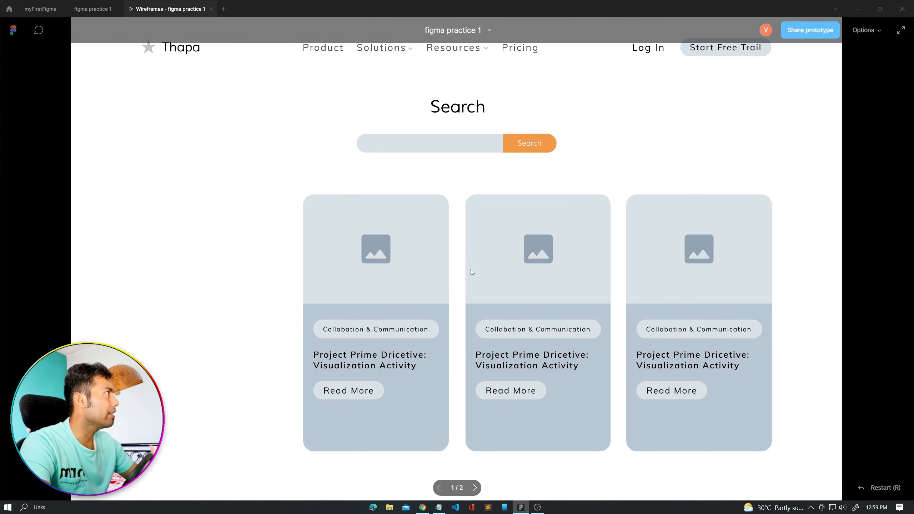
{"action": "scroll", "coordinate": [219, 259], "scroll_direction": "down", "scroll_amount": 5}
{"action": "scroll", "coordinate": [218, 260], "scroll_direction": "up", "scroll_amount": 5}
{"action": "key", "text": "ctrl+shift+Tab"}
{"action": "scroll", "coordinate": [477, 298], "scroll_direction": "up", "scroll_amount": 8}
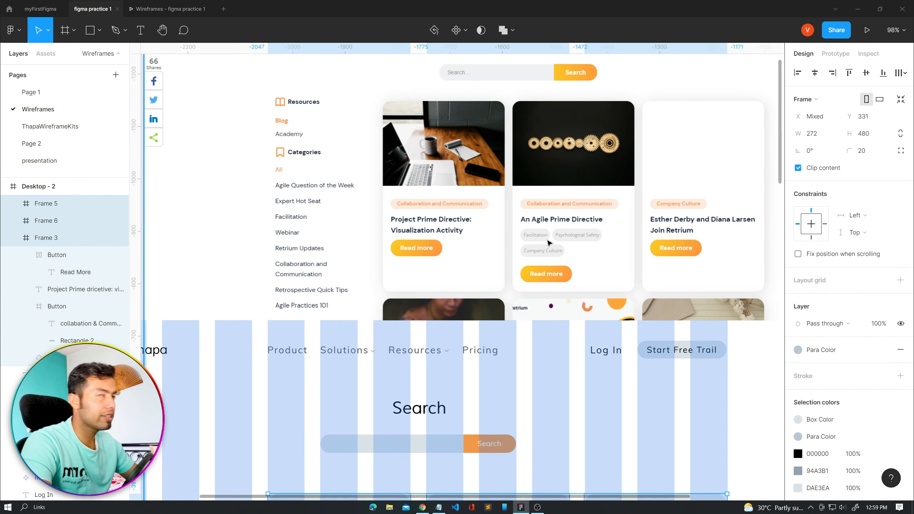
{"action": "scroll", "coordinate": [549, 243], "scroll_direction": "down", "scroll_amount": 10}
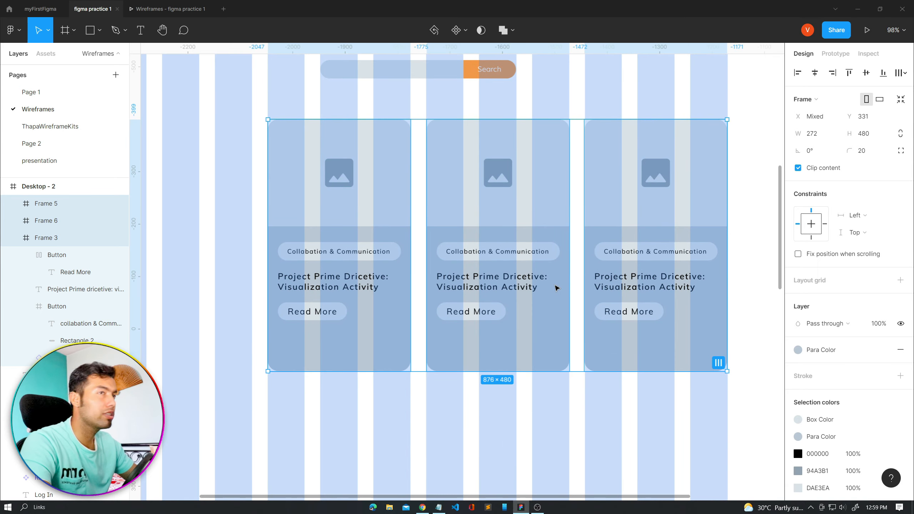
{"action": "scroll", "coordinate": [552, 294], "scroll_direction": "left", "scroll_amount": 2}
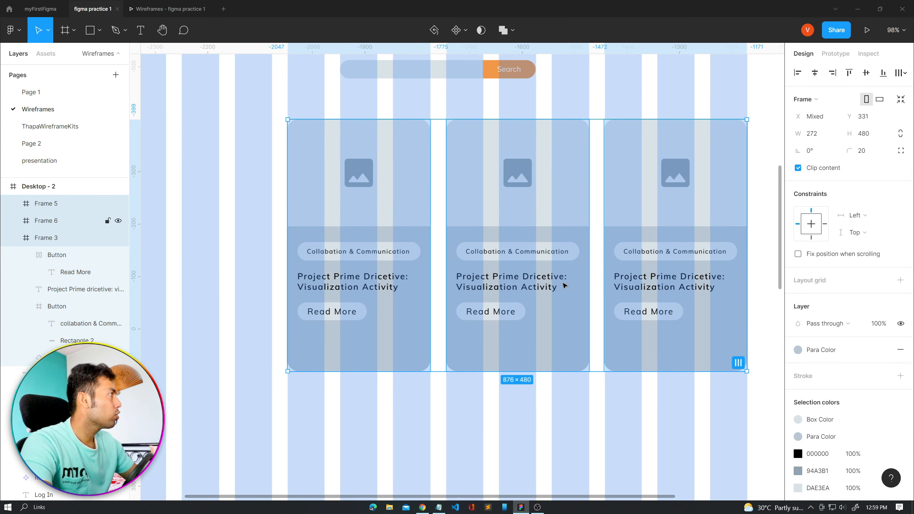
{"action": "scroll", "coordinate": [562, 285], "scroll_direction": "down", "scroll_amount": 3}
{"action": "scroll", "coordinate": [598, 276], "scroll_direction": "up", "scroll_amount": 1}
{"action": "scroll", "coordinate": [598, 274], "scroll_direction": "right", "scroll_amount": 1}
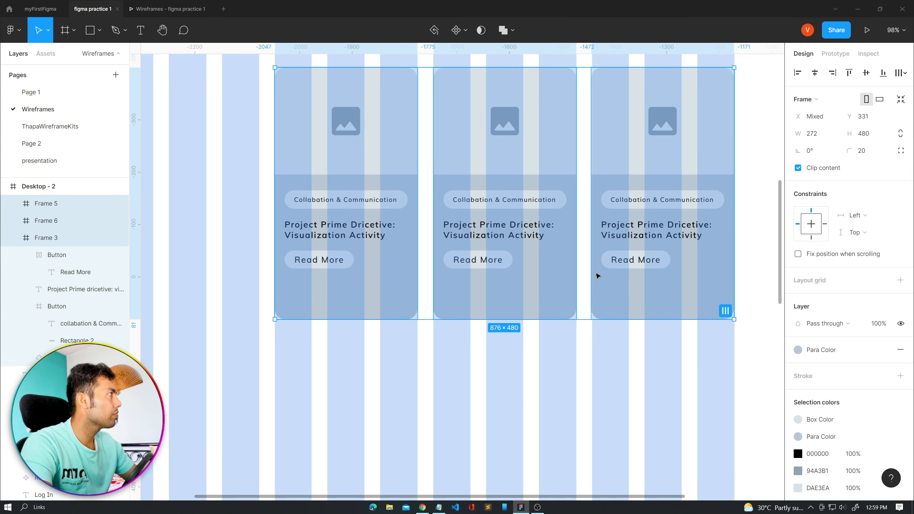
{"action": "scroll", "coordinate": [555, 229], "scroll_direction": "up", "scroll_amount": 5}
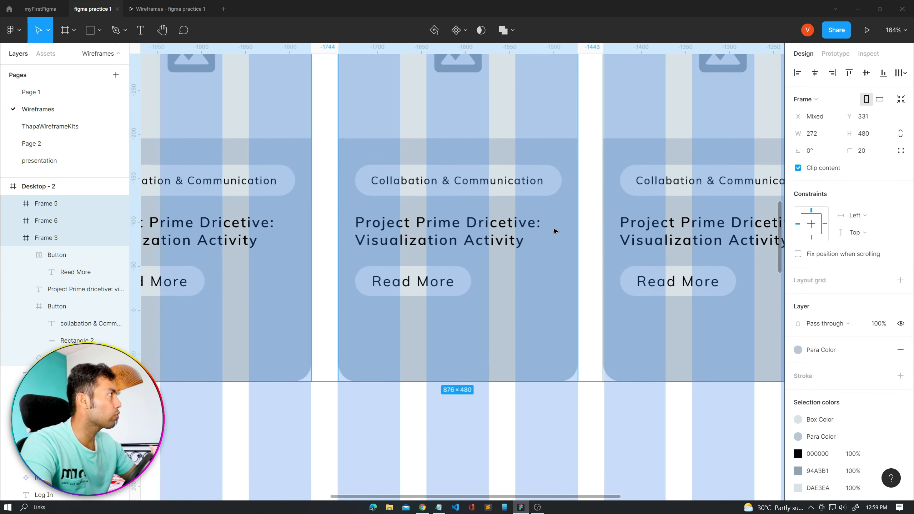
- Move the middle card's Read More button down near the bottom edge of the card
{"action": "scroll", "coordinate": [468, 306], "scroll_direction": "up", "scroll_amount": 3}
{"action": "left_click", "coordinate": [369, 376]}
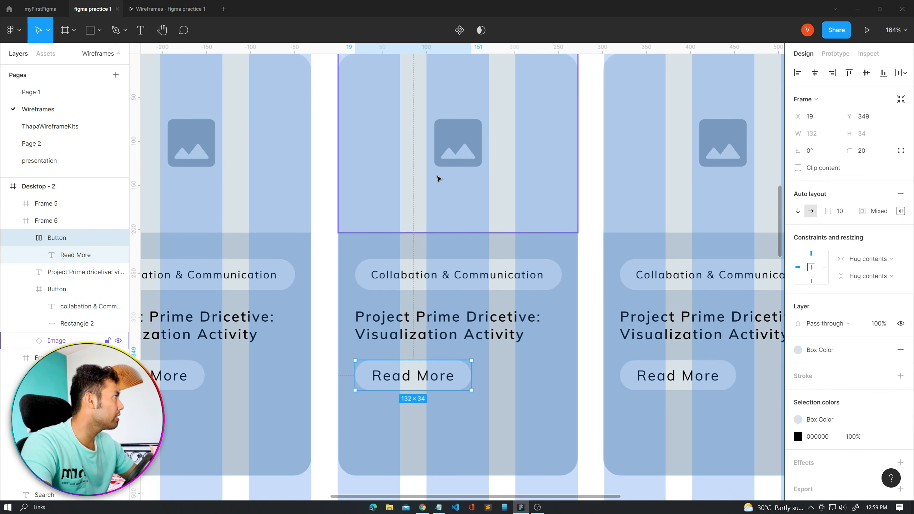
{"action": "left_click", "coordinate": [363, 245]}
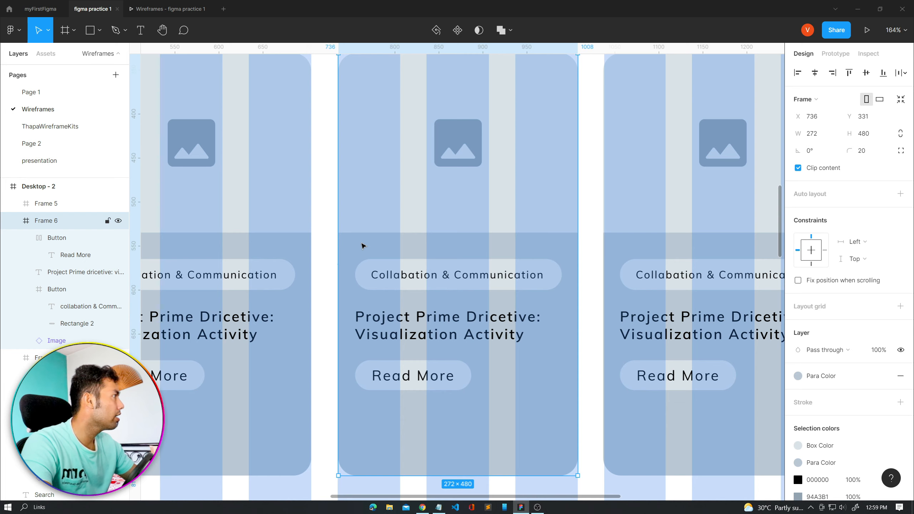
{"action": "left_click", "coordinate": [363, 375]}
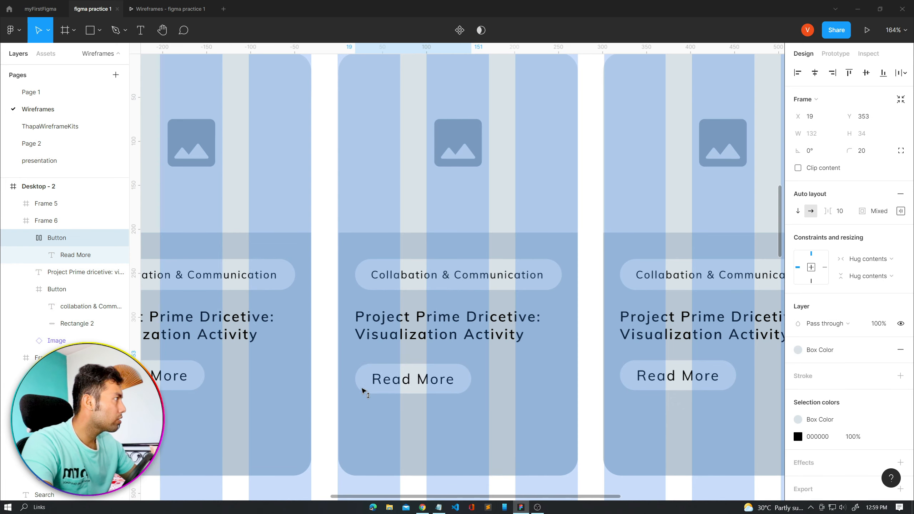
{"action": "left_click_drag", "start_coordinate": [363, 390], "coordinate": [363, 443]}
- Copy the middle card's category button below the title and set the vertical spacing between title and copy to 10
{"action": "left_click", "coordinate": [374, 274]}
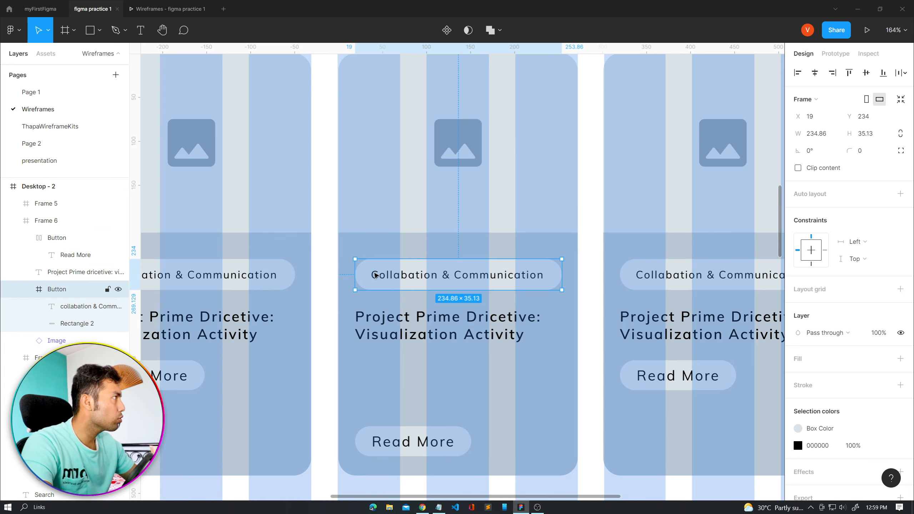
{"action": "left_click_drag", "start_coordinate": [375, 274], "coordinate": [374, 369]}
{"action": "left_click", "coordinate": [392, 335]}
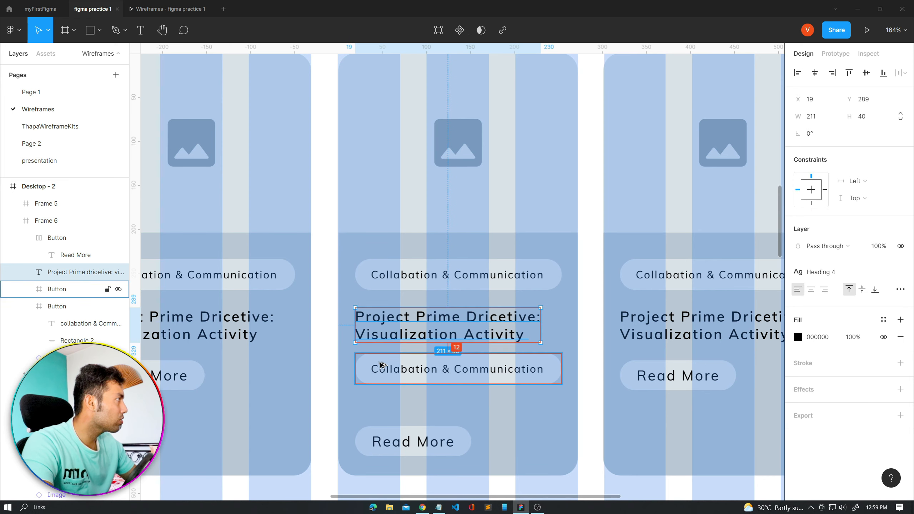
{"action": "left_click", "coordinate": [381, 366]}
{"action": "left_click", "coordinate": [392, 340]}
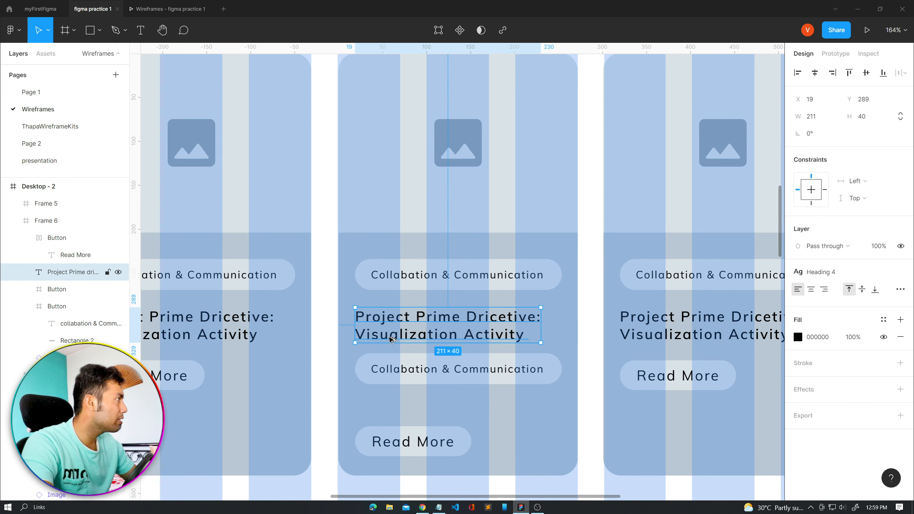
{"action": "left_click", "coordinate": [374, 363], "text": "shift"}
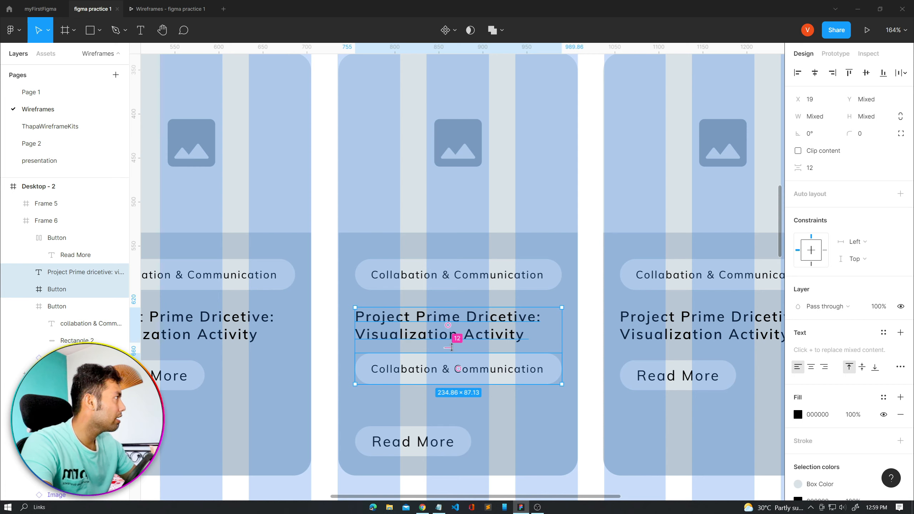
{"action": "left_click", "coordinate": [820, 166]}
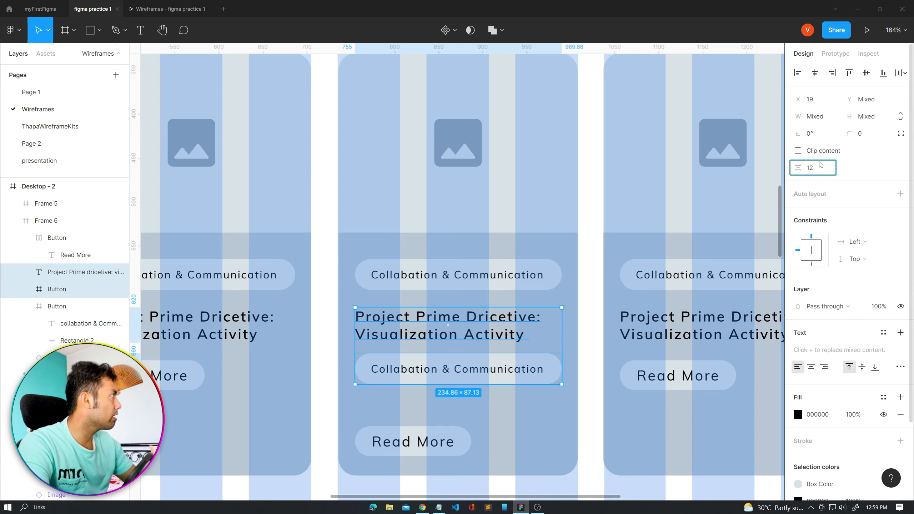
{"action": "key", "text": "Return"}
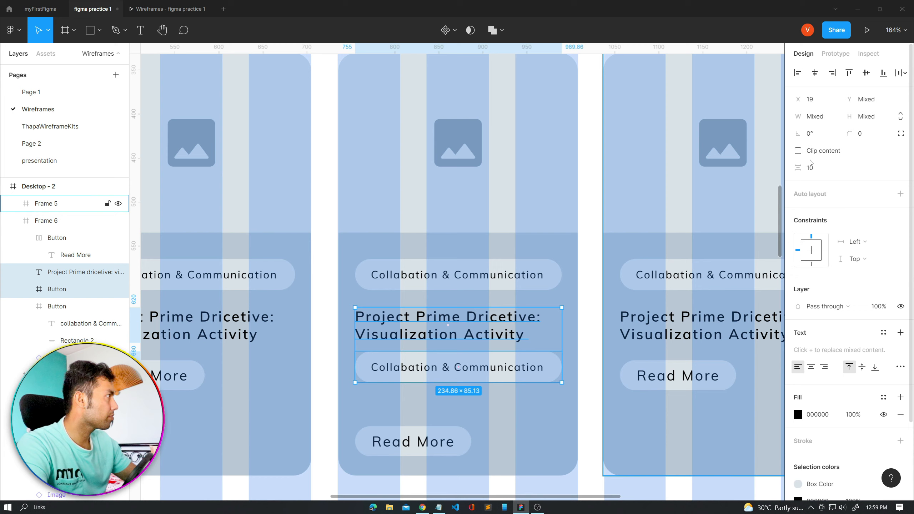
- Change the copied category button's label to Technology and add auto layout to the button
{"action": "double_click", "coordinate": [542, 369]}
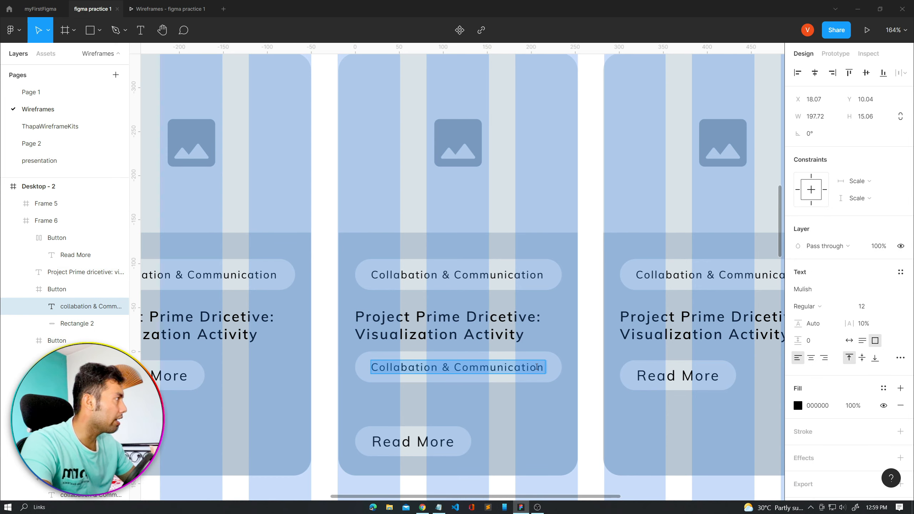
{"action": "type", "text": "t"}
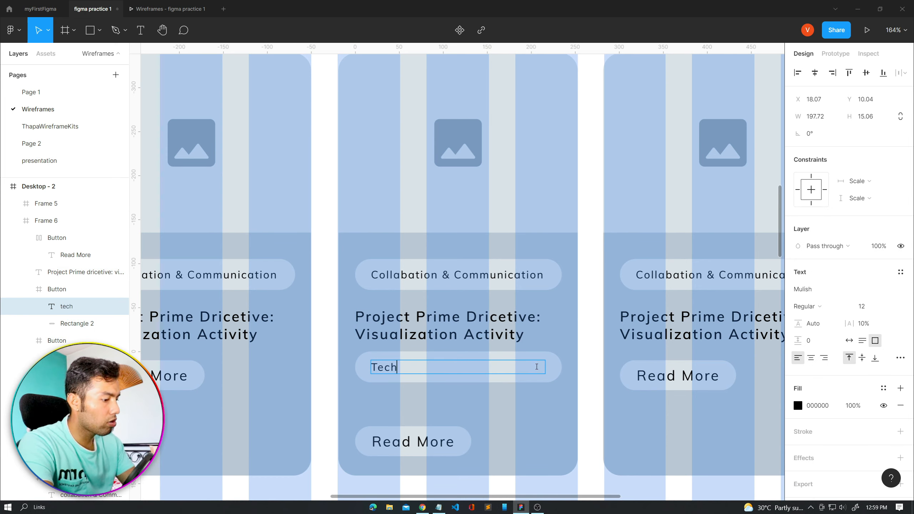
{"action": "type", "text": "echnology"}
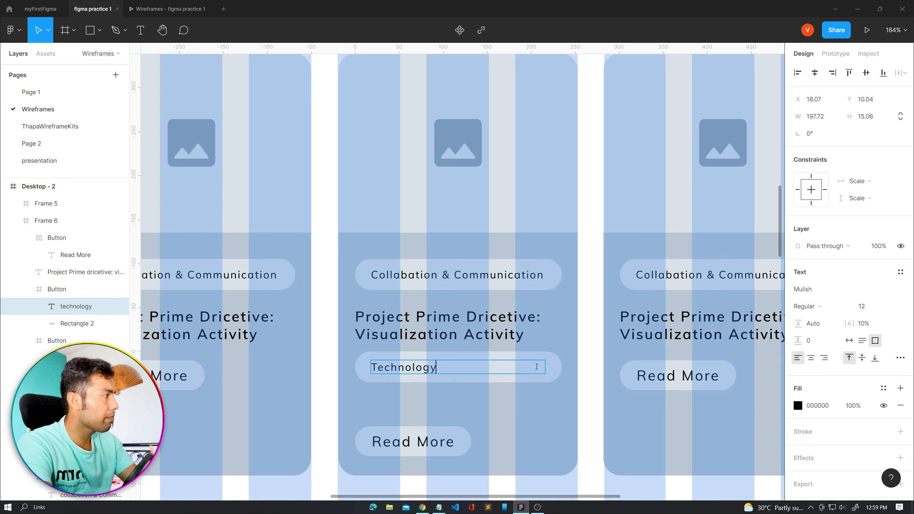
{"action": "key", "text": "Escape"}
{"action": "key", "text": "Escape"}
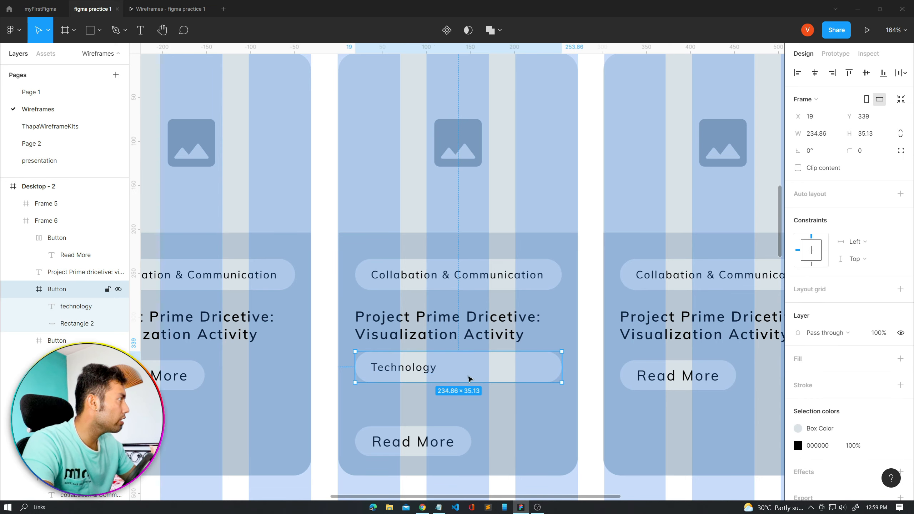
{"action": "key", "text": "Escape"}
{"action": "left_click", "coordinate": [491, 373]}
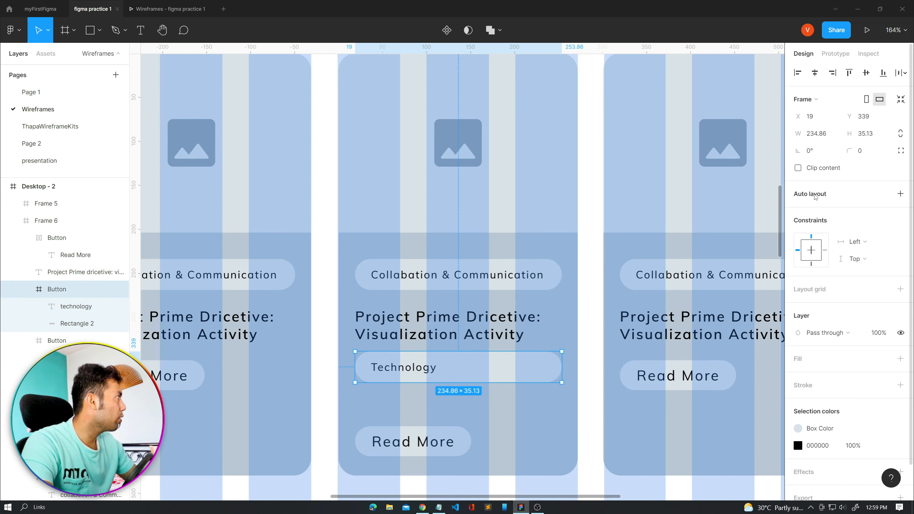
{"action": "key", "text": "shift+a"}
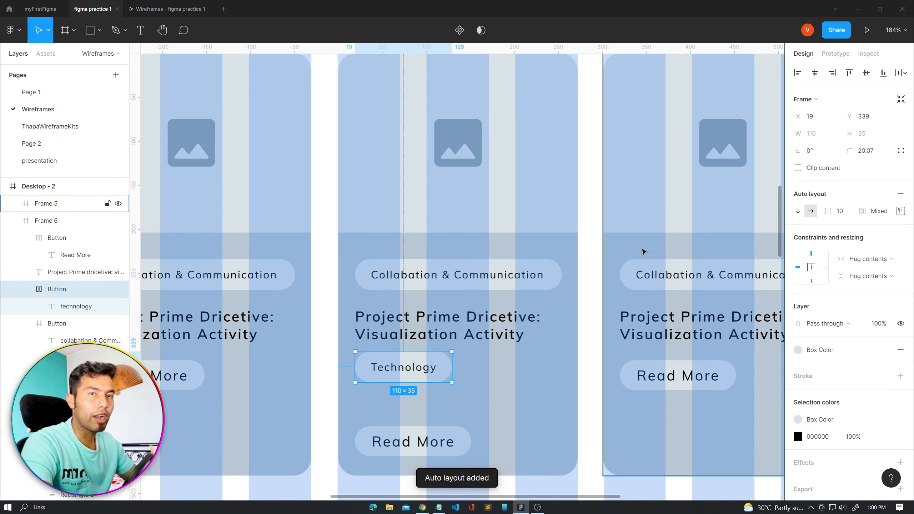
- Set the Technology button's top and bottom padding to 7
{"action": "left_click", "coordinate": [901, 211]}
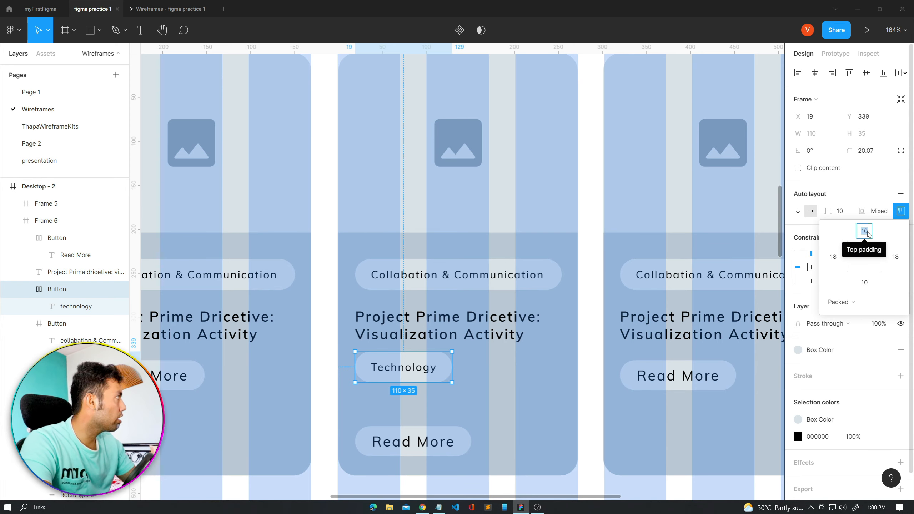
{"action": "type", "text": "7"}
{"action": "key", "text": "Tab"}
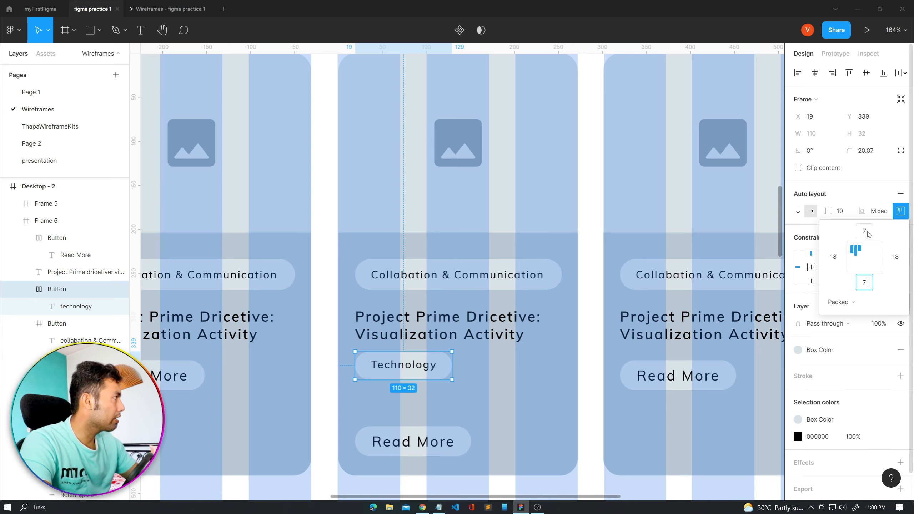
{"action": "type", "text": "7"}
{"action": "key", "text": "Return"}
- Set the Technology button's top and bottom padding to 6
{"action": "left_click", "coordinate": [870, 233]}
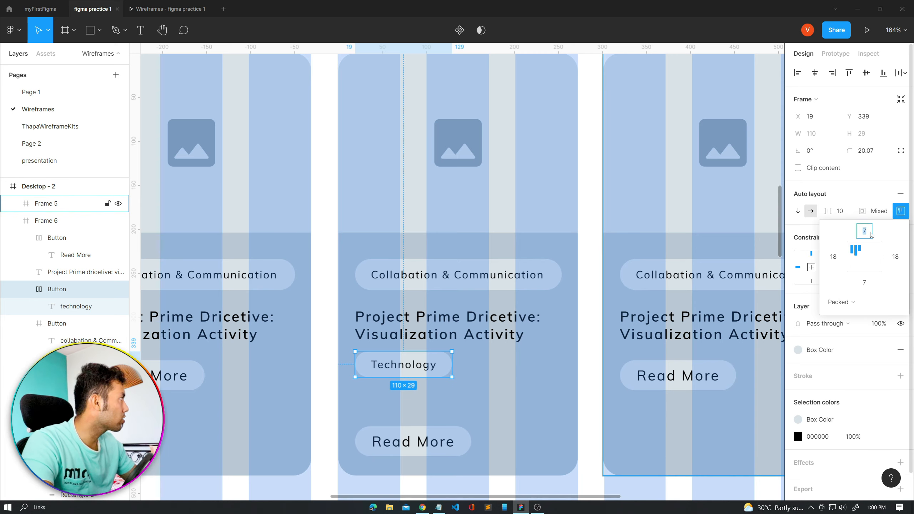
{"action": "type", "text": "6"}
{"action": "key", "text": "Tab"}
{"action": "type", "text": "6"}
{"action": "key", "text": "Return"}
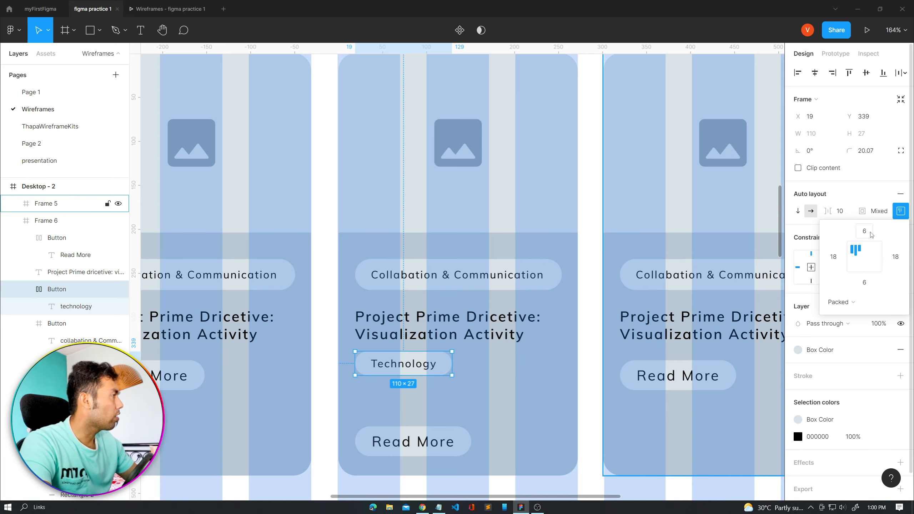
{"action": "left_click", "coordinate": [462, 372]}
- Try widening the Technology button to about 201 and undo the resize
{"action": "left_click", "coordinate": [369, 355]}
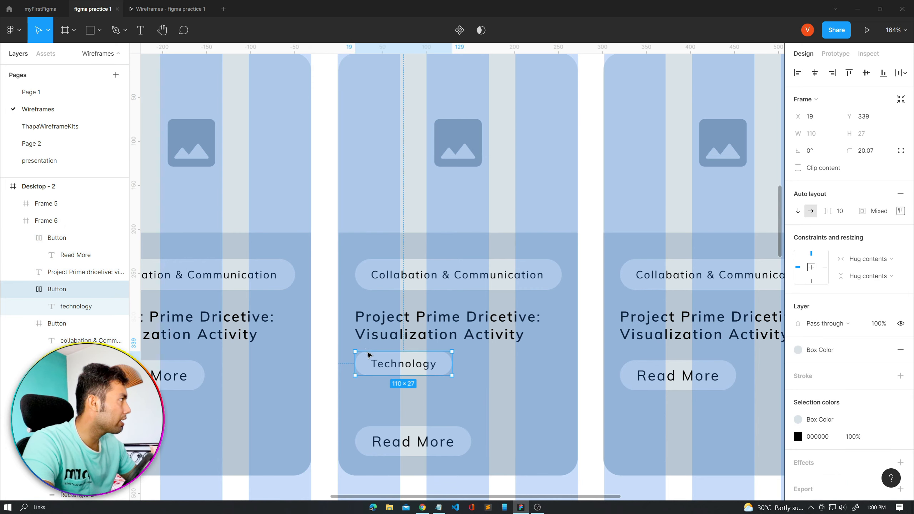
{"action": "left_click_drag", "start_coordinate": [453, 359], "coordinate": [532, 365]}
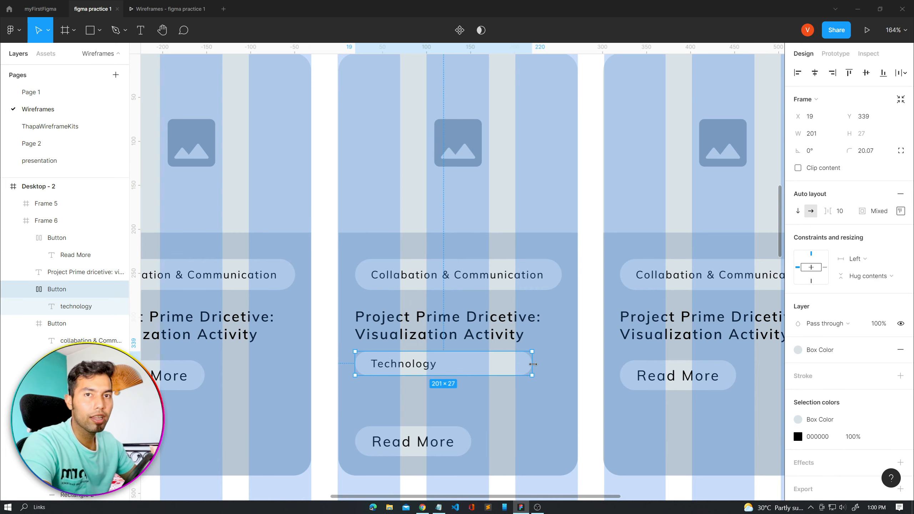
{"action": "key", "text": "ctrl+z"}
{"action": "left_click", "coordinate": [902, 210]}
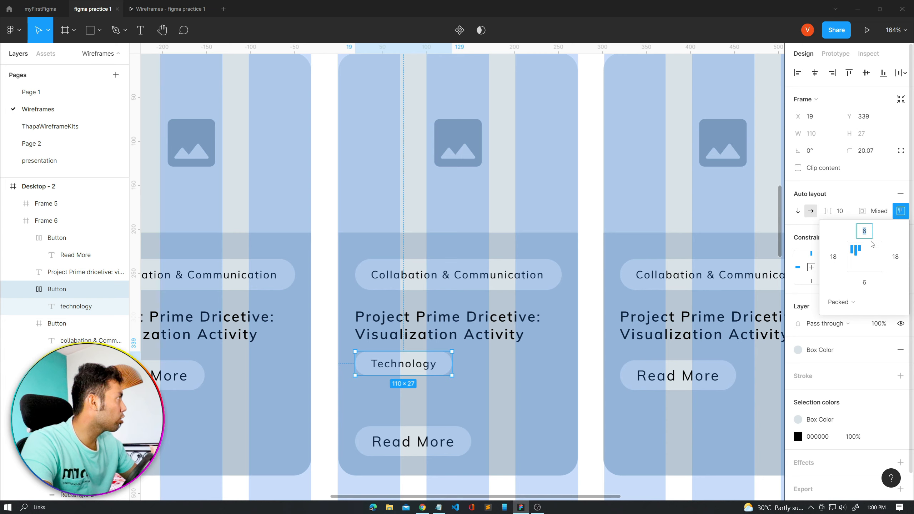
{"action": "left_click", "coordinate": [507, 366]}
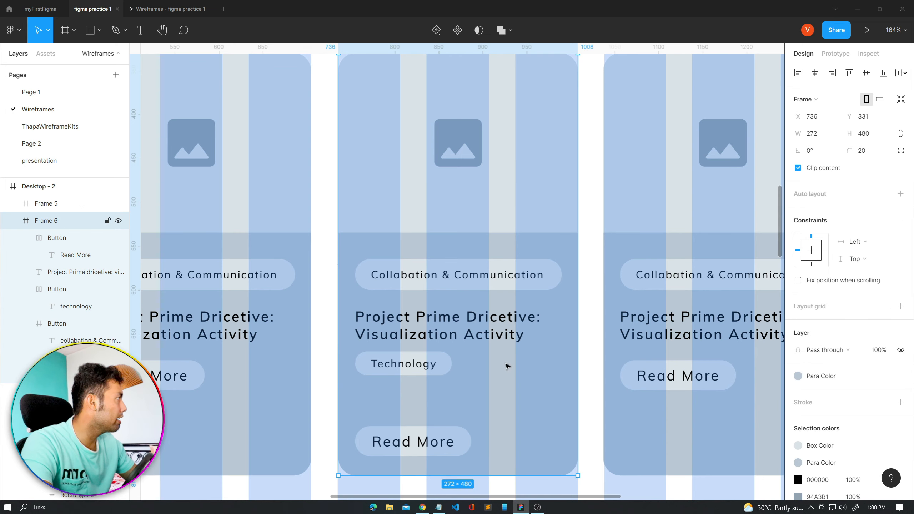
{"action": "left_click", "coordinate": [448, 368]}
{"action": "left_click_drag", "start_coordinate": [452, 365], "coordinate": [527, 377]}
{"action": "key", "text": "ctrl+z"}
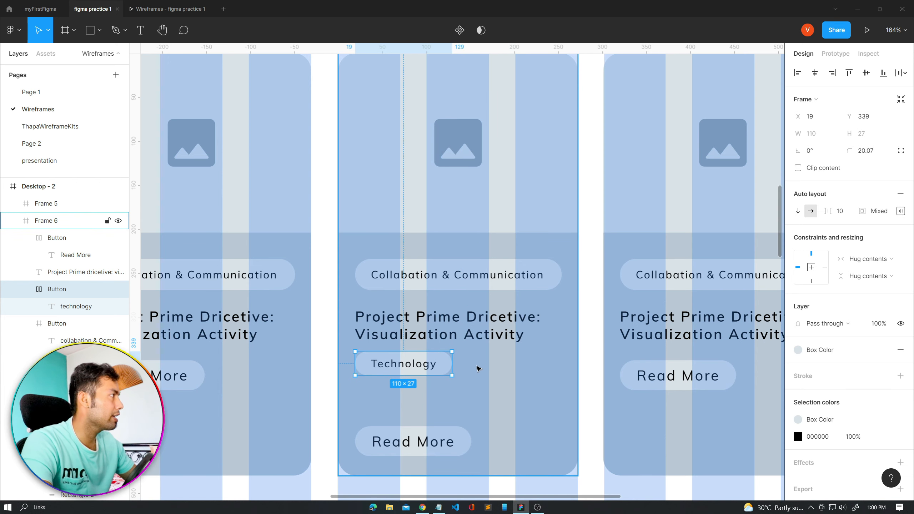
- Duplicate the Technology button twice, placing one copy beside it and another 10 below it
{"action": "left_click_drag", "start_coordinate": [448, 370], "coordinate": [562, 369]}
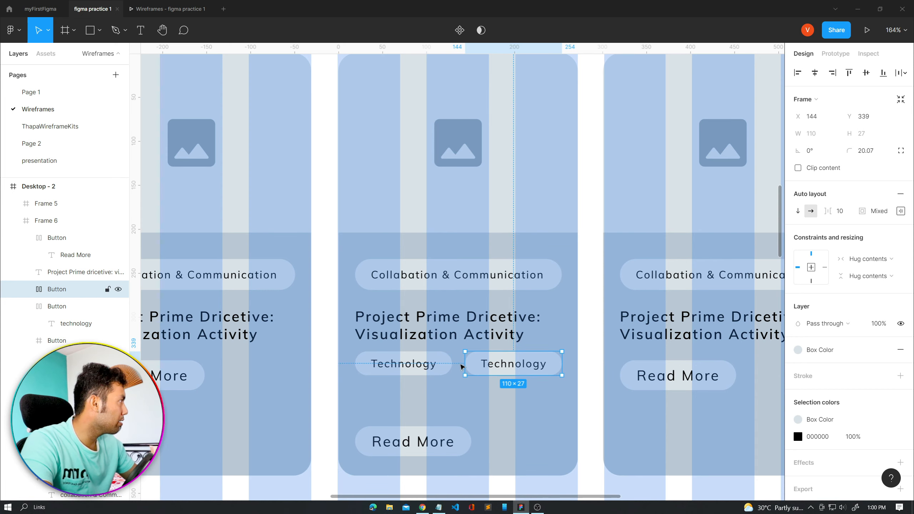
{"action": "left_click_drag", "start_coordinate": [426, 375], "coordinate": [421, 403]}
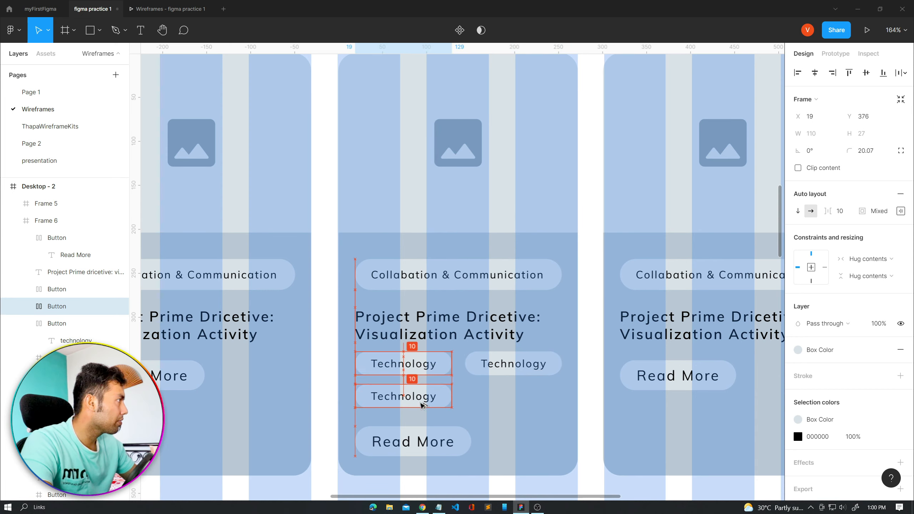
- Set the horizontal spacing between the two side-by-side Technology buttons to 10
{"action": "left_click", "coordinate": [467, 365]}
{"action": "left_click", "coordinate": [448, 368], "text": "shift"}
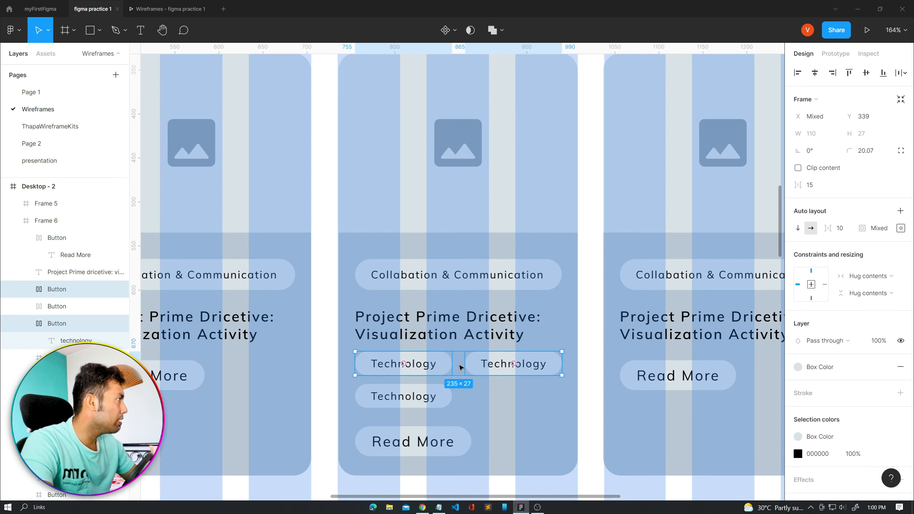
{"action": "left_click", "coordinate": [458, 364]}
{"action": "double_click", "coordinate": [432, 369]}
{"action": "left_click", "coordinate": [460, 370]}
{"action": "double_click", "coordinate": [477, 371]}
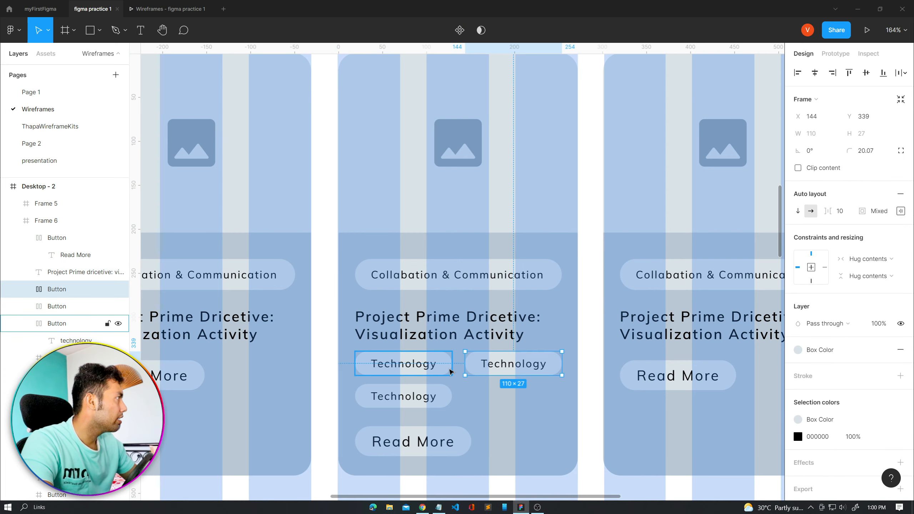
{"action": "left_click", "coordinate": [450, 371], "text": "shift"}
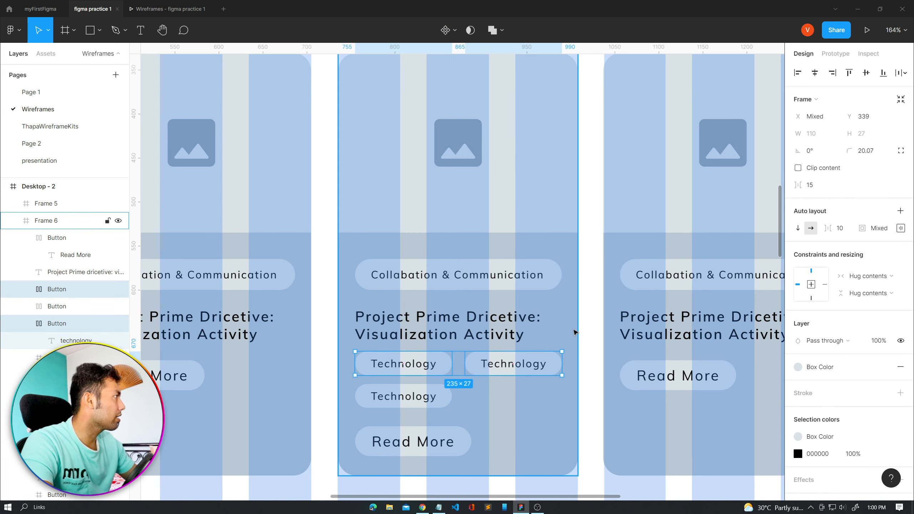
{"action": "left_click", "coordinate": [813, 185]}
{"action": "type", "text": "10"}
{"action": "key", "text": "Return"}
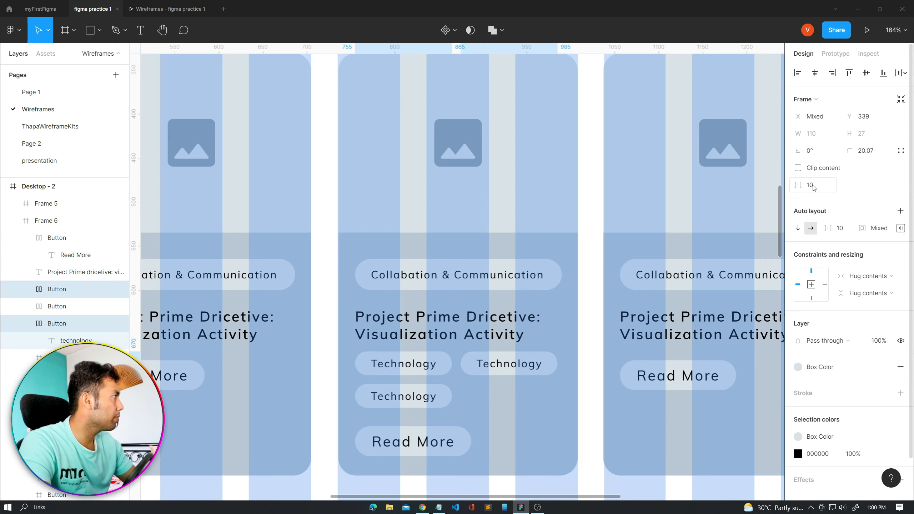
- Change the lower Technology button's label to Thapa Technical and check the middle card in the prototype preview
{"action": "left_click", "coordinate": [422, 400]}
{"action": "double_click", "coordinate": [420, 401]}
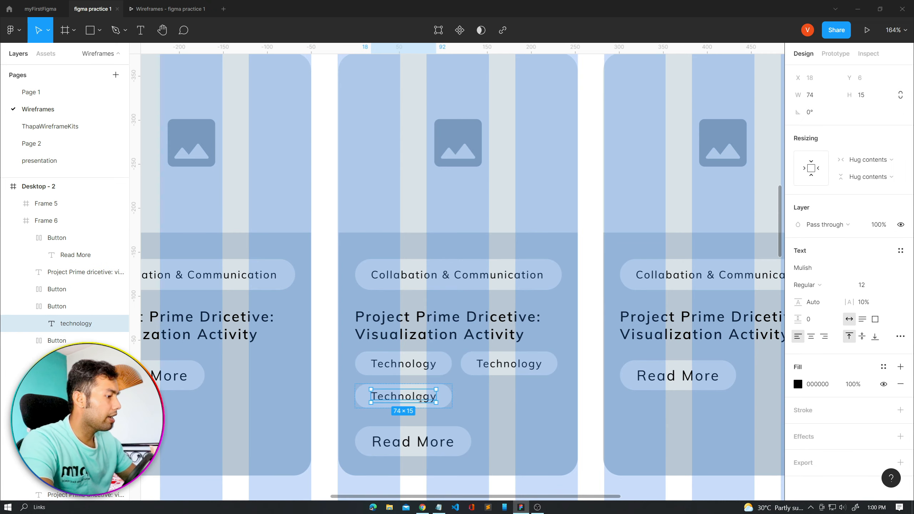
{"action": "double_click", "coordinate": [421, 399]}
{"action": "type", "text": "T"}
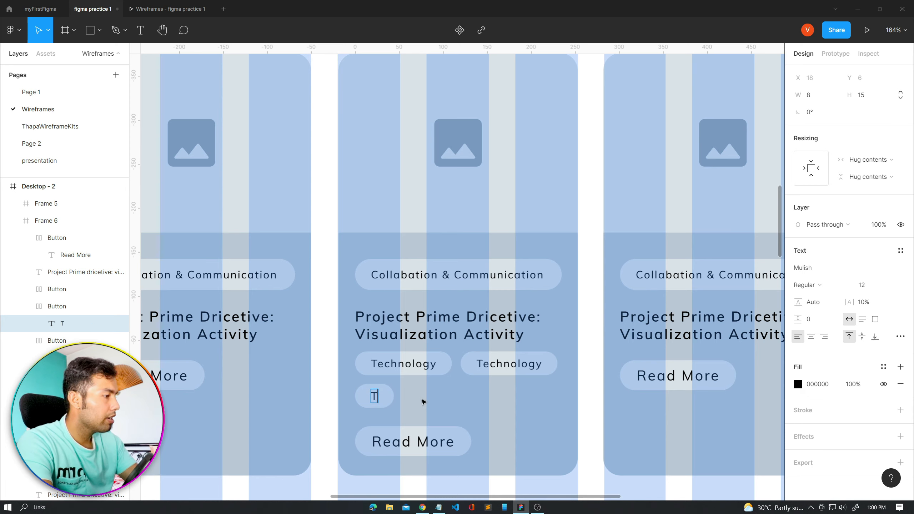
{"action": "type", "text": "hapa T"}
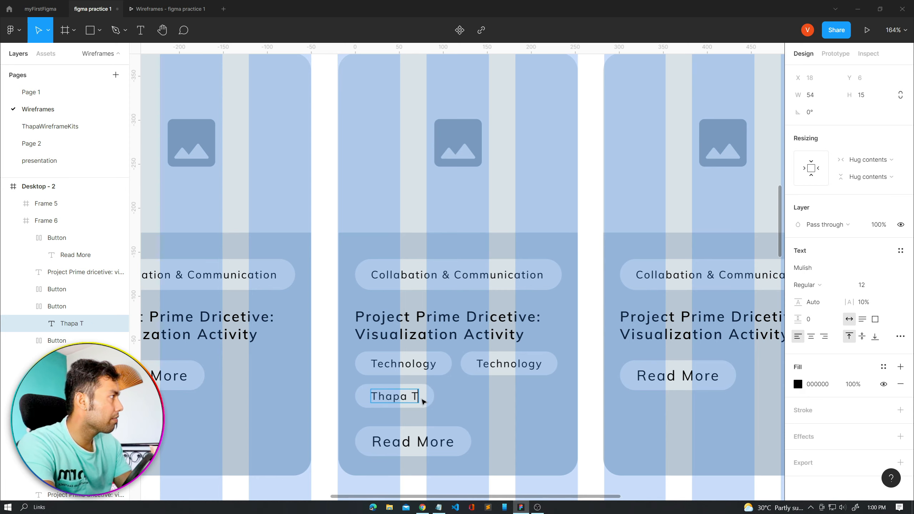
{"action": "type", "text": "echnical"}
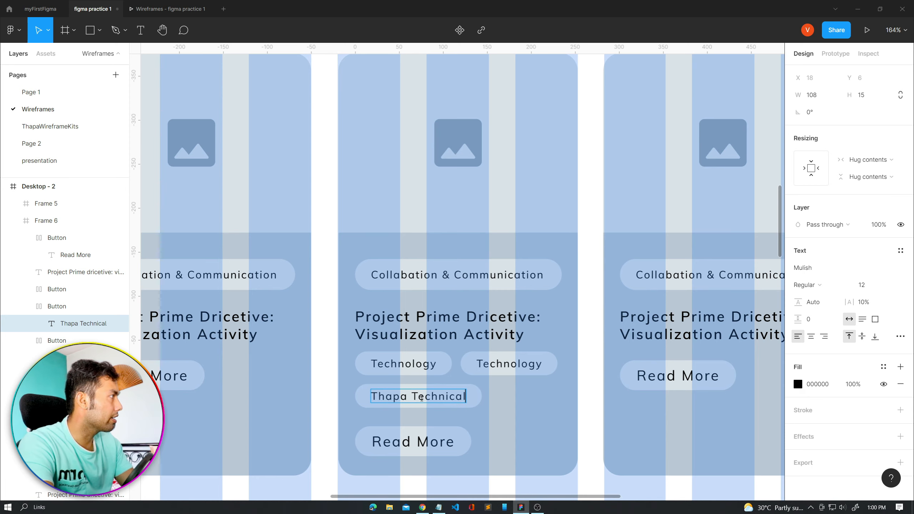
{"action": "key", "text": "Escape"}
{"action": "left_click", "coordinate": [187, 10]}
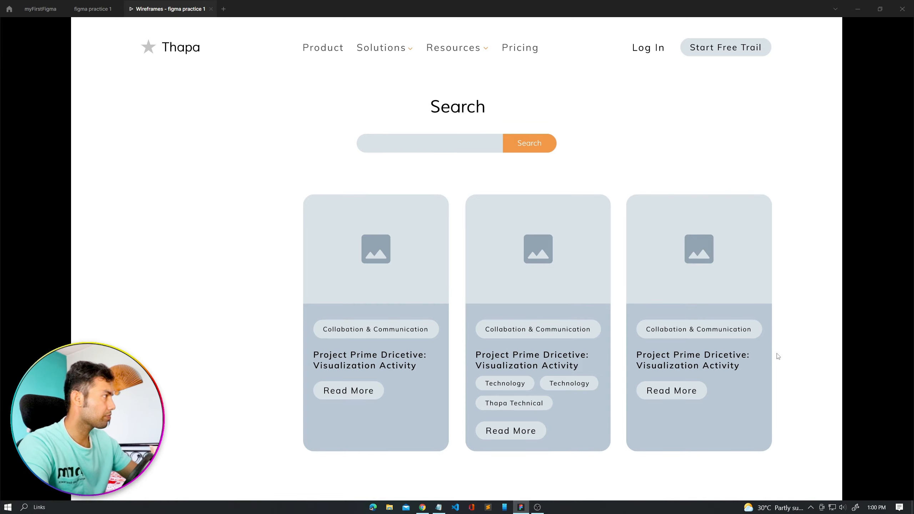
{"action": "left_click", "coordinate": [97, 9]}
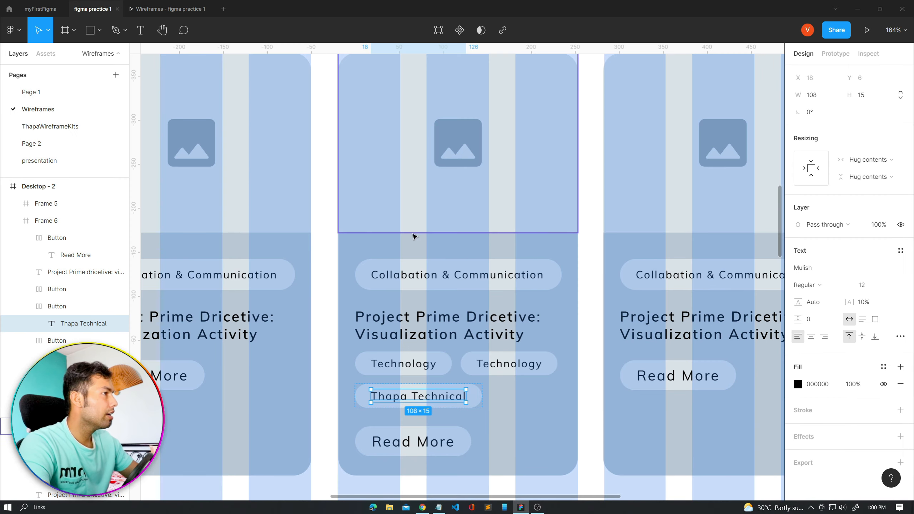
- Duplicate all three content cards together to form a second row below the first
{"action": "scroll", "coordinate": [413, 238], "scroll_direction": "down", "scroll_amount": 5, "text": "ctrl"}
{"action": "left_click", "coordinate": [275, 141]}
{"action": "left_click", "coordinate": [374, 149], "text": "shift"}
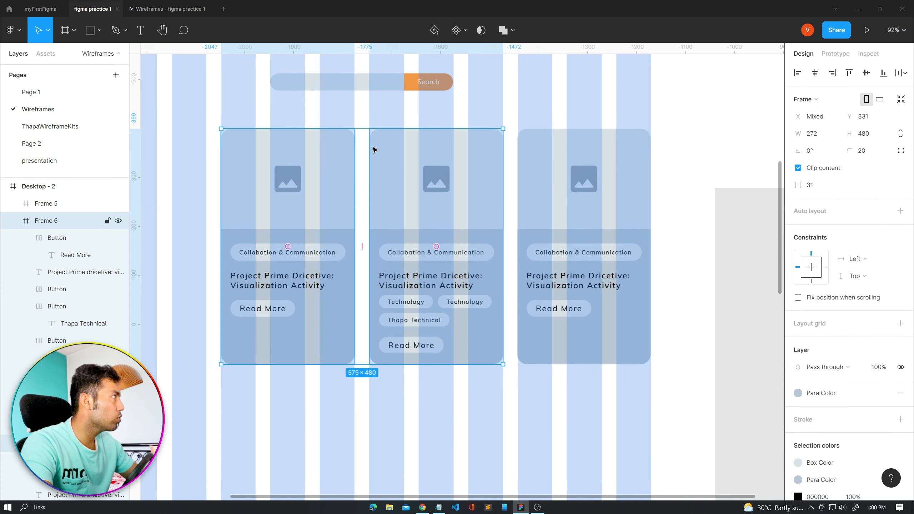
{"action": "left_click", "coordinate": [537, 147], "text": "shift"}
{"action": "scroll", "coordinate": [500, 259], "scroll_direction": "down", "scroll_amount": 6}
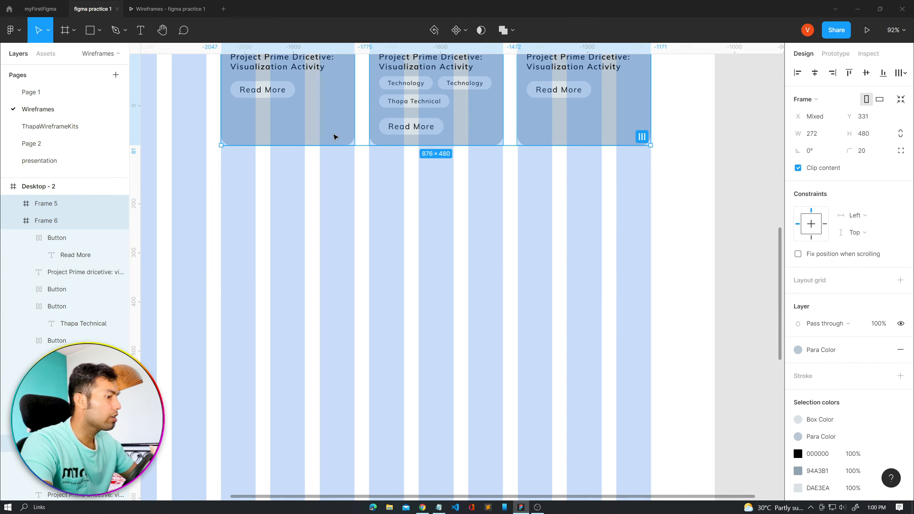
{"action": "left_click_drag", "start_coordinate": [334, 136], "coordinate": [327, 404], "text": "alt"}
- Set the vertical spacing between the two rows of cards to 60
{"action": "left_click", "coordinate": [332, 138], "text": "shift"}
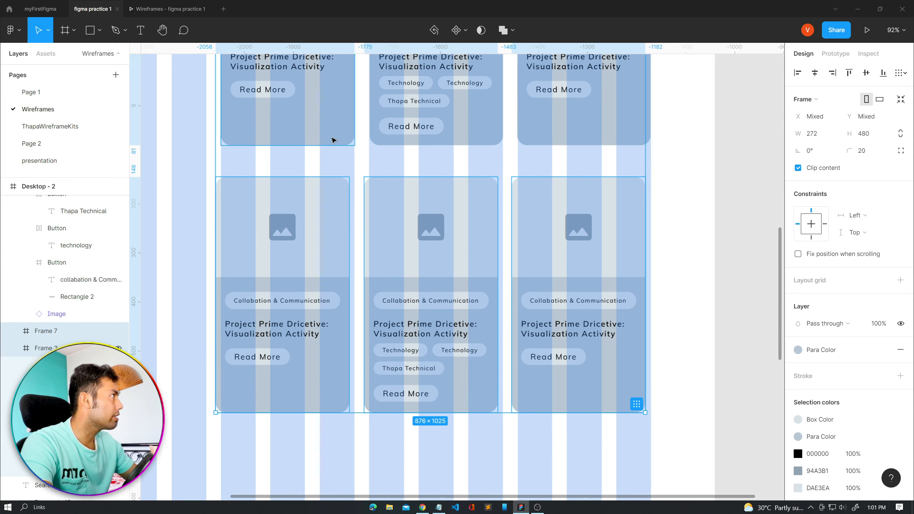
{"action": "scroll", "coordinate": [426, 252], "scroll_direction": "up", "scroll_amount": 2}
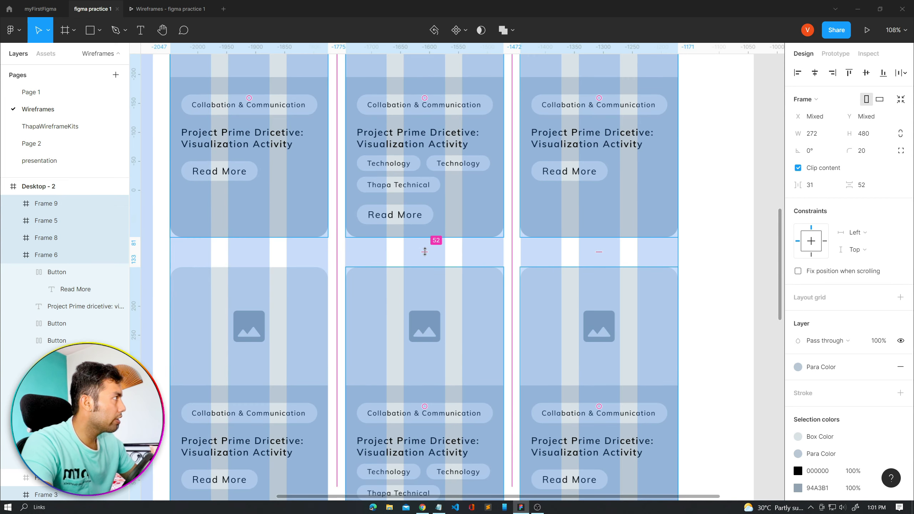
{"action": "left_click", "coordinate": [875, 185]}
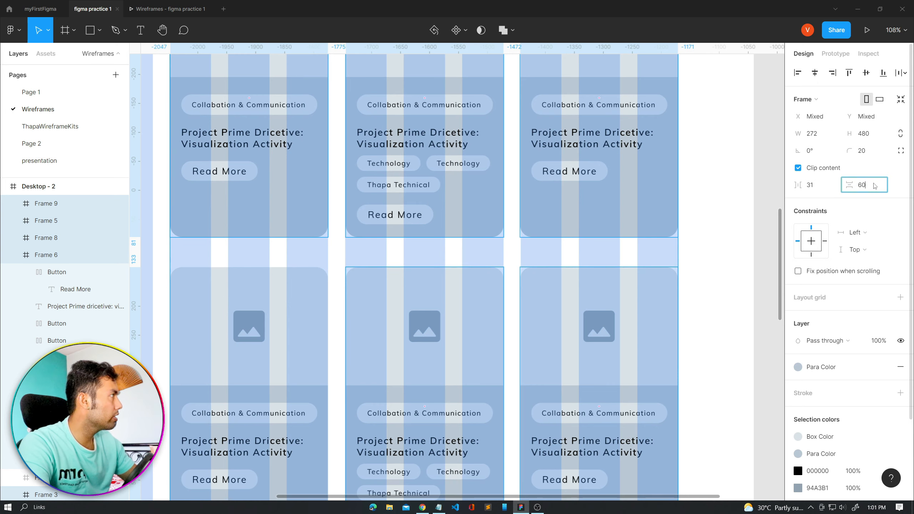
{"action": "type", "text": "60"}
{"action": "key", "text": "Return"}
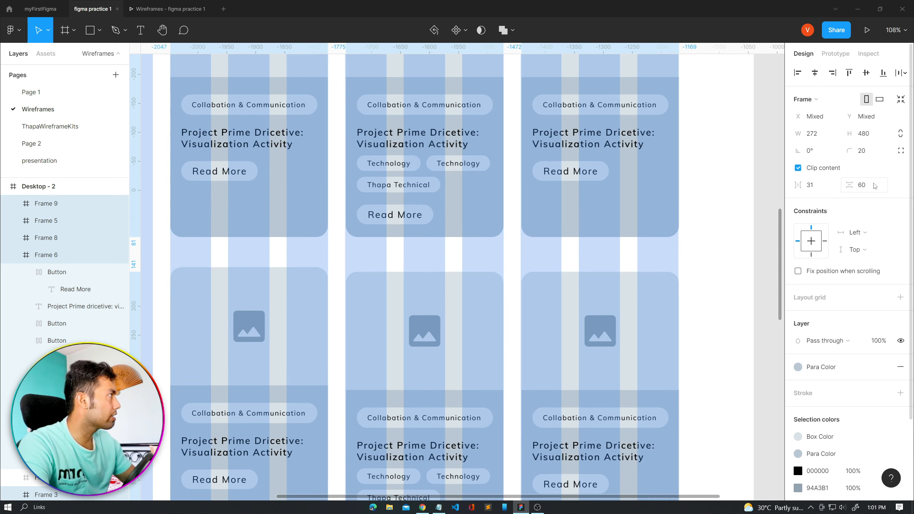
- Align the bottom edges of the three cards in the second row
{"action": "left_click", "coordinate": [317, 288]}
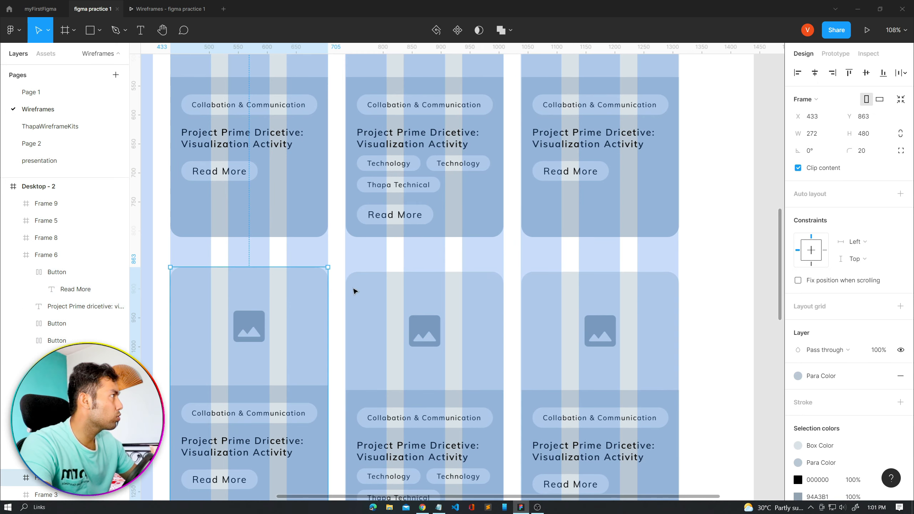
{"action": "left_click", "coordinate": [547, 292], "text": "shift"}
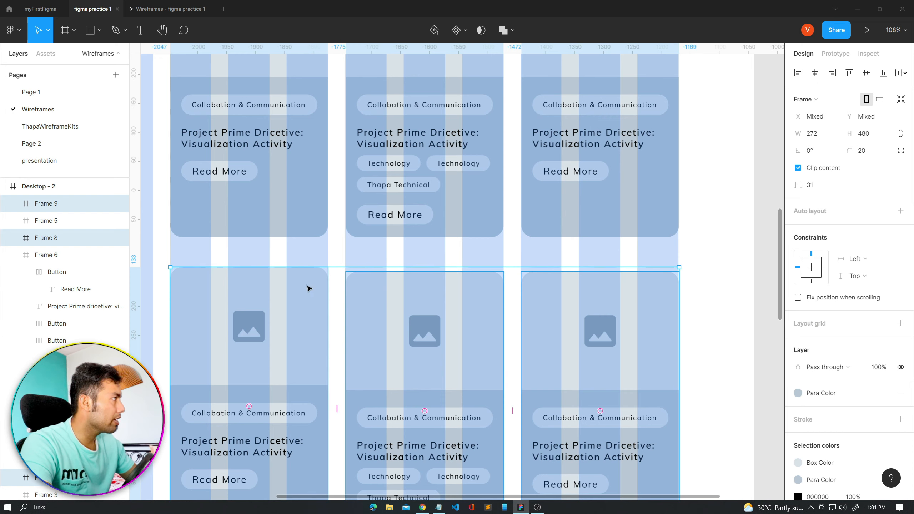
{"action": "left_click", "coordinate": [269, 235], "text": "shift"}
{"action": "left_click", "coordinate": [430, 230], "text": "shift"}
{"action": "left_click", "coordinate": [534, 228], "text": "shift"}
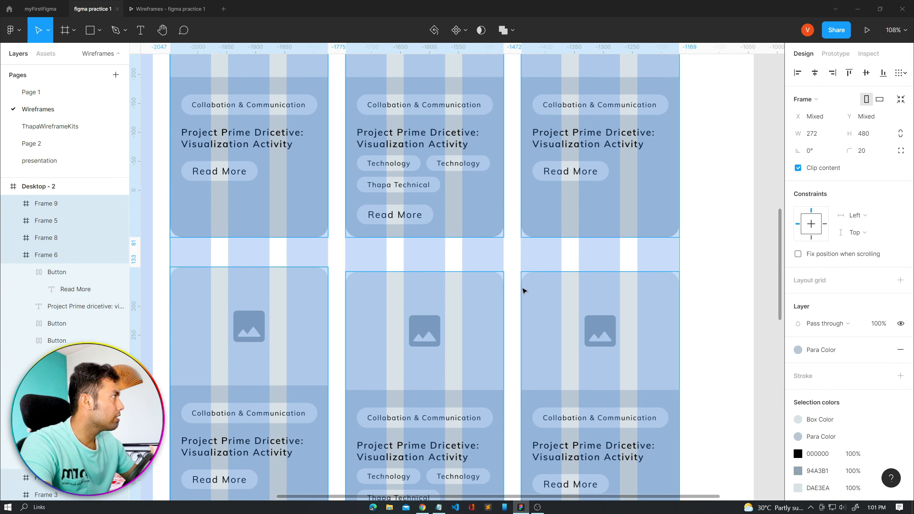
{"action": "left_click", "coordinate": [381, 306]}
{"action": "left_click", "coordinate": [531, 306], "text": "shift"}
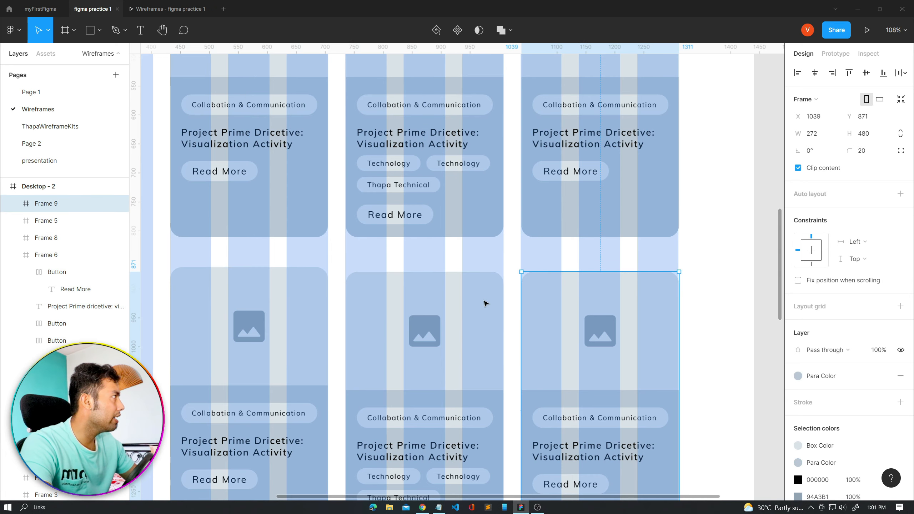
{"action": "left_click", "coordinate": [326, 299], "text": "shift"}
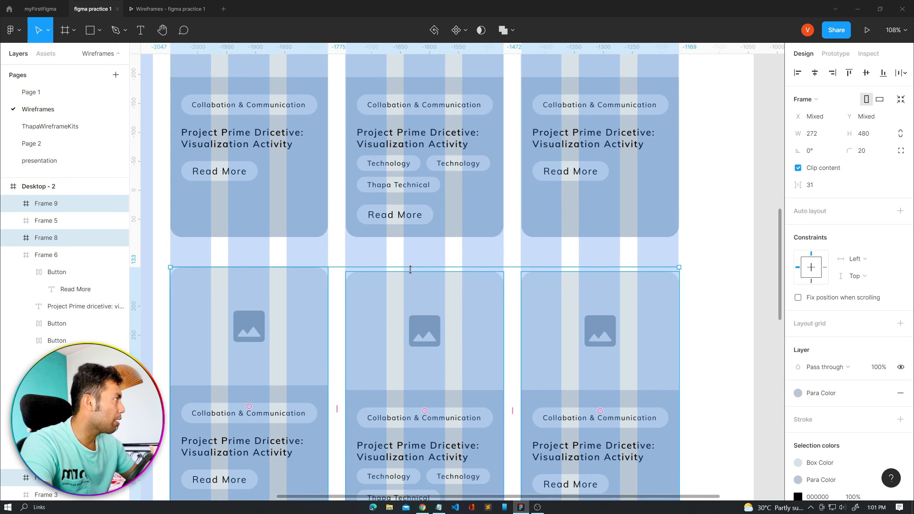
{"action": "scroll", "coordinate": [410, 269], "scroll_direction": "up", "scroll_amount": 5}
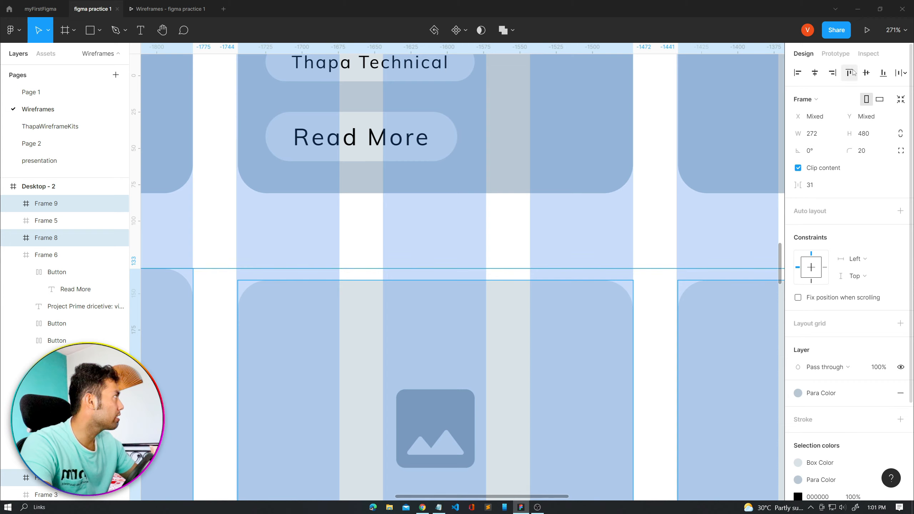
{"action": "left_click", "coordinate": [882, 74]}
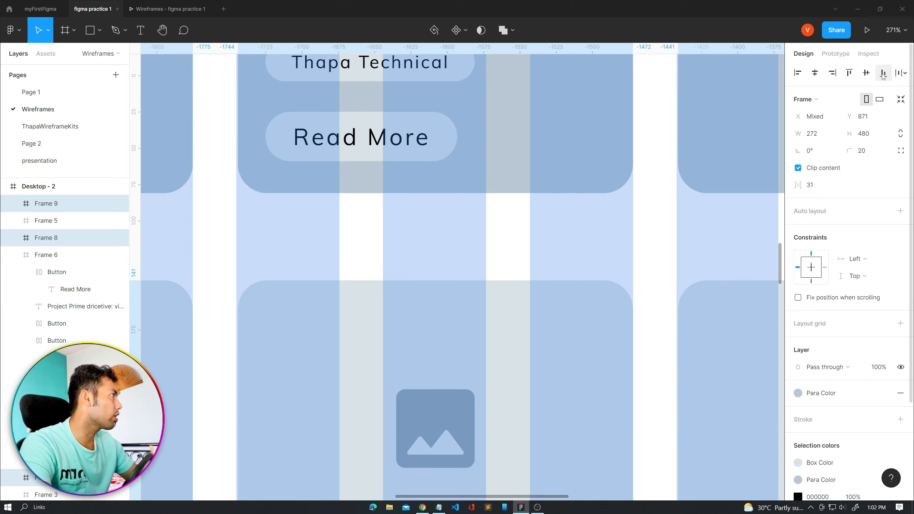
- Set the horizontal spacing between the cards in both rows to 30
{"action": "left_click", "coordinate": [415, 176], "text": "shift"}
{"action": "left_click", "coordinate": [396, 322], "text": "shift"}
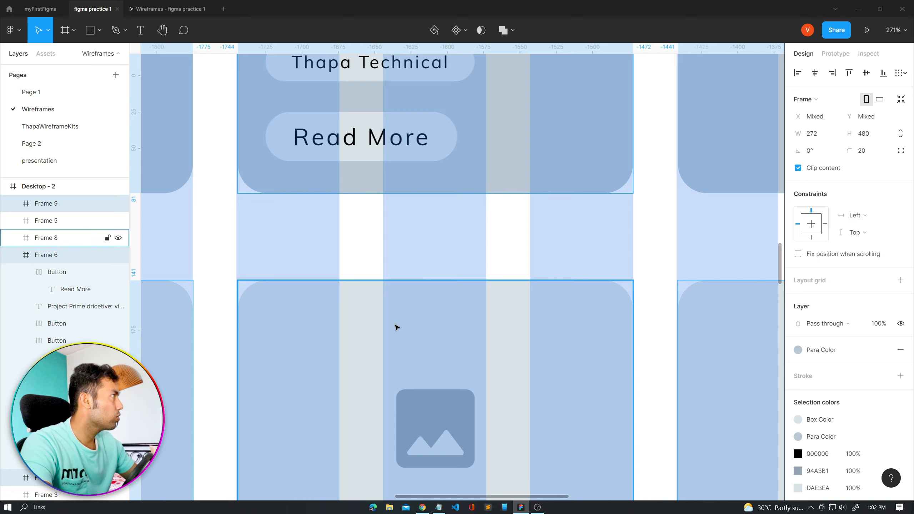
{"action": "left_click", "coordinate": [435, 189], "text": "shift"}
{"action": "left_click", "coordinate": [425, 306], "text": "shift"}
{"action": "scroll", "coordinate": [424, 306], "scroll_direction": "down", "scroll_amount": 5}
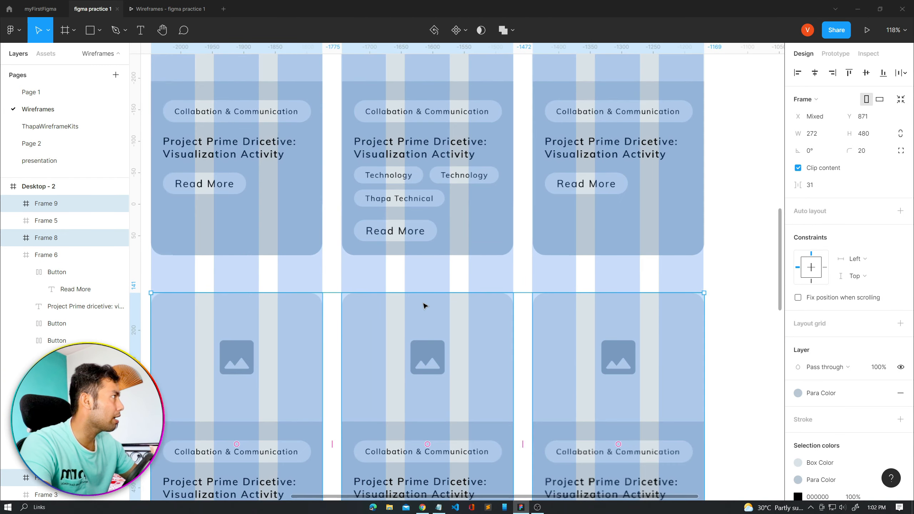
{"action": "left_click", "coordinate": [409, 245], "text": "shift"}
{"action": "left_click", "coordinate": [318, 241], "text": "shift"}
{"action": "left_click", "coordinate": [579, 241], "text": "shift"}
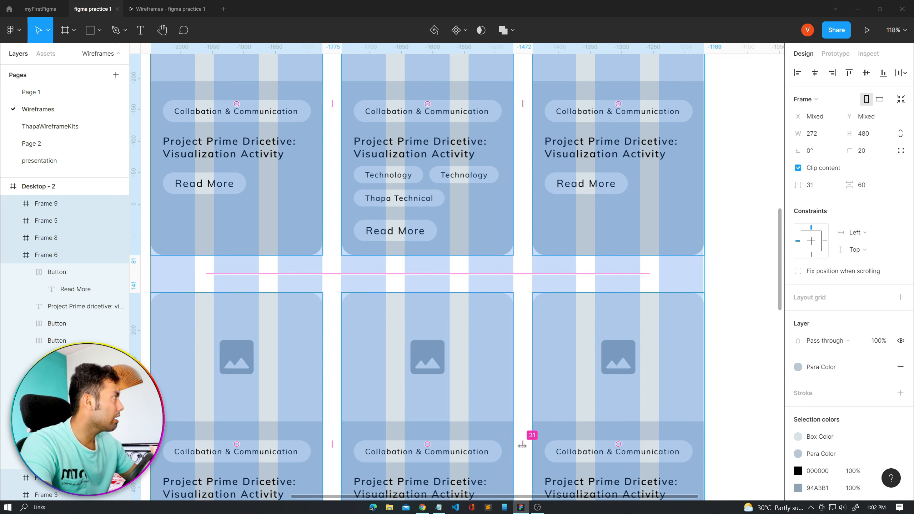
{"action": "left_click", "coordinate": [820, 185]}
{"action": "type", "text": "30"}
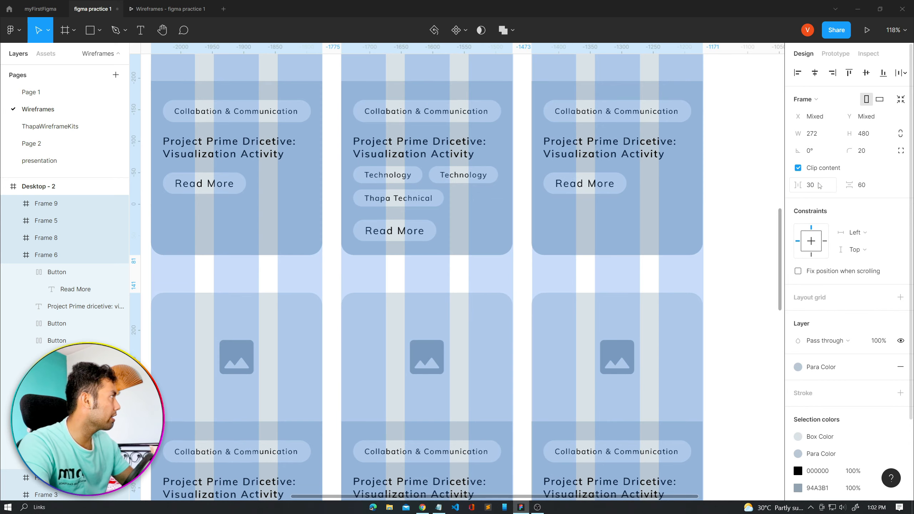
{"action": "key", "text": "Return"}
{"action": "scroll", "coordinate": [424, 290], "scroll_direction": "down", "scroll_amount": 5}
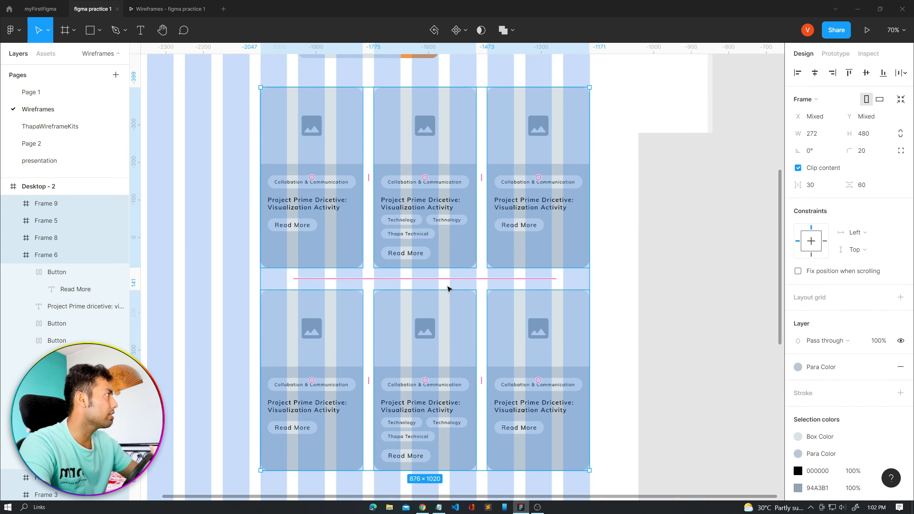
{"action": "left_click", "coordinate": [610, 255]}
- Examine both card rows in the prototype preview, from the header down to the second row
{"action": "left_click", "coordinate": [168, 9]}
{"action": "scroll", "coordinate": [355, 286], "scroll_direction": "down", "scroll_amount": 6}
{"action": "scroll", "coordinate": [356, 285], "scroll_direction": "up", "scroll_amount": 6}
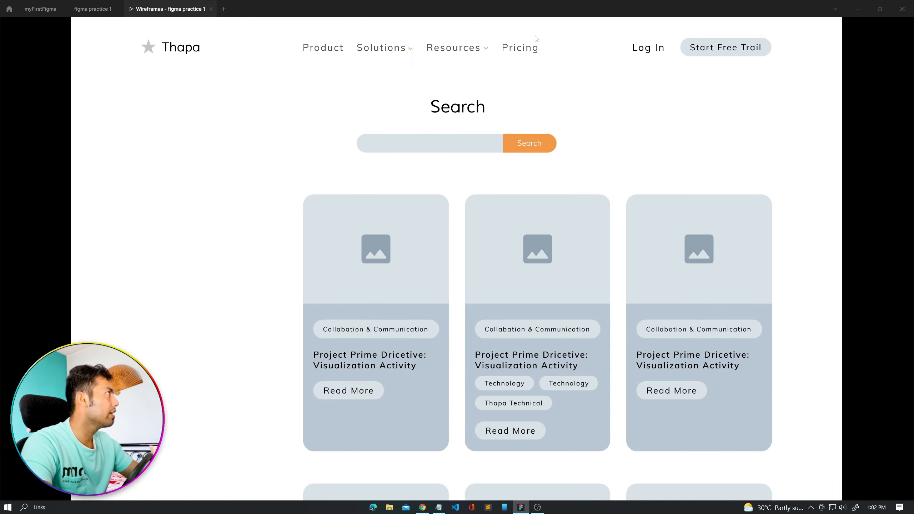
{"action": "scroll", "coordinate": [500, 365], "scroll_direction": "down", "scroll_amount": 6}
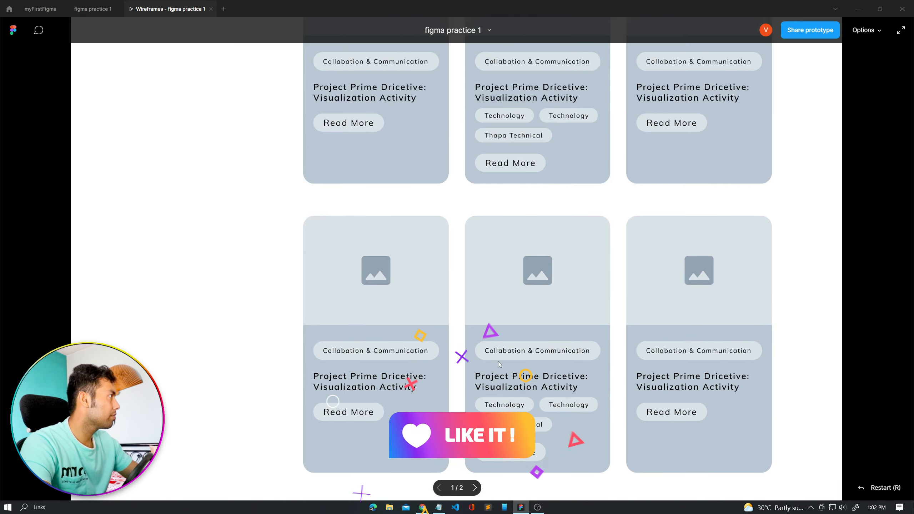
- Return to the design file and compare the empty area beside the card rows with the reference page's Resources and Categories sidebar
{"action": "scroll", "coordinate": [499, 364], "scroll_direction": "up", "scroll_amount": 6}
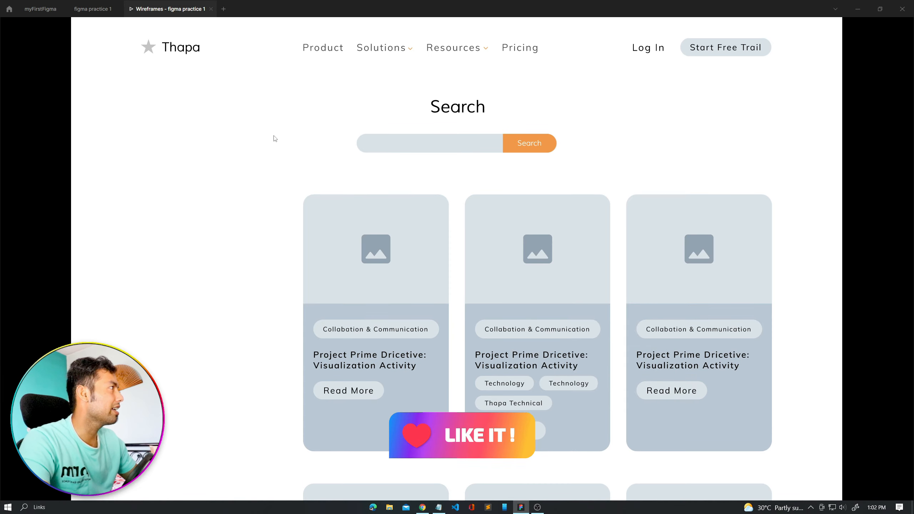
{"action": "left_click", "coordinate": [93, 8]}
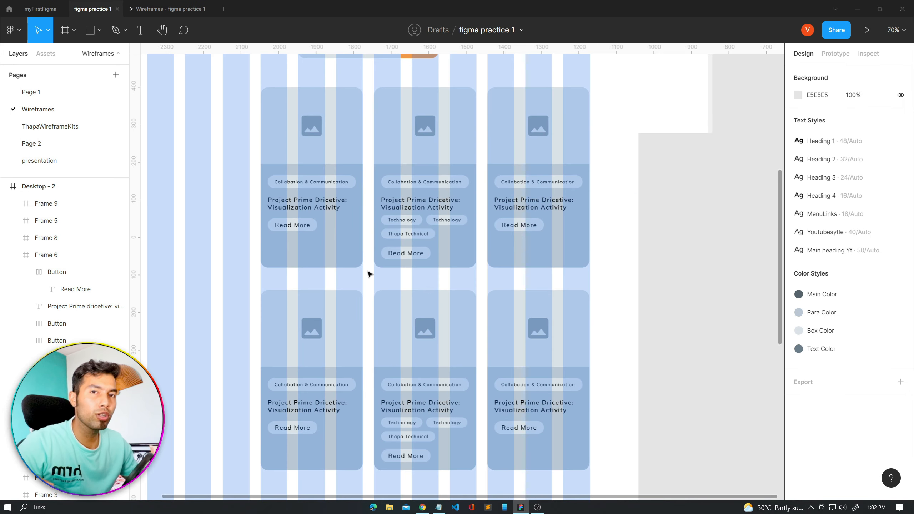
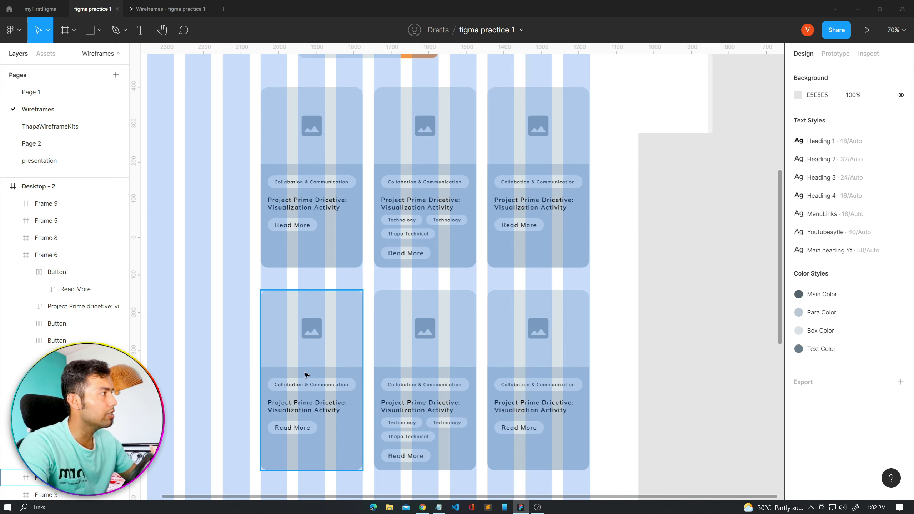
{"action": "left_click", "coordinate": [278, 316]}
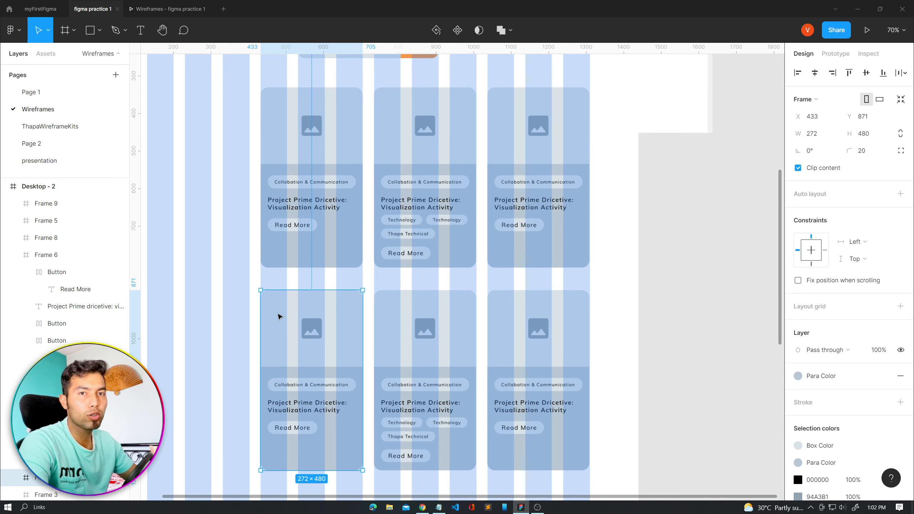
{"action": "left_click_drag", "start_coordinate": [317, 498], "coordinate": [242, 496]}
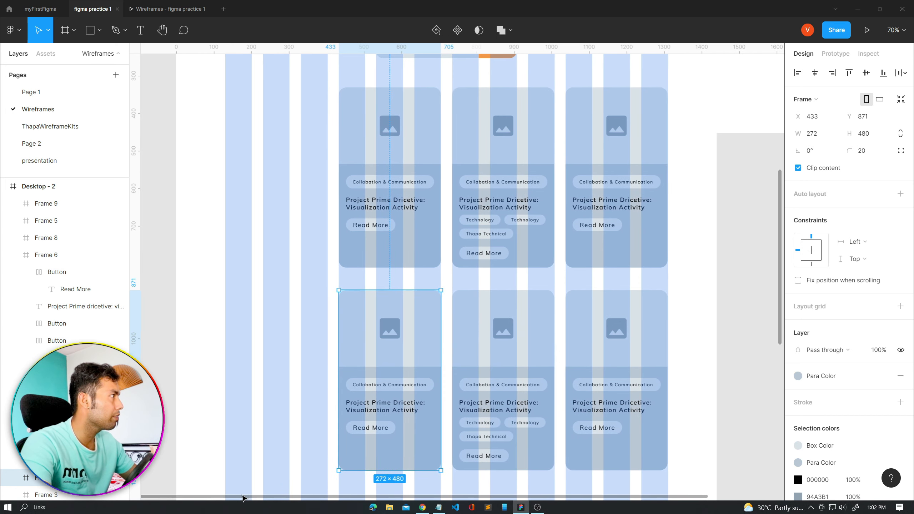
{"action": "scroll", "coordinate": [223, 335], "scroll_direction": "up", "scroll_amount": 3}
{"action": "left_click_drag", "start_coordinate": [304, 47], "coordinate": [298, 241]}
{"action": "scroll", "coordinate": [307, 239], "scroll_direction": "up", "scroll_amount": 4}
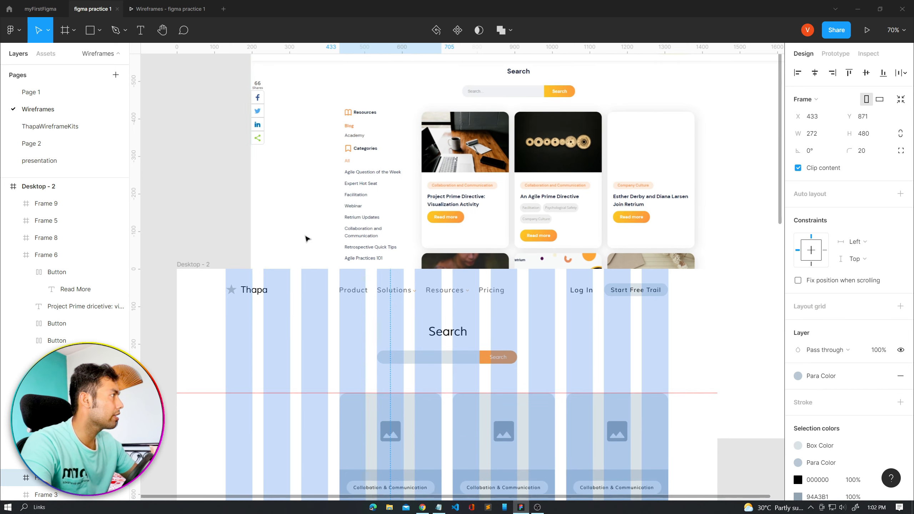
{"action": "scroll", "coordinate": [345, 271], "scroll_direction": "down", "scroll_amount": 2}
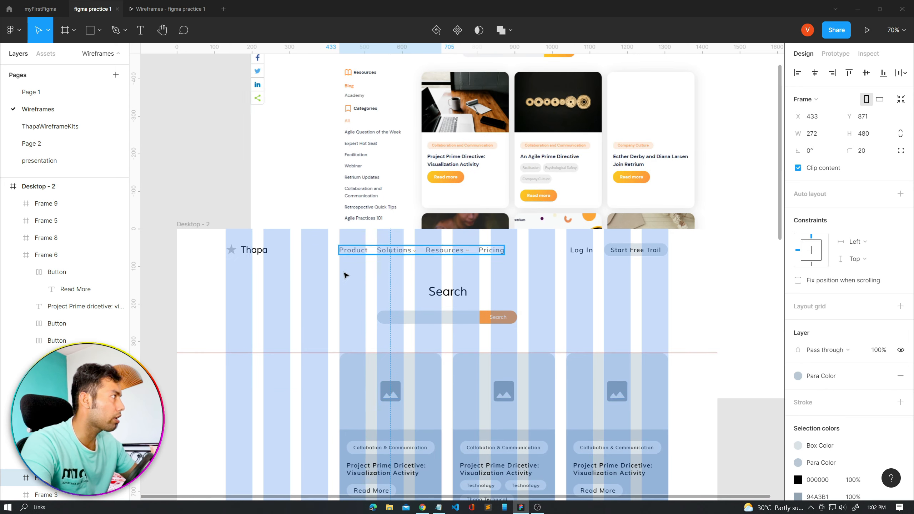
{"action": "scroll", "coordinate": [336, 297], "scroll_direction": "down", "scroll_amount": 2}
{"action": "scroll", "coordinate": [334, 295], "scroll_direction": "down", "scroll_amount": 1}
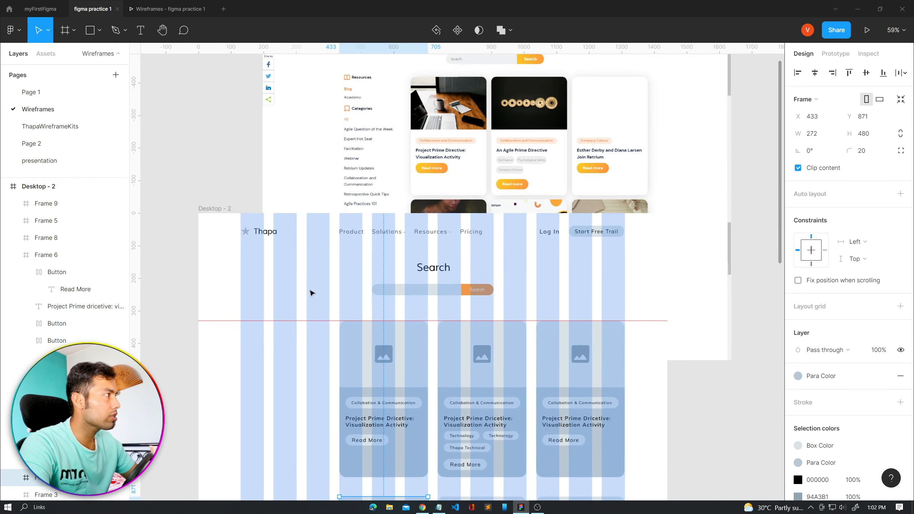
{"action": "scroll", "coordinate": [311, 292], "scroll_direction": "up", "scroll_amount": 5}
{"action": "scroll", "coordinate": [292, 248], "scroll_direction": "up", "scroll_amount": 1}
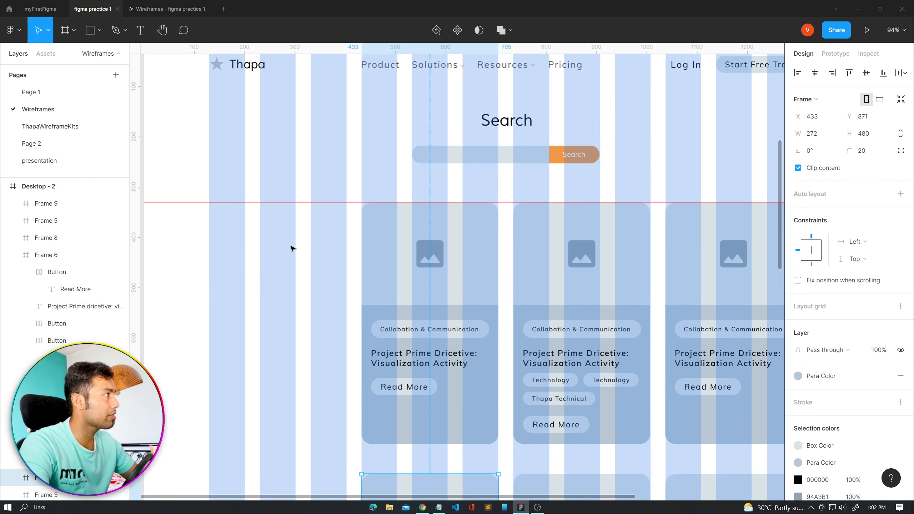
- Place the Outlook_black icon from the asset library in the empty area beside the first card row and resize it to 30 × 30
{"action": "left_click", "coordinate": [46, 54]}
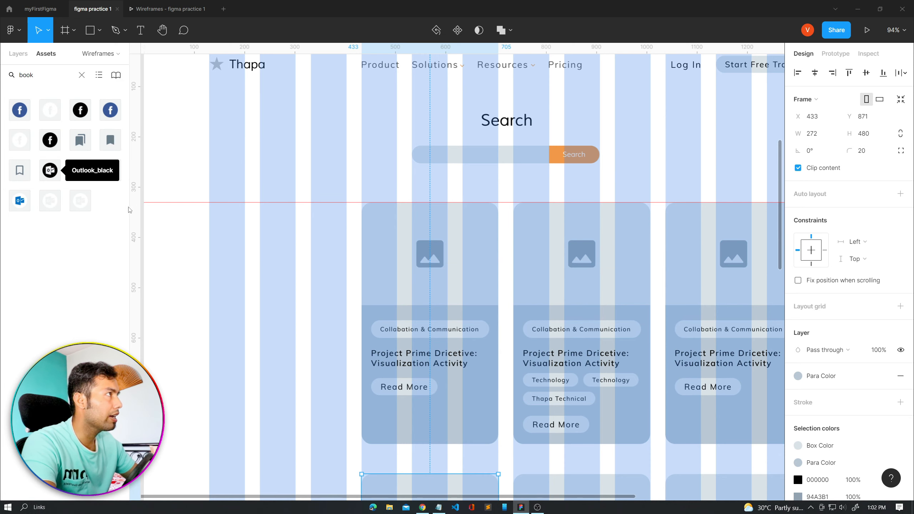
{"action": "left_click_drag", "start_coordinate": [53, 172], "coordinate": [221, 236]}
{"action": "left_click", "coordinate": [828, 139]}
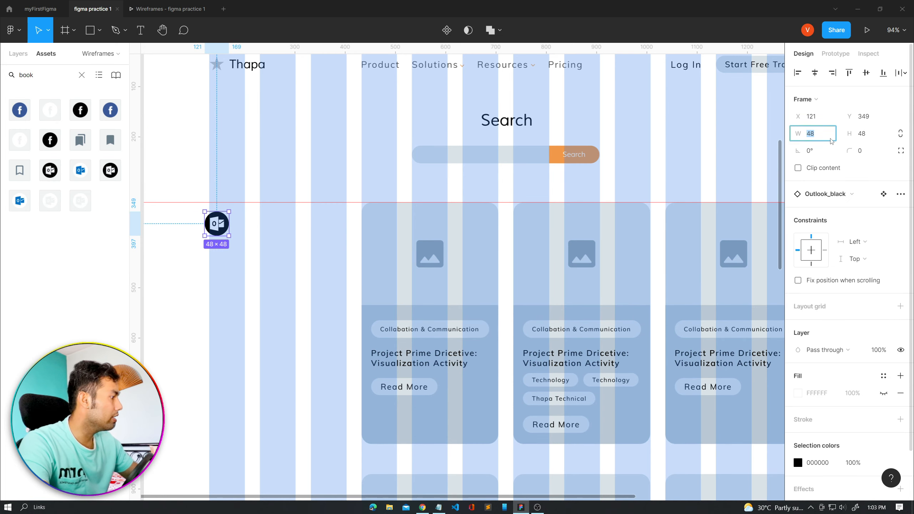
{"action": "type", "text": "30"}
{"action": "key", "text": "Return"}
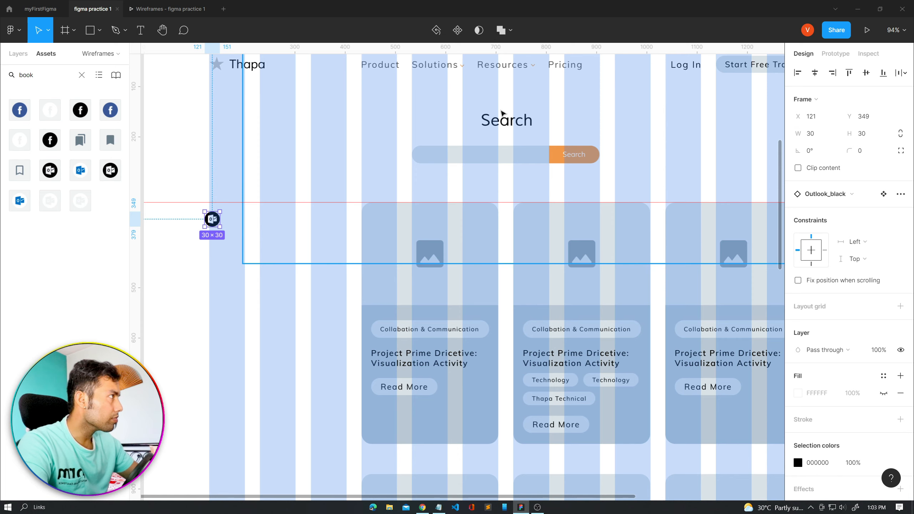
- Align the icon with the first layout column's edge at X 130 and add the text "Resources" in a 106 × 30 box beside it
{"action": "scroll", "coordinate": [274, 222], "scroll_direction": "up", "scroll_amount": 3}
{"action": "left_click_drag", "start_coordinate": [168, 224], "coordinate": [291, 250]}
{"action": "scroll", "coordinate": [179, 231], "scroll_direction": "up", "scroll_amount": 1}
{"action": "left_click", "coordinate": [224, 232]}
{"action": "key", "text": "t"}
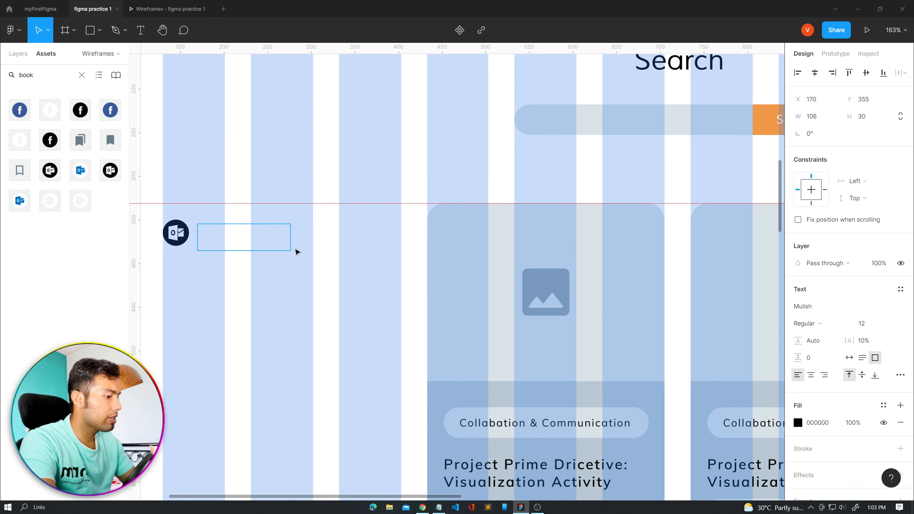
{"action": "type", "text": "RE"}
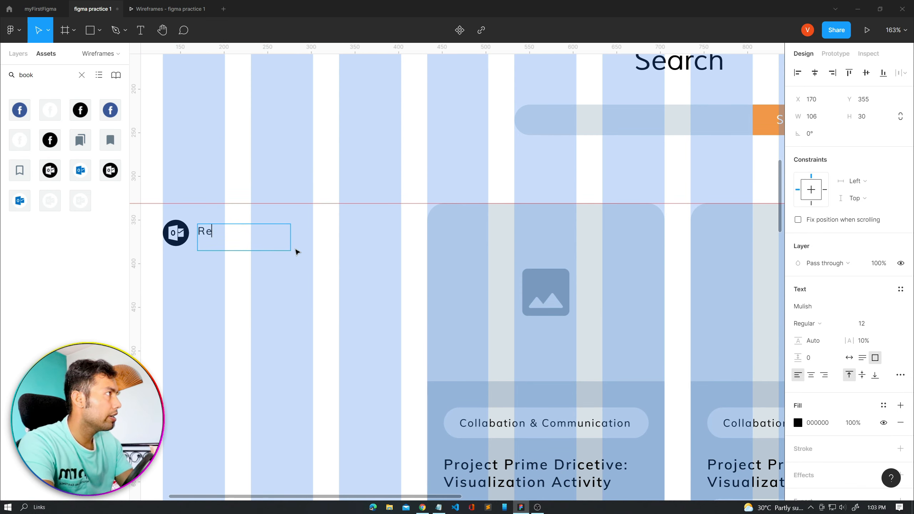
{"action": "type", "text": "sources"}
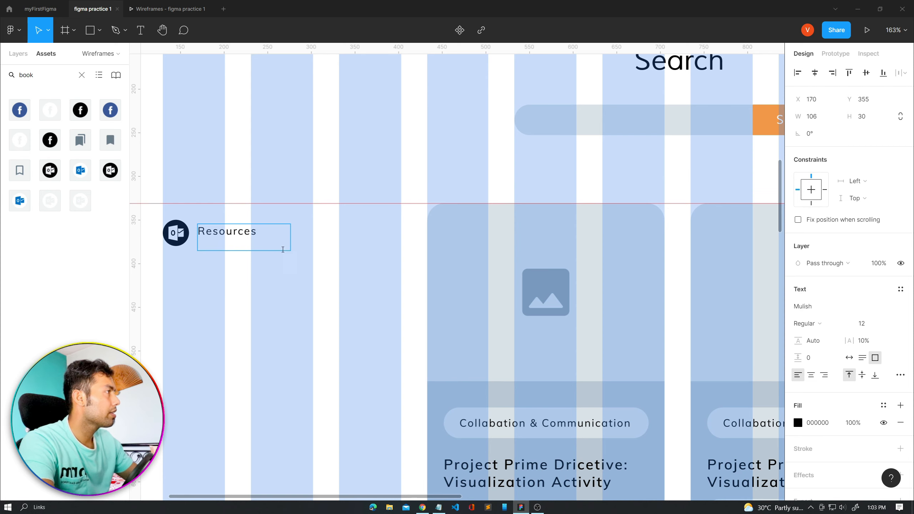
{"action": "key", "text": "Escape"}
- Apply the Heading 3 text style to the Resources label and set its resizing to auto width
{"action": "left_click", "coordinate": [902, 376]}
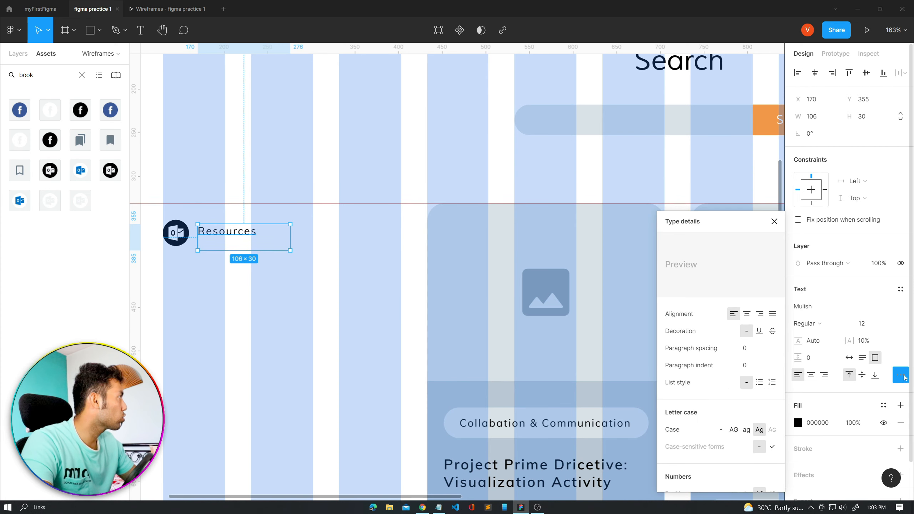
{"action": "left_click", "coordinate": [850, 358]}
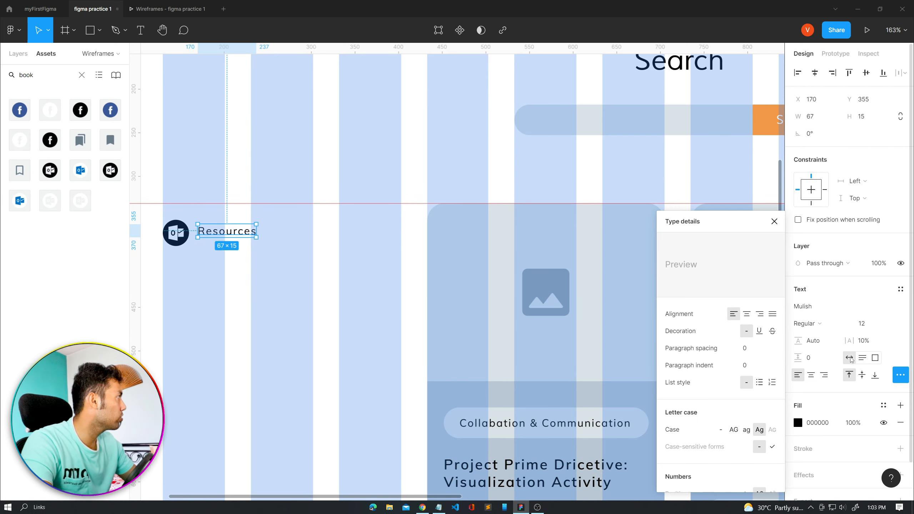
{"action": "left_click", "coordinate": [905, 287]}
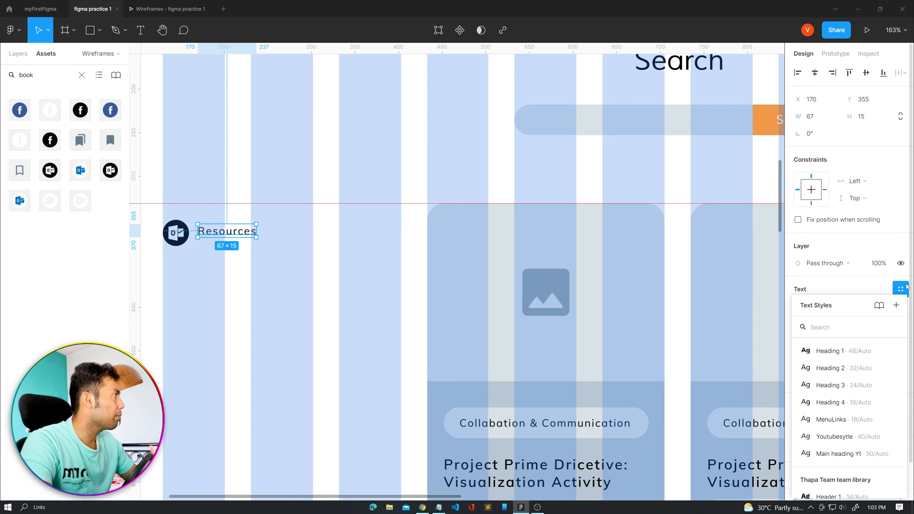
{"action": "left_click", "coordinate": [891, 385]}
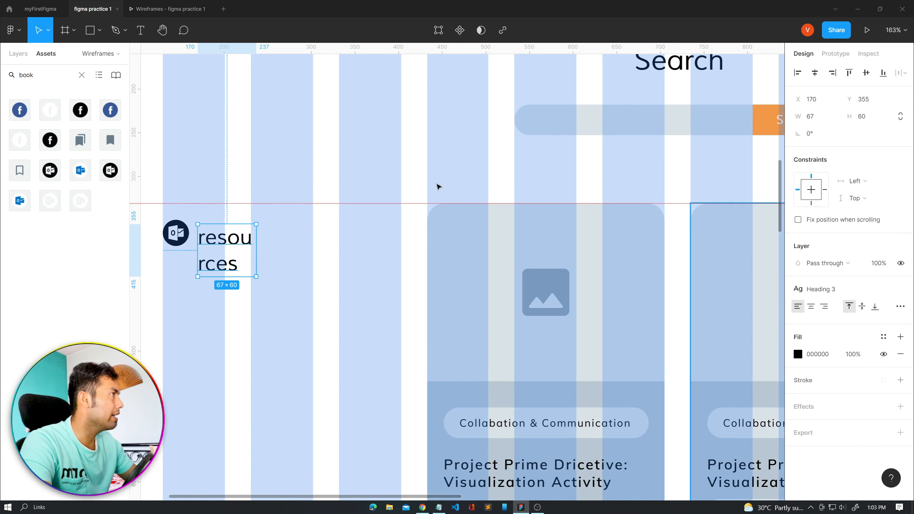
{"action": "left_click", "coordinate": [900, 306]}
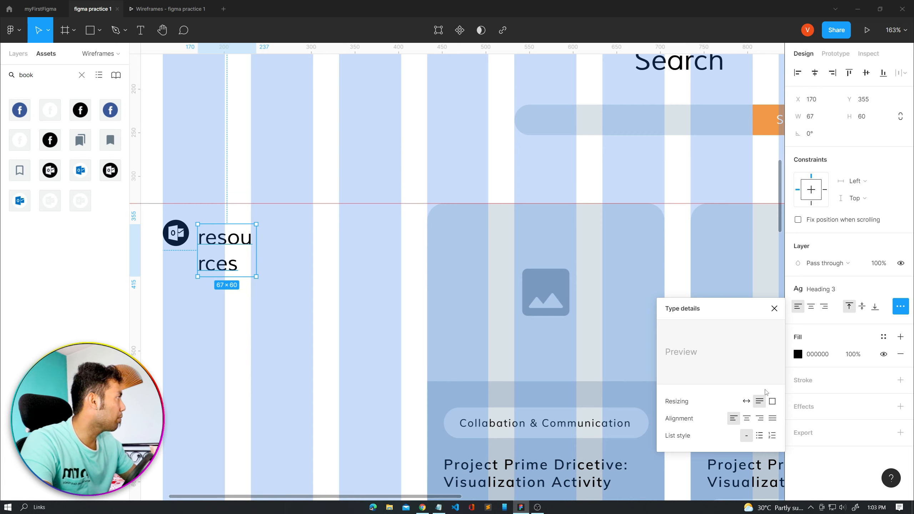
- Align the vertical centers of the icon and the Resources label
{"action": "left_click", "coordinate": [179, 234], "text": "shift"}
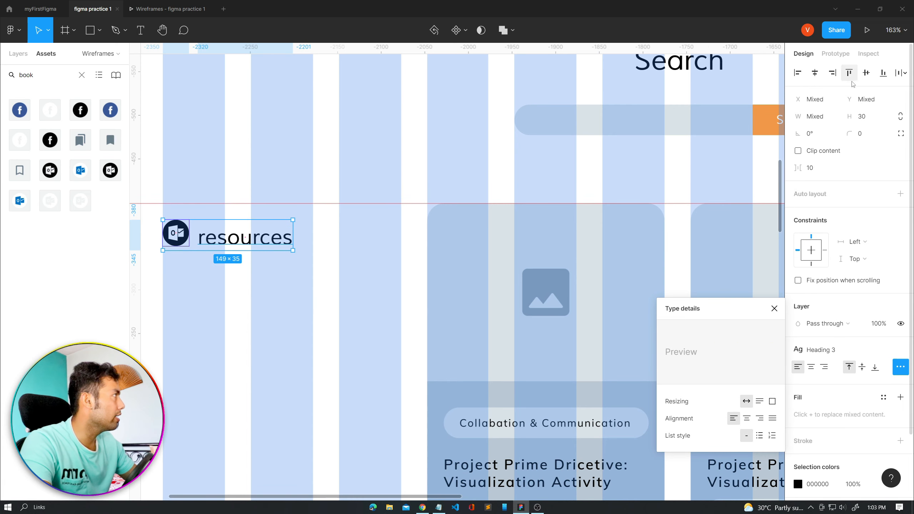
{"action": "left_click", "coordinate": [867, 73]}
{"action": "left_click", "coordinate": [253, 236]}
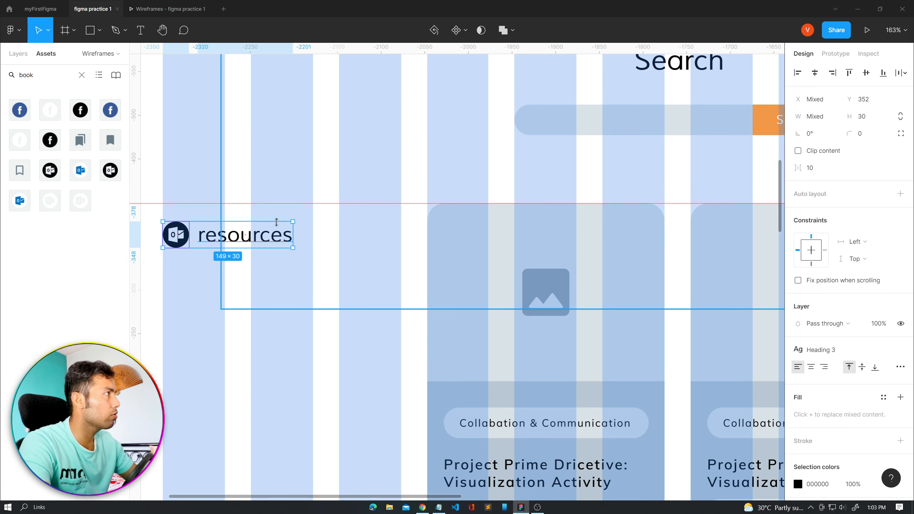
- Capitalize the label's first letter so that it reads "Resources"
{"action": "double_click", "coordinate": [210, 234]}
{"action": "left_click", "coordinate": [210, 234]}
{"action": "key", "text": "BackSpace"}
{"action": "type", "text": "R"}
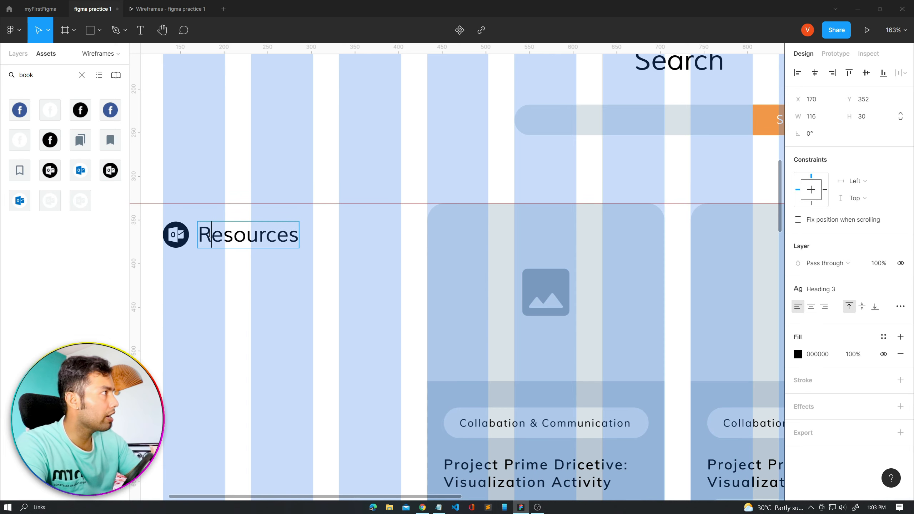
{"action": "key", "text": "Escape"}
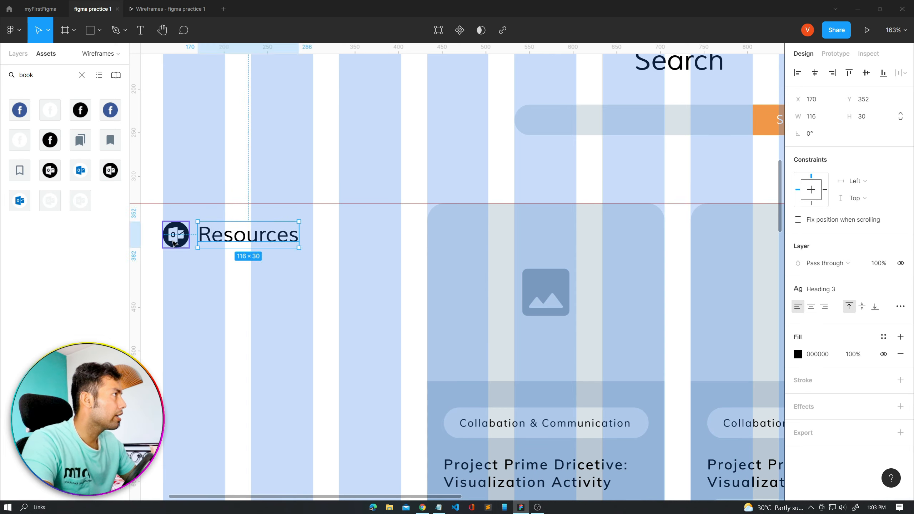
- Group the icon and the Resources label
{"action": "left_click", "coordinate": [209, 286]}
{"action": "left_click", "coordinate": [181, 246]}
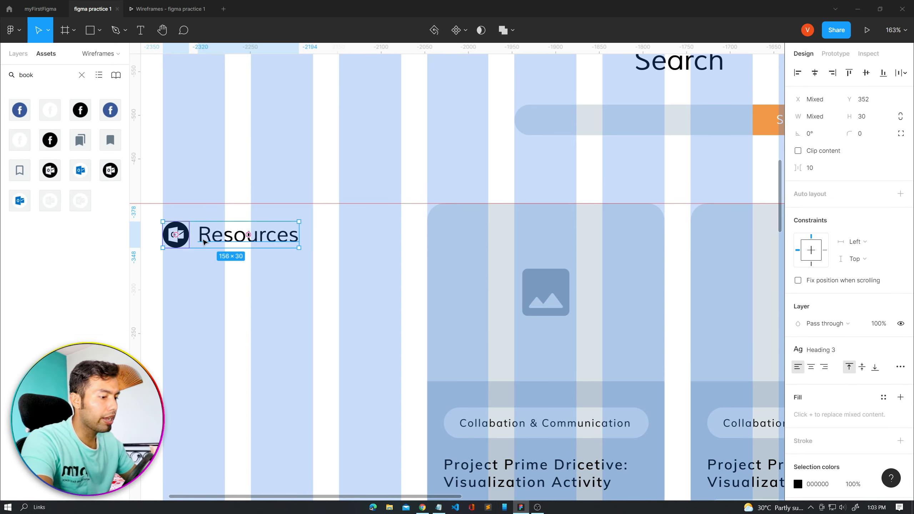
{"action": "key", "text": "ctrl+g"}
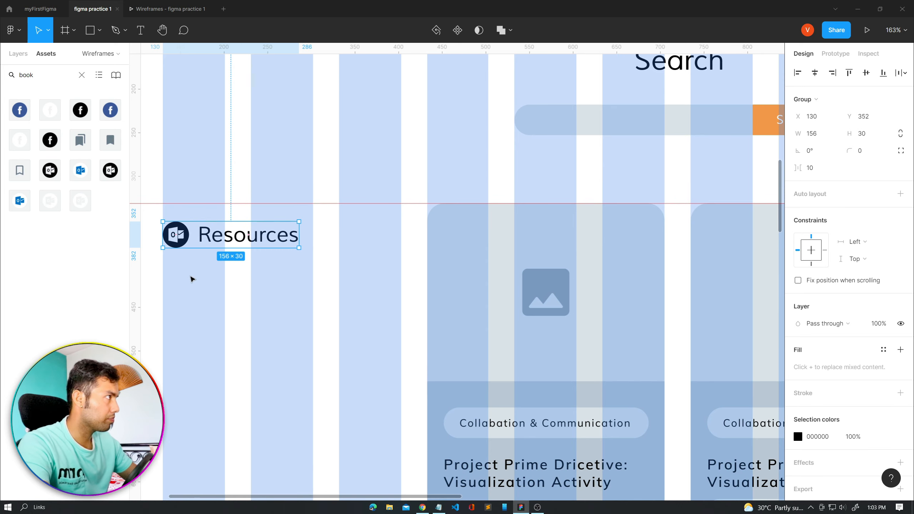
- Add the text "Blog" in a box about 65 × 26 below the Resources heading and apply the MenuLinks text style to it
{"action": "left_click", "coordinate": [190, 280]}
{"action": "key", "text": "t"}
{"action": "left_click_drag", "start_coordinate": [176, 265], "coordinate": [233, 288]}
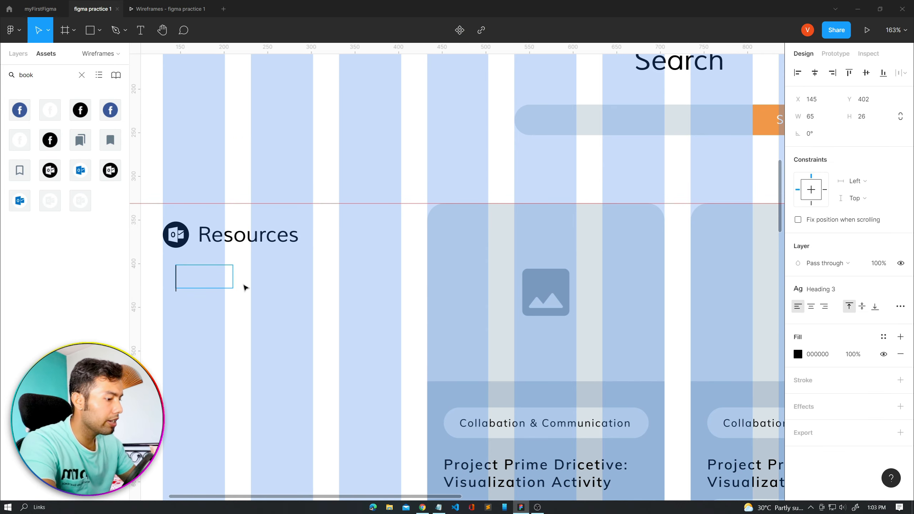
{"action": "type", "text": "Blog"}
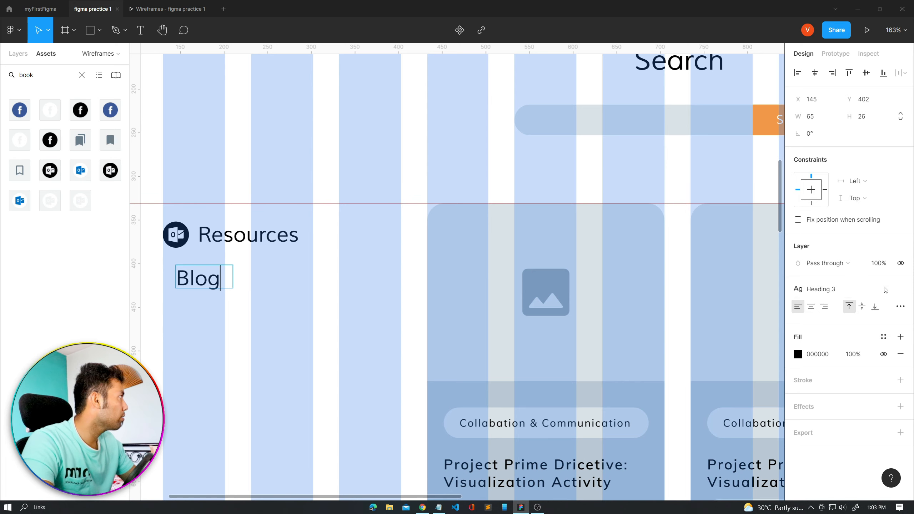
{"action": "left_click", "coordinate": [901, 289]}
{"action": "left_click", "coordinate": [900, 290]}
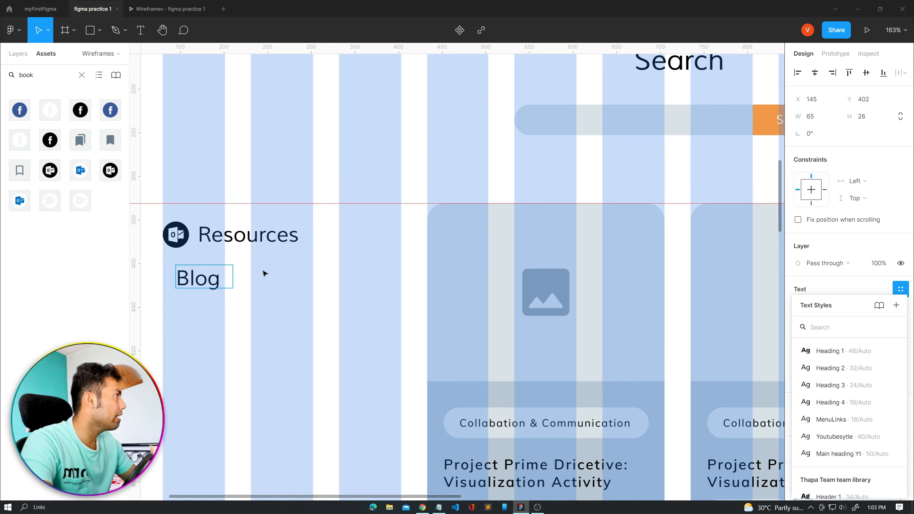
{"action": "left_click", "coordinate": [839, 385]}
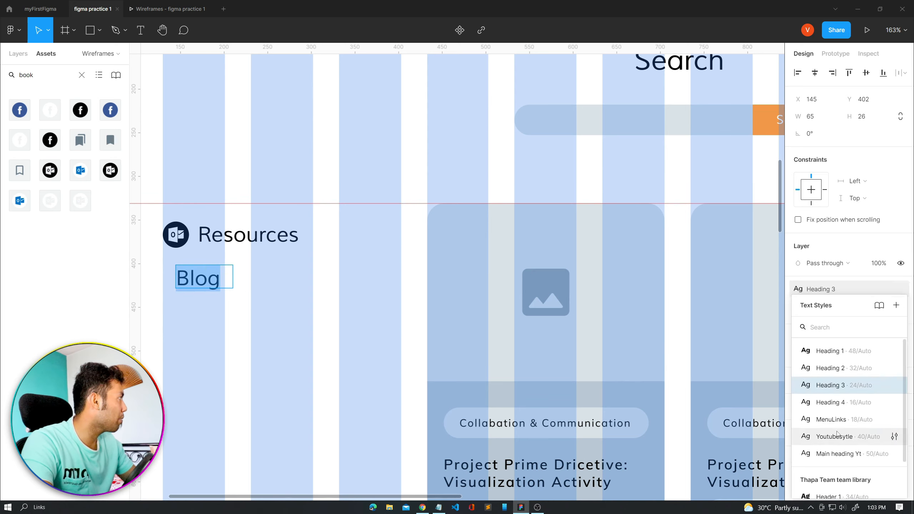
{"action": "left_click", "coordinate": [831, 419]}
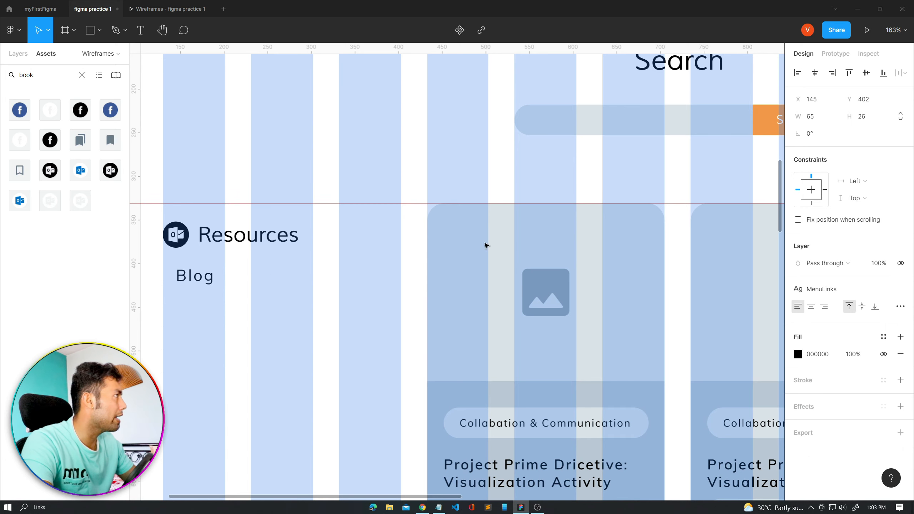
- Set the Blog text to auto width and align its left edge with the Resources group at X 130
{"action": "left_click", "coordinate": [203, 284]}
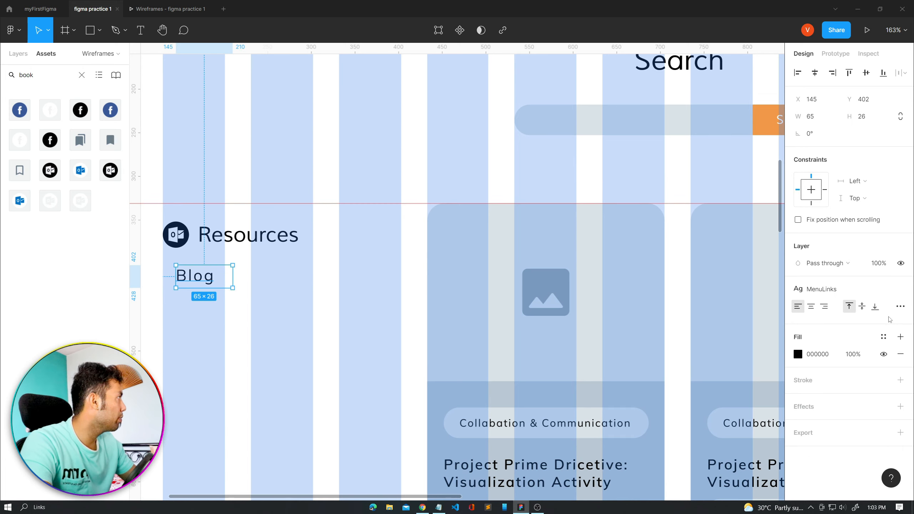
{"action": "left_click", "coordinate": [901, 306]}
{"action": "left_click", "coordinate": [205, 289]}
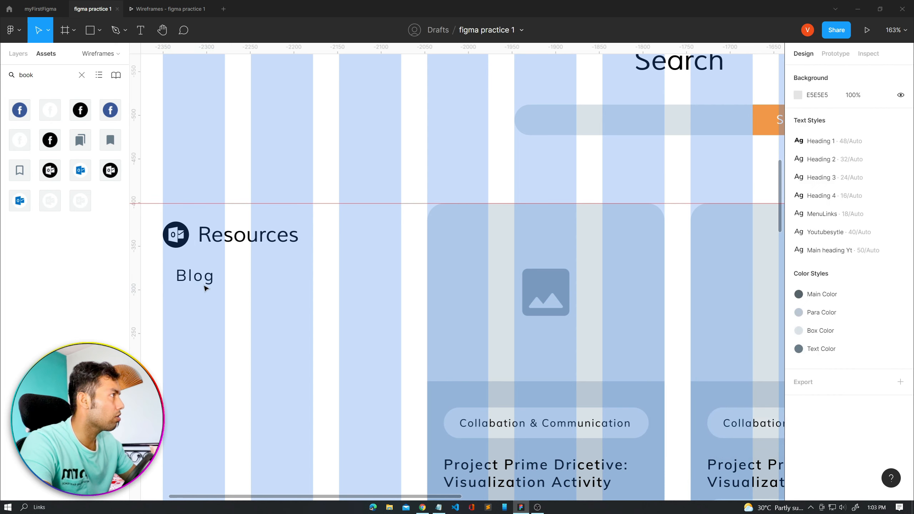
{"action": "left_click_drag", "start_coordinate": [192, 284], "coordinate": [179, 282]}
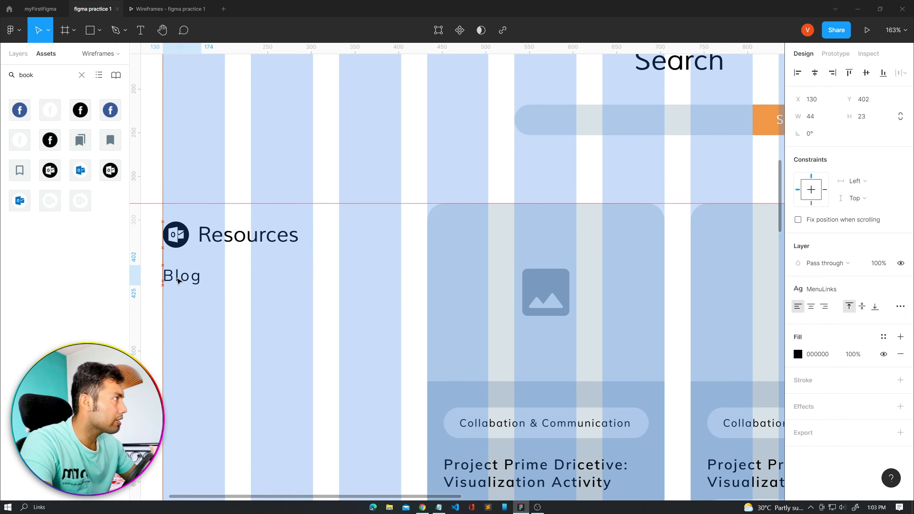
- Set the Blog text's fill to the orange F2994A from the team colors
{"action": "left_click", "coordinate": [190, 245], "text": "shift"}
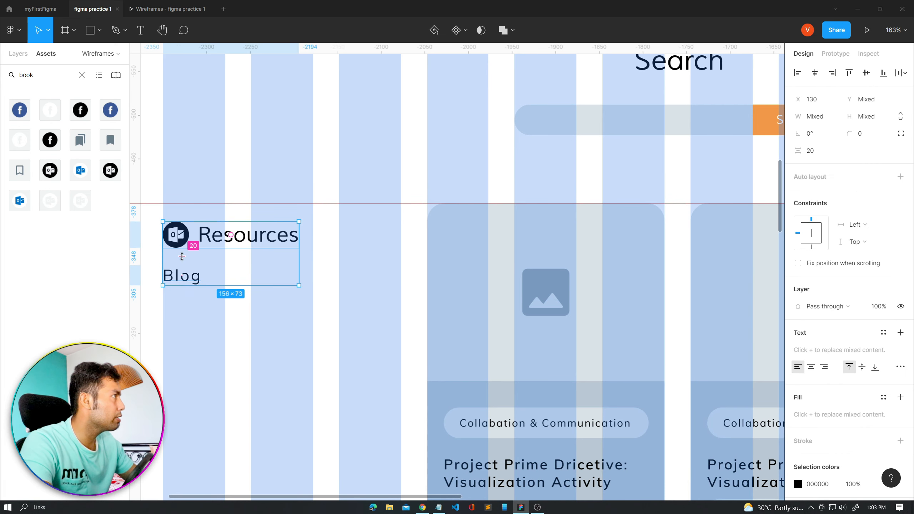
{"action": "double_click", "coordinate": [192, 283]}
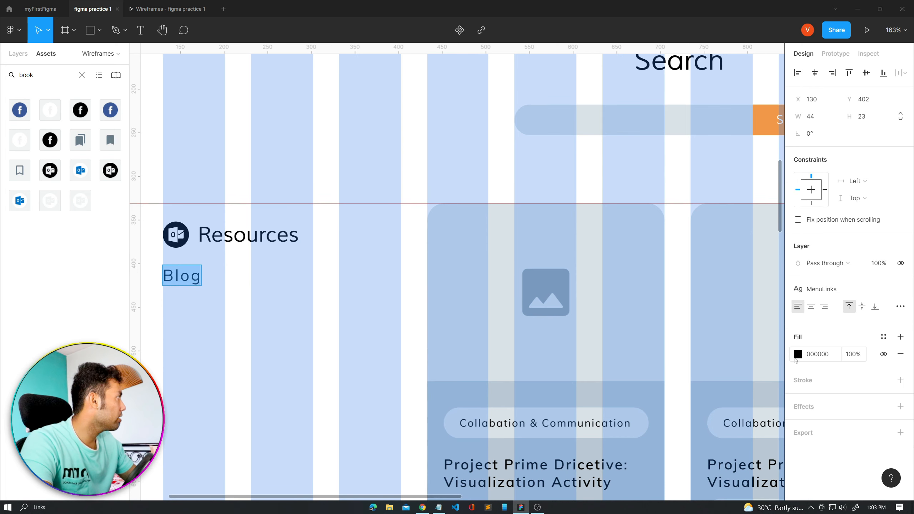
{"action": "left_click", "coordinate": [796, 357]}
{"action": "left_click", "coordinate": [760, 449]}
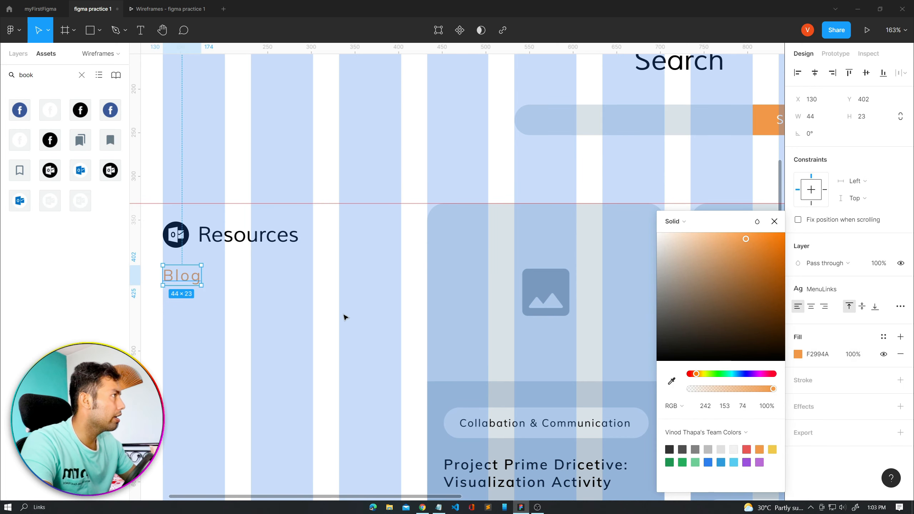
- Duplicate the Blog link directly below it at Y 445 and change the copy's text to "Academy"
{"action": "left_click", "coordinate": [183, 290]}
{"action": "left_click_drag", "start_coordinate": [184, 280], "coordinate": [184, 317]}
{"action": "double_click", "coordinate": [183, 313]}
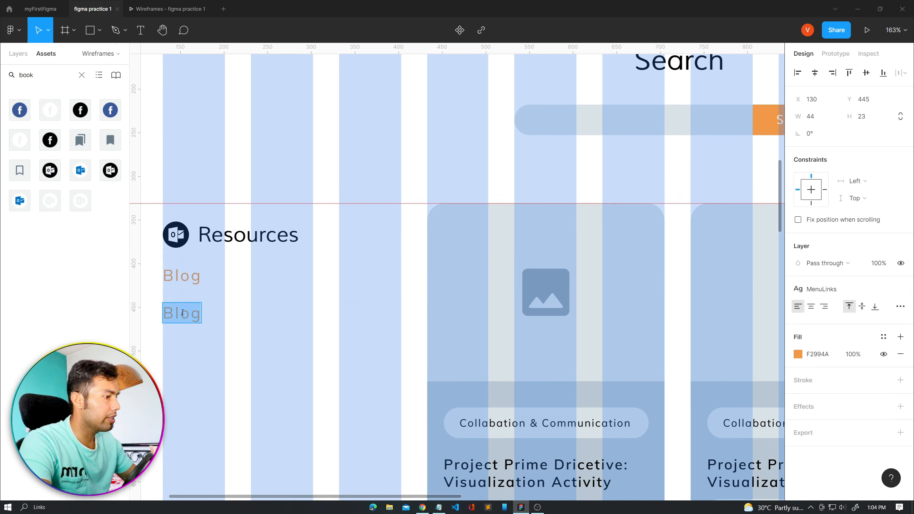
{"action": "type", "text": "Academy"}
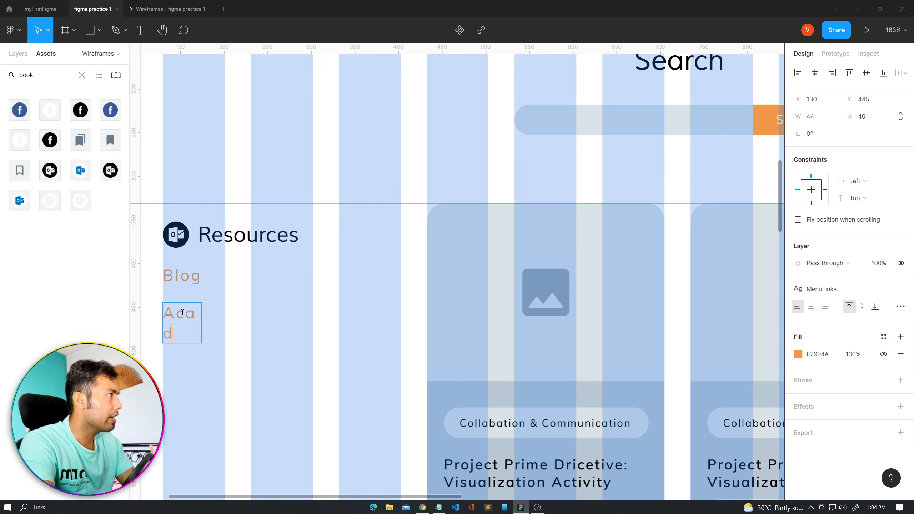
- Fit the Academy text on one line with auto width, then set its resizing to auto height
{"action": "left_click", "coordinate": [900, 307]}
{"action": "left_click", "coordinate": [748, 404]}
{"action": "left_click", "coordinate": [759, 403]}
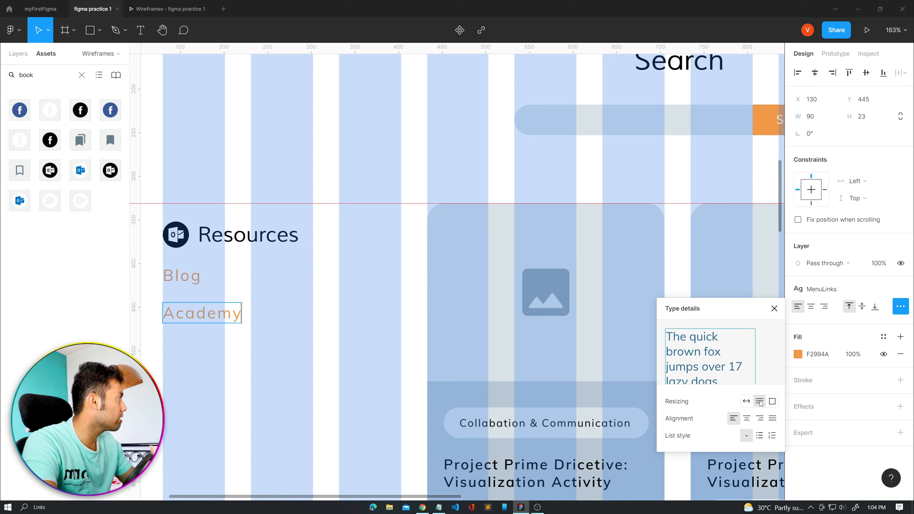
{"action": "left_click", "coordinate": [277, 337]}
{"action": "scroll", "coordinate": [273, 311], "scroll_direction": "up", "scroll_amount": 1}
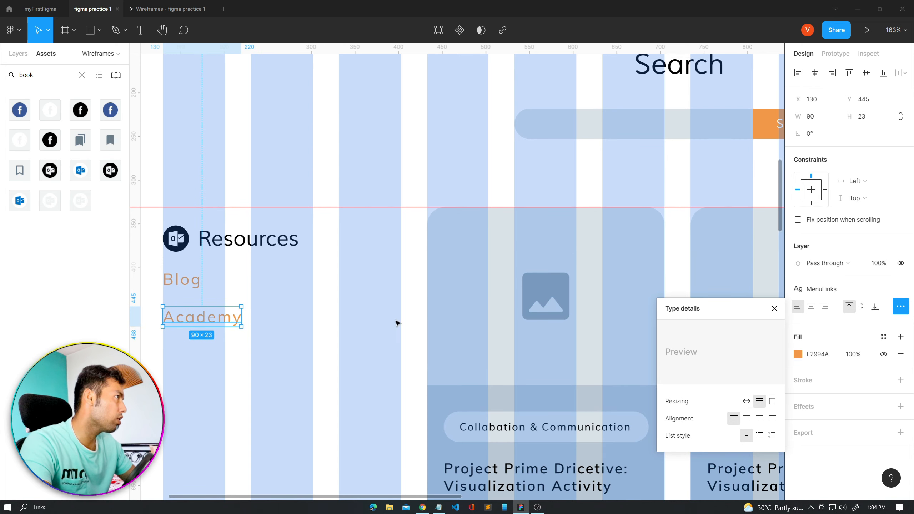
- Apply the Para Color style to the Academy text's fill
{"action": "left_click", "coordinate": [803, 356]}
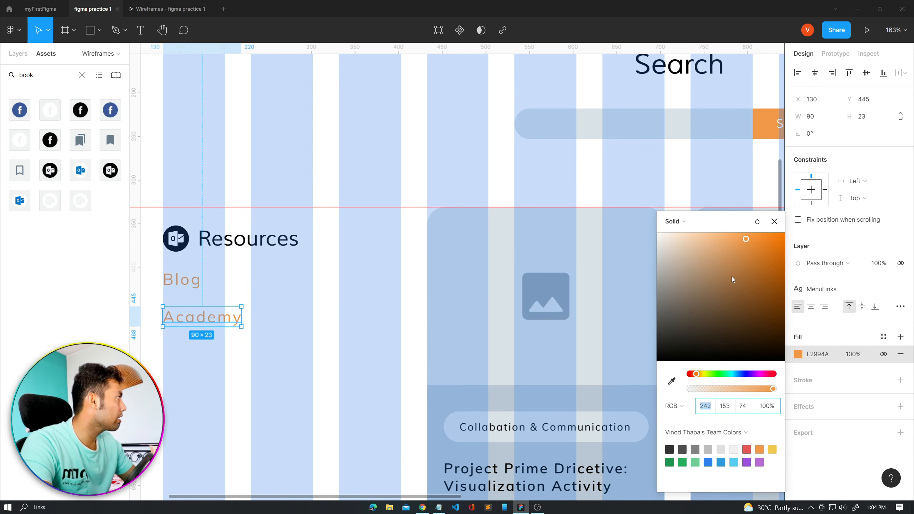
{"action": "left_click_drag", "start_coordinate": [746, 241], "coordinate": [660, 353]}
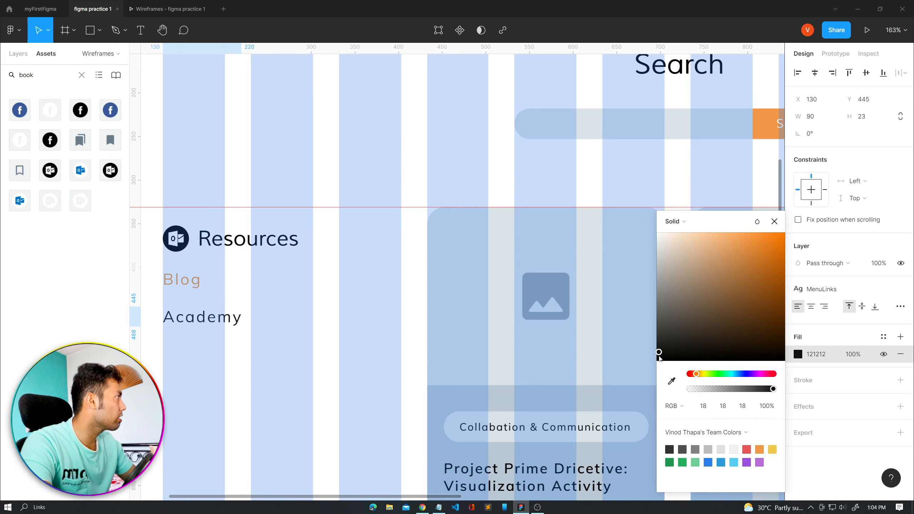
{"action": "left_click", "coordinate": [883, 337]}
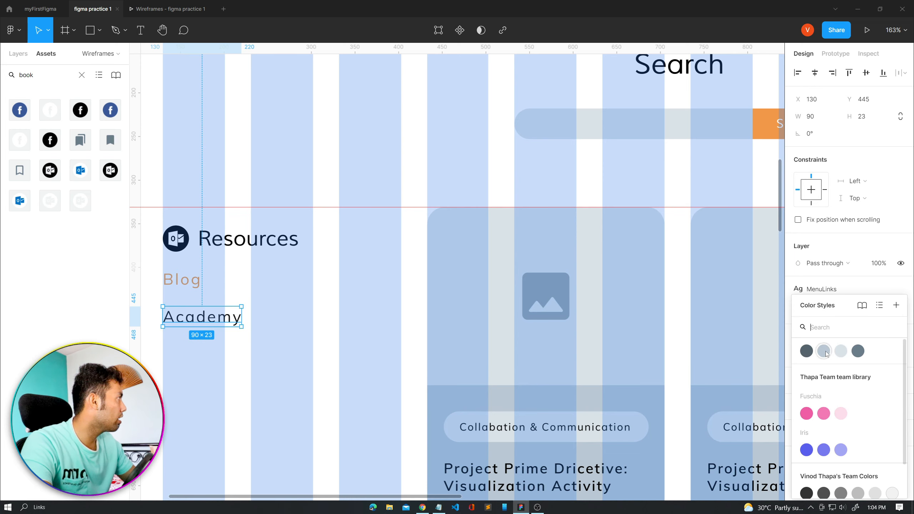
{"action": "left_click", "coordinate": [824, 351]}
{"action": "left_click", "coordinate": [267, 351]}
{"action": "left_click", "coordinate": [195, 317]}
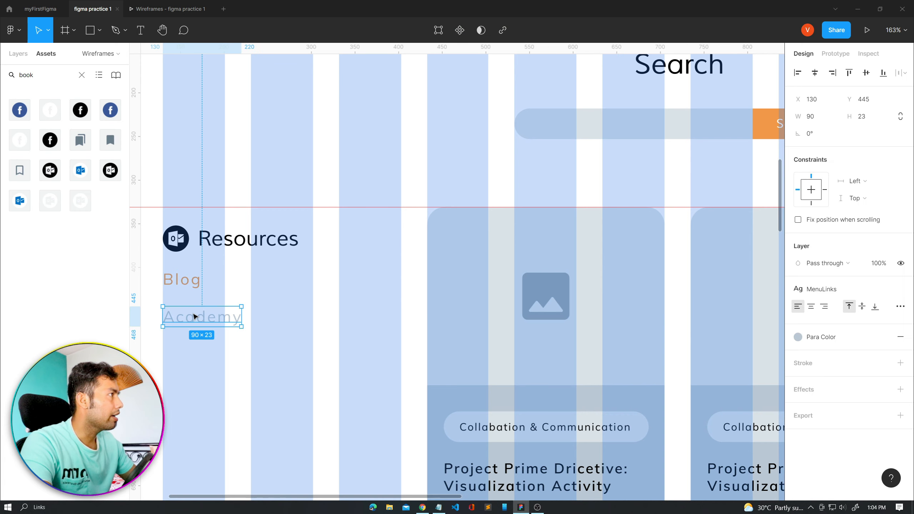
- Set the vertical spacing between the Blog and Academy links to 15
{"action": "left_click", "coordinate": [182, 290], "text": "shift"}
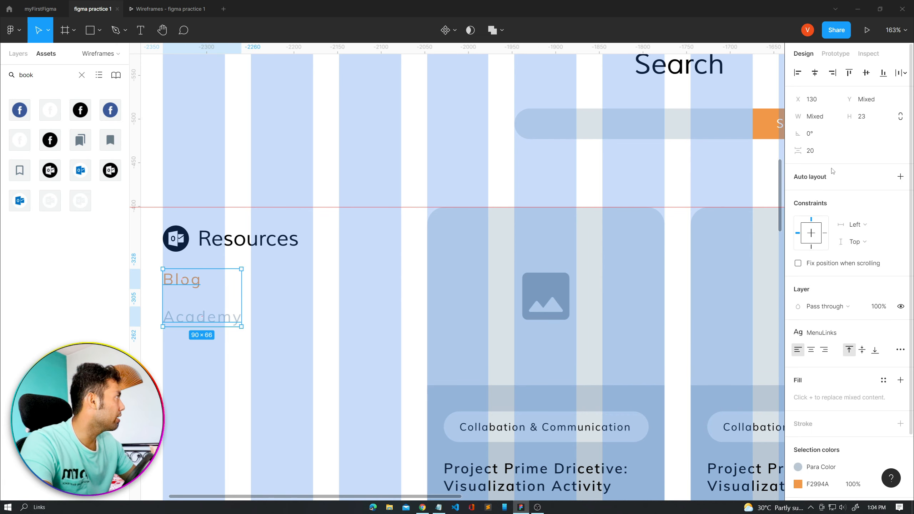
{"action": "left_click", "coordinate": [815, 148]}
{"action": "type", "text": "15"}
{"action": "key", "text": "Return"}
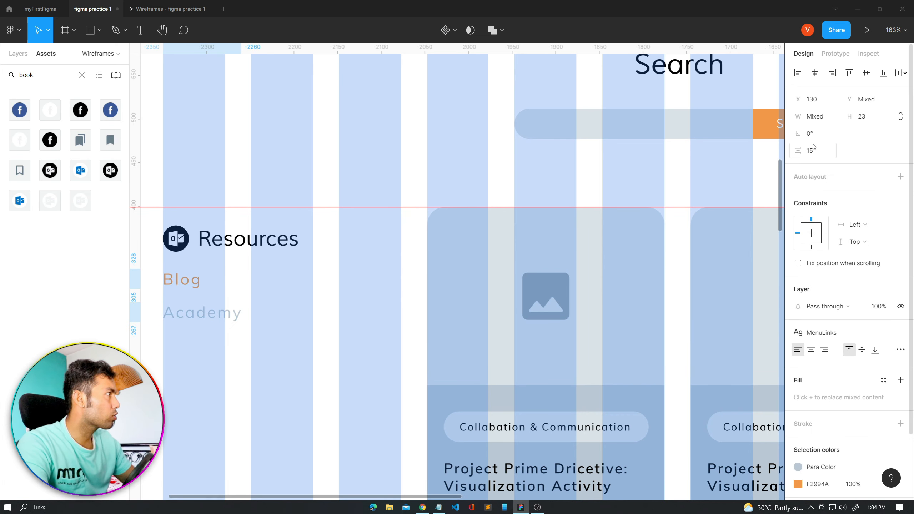
- Check the Resources sidebar beside the cards in the prototype preview and return to the design file
{"action": "left_click", "coordinate": [142, 12]}
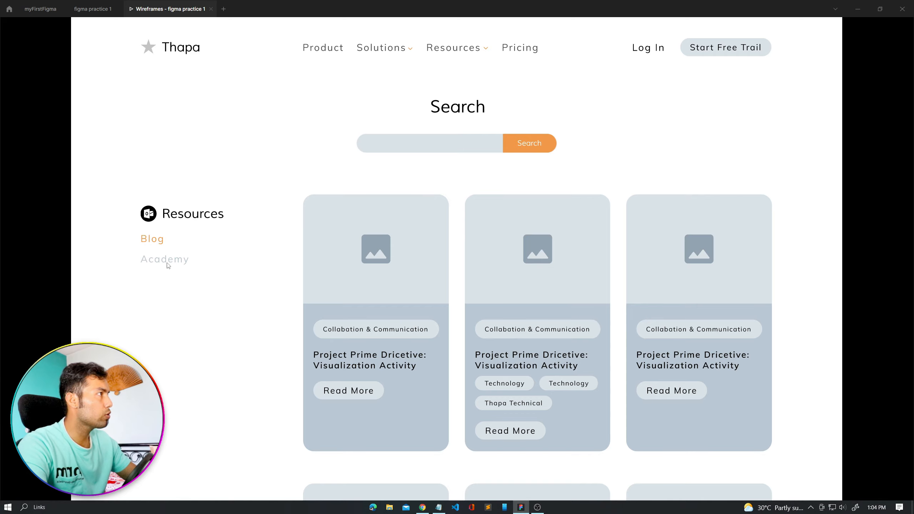
{"action": "scroll", "coordinate": [567, 300], "scroll_direction": "down", "scroll_amount": 5}
{"action": "scroll", "coordinate": [567, 299], "scroll_direction": "up", "scroll_amount": 5}
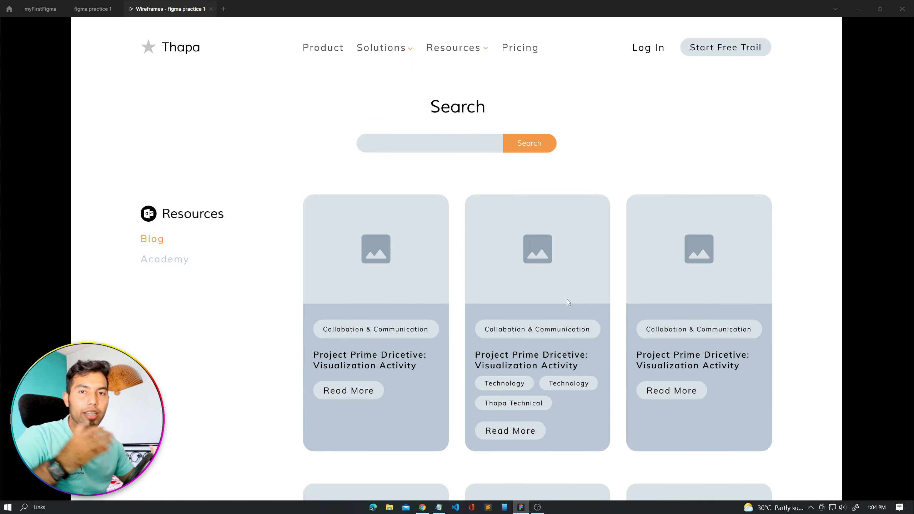
{"action": "left_click", "coordinate": [92, 9]}
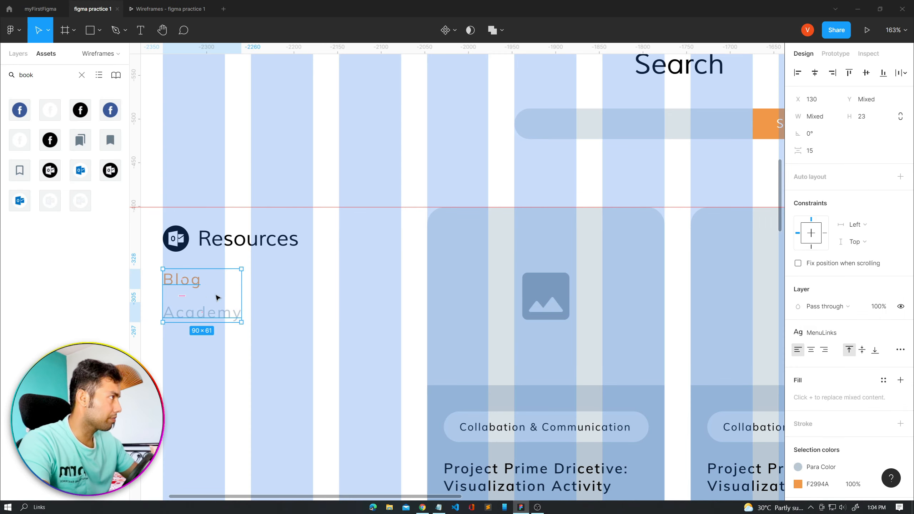
- Consult the reference sidebar, then duplicate the Resources heading group below the Academy link at Y 483
{"action": "scroll", "coordinate": [261, 200], "scroll_direction": "up", "scroll_amount": 10}
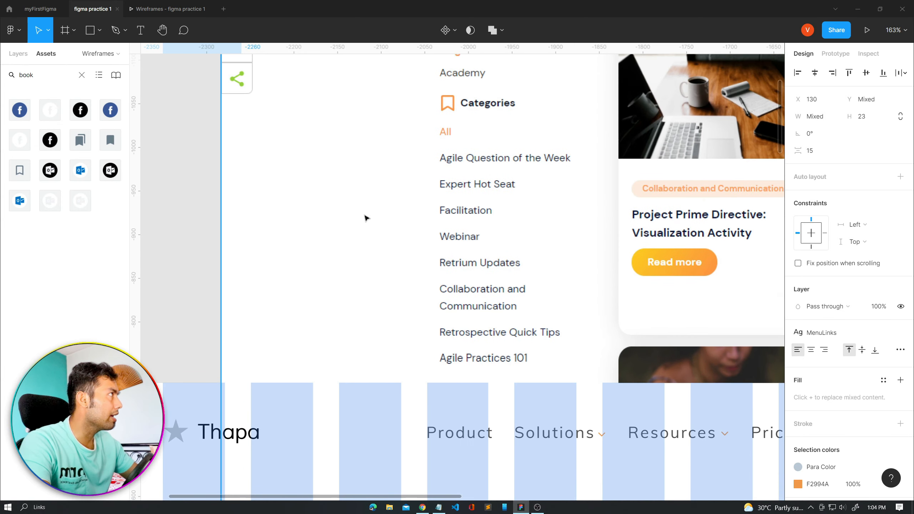
{"action": "scroll", "coordinate": [478, 115], "scroll_direction": "down", "scroll_amount": 10}
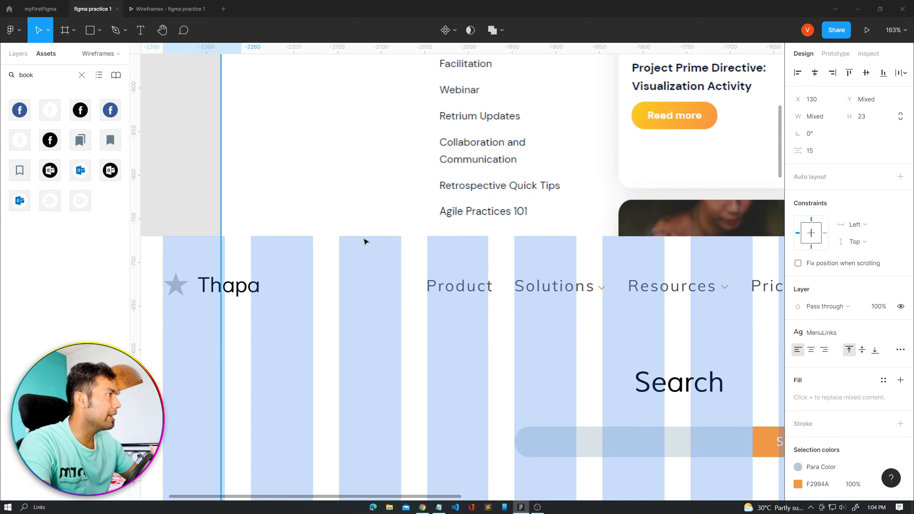
{"action": "left_click", "coordinate": [178, 282]}
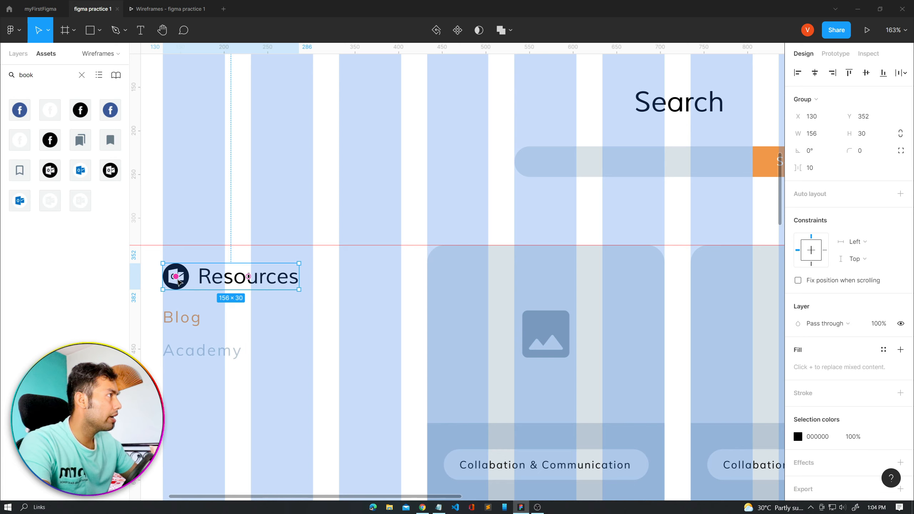
{"action": "left_click_drag", "start_coordinate": [222, 285], "coordinate": [220, 397]}
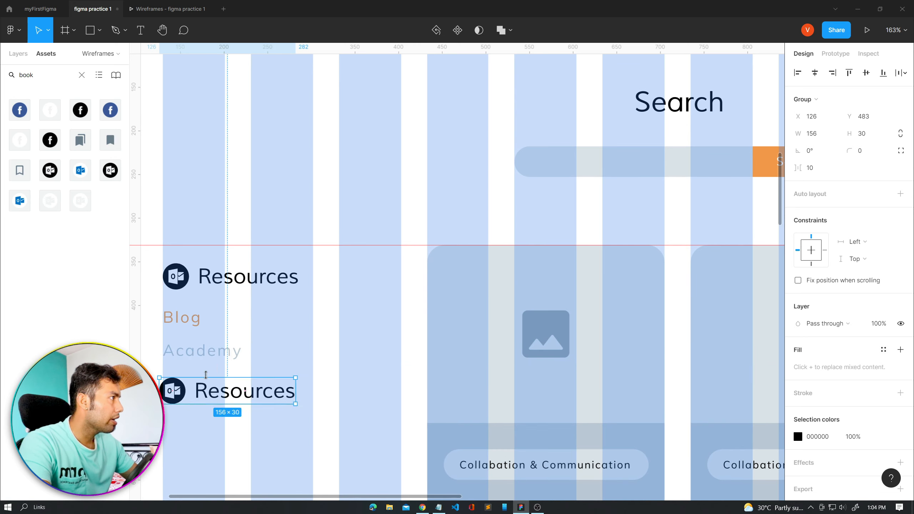
- Change the duplicated heading's text to "Categories"
{"action": "double_click", "coordinate": [220, 393]}
{"action": "double_click", "coordinate": [221, 391]}
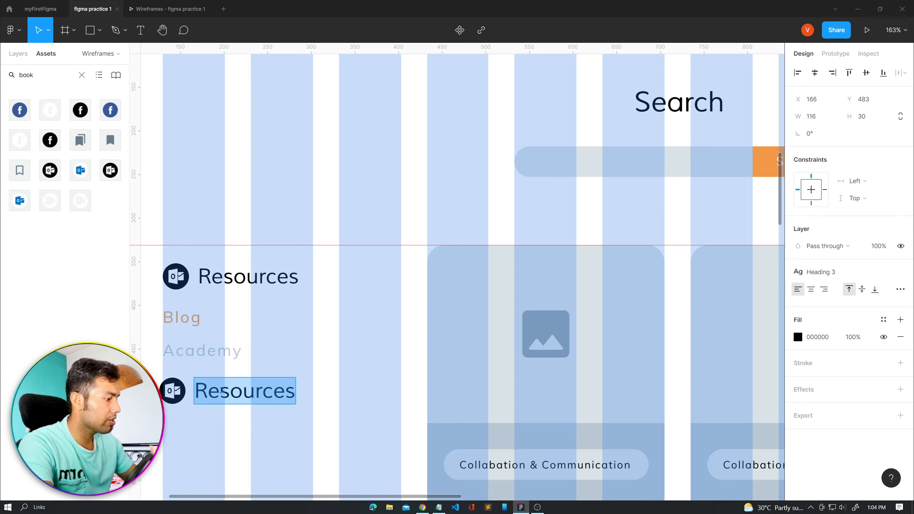
{"action": "type", "text": "Categpro"}
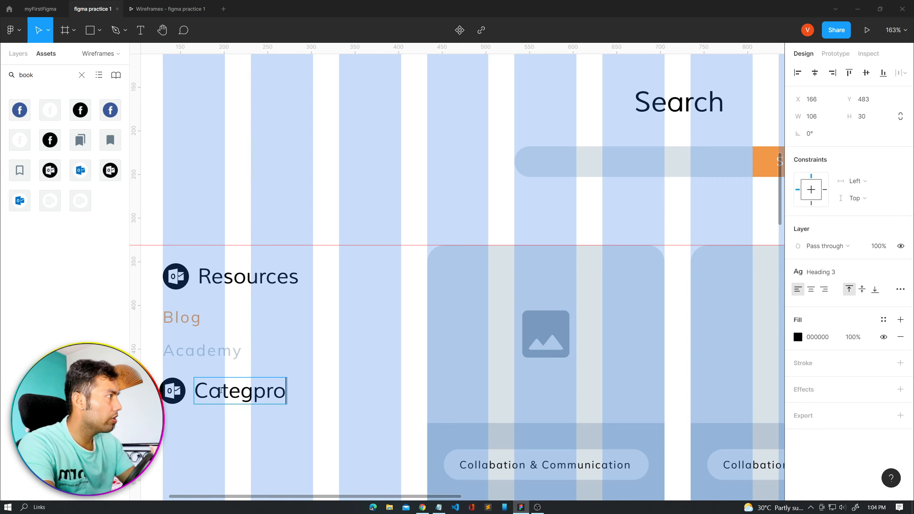
{"action": "key", "text": "BackSpace"}
{"action": "key", "text": "BackSpace"}
{"action": "key", "text": "BackSpace"}
{"action": "type", "text": "orioe"}
{"action": "key", "text": "BackSpace"}
{"action": "type", "text": "ioe"}
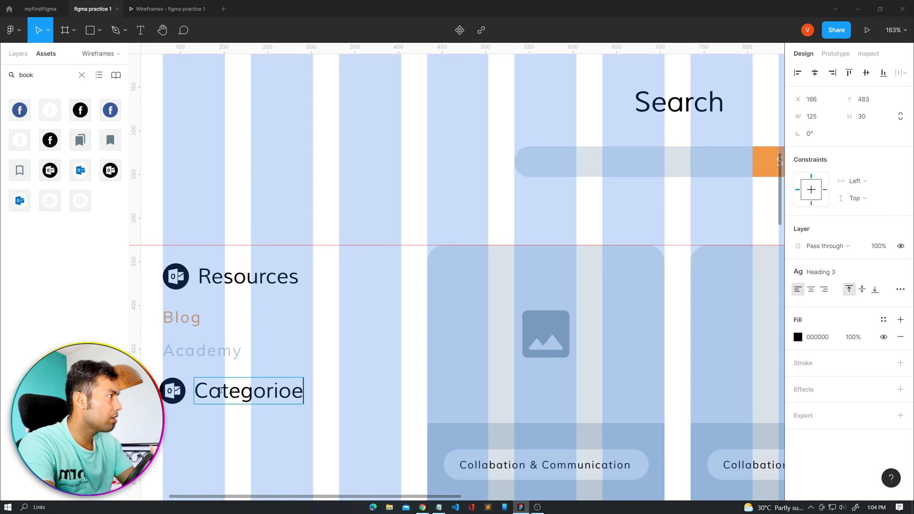
{"action": "key", "text": "BackSpace"}
{"action": "key", "text": "BackSpace"}
{"action": "type", "text": "es"}
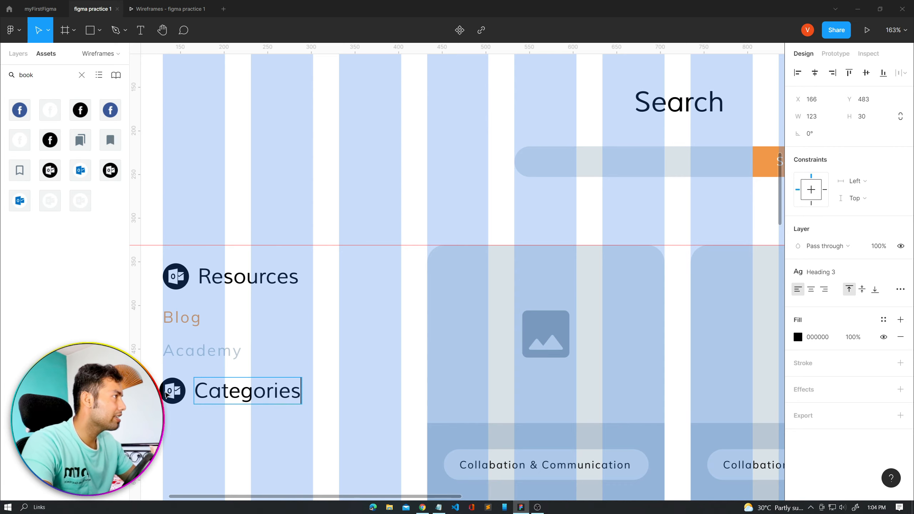
{"action": "key", "text": "Escape"}
{"action": "left_click", "coordinate": [205, 440]}
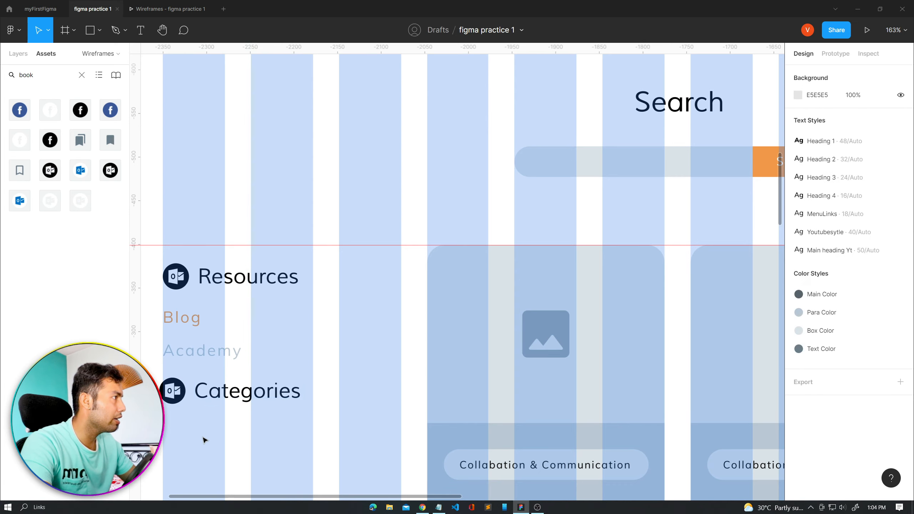
- Nudge the Categories heading group to X 130 so that it lines up with the links above
{"action": "left_click", "coordinate": [182, 404]}
{"action": "key", "text": "Right"}
{"action": "key", "text": "Right"}
{"action": "key", "text": "Right"}
{"action": "key", "text": "Right"}
{"action": "key", "text": "Right"}
{"action": "key", "text": "Left"}
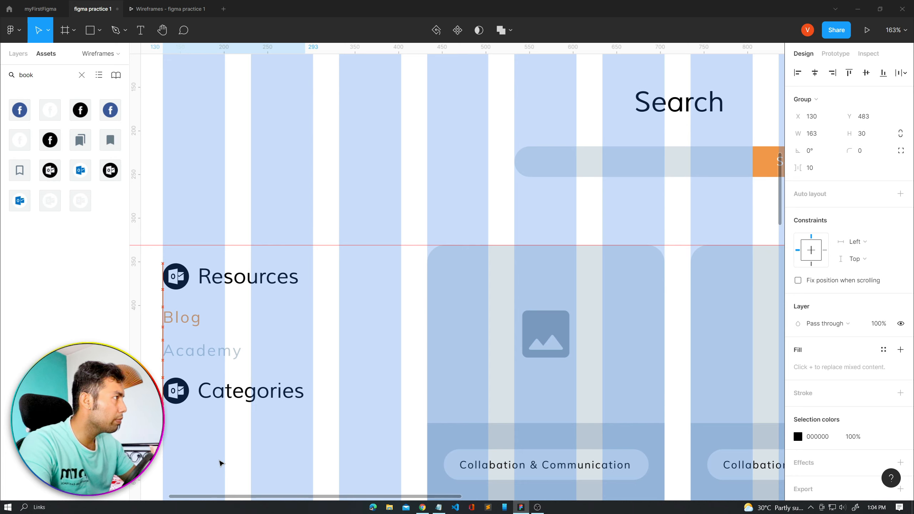
- Recolor the icon beside the Categories heading to the orange F2994A from the team colors
{"action": "double_click", "coordinate": [175, 401]}
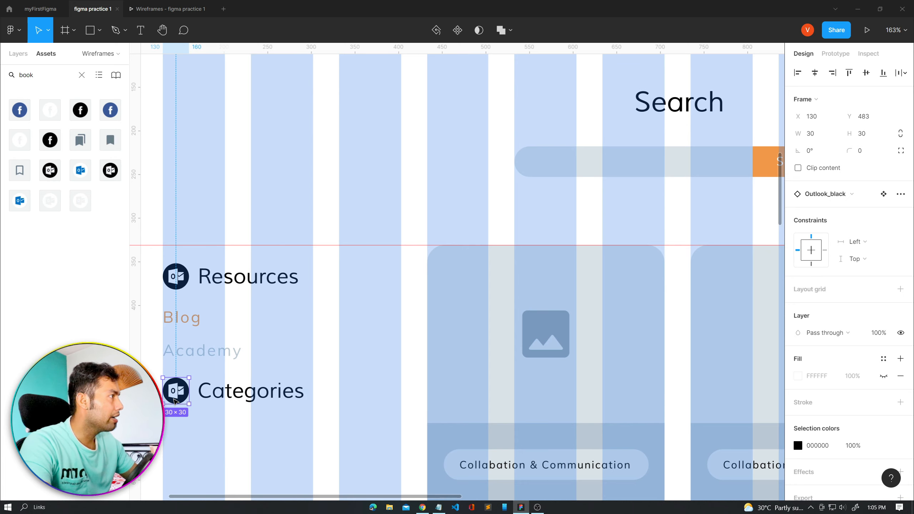
{"action": "left_click", "coordinate": [798, 446]}
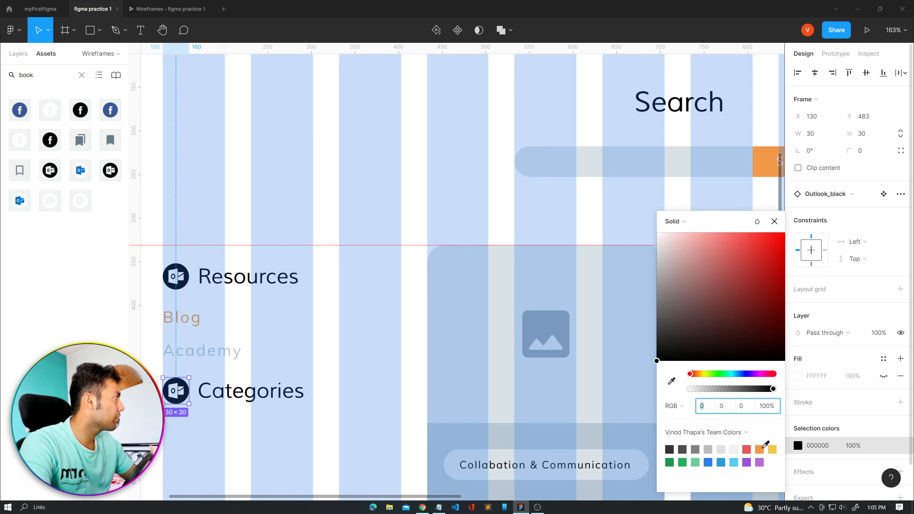
{"action": "left_click", "coordinate": [761, 449]}
- Recolor the Resources heading group, both icon and text, to the orange F2994A
{"action": "left_click", "coordinate": [241, 279]}
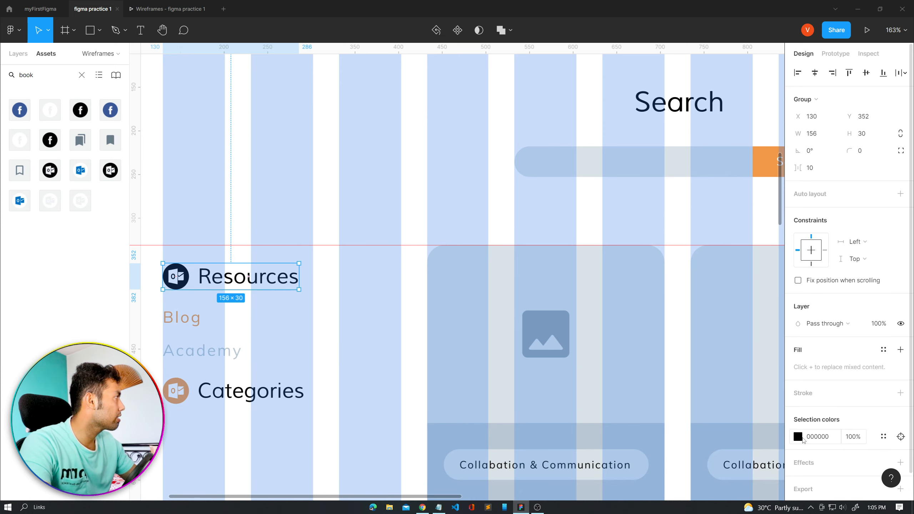
{"action": "left_click", "coordinate": [803, 438]}
{"action": "left_click", "coordinate": [760, 448]}
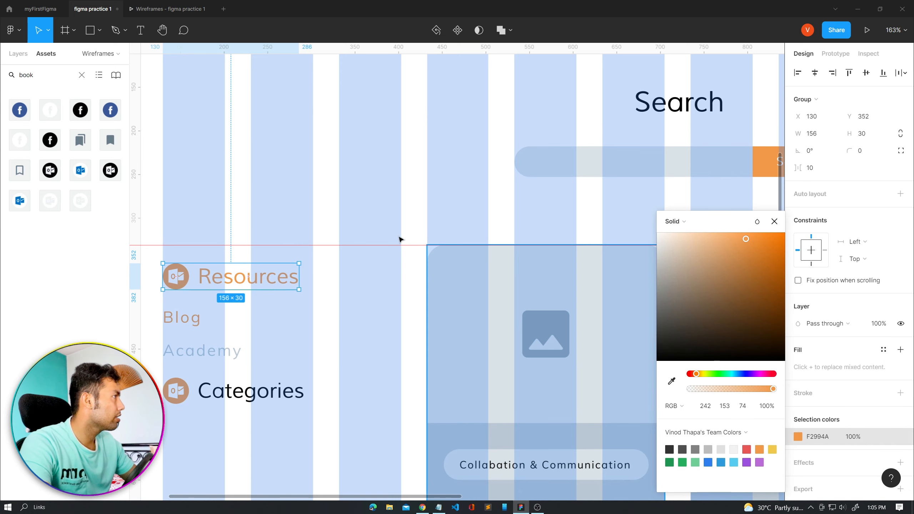
- Review the recolored Resources and Categories headings in the prototype preview and return to the design file
{"action": "left_click", "coordinate": [169, 8]}
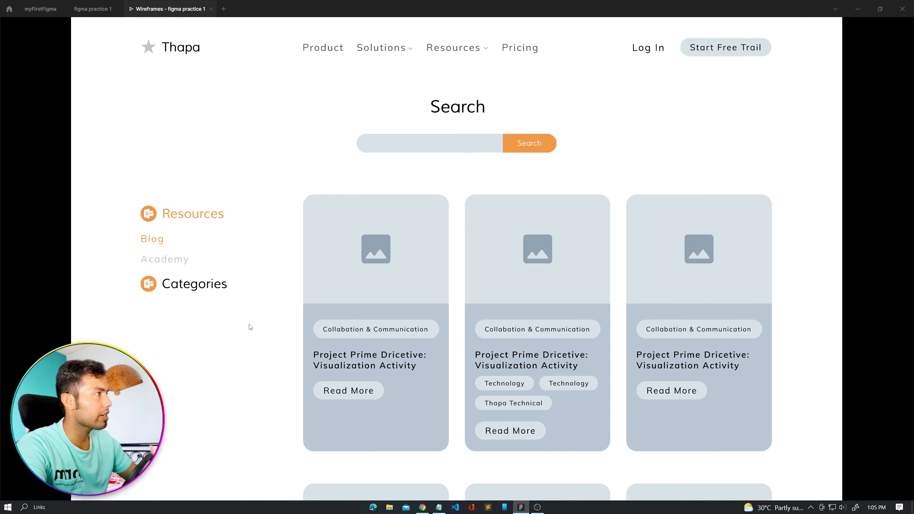
{"action": "scroll", "coordinate": [292, 333], "scroll_direction": "down", "scroll_amount": 8}
{"action": "scroll", "coordinate": [294, 330], "scroll_direction": "up", "scroll_amount": 6}
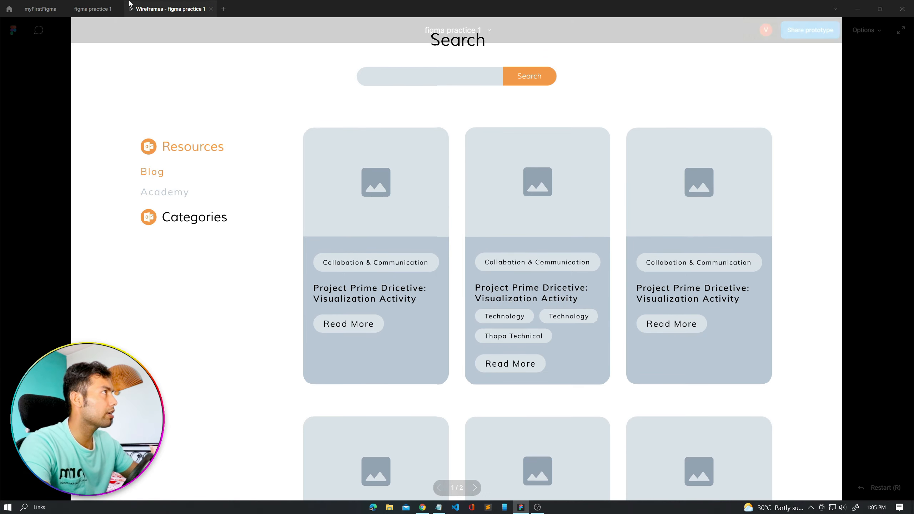
{"action": "left_click", "coordinate": [93, 9]}
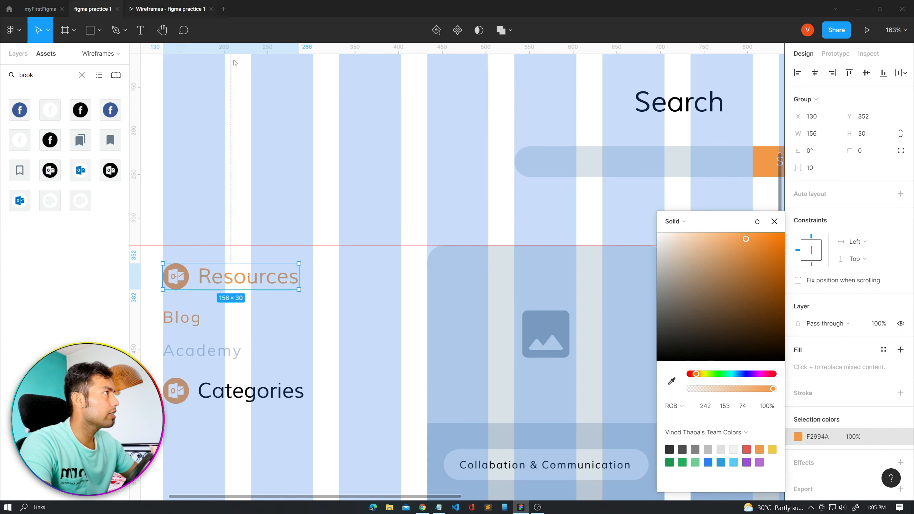
- Apply the Main Color style to the text of the Resources heading, leaving its icon orange
{"action": "double_click", "coordinate": [230, 277]}
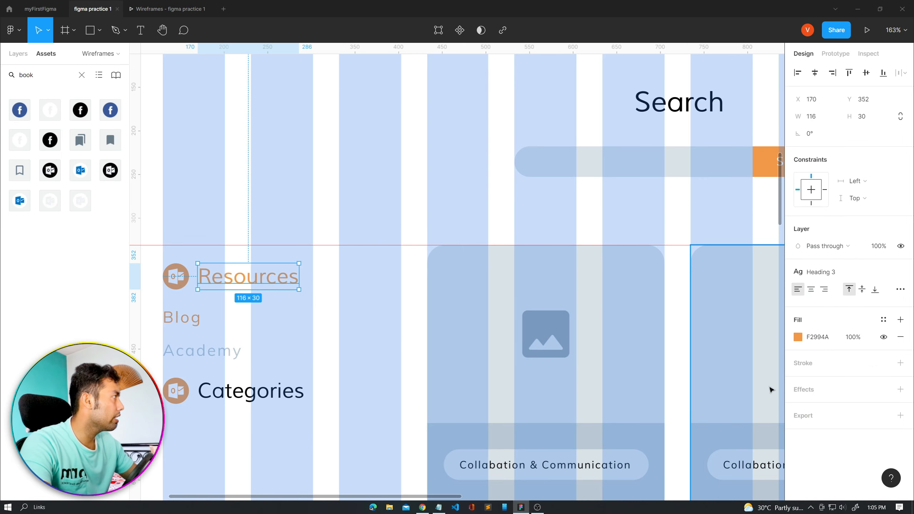
{"action": "left_click", "coordinate": [798, 337]}
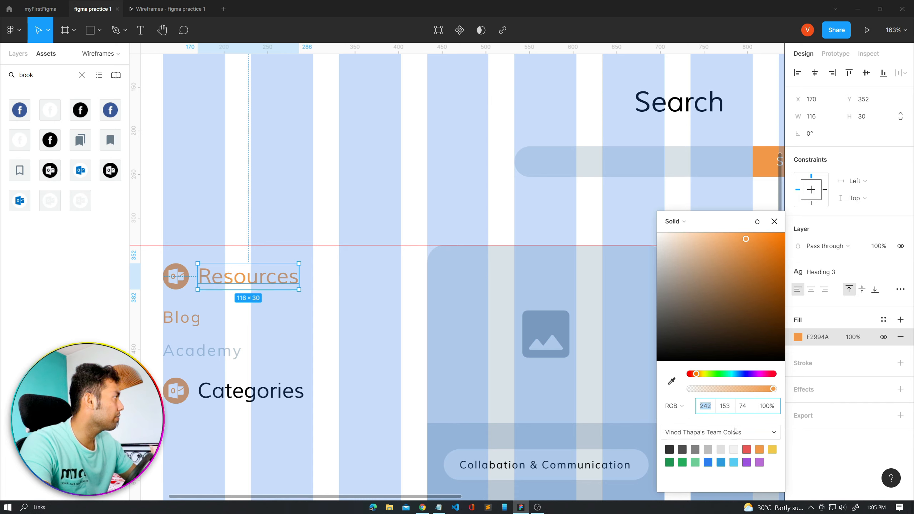
{"action": "left_click", "coordinate": [884, 319]}
{"action": "left_click", "coordinate": [806, 351]}
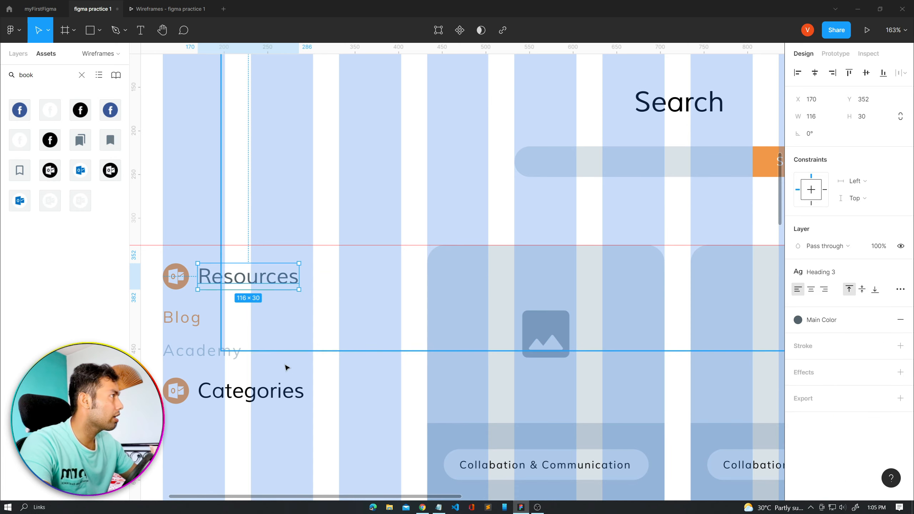
- Apply the Main Color style to the text of the Categories heading
{"action": "left_click", "coordinate": [239, 390]}
{"action": "double_click", "coordinate": [218, 394]}
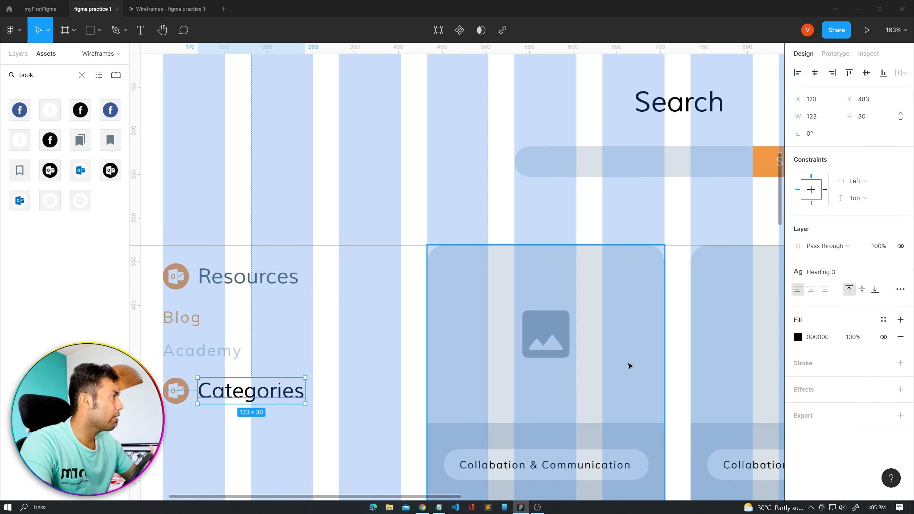
{"action": "left_click", "coordinate": [884, 320]}
{"action": "left_click", "coordinate": [806, 352]}
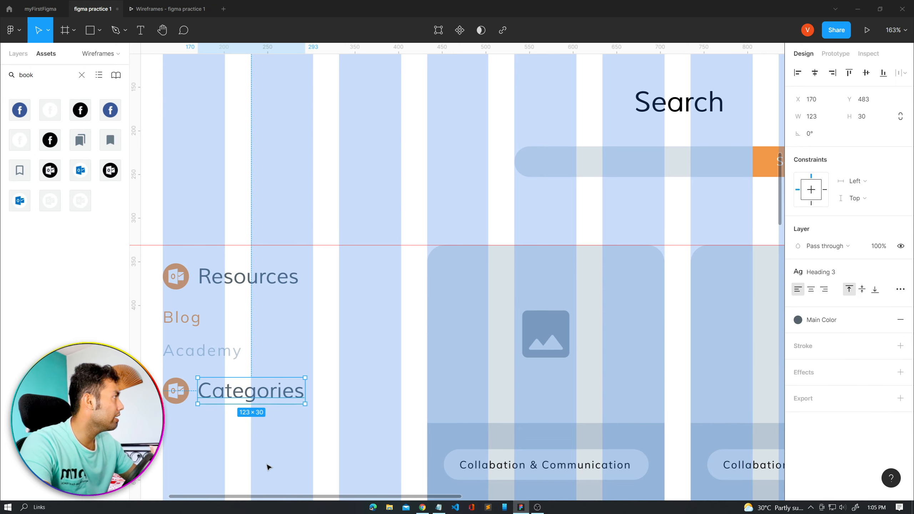
{"action": "key", "text": "Escape"}
- Check the recolored heading texts in the prototype preview and return to the design file
{"action": "left_click", "coordinate": [169, 8]}
{"action": "scroll", "coordinate": [234, 281], "scroll_direction": "up", "scroll_amount": 2}
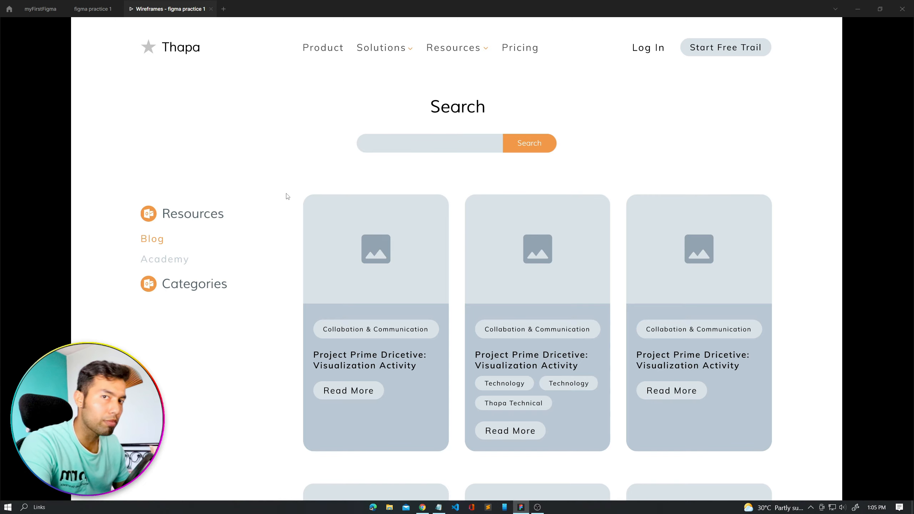
{"action": "key", "text": "ctrl+shift+Tab"}
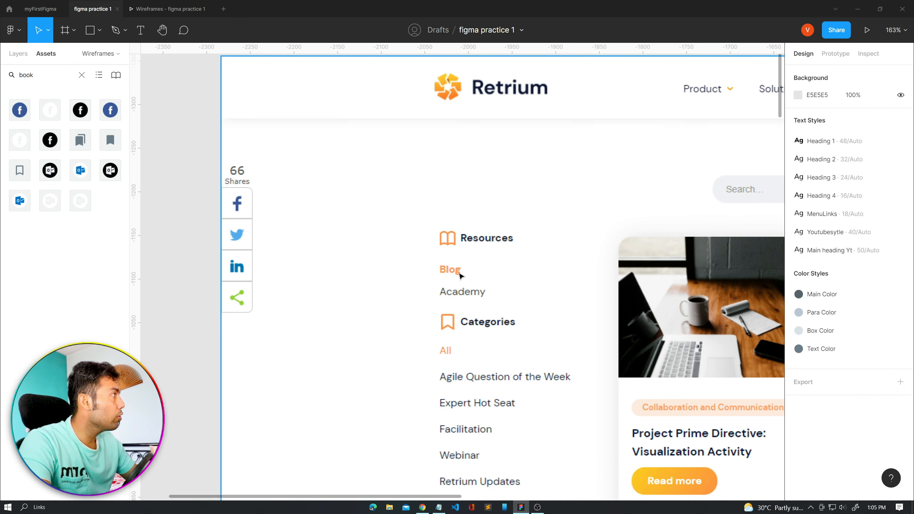
- Duplicate the Blog and Academy links together and place the copies below the Categories heading
{"action": "scroll", "coordinate": [454, 332], "scroll_direction": "down", "scroll_amount": 20}
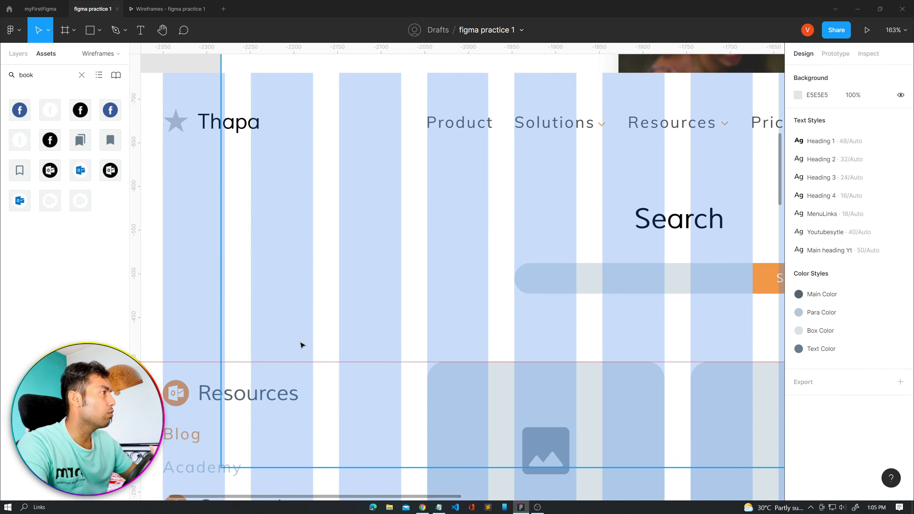
{"action": "left_click", "coordinate": [193, 223]}
{"action": "left_click", "coordinate": [203, 247], "text": "shift"}
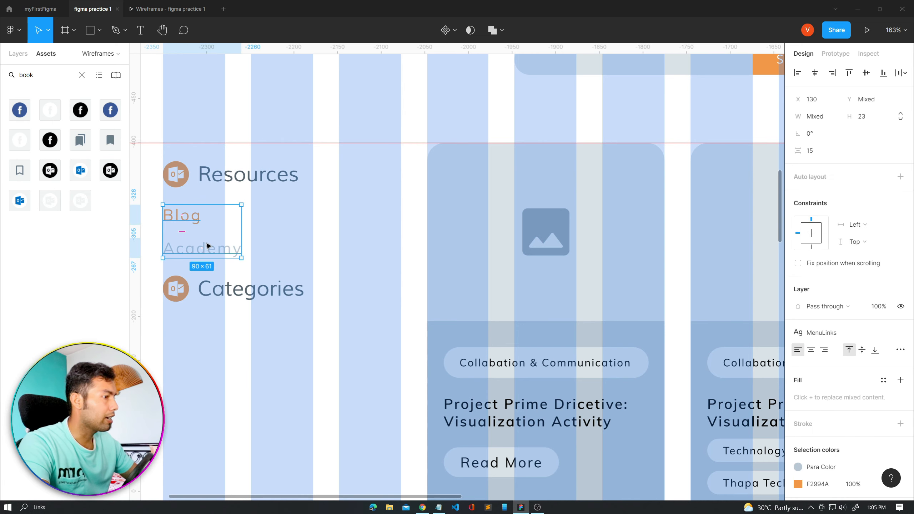
{"action": "left_click_drag", "start_coordinate": [212, 254], "coordinate": [208, 357]}
- Set the vertical spacing between the Categories heading group and the Blog link beneath it to 20
{"action": "left_click", "coordinate": [225, 302]}
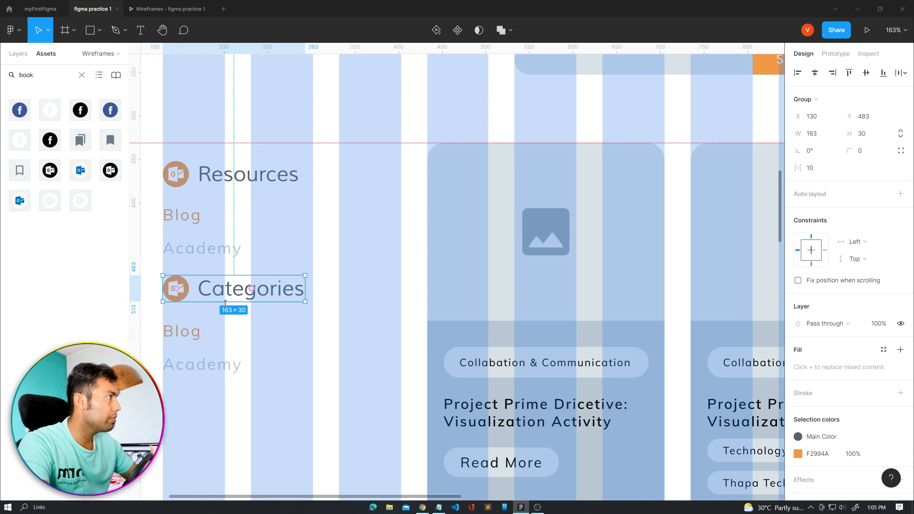
{"action": "left_click", "coordinate": [217, 331]}
{"action": "left_click", "coordinate": [194, 332]}
{"action": "left_click", "coordinate": [225, 297], "text": "shift"}
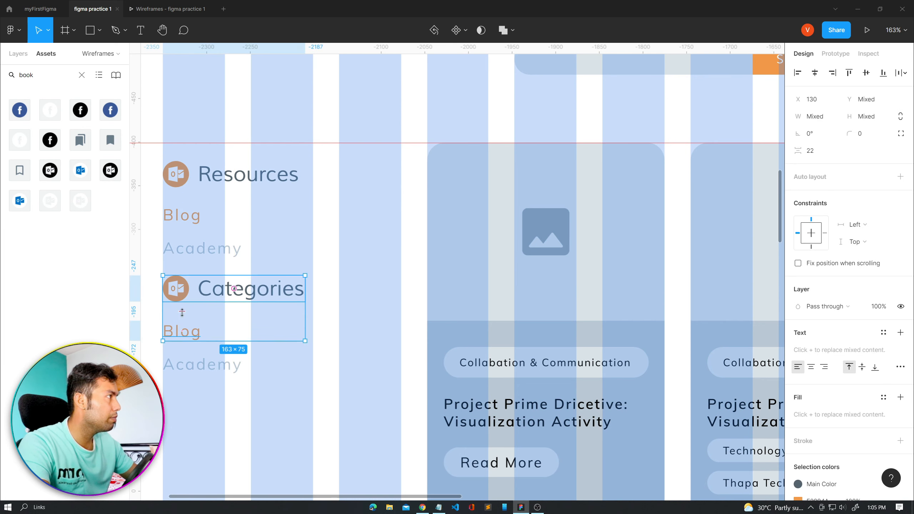
{"action": "left_click", "coordinate": [819, 155]}
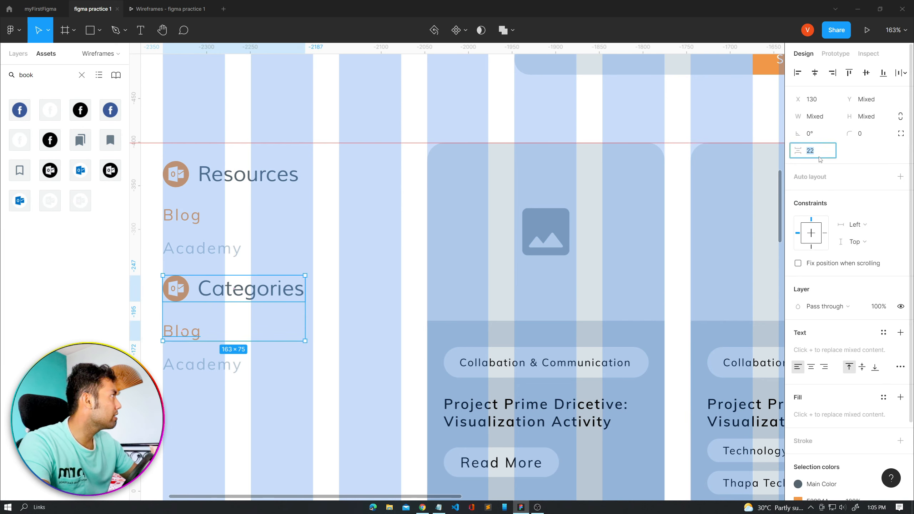
{"action": "type", "text": "2"}
{"action": "key", "text": "Return"}
- Set the vertical spacing between the Blog and Academy links under Categories to 15
{"action": "left_click", "coordinate": [187, 369]}
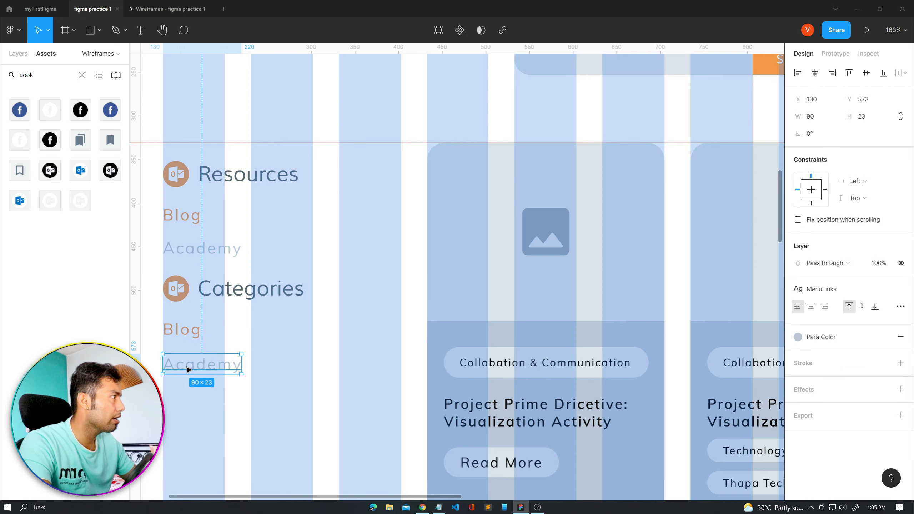
{"action": "left_click", "coordinate": [190, 339], "text": "shift"}
{"action": "left_click", "coordinate": [812, 151]}
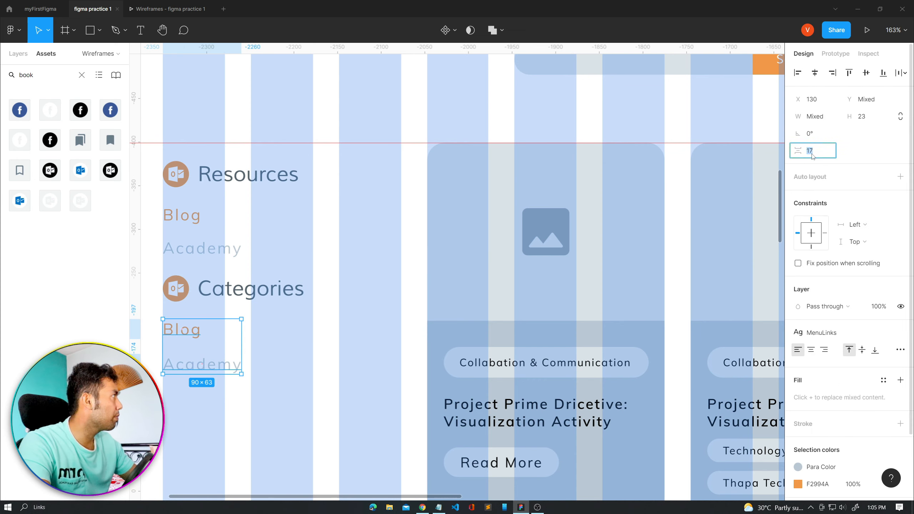
{"action": "type", "text": "15"}
{"action": "key", "text": "Return"}
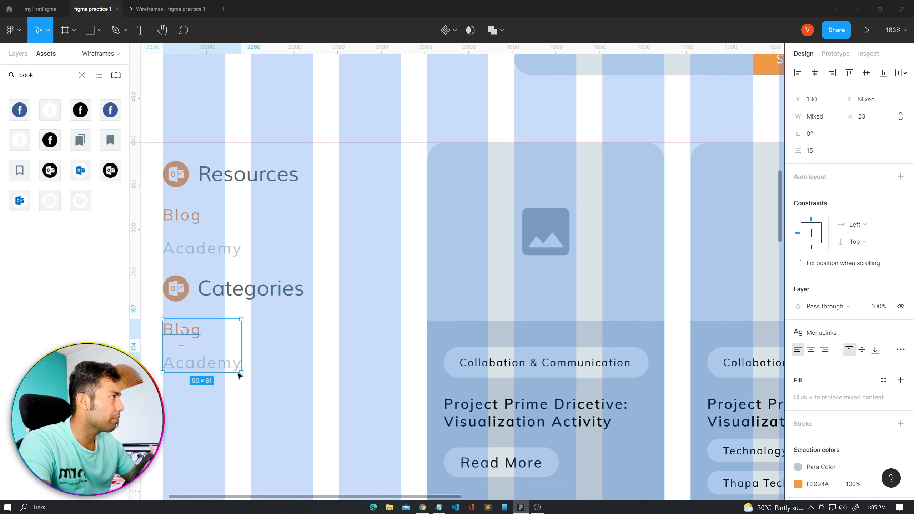
- Duplicate the Academy link below Categories into a column of eight links with an even spacing of 8
{"action": "scroll", "coordinate": [207, 281], "scroll_direction": "down", "scroll_amount": 3}
{"action": "left_click", "coordinate": [207, 276]}
{"action": "key", "text": "Escape"}
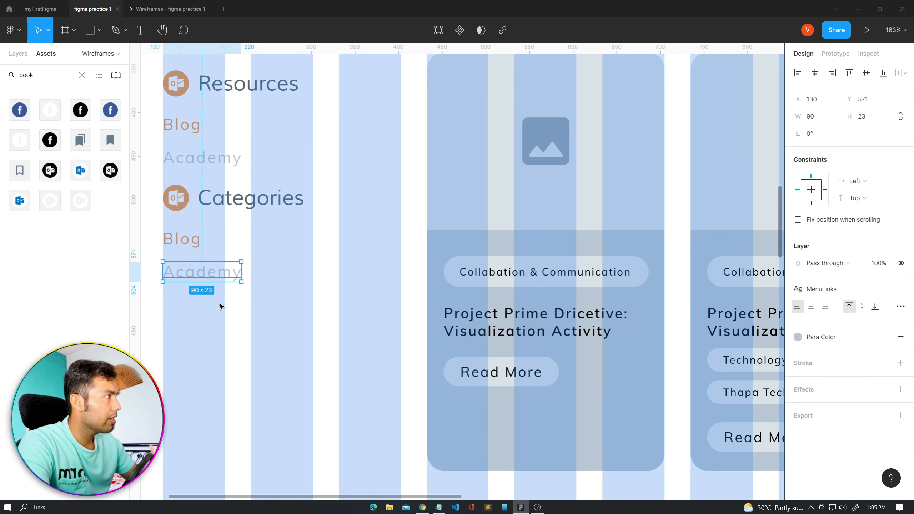
{"action": "left_click_drag", "start_coordinate": [217, 281], "coordinate": [208, 470]}
{"action": "scroll", "coordinate": [219, 425], "scroll_direction": "down", "scroll_amount": 3}
{"action": "left_click_drag", "start_coordinate": [217, 385], "coordinate": [221, 425]}
{"action": "key", "text": "ctrl+z"}
{"action": "left_click_drag", "start_coordinate": [214, 385], "coordinate": [219, 413]}
{"action": "key", "text": "ctrl+z"}
{"action": "left_click", "coordinate": [217, 400]}
{"action": "left_click_drag", "start_coordinate": [236, 451], "coordinate": [209, 188]}
{"action": "left_click", "coordinate": [233, 411]}
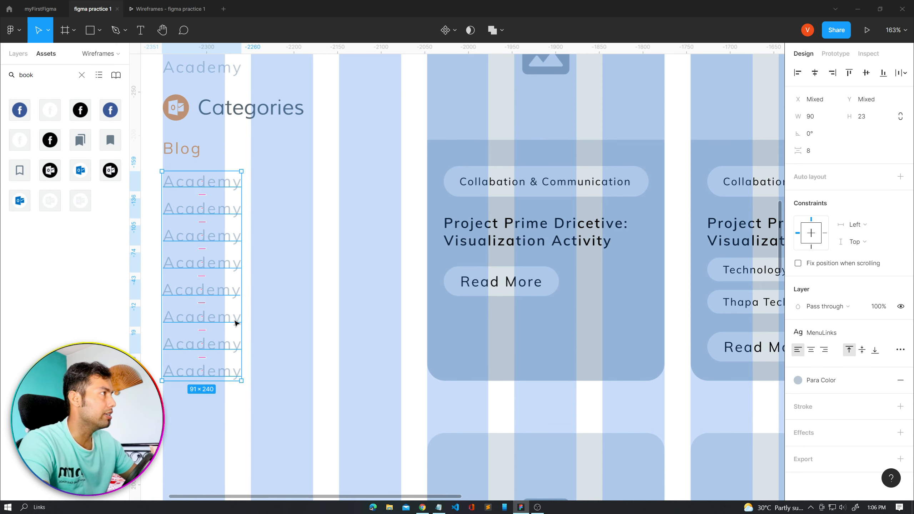
- Review the extended Categories link list in the prototype preview and return to the design file
{"action": "left_click", "coordinate": [186, 9]}
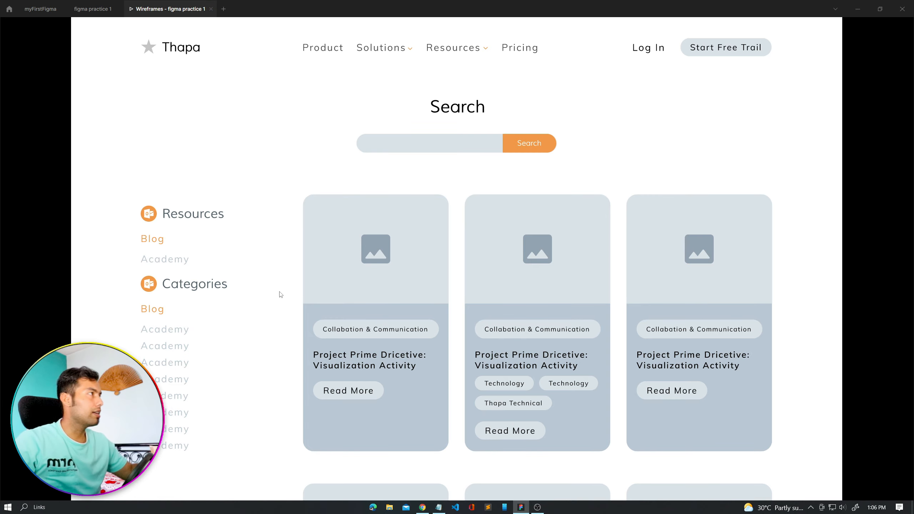
{"action": "scroll", "coordinate": [281, 295], "scroll_direction": "down", "scroll_amount": 12}
{"action": "scroll", "coordinate": [281, 295], "scroll_direction": "up", "scroll_amount": 12}
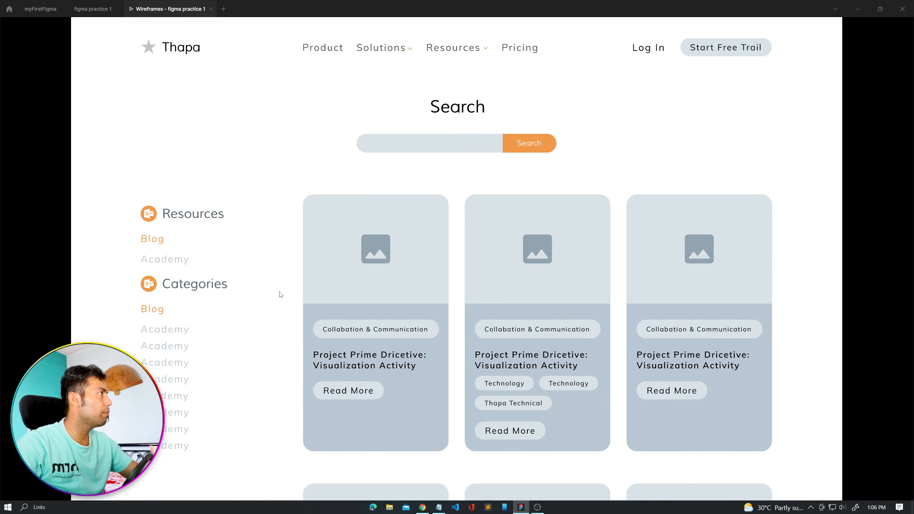
{"action": "left_click", "coordinate": [93, 8]}
- Draw a 50 × 50 square at the left edge of the Desktop - 2 frame, level with the Resources links
{"action": "scroll", "coordinate": [264, 373], "scroll_direction": "down", "scroll_amount": 5, "text": "ctrl"}
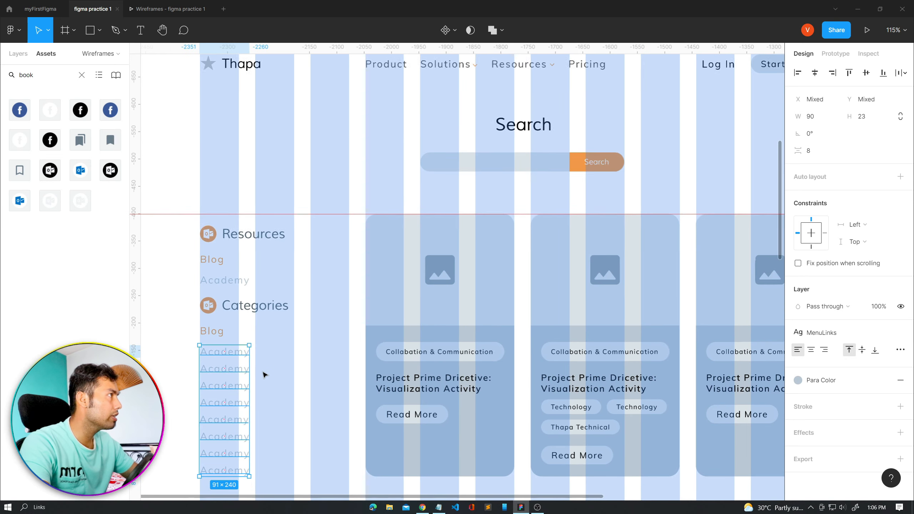
{"action": "scroll", "coordinate": [279, 304], "scroll_direction": "down", "scroll_amount": 3, "text": "ctrl"}
{"action": "scroll", "coordinate": [287, 188], "scroll_direction": "up", "scroll_amount": 5}
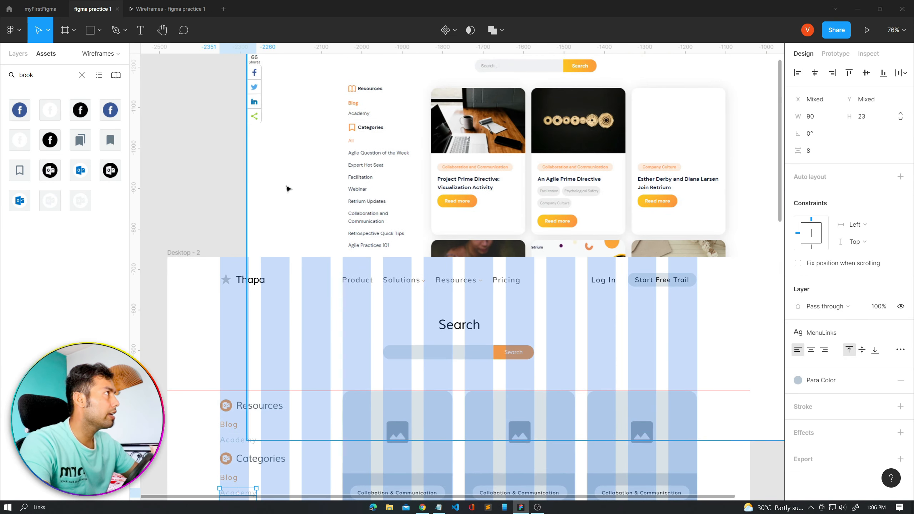
{"action": "scroll", "coordinate": [232, 341], "scroll_direction": "down", "scroll_amount": 4}
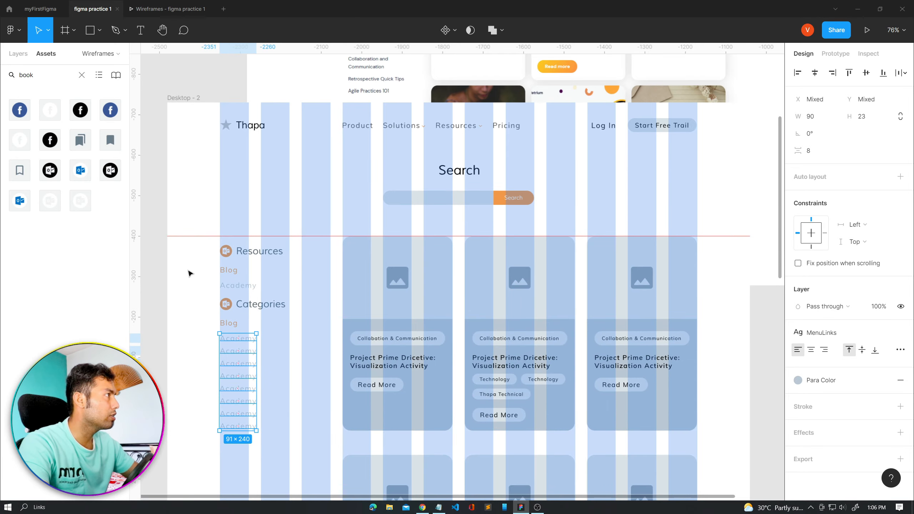
{"action": "scroll", "coordinate": [169, 268], "scroll_direction": "up", "scroll_amount": 5, "text": "ctrl"}
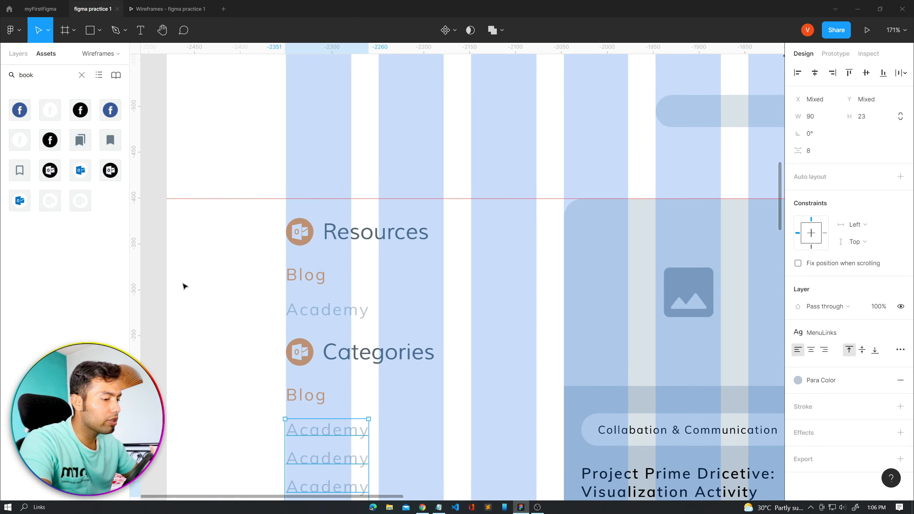
{"action": "key", "text": "r"}
{"action": "left_click_drag", "start_coordinate": [169, 251], "coordinate": [189, 285]}
{"action": "left_click", "coordinate": [817, 119]}
{"action": "type", "text": "5"}
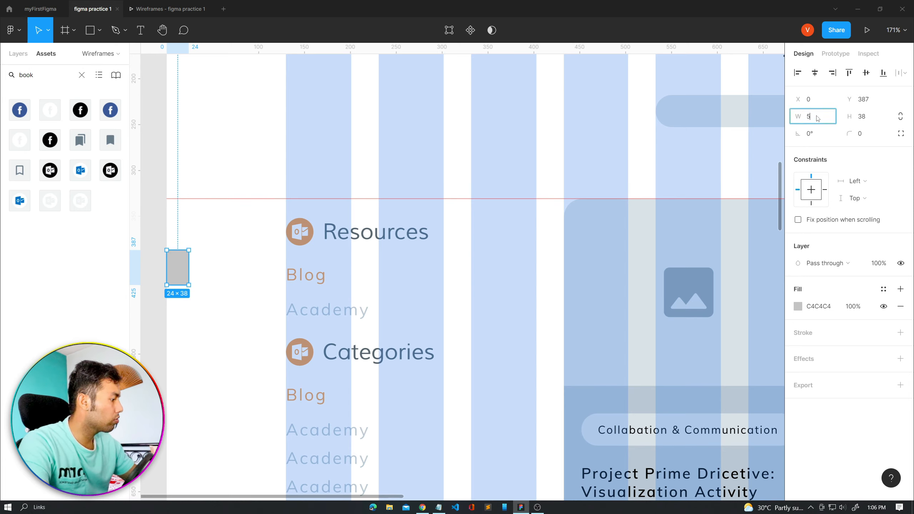
{"action": "type", "text": "0"}
{"action": "key", "text": "Tab"}
{"action": "type", "text": "50"}
{"action": "key", "text": "Return"}
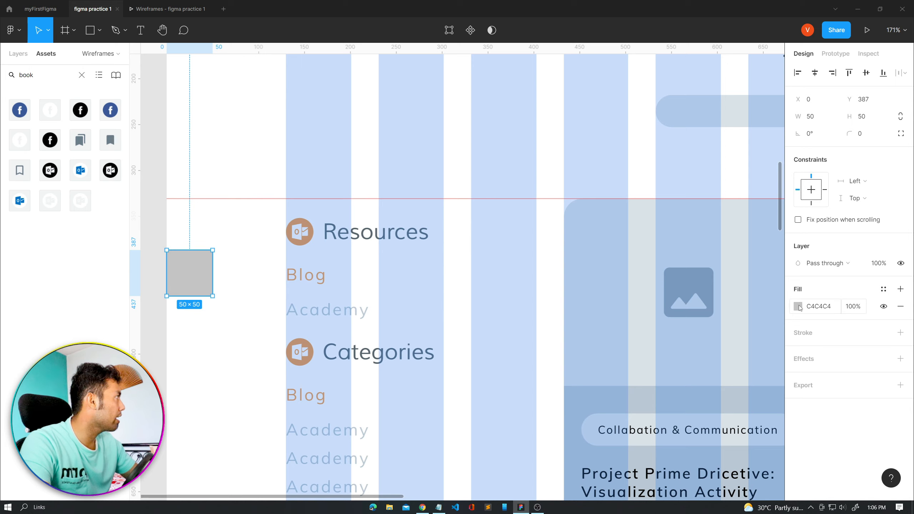
- Give the square a near-white FEFEFE fill and a stroke in the Para Color style
{"action": "left_click", "coordinate": [798, 307]}
{"action": "left_click_drag", "start_coordinate": [657, 262], "coordinate": [657, 233]}
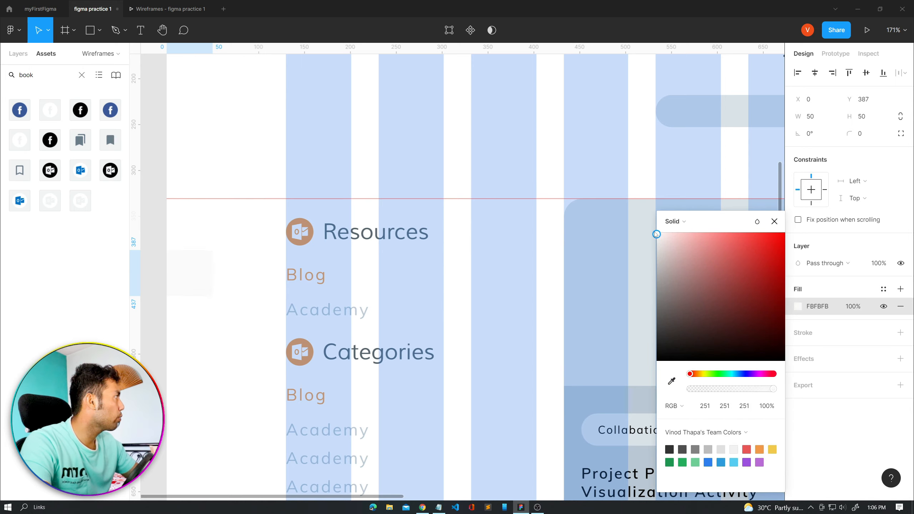
{"action": "left_click", "coordinate": [804, 334]}
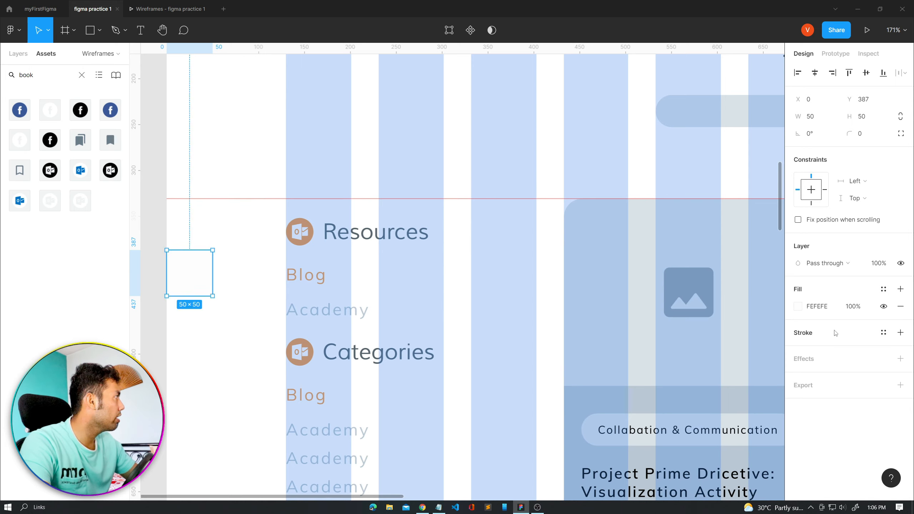
{"action": "left_click", "coordinate": [901, 333]}
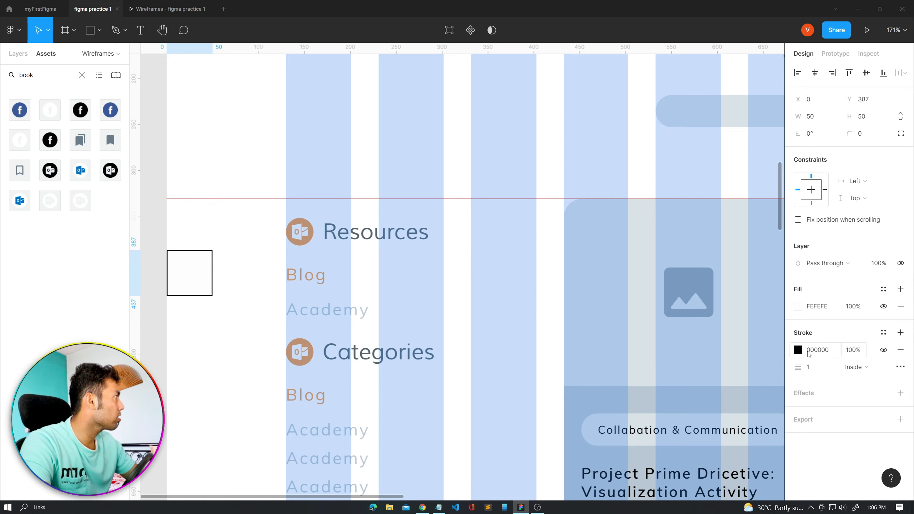
{"action": "left_click", "coordinate": [884, 333]}
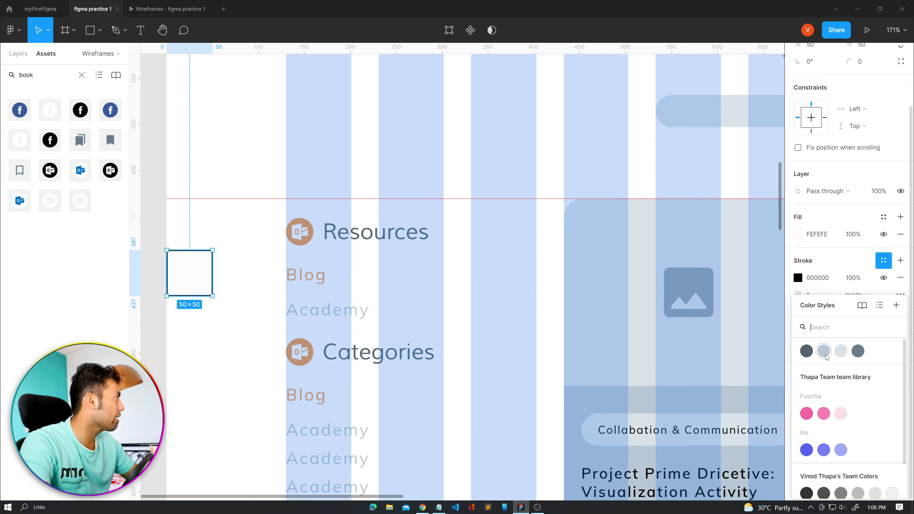
{"action": "left_click", "coordinate": [824, 352]}
{"action": "left_click", "coordinate": [229, 314]}
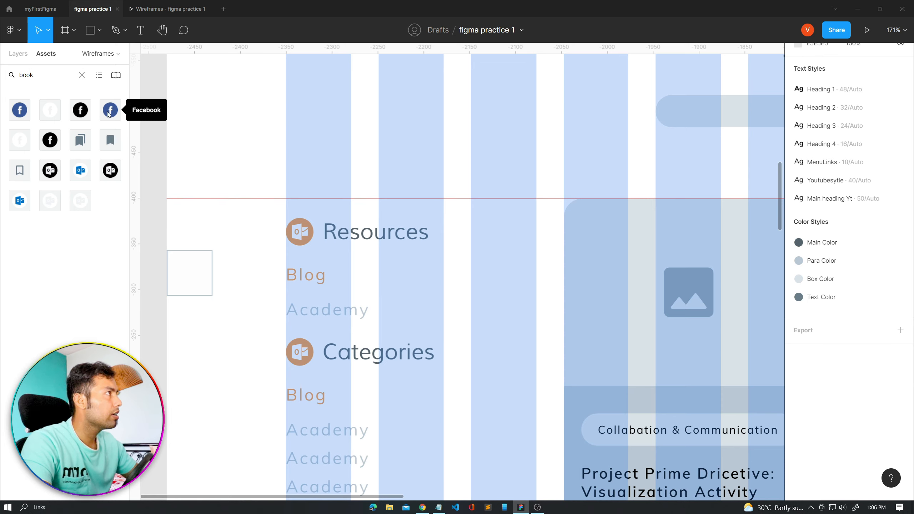
- Place the Facebook_black icon on the bordered square at 30 × 30 and center it within the square
{"action": "left_click_drag", "start_coordinate": [81, 114], "coordinate": [190, 276]}
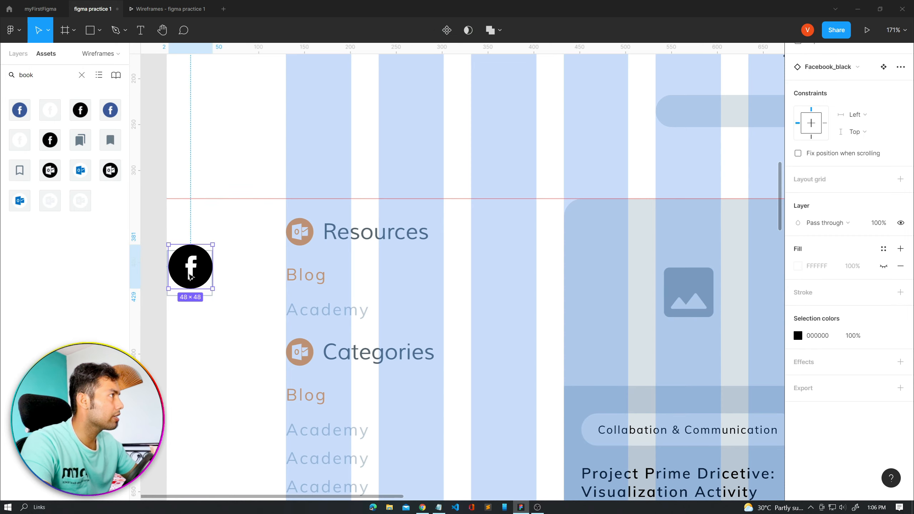
{"action": "scroll", "coordinate": [853, 157], "scroll_direction": "up", "scroll_amount": 4}
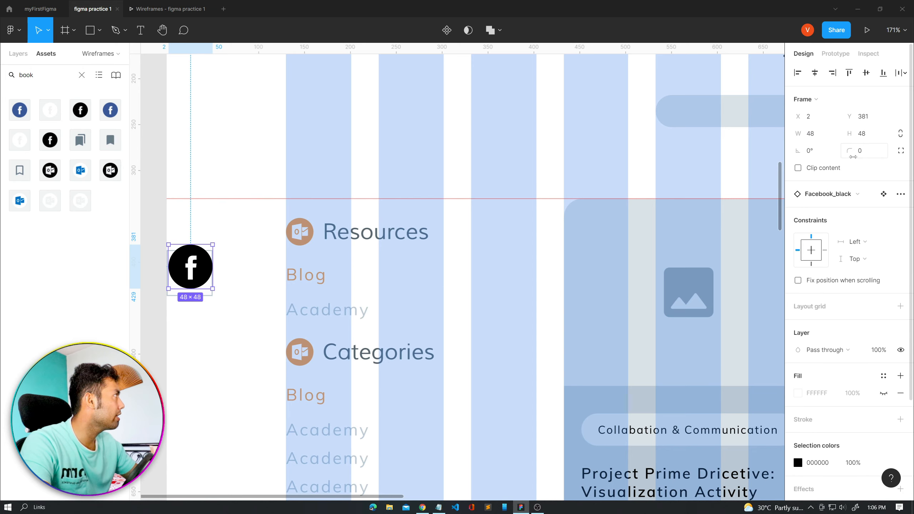
{"action": "left_click", "coordinate": [824, 139]}
{"action": "key", "text": "Return"}
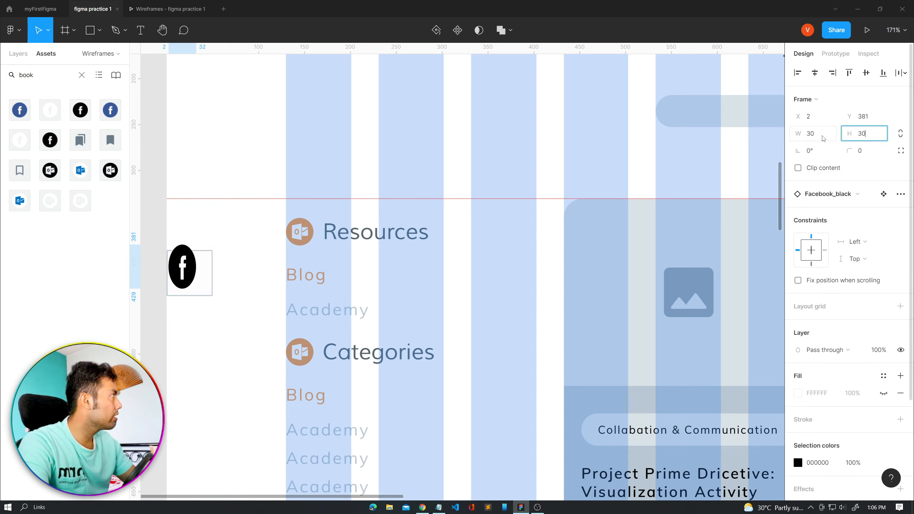
{"action": "left_click", "coordinate": [204, 283], "text": "shift"}
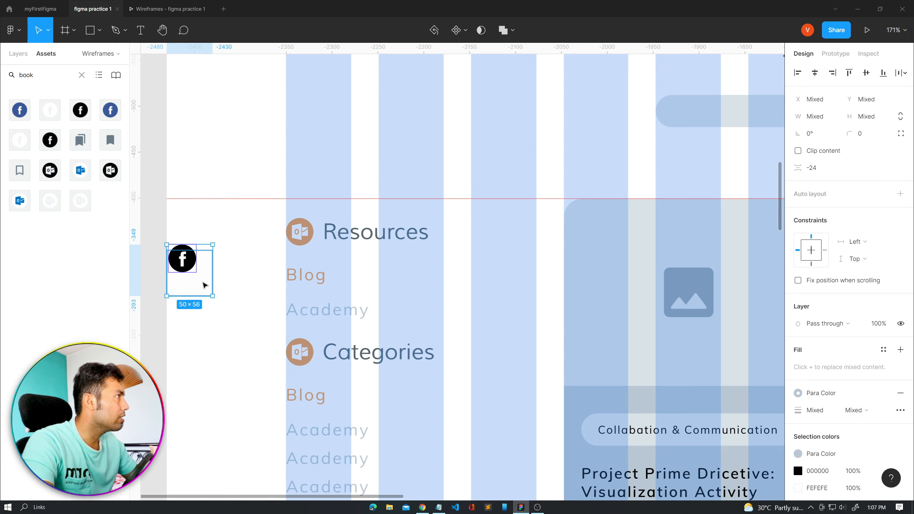
{"action": "left_click", "coordinate": [814, 73]}
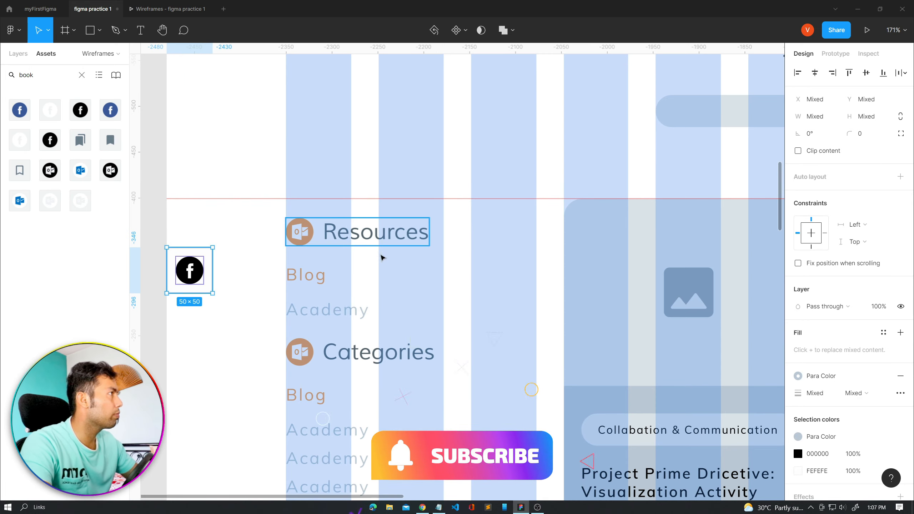
{"action": "left_click", "coordinate": [195, 326]}
{"action": "left_click_drag", "start_coordinate": [194, 283], "coordinate": [196, 319]}
{"action": "key", "text": "ctrl+z"}
- Group the Facebook icon with its bordered square and stack three copies of the group directly below it
{"action": "left_click", "coordinate": [210, 286]}
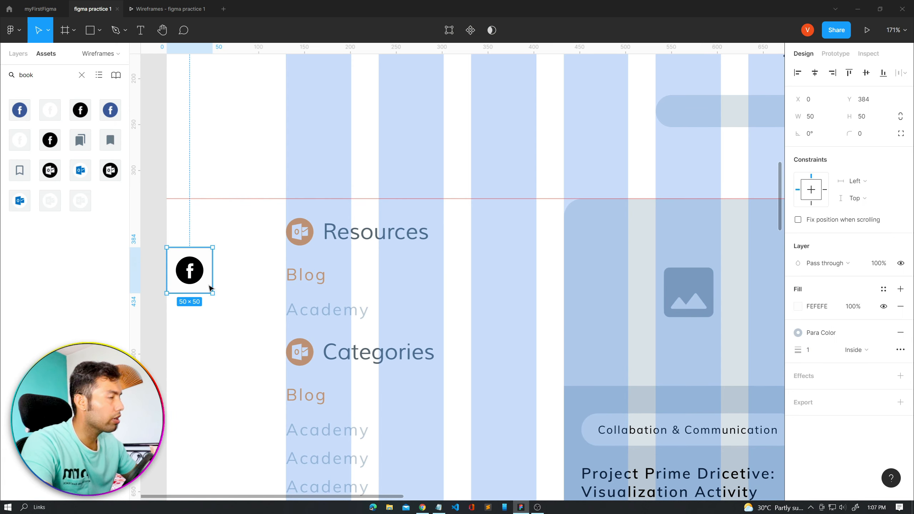
{"action": "left_click", "coordinate": [193, 276], "text": "shift"}
{"action": "key", "text": "ctrl+g"}
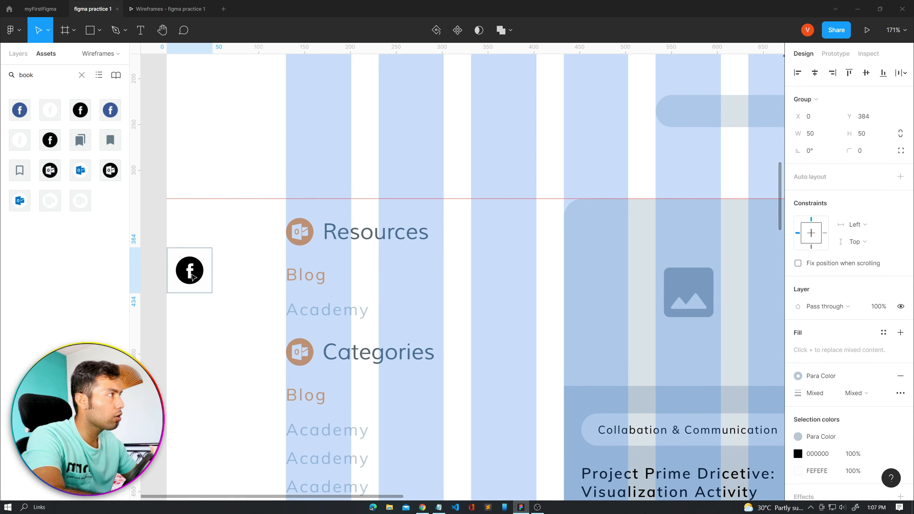
{"action": "left_click_drag", "start_coordinate": [193, 277], "coordinate": [195, 416]}
{"action": "scroll", "coordinate": [200, 360], "scroll_direction": "down", "scroll_amount": 1}
- Search the assets for "twit" and replace the Facebook icon in the second square with the Twitter_black icon
{"action": "left_click", "coordinate": [194, 319]}
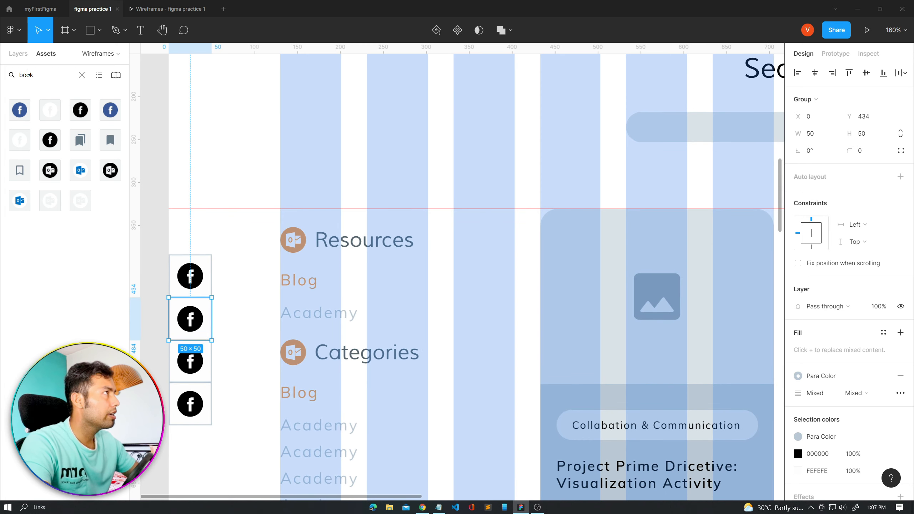
{"action": "key", "text": "BackSpace"}
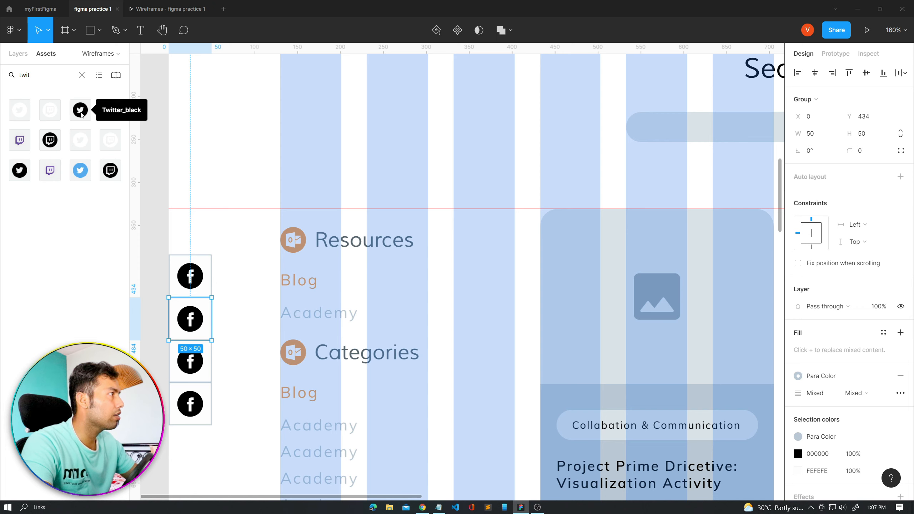
{"action": "left_click_drag", "start_coordinate": [81, 110], "coordinate": [253, 316]}
{"action": "double_click", "coordinate": [191, 319]}
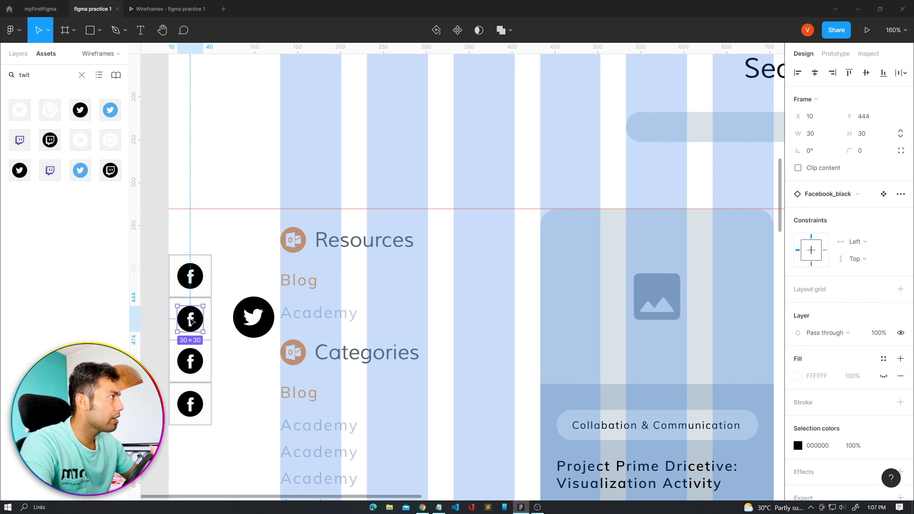
{"action": "key", "text": "Delete"}
{"action": "left_click_drag", "start_coordinate": [254, 317], "coordinate": [193, 317]}
- Set the Twitter icon to 30 × 30 and center it horizontally and vertically within the second square
{"action": "left_click", "coordinate": [828, 138]}
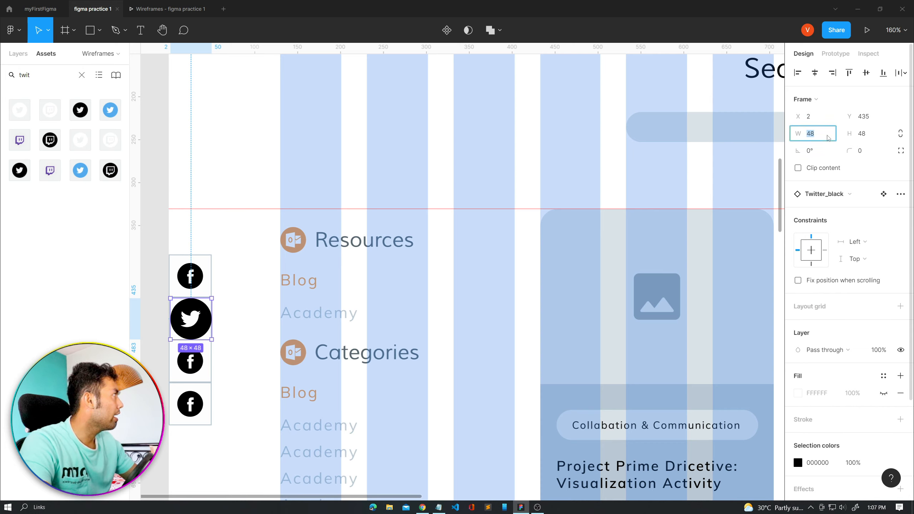
{"action": "type", "text": "30"}
{"action": "key", "text": "Return"}
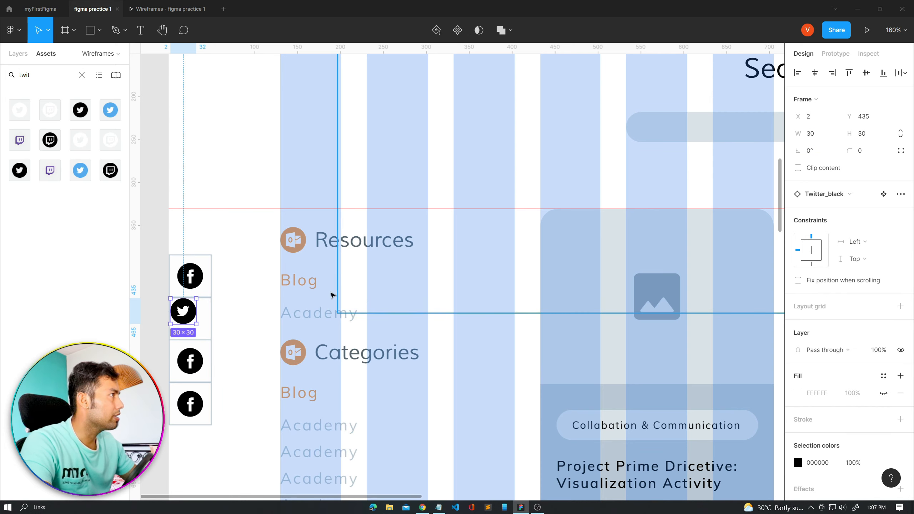
{"action": "left_click", "coordinate": [210, 317], "text": "shift"}
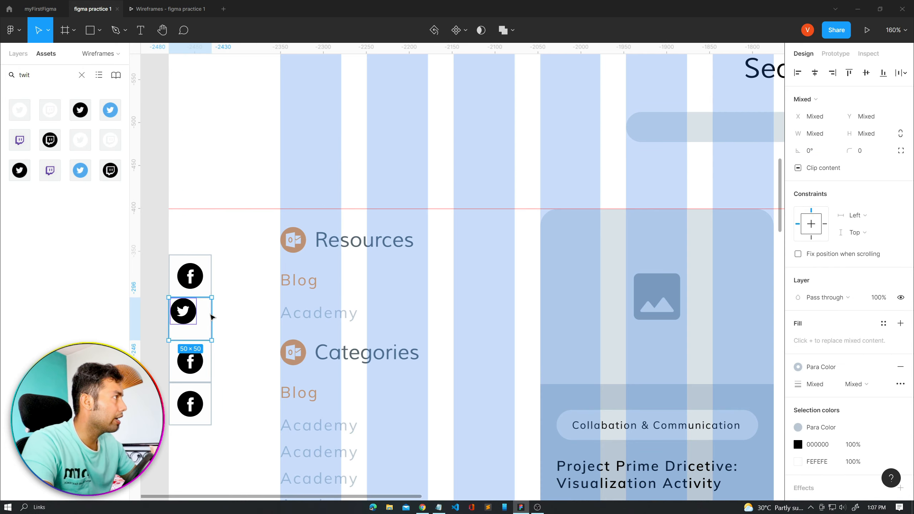
{"action": "left_click", "coordinate": [867, 74]}
{"action": "left_click", "coordinate": [816, 75]}
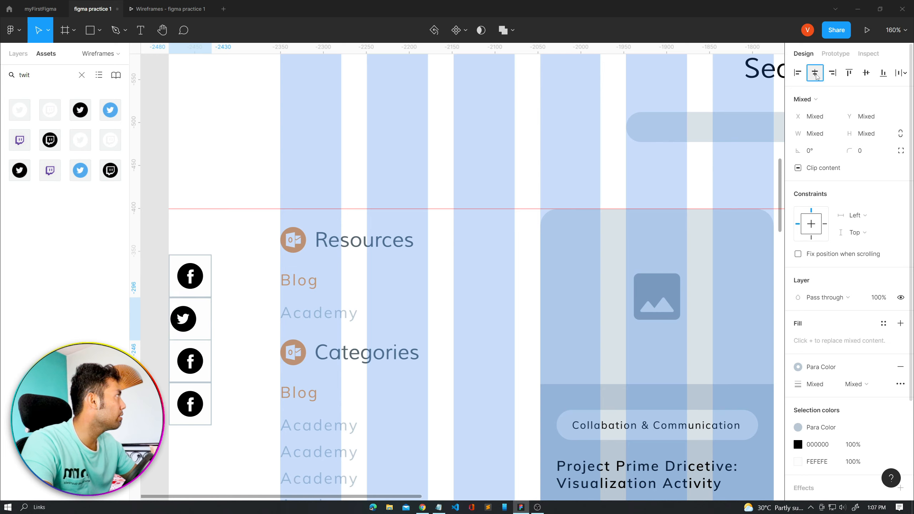
- Search the assets for "yout", place the Youtube_black icon beside the fourth square and delete that square's Facebook icon
{"action": "left_click", "coordinate": [195, 407]}
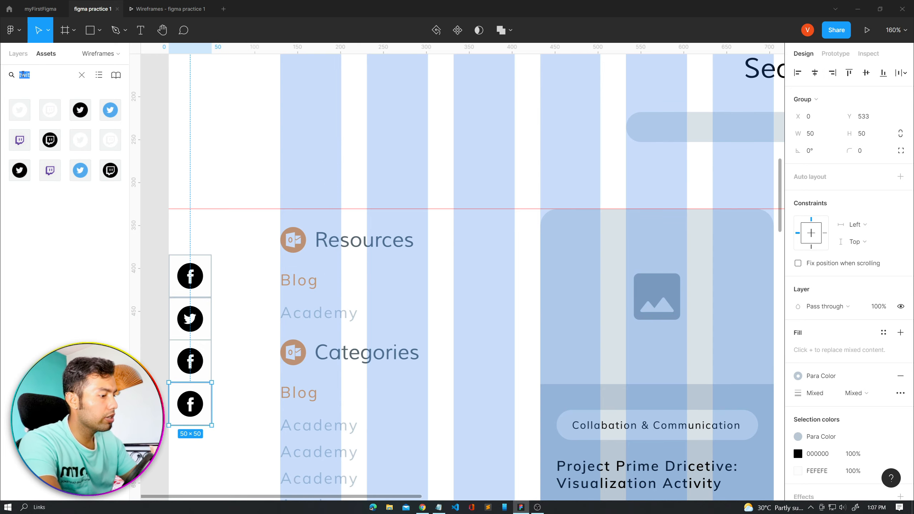
{"action": "type", "text": "yout"}
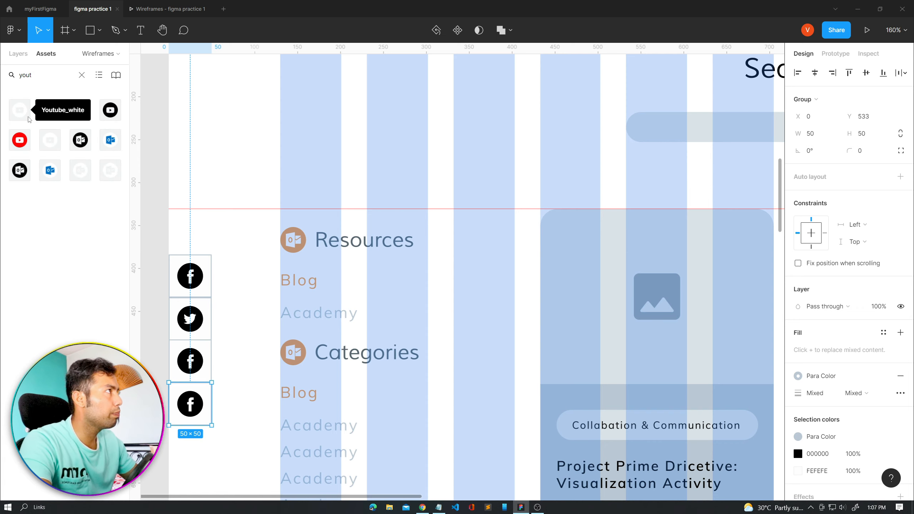
{"action": "left_click_drag", "start_coordinate": [50, 110], "coordinate": [250, 376]}
{"action": "left_click", "coordinate": [202, 410]}
{"action": "double_click", "coordinate": [203, 410]}
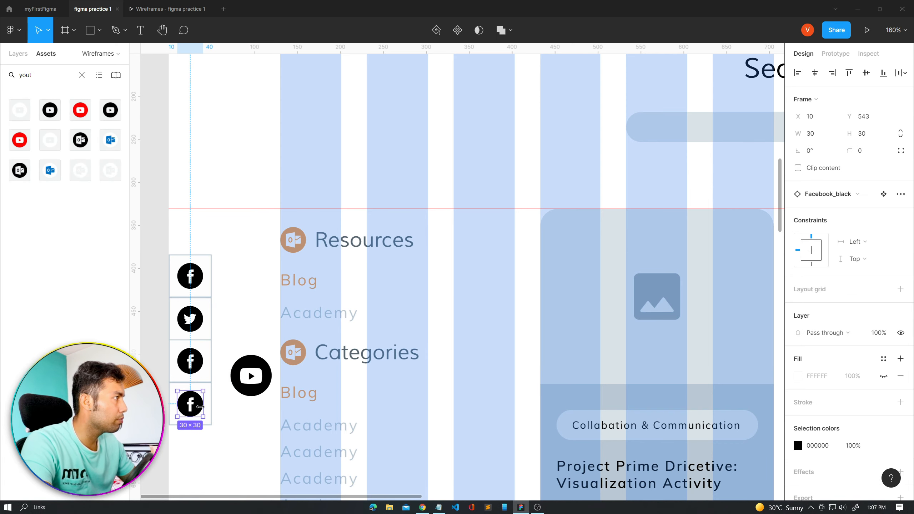
{"action": "key", "text": "Delete"}
- Set the YouTube icon to 30 × 30, move it onto the fourth square and center the two on each other
{"action": "mouse_move", "coordinate": [261, 375]}
{"action": "left_mouse_down"}
{"action": "mouse_move", "coordinate": [182, 404]}
{"action": "mouse_move", "coordinate": [254, 384]}
{"action": "left_mouse_up"}
{"action": "left_click", "coordinate": [828, 134]}
{"action": "type", "text": "3"}
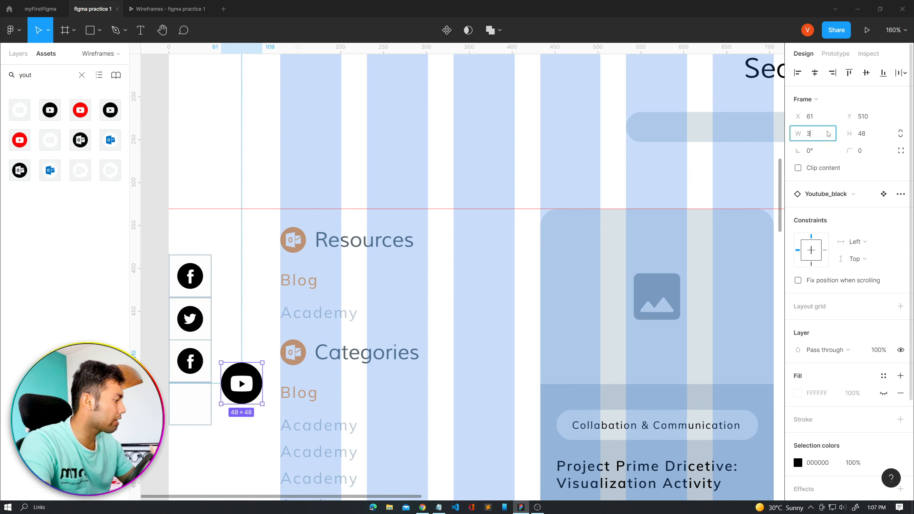
{"action": "type", "text": "0"}
{"action": "key", "text": "Return"}
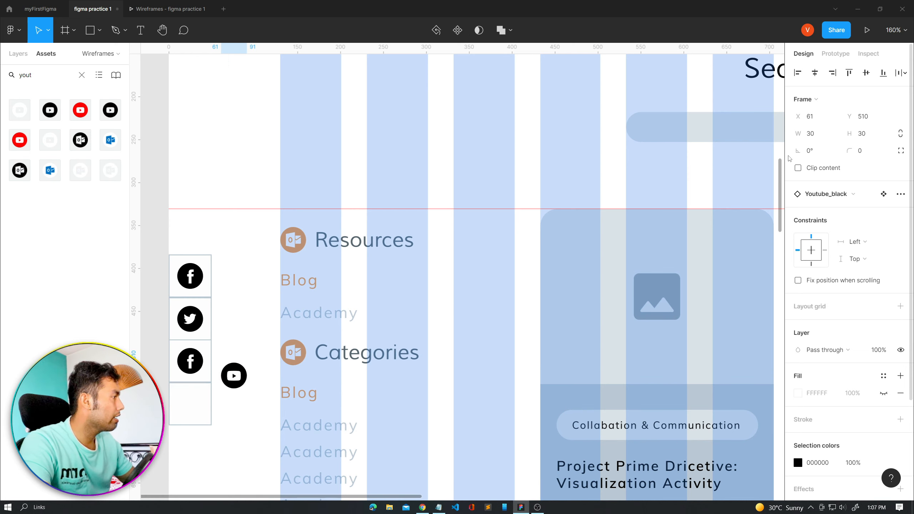
{"action": "left_click_drag", "start_coordinate": [234, 375], "coordinate": [202, 402]}
{"action": "left_click", "coordinate": [177, 419], "text": "shift"}
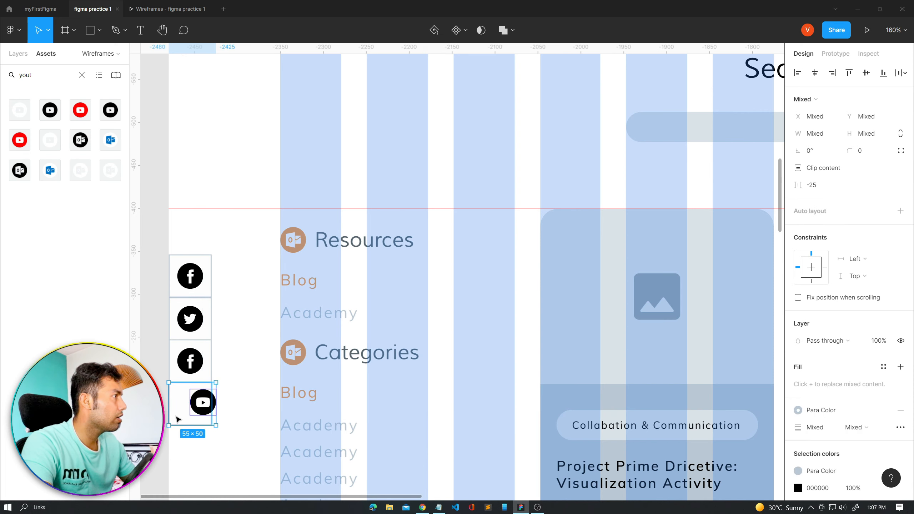
{"action": "left_click", "coordinate": [815, 72]}
{"action": "left_click", "coordinate": [866, 72]}
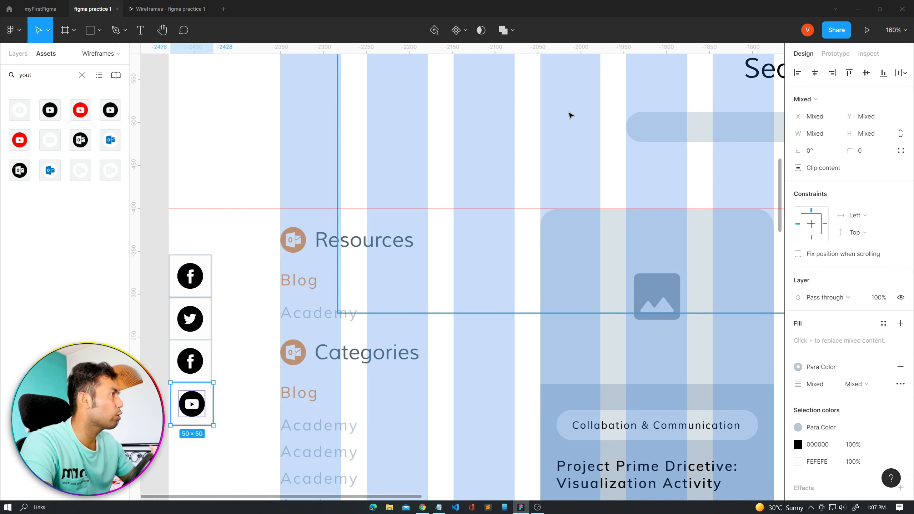
- Delete the Facebook icon from the third square, search the assets for "link" and place the LinkedIN_black icon on the frame
{"action": "left_click", "coordinate": [200, 361]}
{"action": "key", "text": "Delete"}
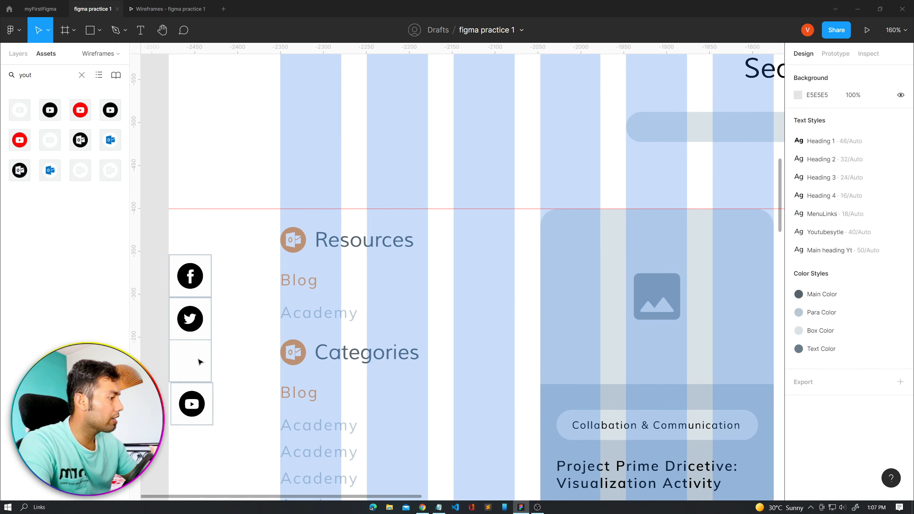
{"action": "double_click", "coordinate": [19, 75]}
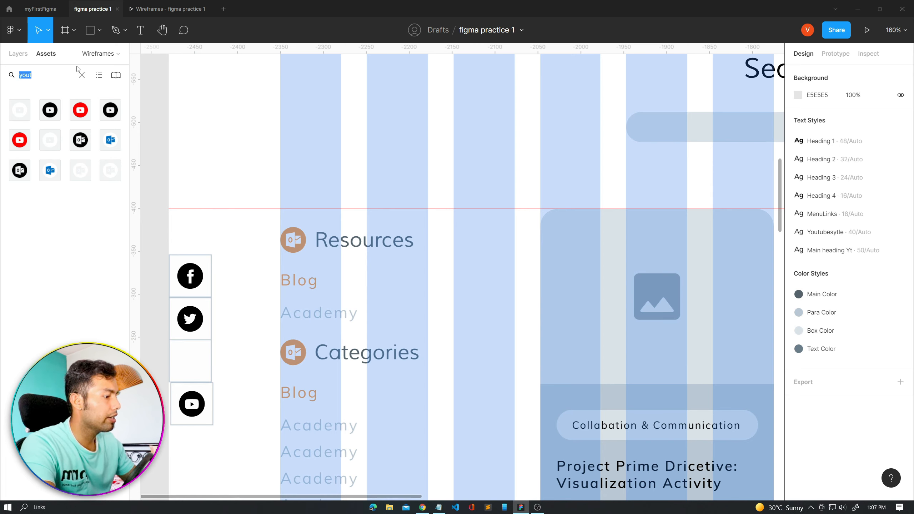
{"action": "key", "text": "BackSpace"}
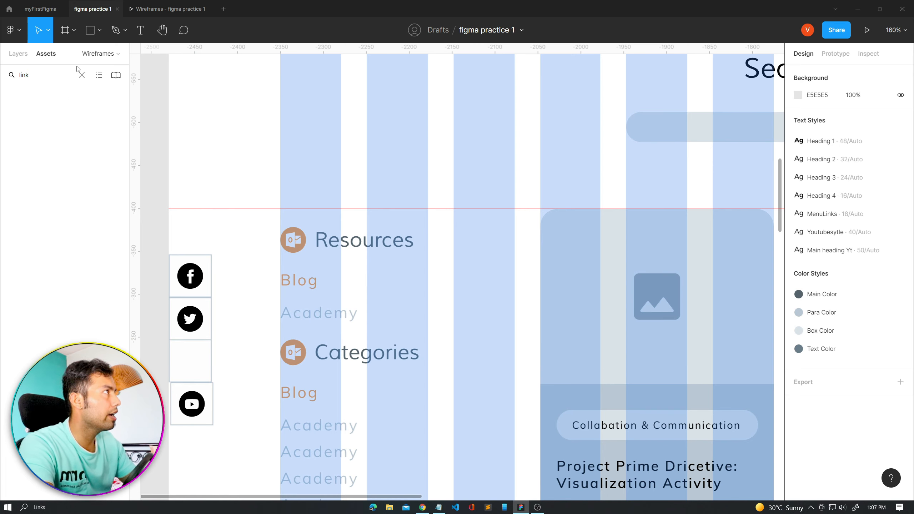
{"action": "left_click_drag", "start_coordinate": [80, 111], "coordinate": [254, 318]}
- Set the LinkedIn icon to 30 × 30, move it into the third square and align their vertical centers
{"action": "left_click", "coordinate": [816, 134]}
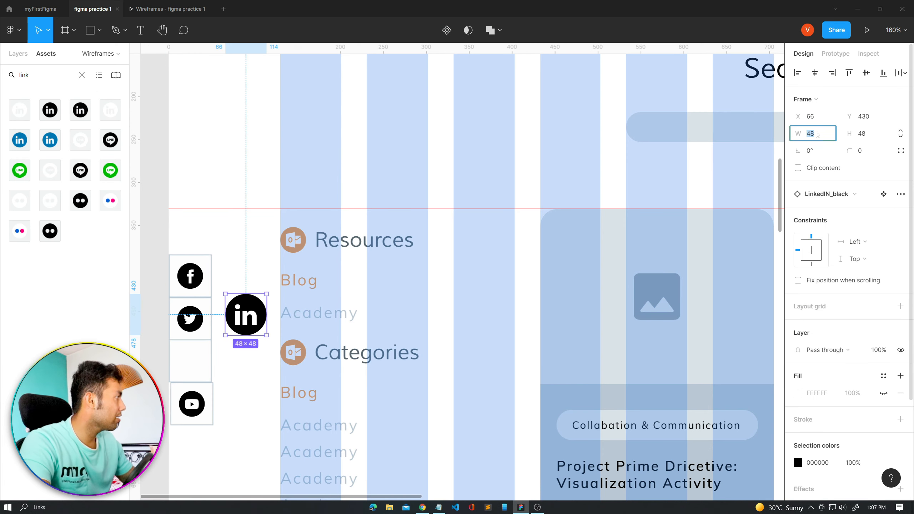
{"action": "key", "text": "Return"}
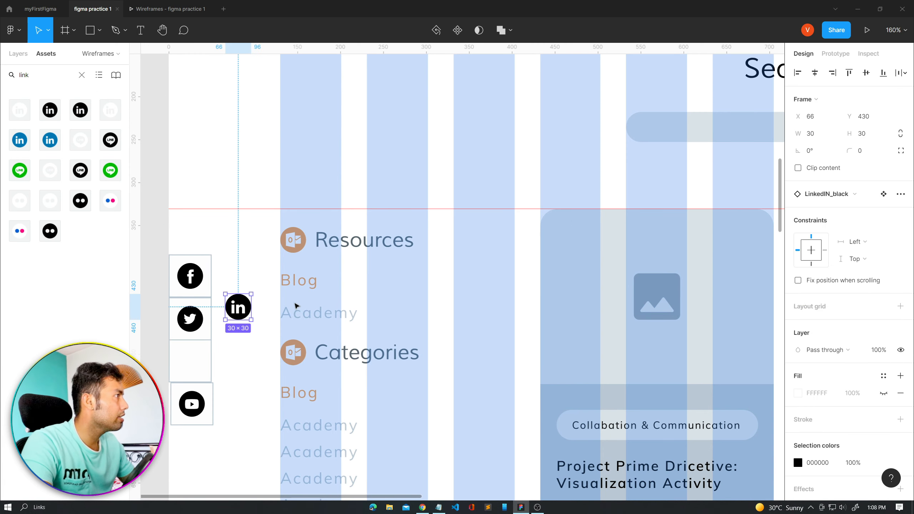
{"action": "left_click_drag", "start_coordinate": [244, 313], "coordinate": [197, 369]}
{"action": "left_click", "coordinate": [210, 350], "text": "shift"}
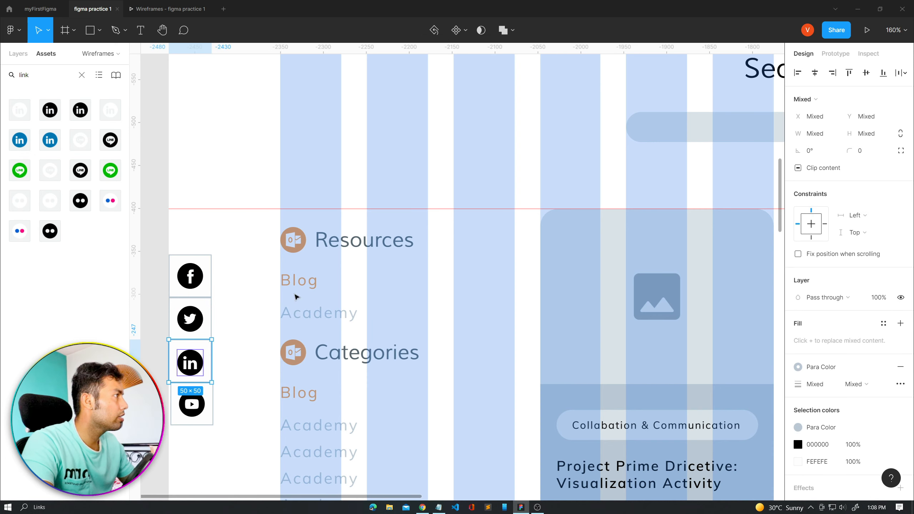
{"action": "left_click", "coordinate": [867, 72]}
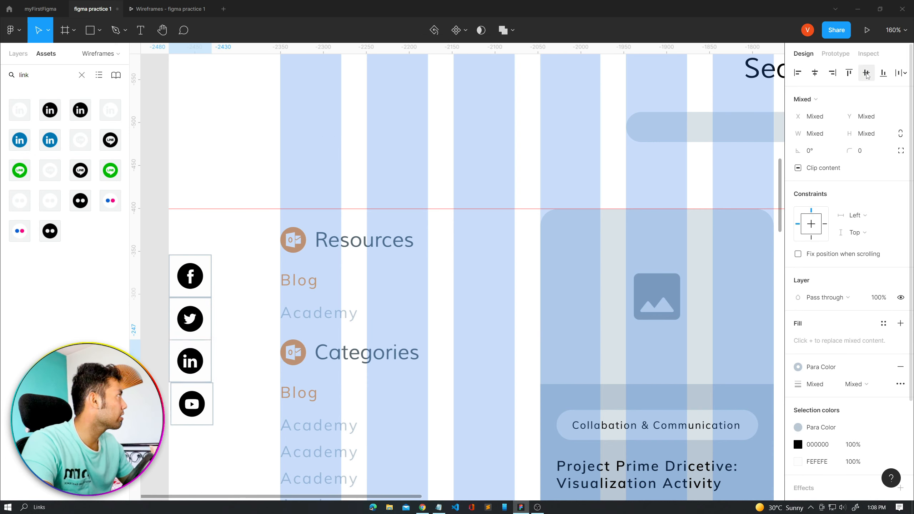
- Nudge the YouTube icon's bordered square to X 0 so it lines up with the squares above
{"action": "left_click", "coordinate": [214, 425]}
{"action": "key", "text": "Left"}
{"action": "key", "text": "Left"}
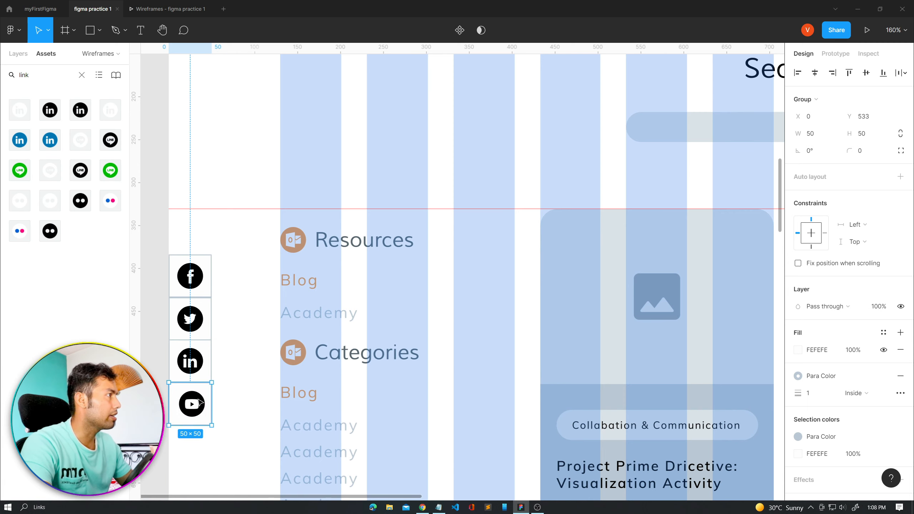
{"action": "left_click", "coordinate": [190, 361]}
{"action": "left_click", "coordinate": [235, 290]}
{"action": "scroll", "coordinate": [242, 280], "scroll_direction": "down", "scroll_amount": 2}
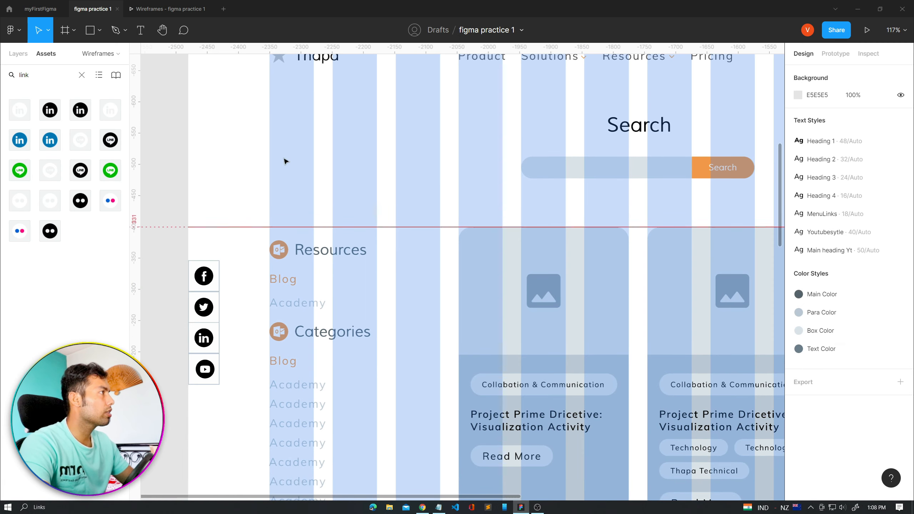
- Review the page in the prototype preview, including the share icons, the sidebar and both card rows
{"action": "left_click", "coordinate": [154, 9]}
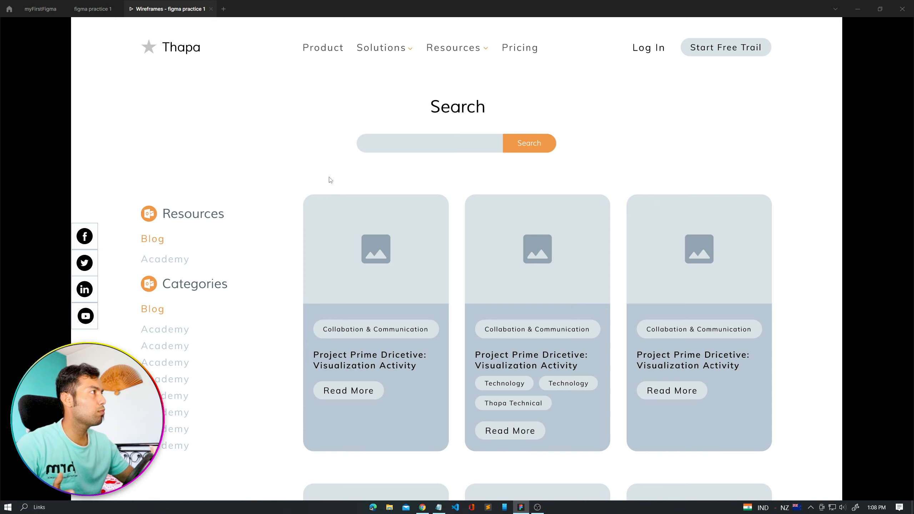
{"action": "scroll", "coordinate": [325, 233], "scroll_direction": "down", "scroll_amount": 5}
{"action": "scroll", "coordinate": [342, 272], "scroll_direction": "up", "scroll_amount": 5}
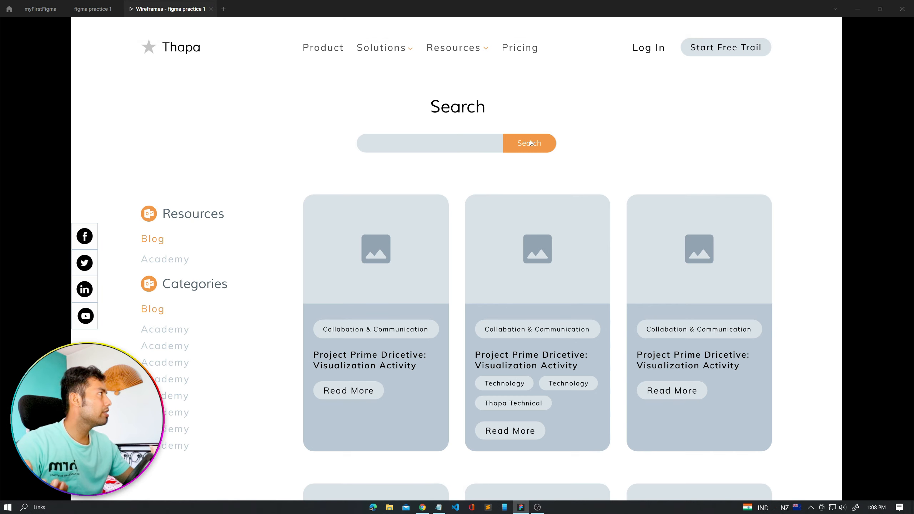
{"action": "scroll", "coordinate": [269, 323], "scroll_direction": "down", "scroll_amount": 10}
{"action": "scroll", "coordinate": [269, 324], "scroll_direction": "up", "scroll_amount": 10}
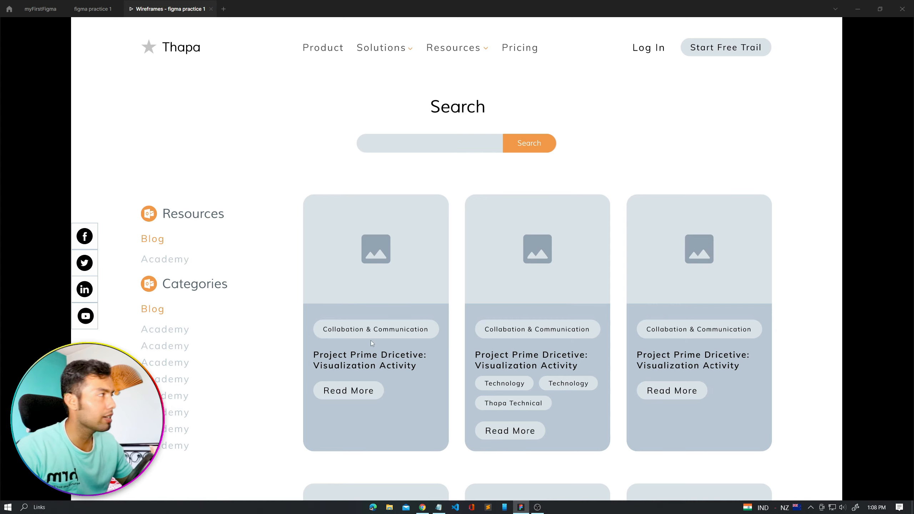
{"action": "scroll", "coordinate": [304, 291], "scroll_direction": "down", "scroll_amount": 7}
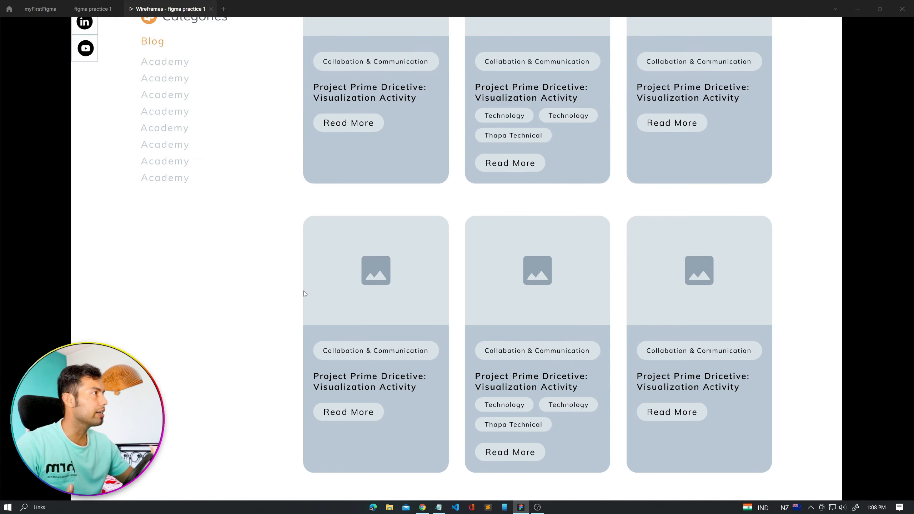
{"action": "scroll", "coordinate": [272, 300], "scroll_direction": "up", "scroll_amount": 7}
{"action": "scroll", "coordinate": [303, 265], "scroll_direction": "down", "scroll_amount": 2}
{"action": "scroll", "coordinate": [295, 274], "scroll_direction": "down", "scroll_amount": 2}
{"action": "scroll", "coordinate": [284, 287], "scroll_direction": "up", "scroll_amount": 4}
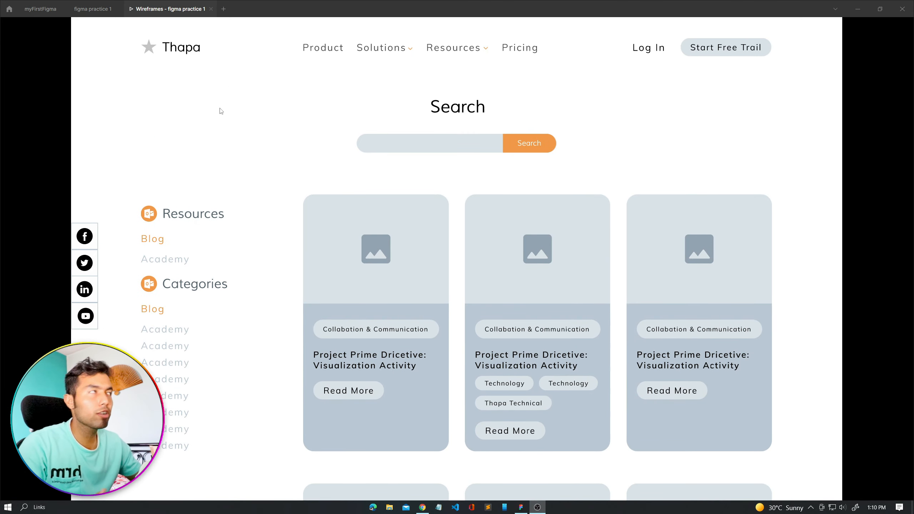
- Return to the design file, select the Desktop - 2 frame and hide the layout grids
{"action": "left_click", "coordinate": [93, 8]}
{"action": "left_click", "coordinate": [272, 215]}
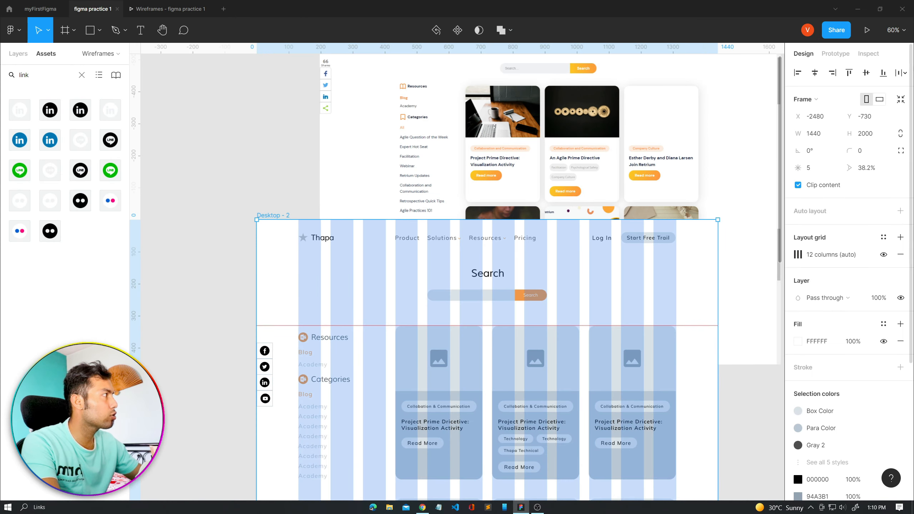
{"action": "left_click", "coordinate": [896, 30]}
{"action": "left_click", "coordinate": [814, 209]}
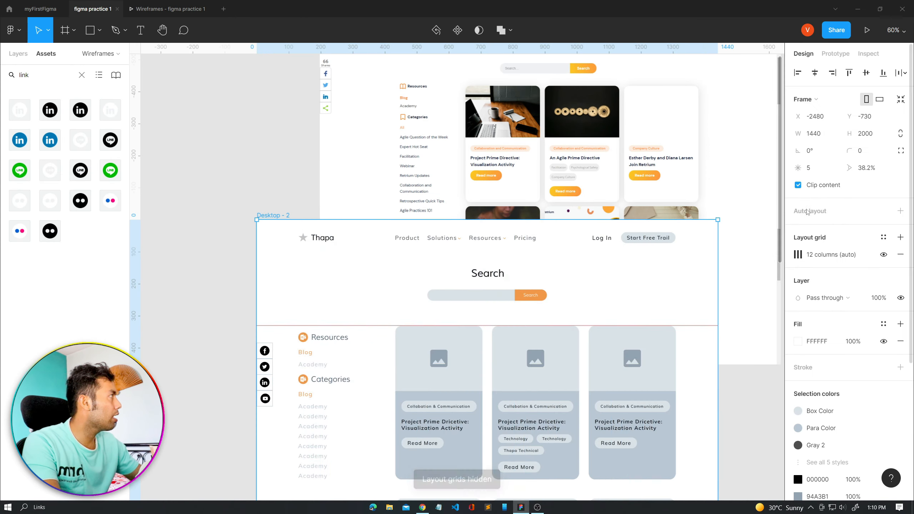
- Shorten the Desktop - 2 frame to 1440 × 1459 so it ends just below the second card row
{"action": "scroll", "coordinate": [488, 288], "scroll_direction": "down", "scroll_amount": 3}
{"action": "scroll", "coordinate": [568, 340], "scroll_direction": "down", "scroll_amount": 15}
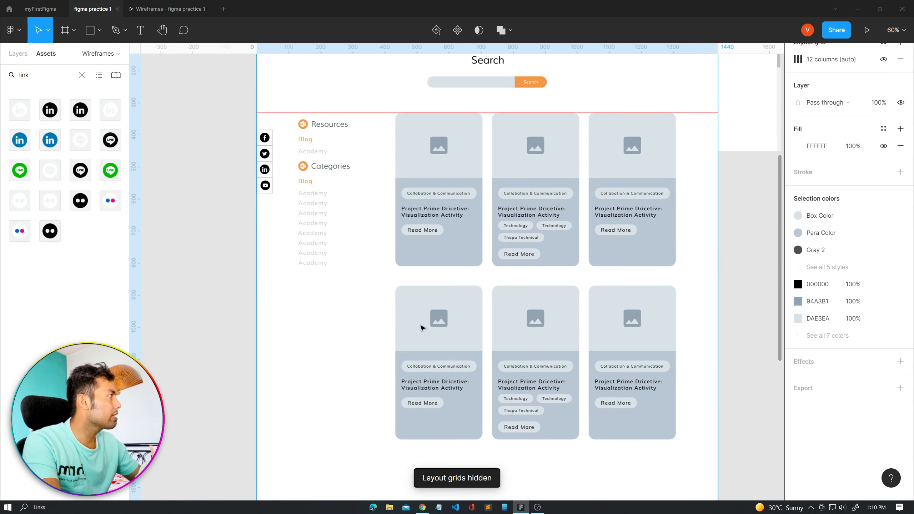
{"action": "left_click_drag", "start_coordinate": [336, 385], "coordinate": [371, 208]}
{"action": "scroll", "coordinate": [410, 266], "scroll_direction": "up", "scroll_amount": 5}
{"action": "scroll", "coordinate": [410, 266], "scroll_direction": "up", "scroll_amount": 3}
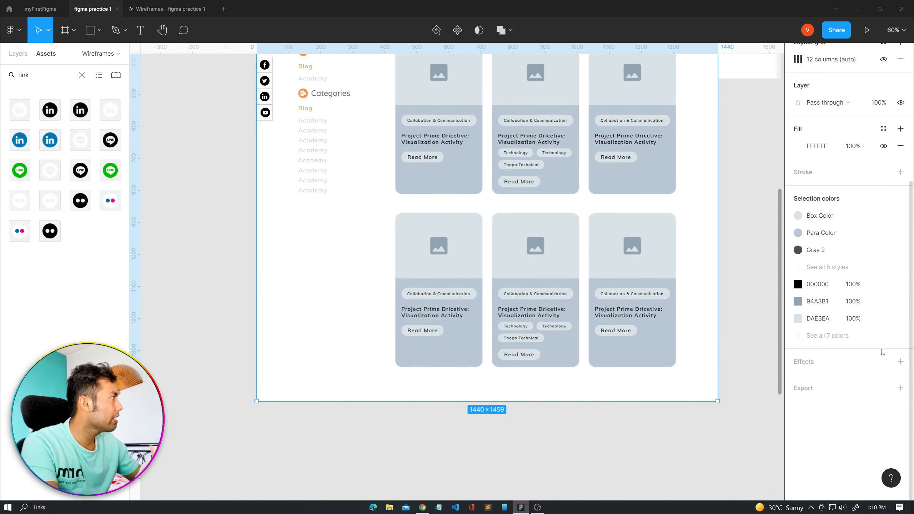
- Add a PNG export setting at 2x scale to the Desktop - 2 frame
{"action": "left_click", "coordinate": [821, 391]}
{"action": "scroll", "coordinate": [824, 391], "scroll_direction": "down", "scroll_amount": 2}
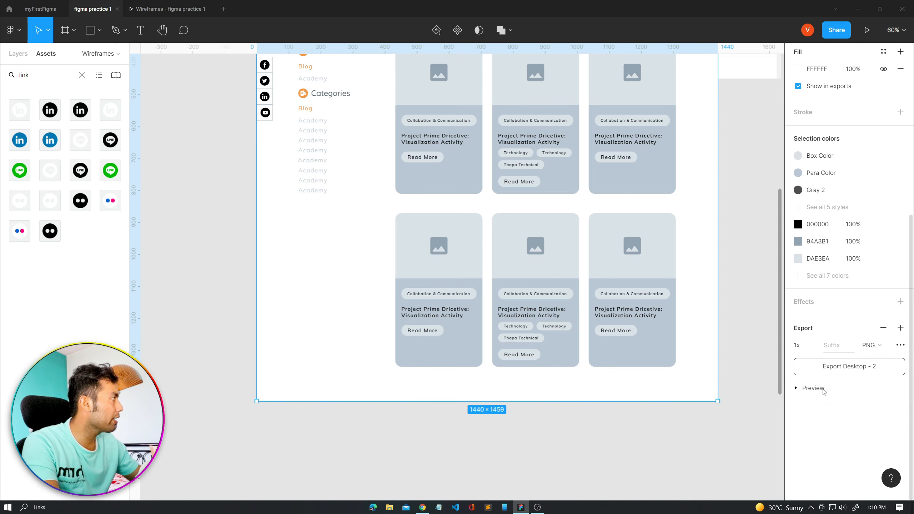
{"action": "left_click", "coordinate": [885, 346]}
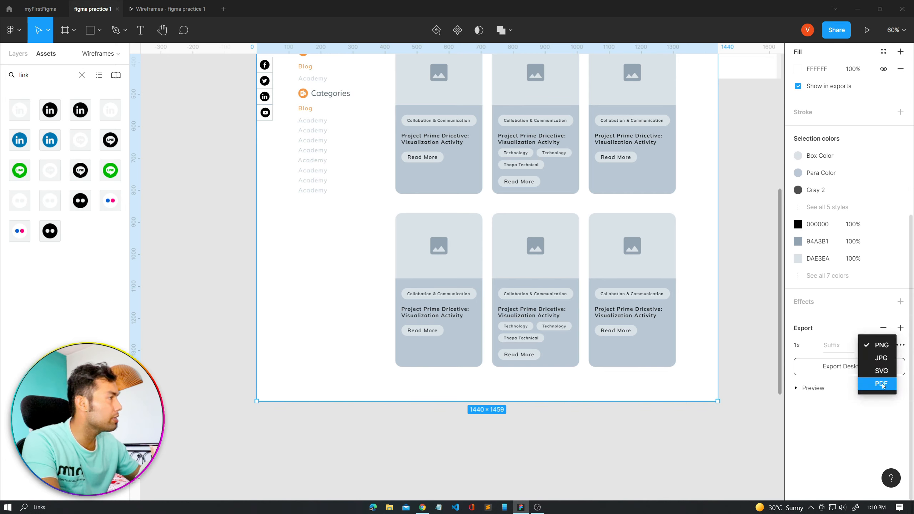
{"action": "left_click", "coordinate": [817, 349]}
{"action": "left_click", "coordinate": [815, 350]}
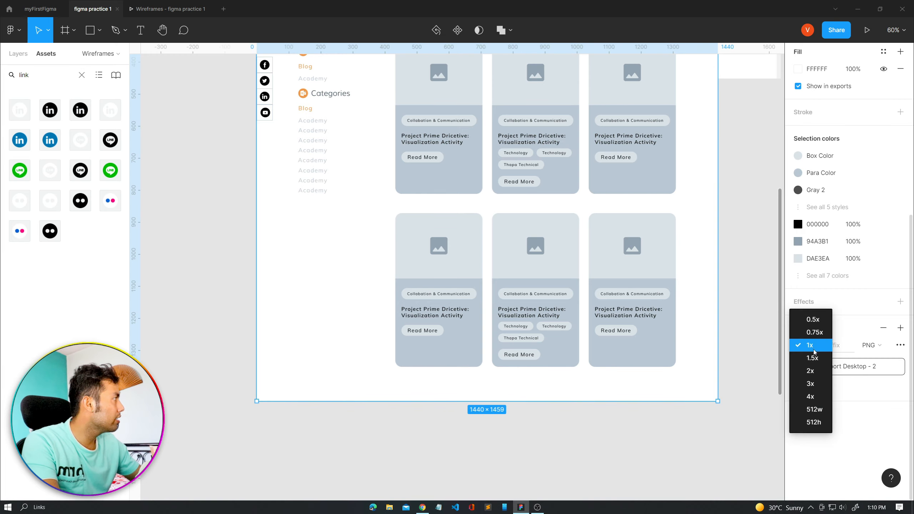
{"action": "left_click", "coordinate": [811, 372]}
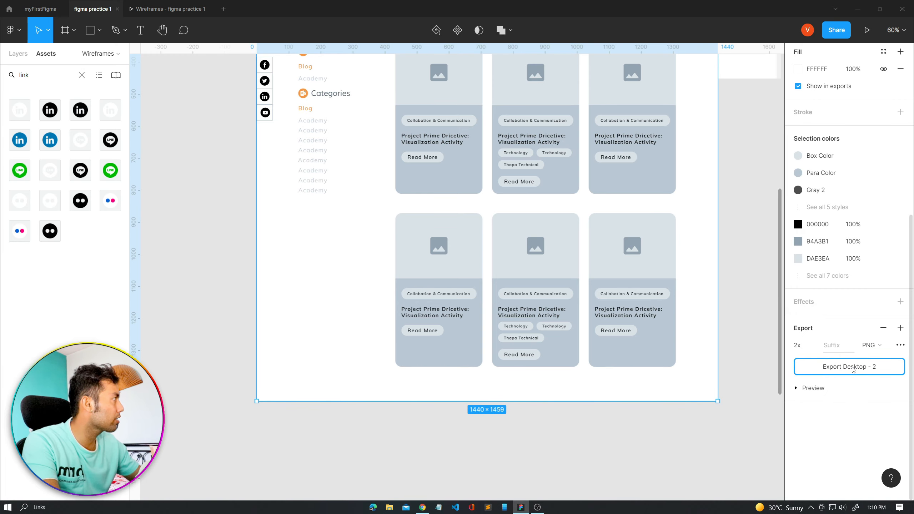
{"action": "left_click", "coordinate": [852, 367]}
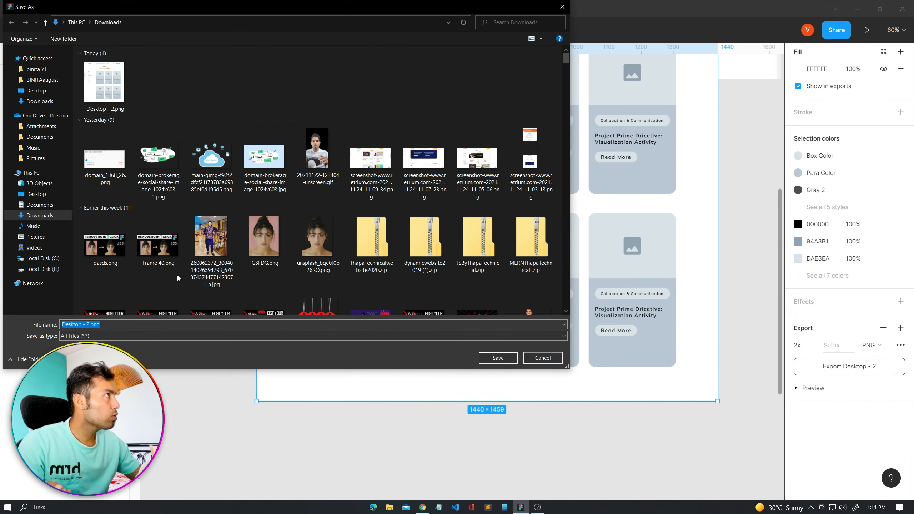
{"action": "type", "text": "AFDSFAFSD.png"}
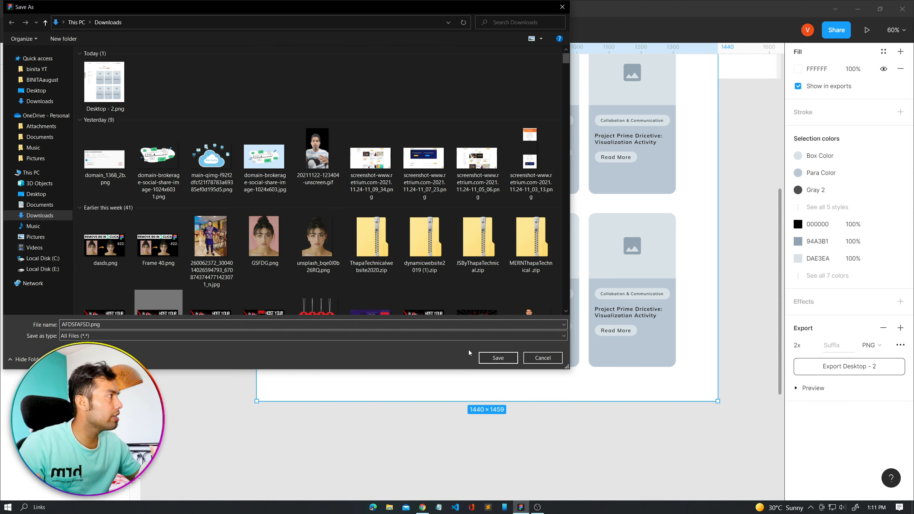
{"action": "left_click", "coordinate": [562, 7]}
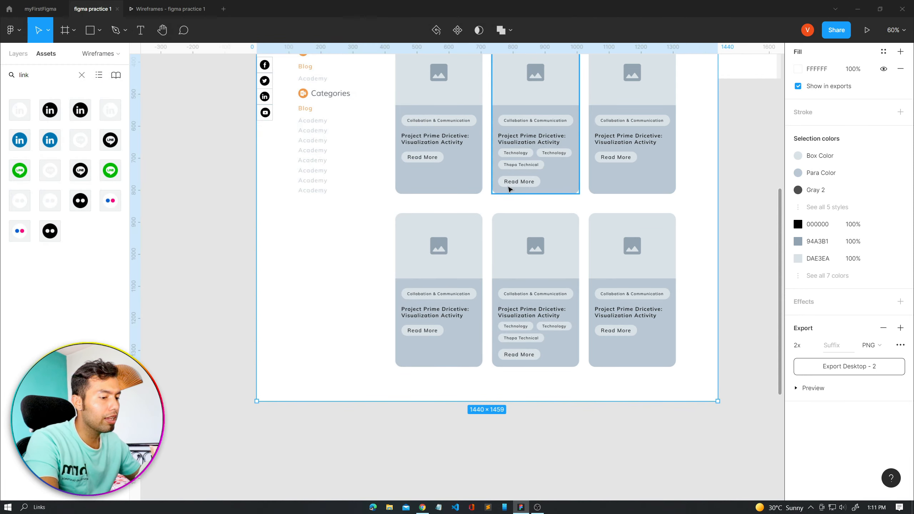
- Switch to File Explorer and open the exported Desktop - 2.png from the Downloads folder
{"action": "key", "text": "super+e"}
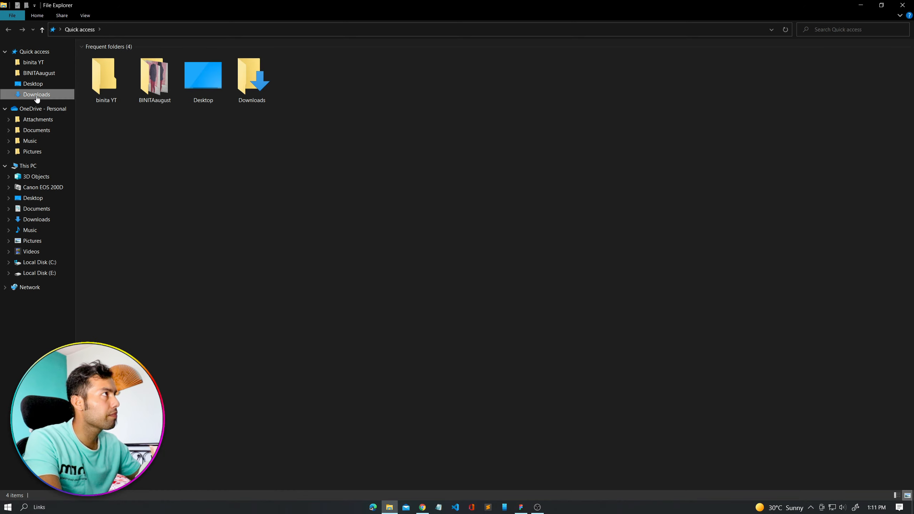
{"action": "left_click", "coordinate": [36, 94]}
{"action": "double_click", "coordinate": [127, 84]}
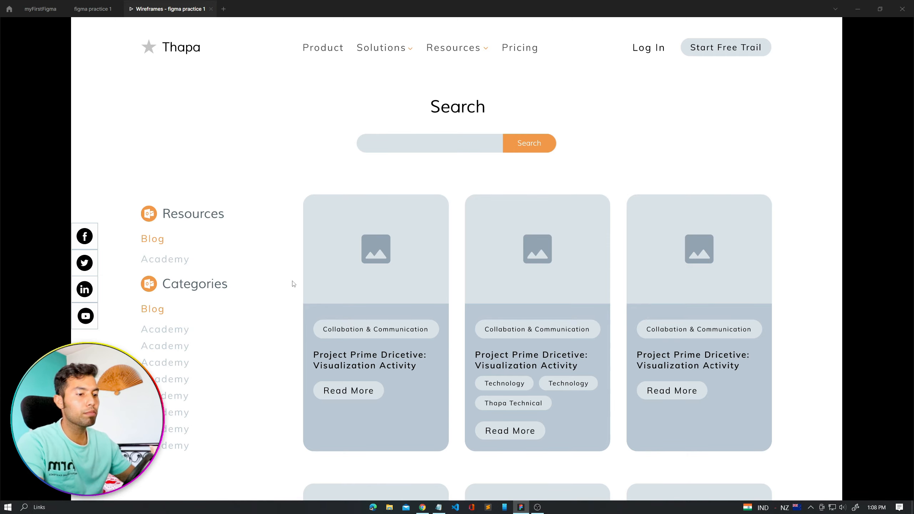
- Return from the prototype preview to the figma practice 1 design file and view the Desktop - 2 frame below its reference design
{"action": "left_click", "coordinate": [80, 10]}
{"action": "scroll", "coordinate": [330, 201], "scroll_direction": "up", "scroll_amount": 5}
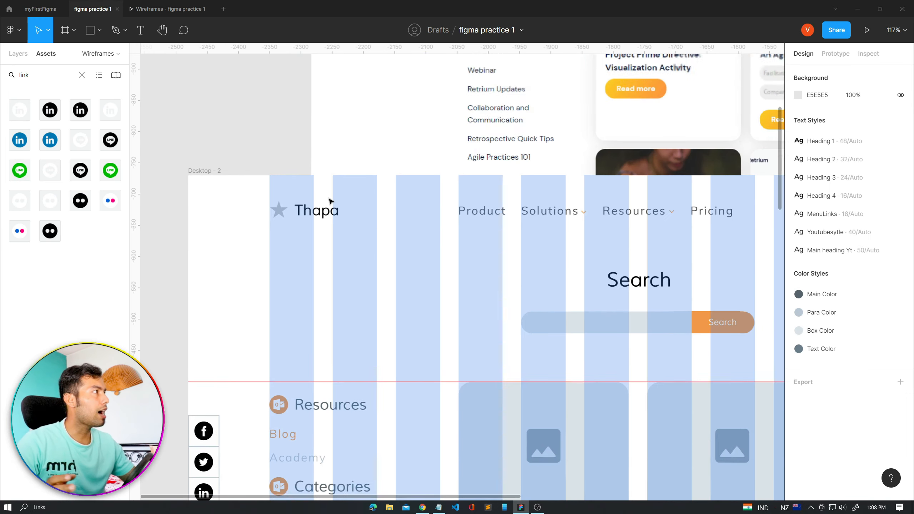
{"action": "scroll", "coordinate": [330, 201], "scroll_direction": "down", "scroll_amount": 5}
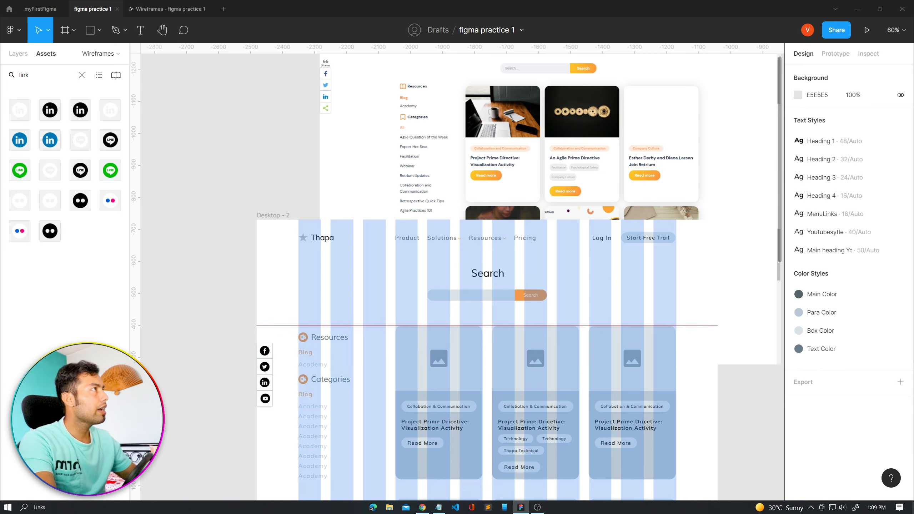
- Switch to the Chrome browser and look through the Figma Tutorial In Hindi 2022 playlist on YouTube
{"action": "key", "text": "alt+Tab"}
{"action": "key", "text": "alt+Tab"}
{"action": "key", "text": "alt+Tab"}
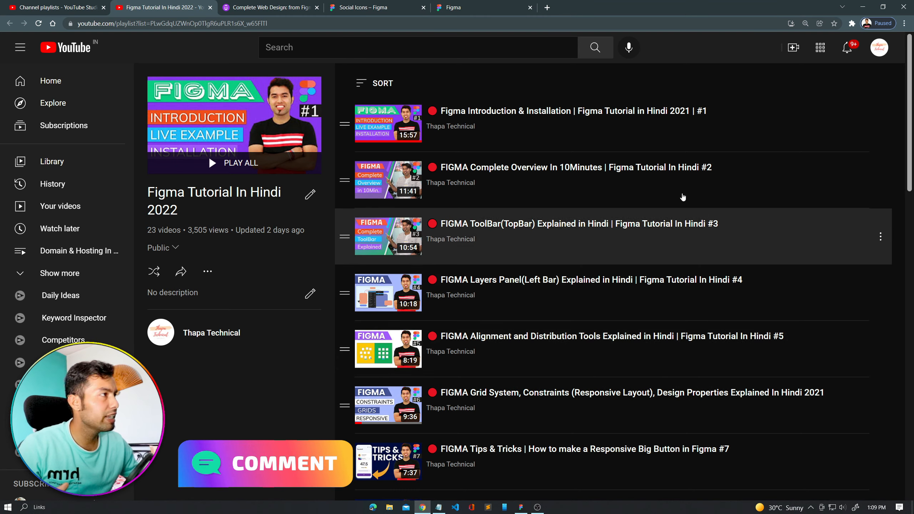
{"action": "scroll", "coordinate": [482, 331], "scroll_direction": "down", "scroll_amount": 3}
{"action": "scroll", "coordinate": [483, 331], "scroll_direction": "up", "scroll_amount": 3}
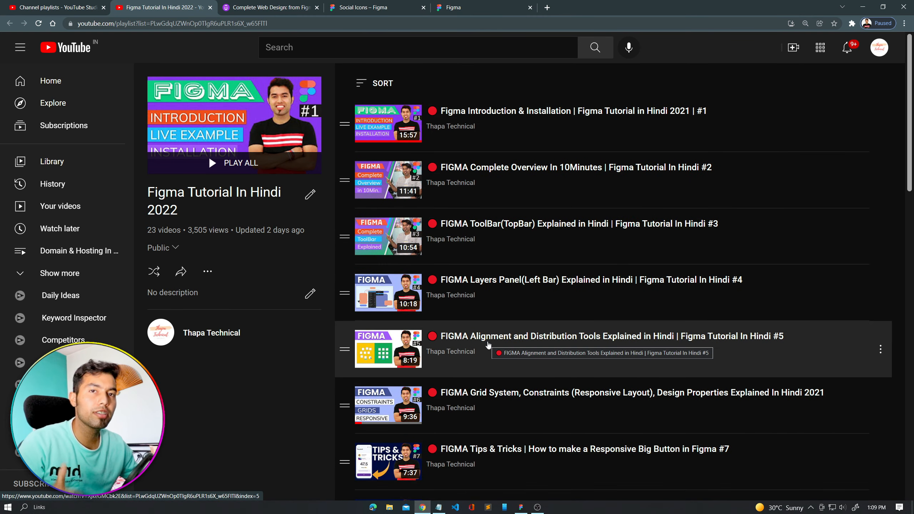